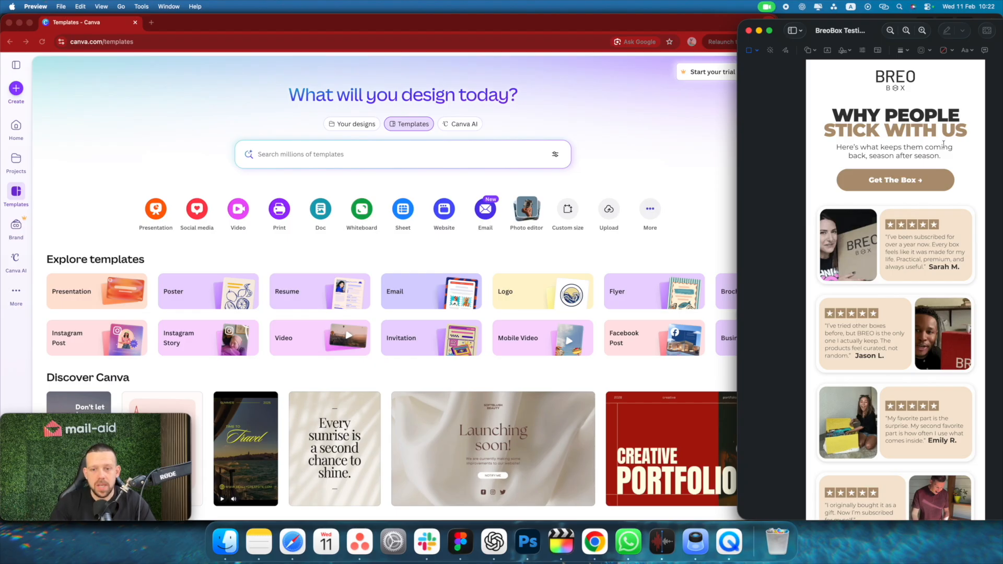
Examine the BREO BOX testimonial email reference, from header and customer reviews to the statistics, product section and footer
scroll(862, 137, down, 3)
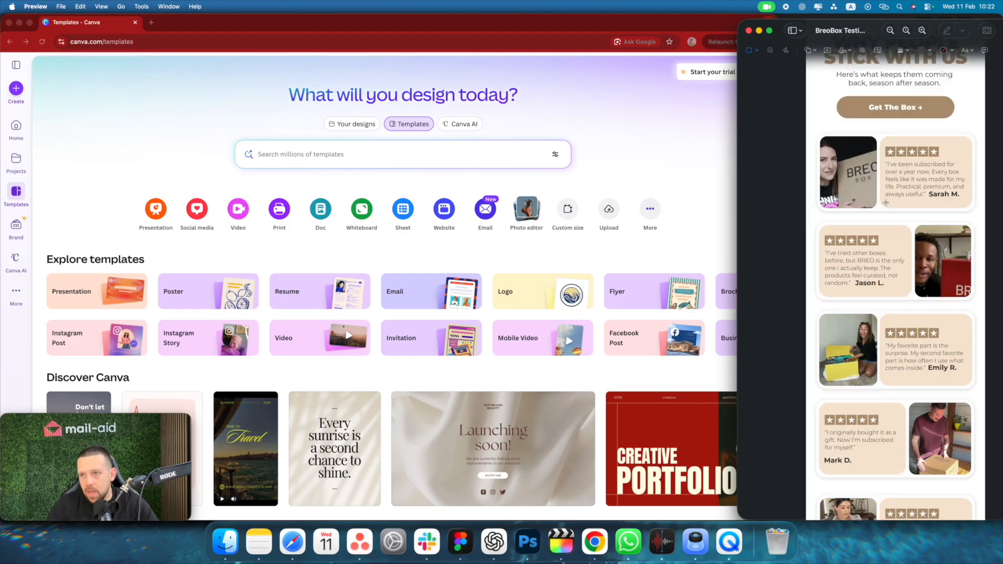
scroll(872, 128, up, 3)
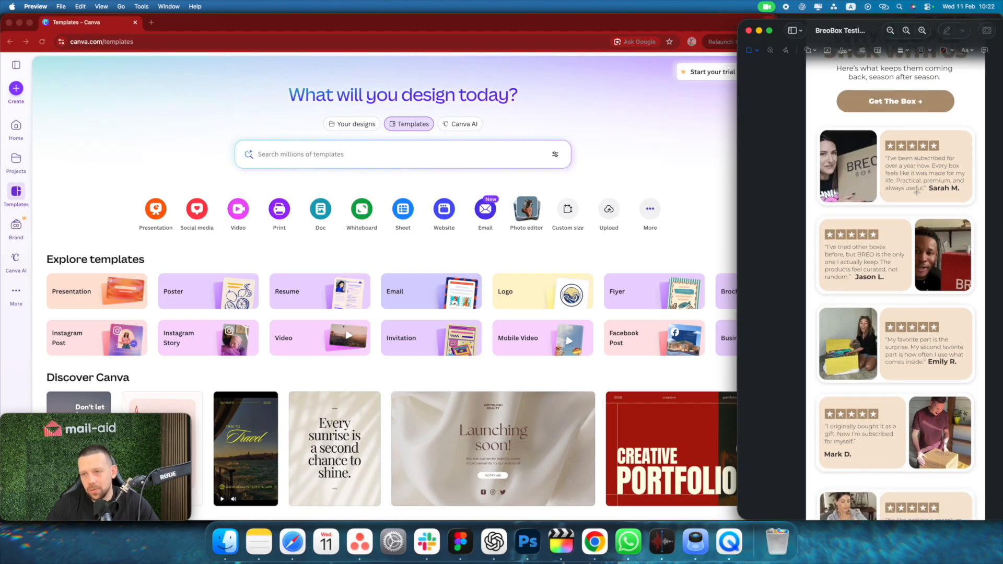
scroll(880, 189, down, 5)
scroll(881, 212, down, 3)
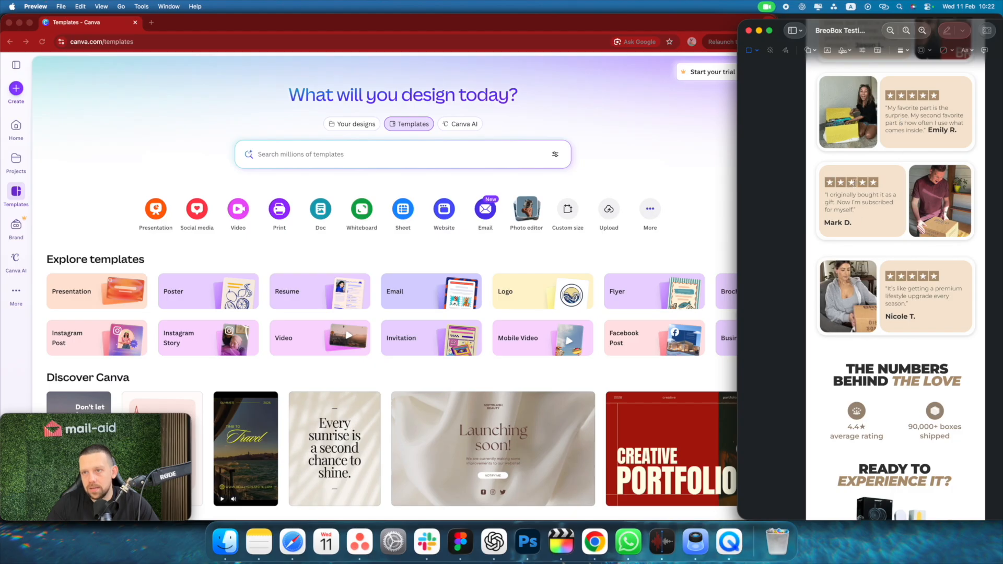
scroll(848, 190, down, 4)
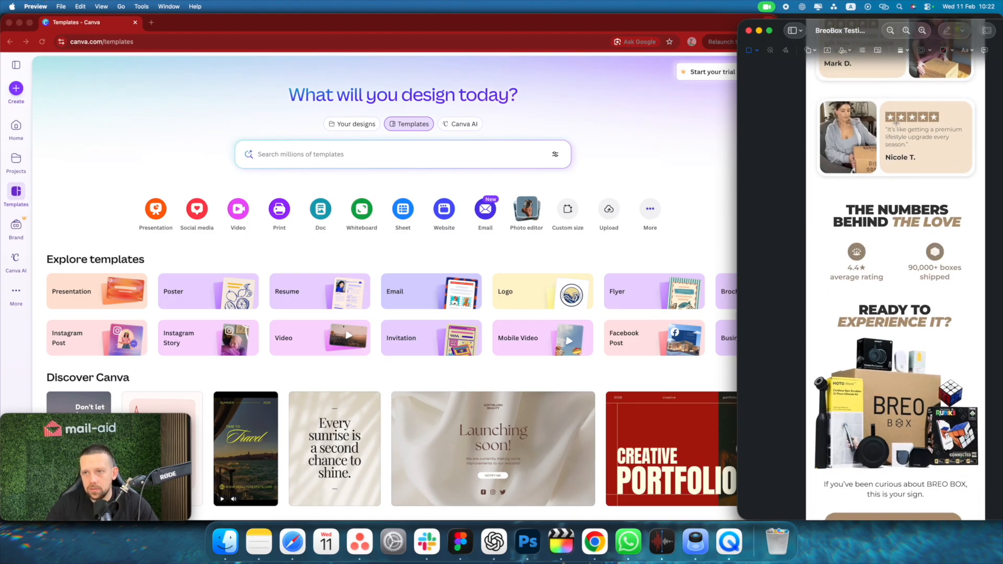
scroll(896, 123, up, 3)
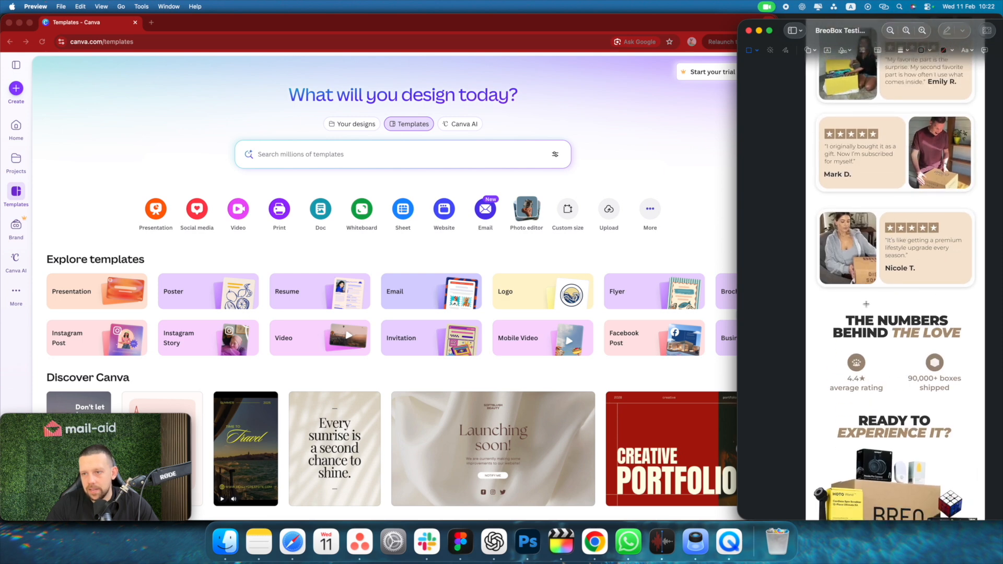
scroll(866, 304, down, 3)
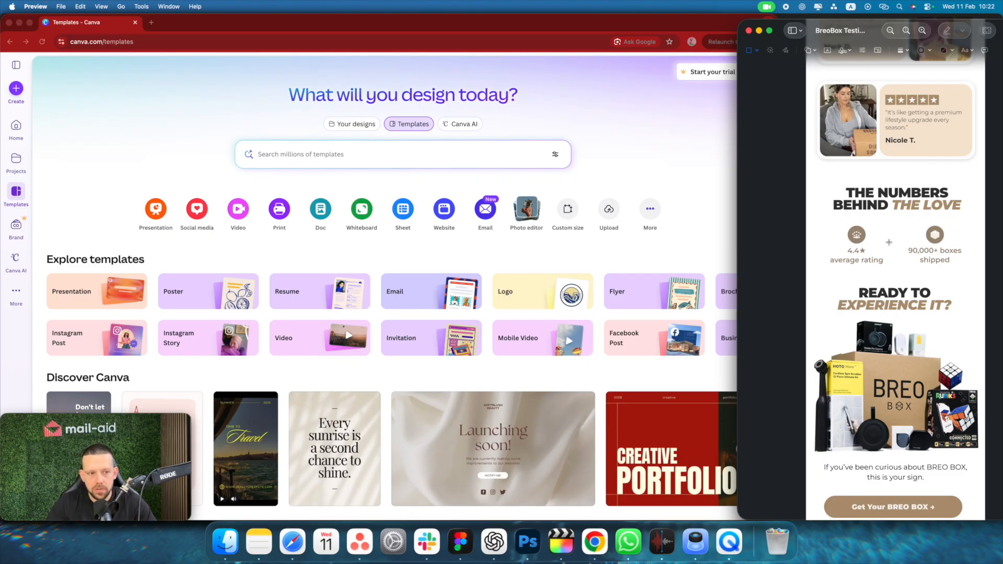
scroll(774, 177, up, 15)
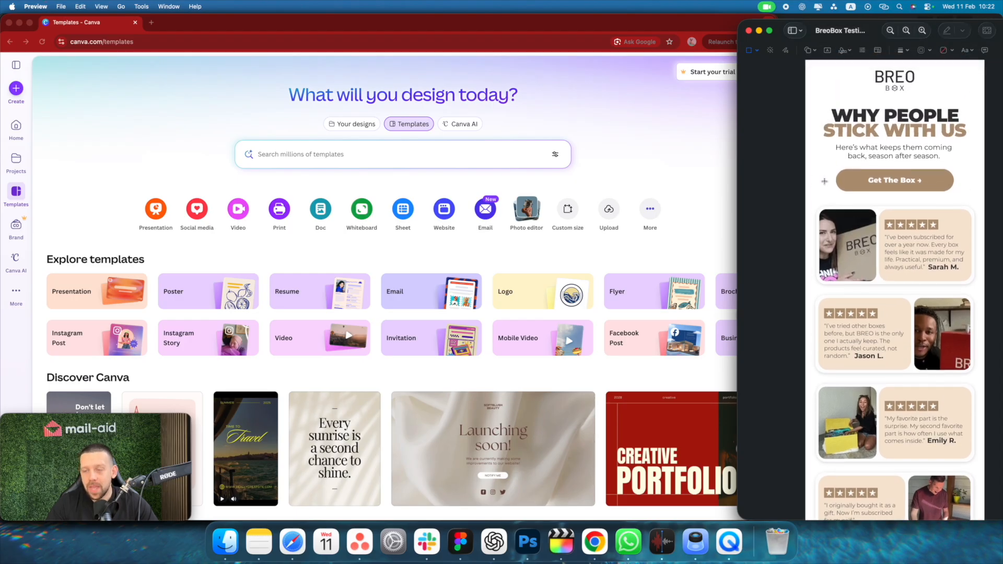
scroll(824, 181, down, 15)
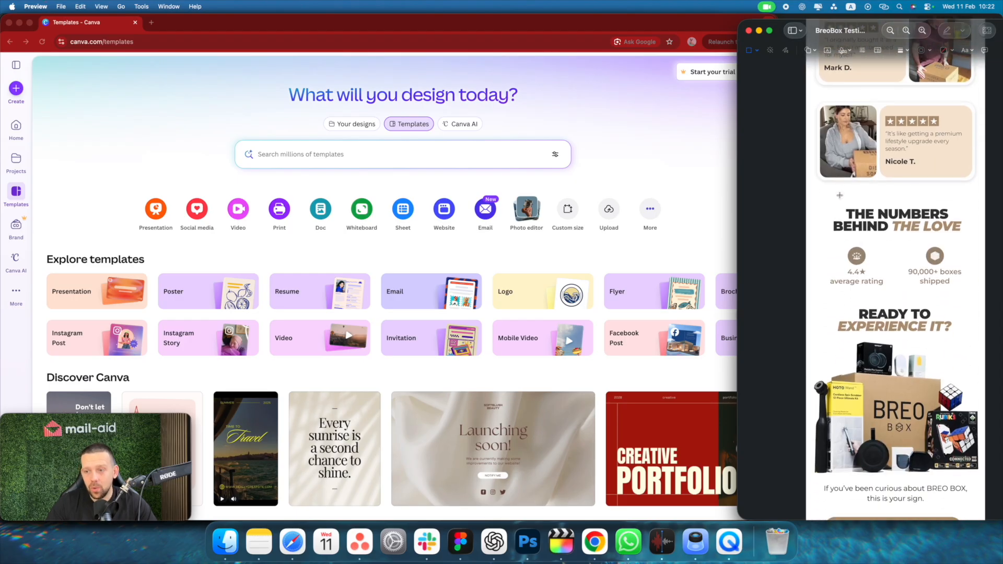
scroll(839, 195, down, 5)
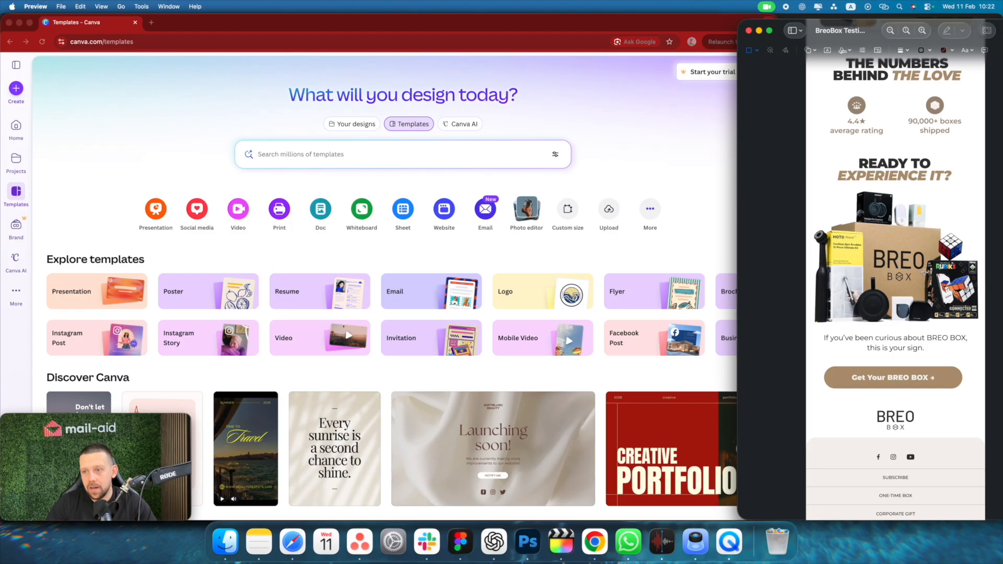
scroll(923, 272, up, 20)
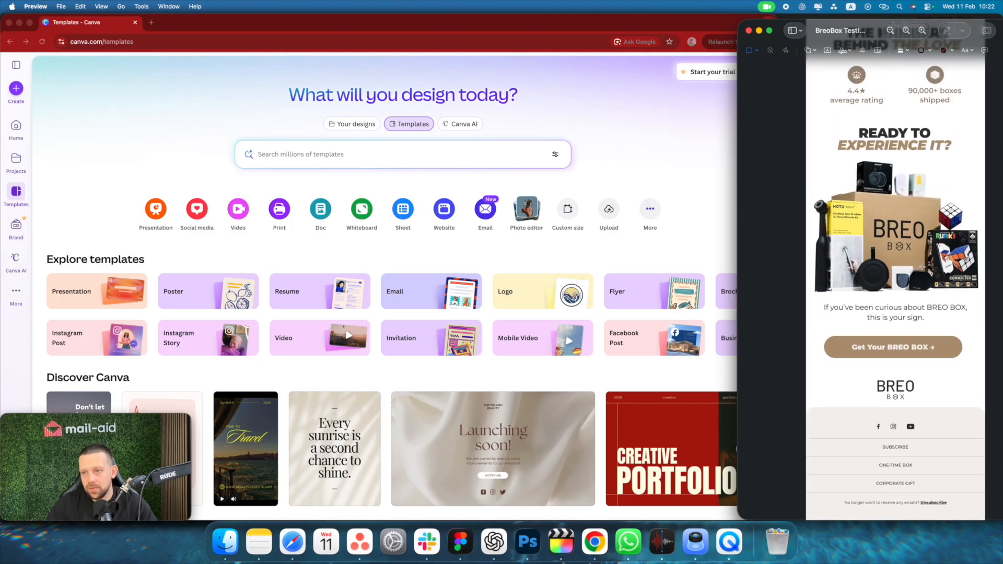
Switch to Canva and create a new custom-size design 1000 px wide and 4500 px high
click(683, 161)
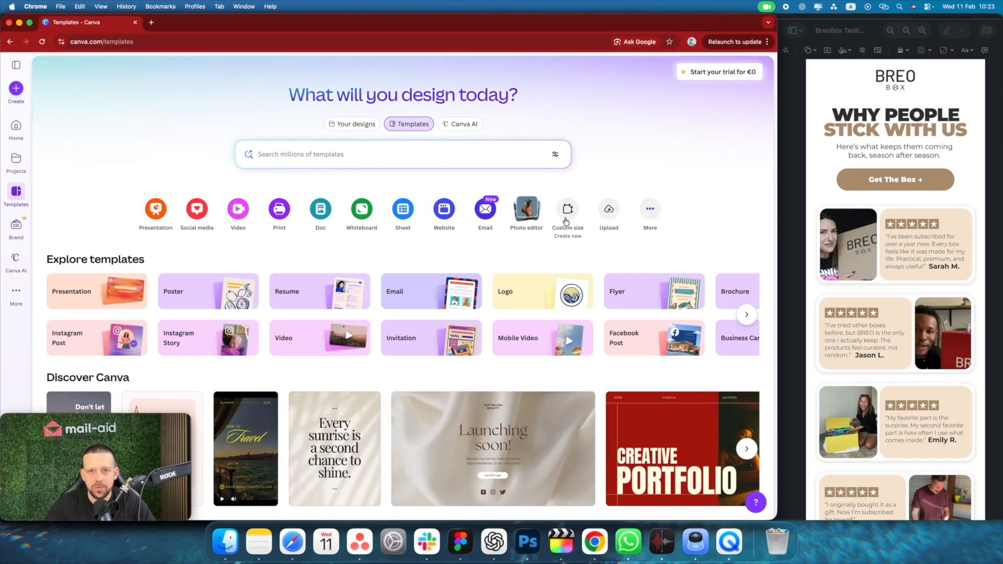
click(567, 212)
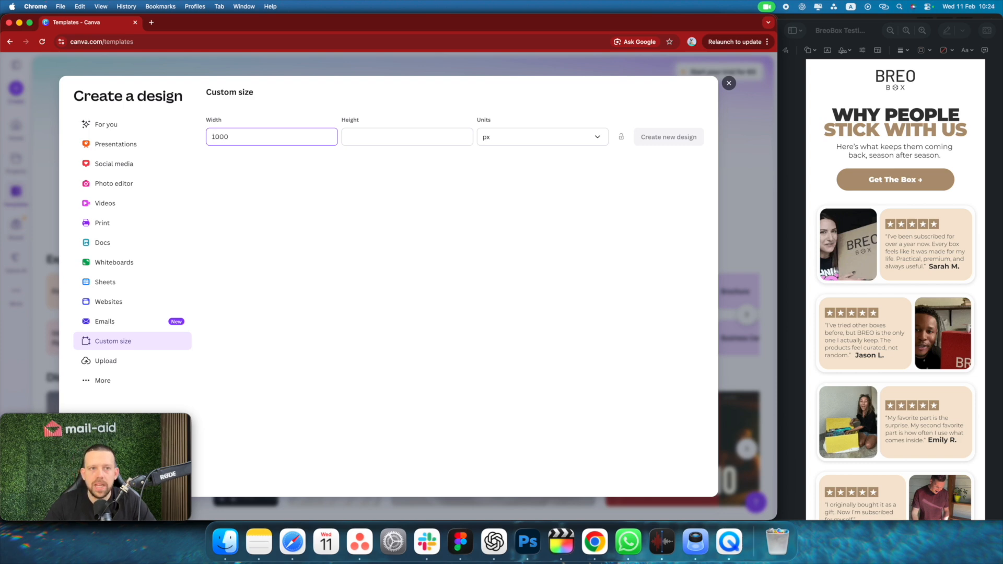
click(360, 138)
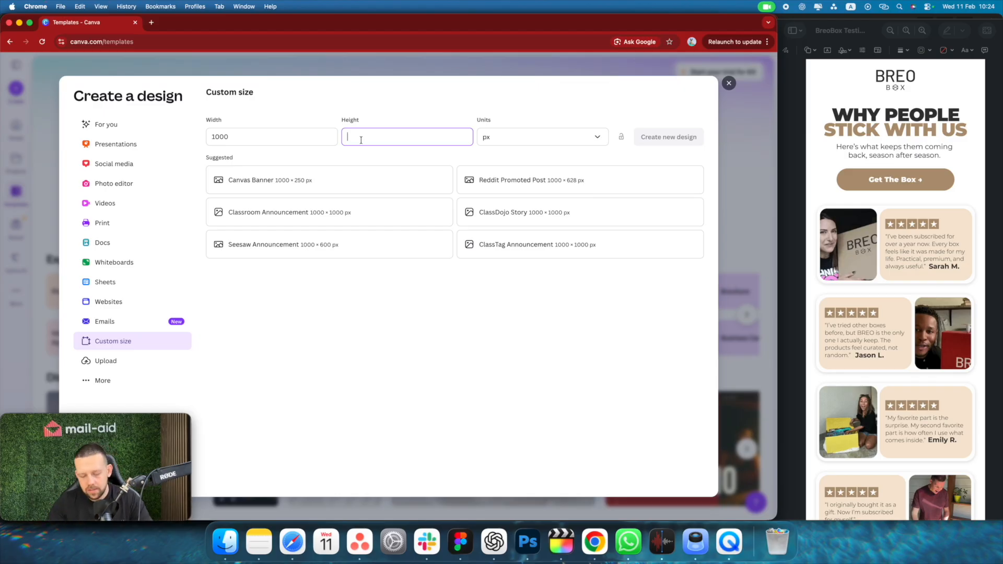
text(500)
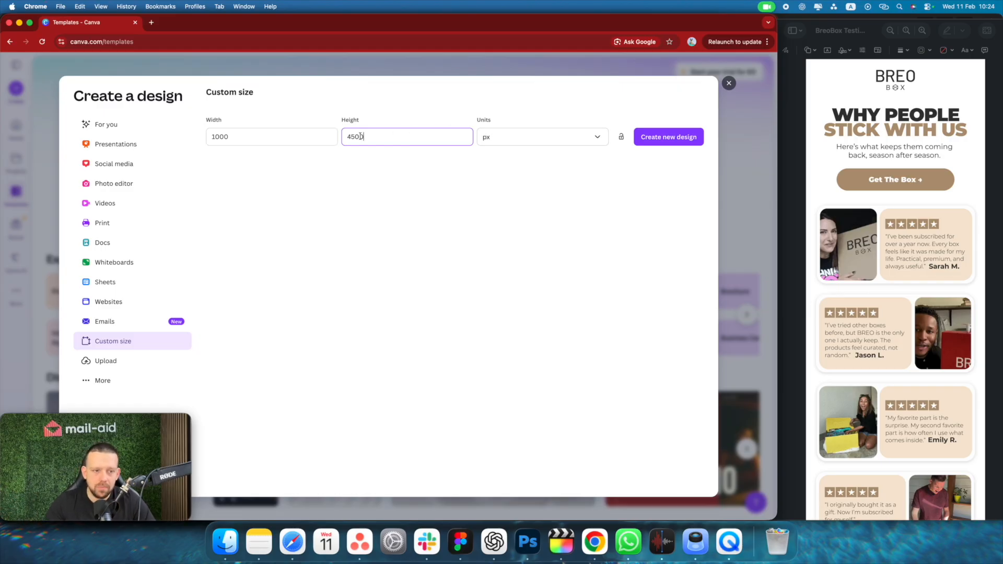
scroll(961, 231, down, 15)
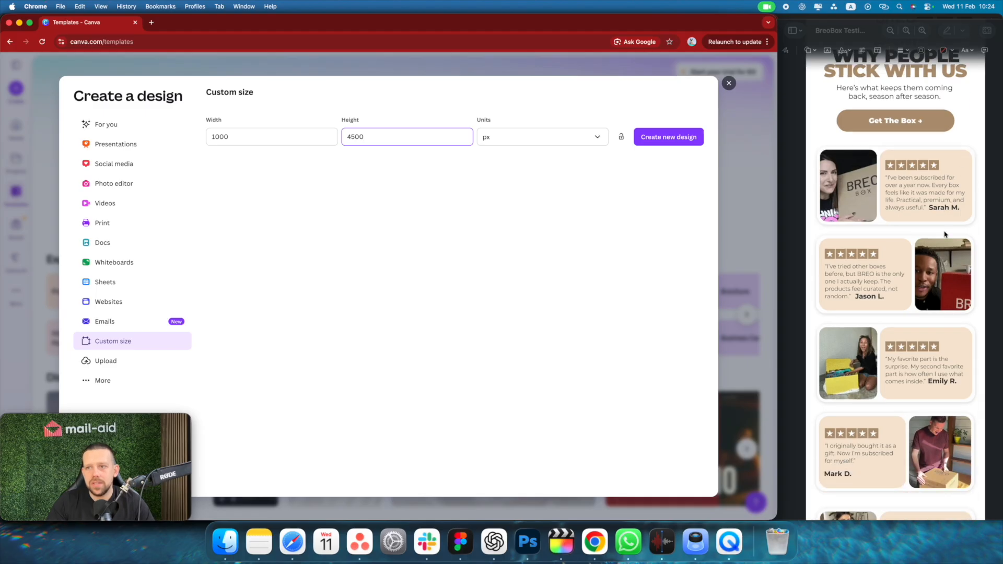
scroll(943, 233, up, 15)
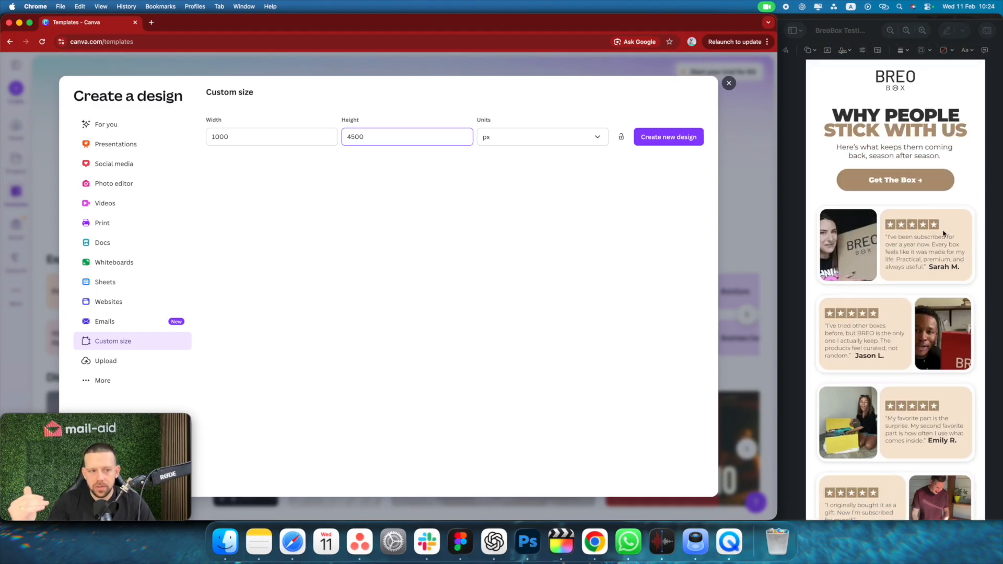
scroll(943, 234, down, 3)
scroll(943, 234, up, 3)
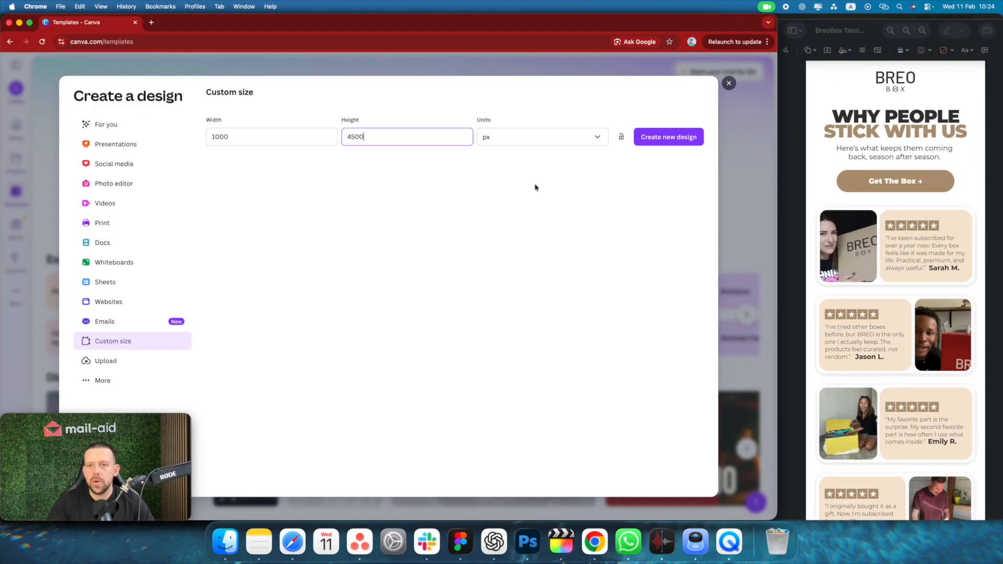
click(655, 138)
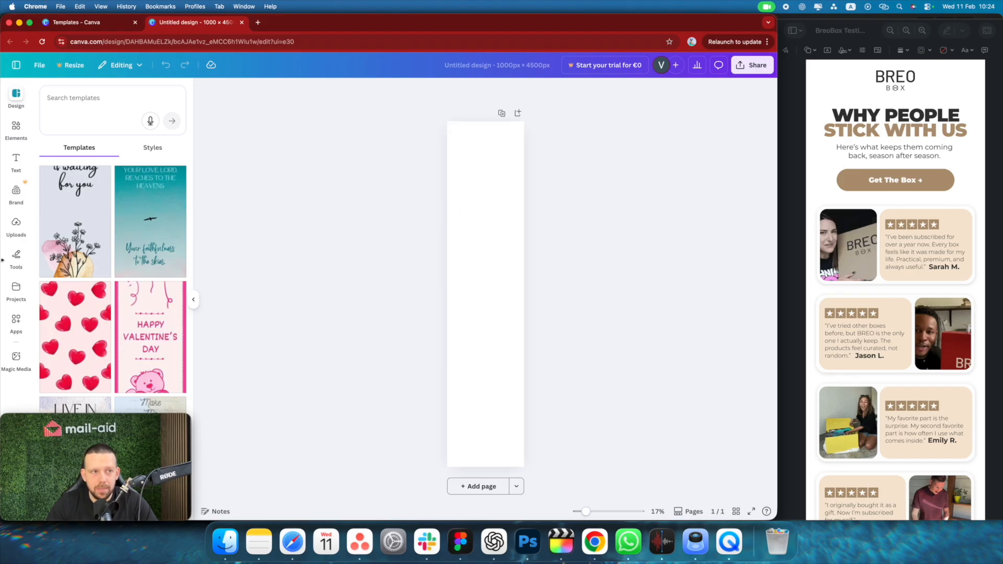
Upload all the images from the Testimonial email folder on the Desktop
click(15, 225)
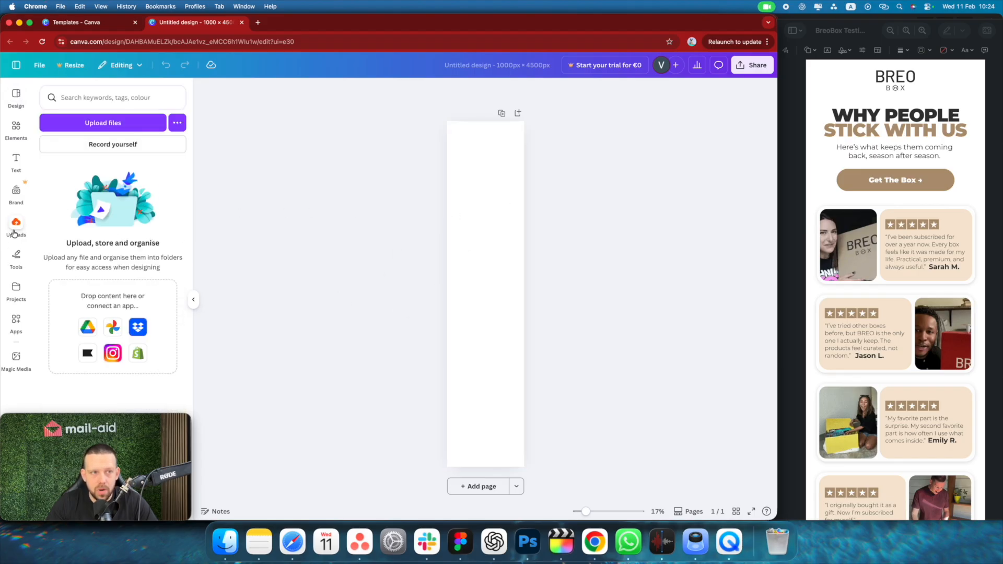
click(103, 123)
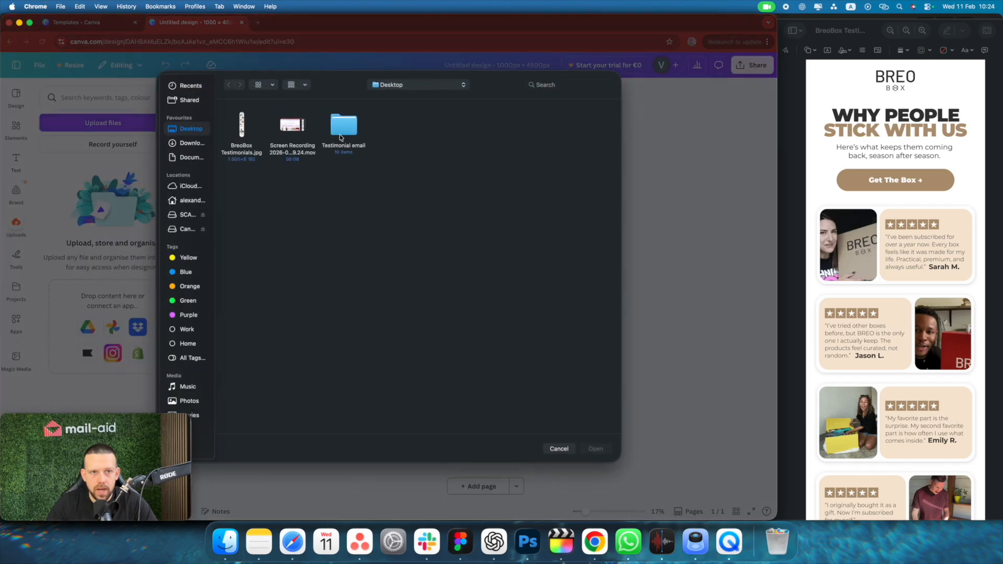
double_click(340, 135)
key(cmd+a)
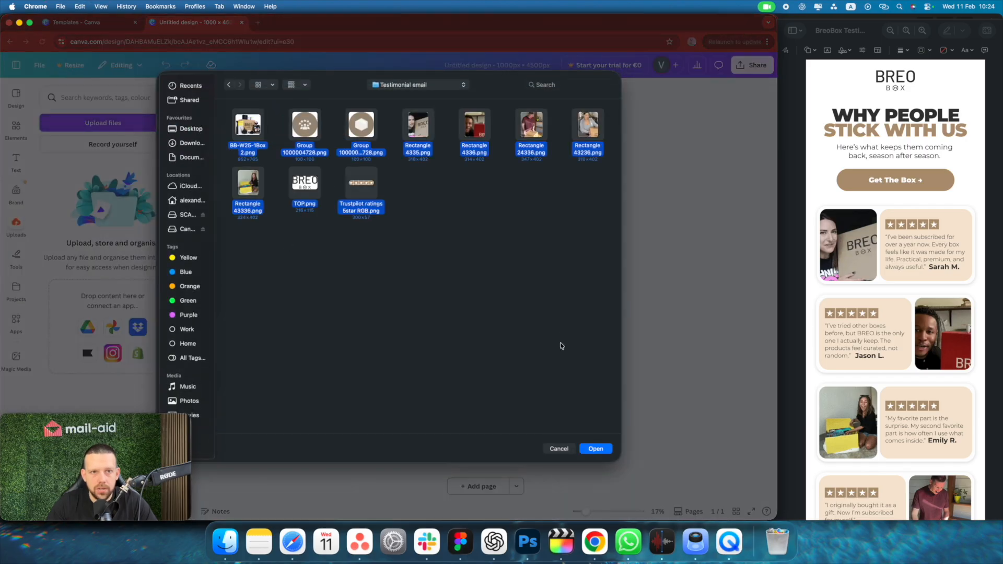
click(604, 449)
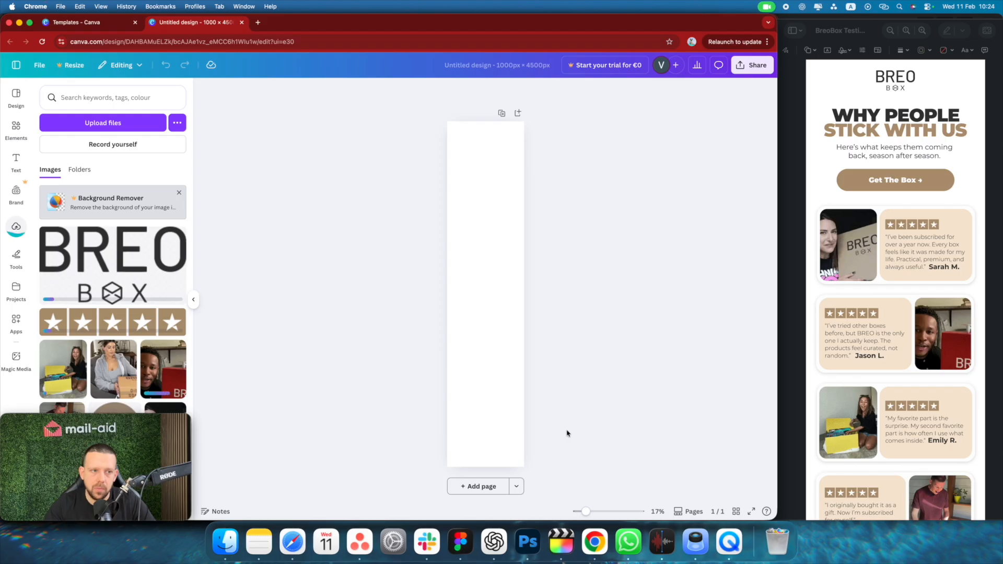
Add the uploaded BREO BOX logo to the page and place it centred near the upper edge
click(162, 262)
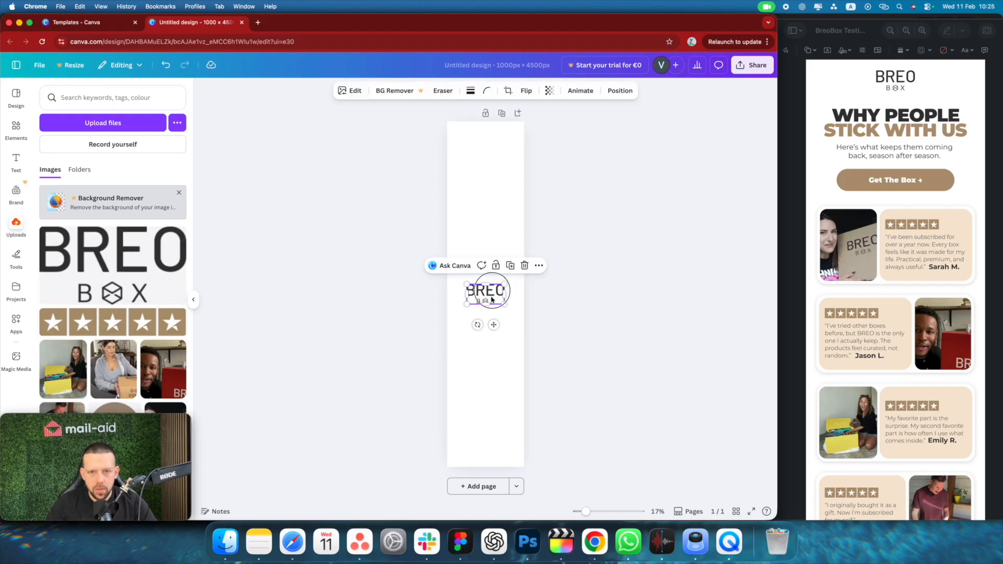
drag(492, 300, 493, 145)
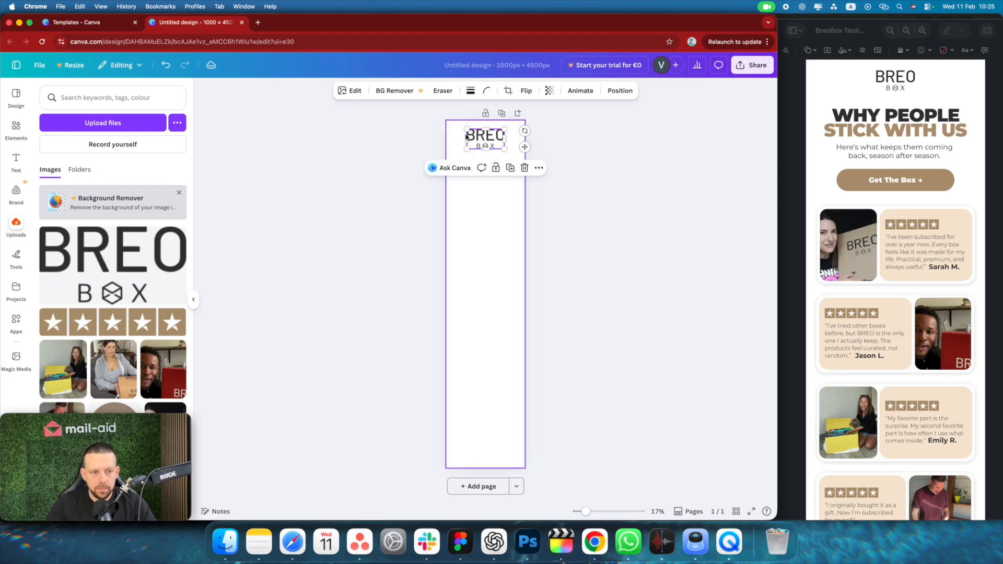
scroll(506, 150, up, 3)
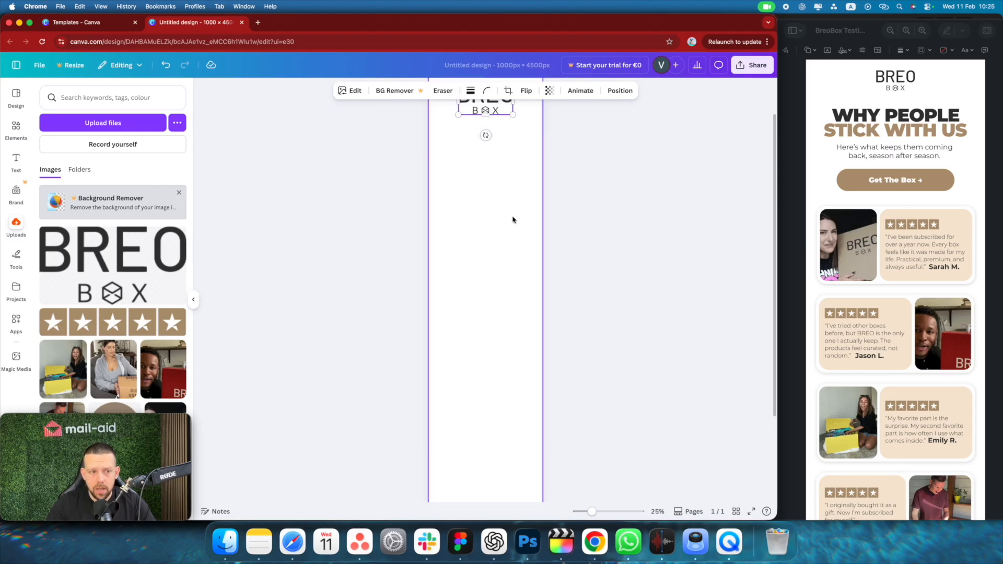
scroll(511, 217, up, 1)
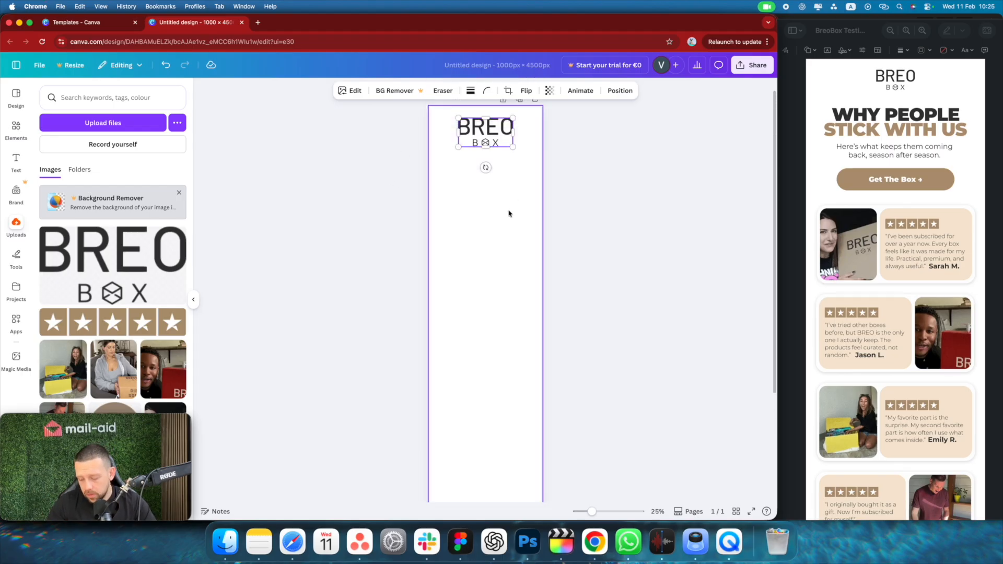
Shrink the BREO BOX logo to about a third of its width, keeping it centred near the page's upper edge
scroll(509, 213, up, 3)
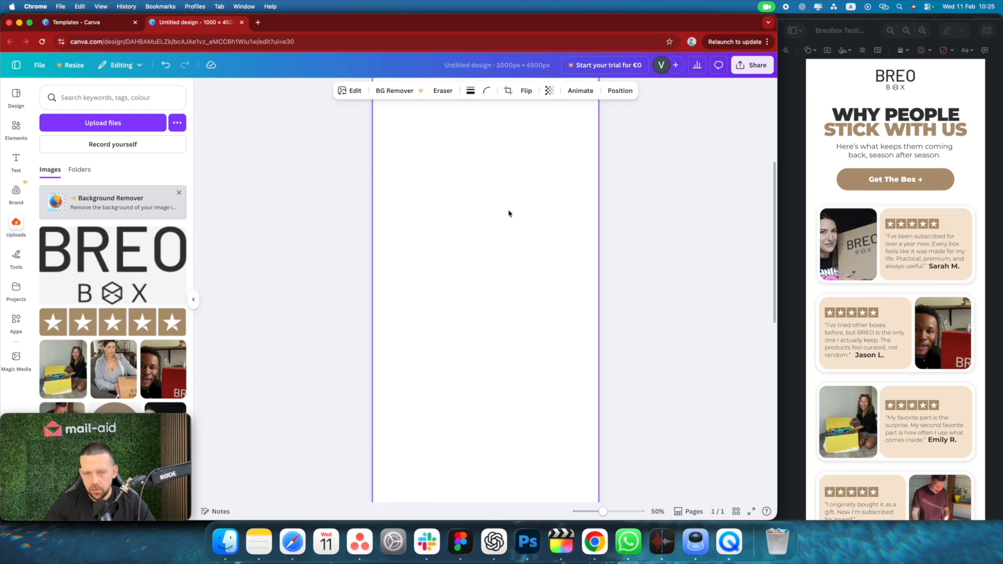
scroll(509, 213, up, 3)
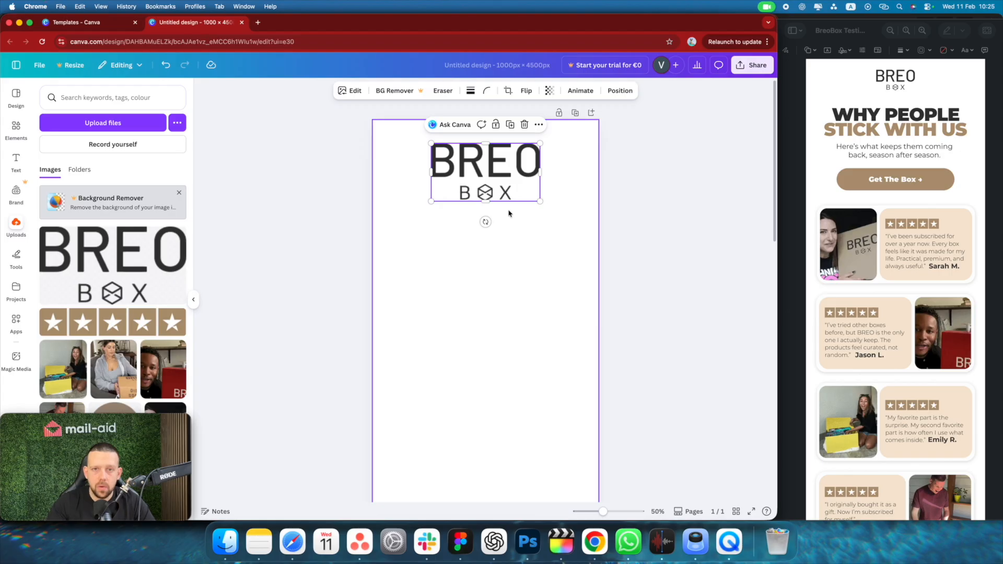
scroll(509, 213, down, 3)
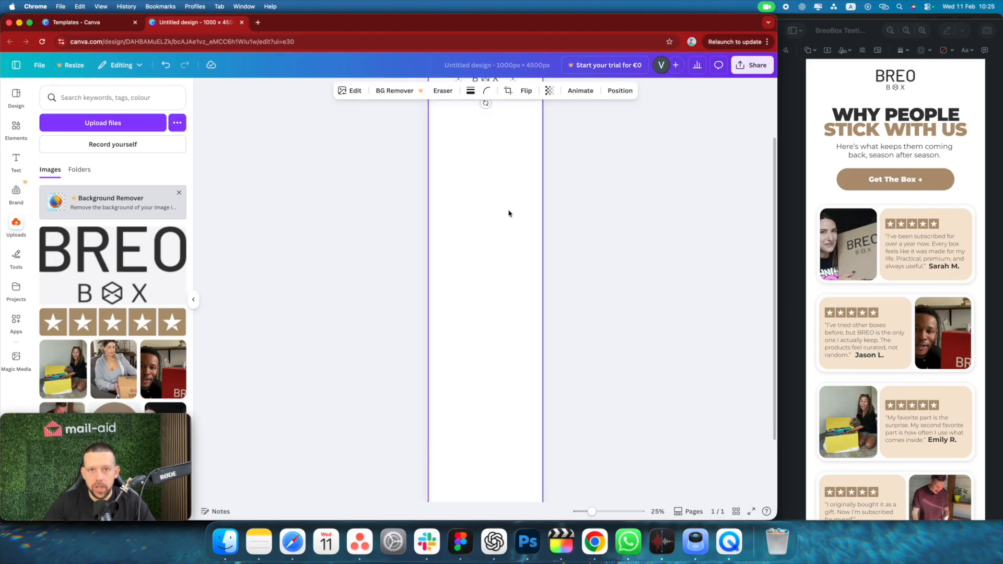
scroll(506, 214, up, 3)
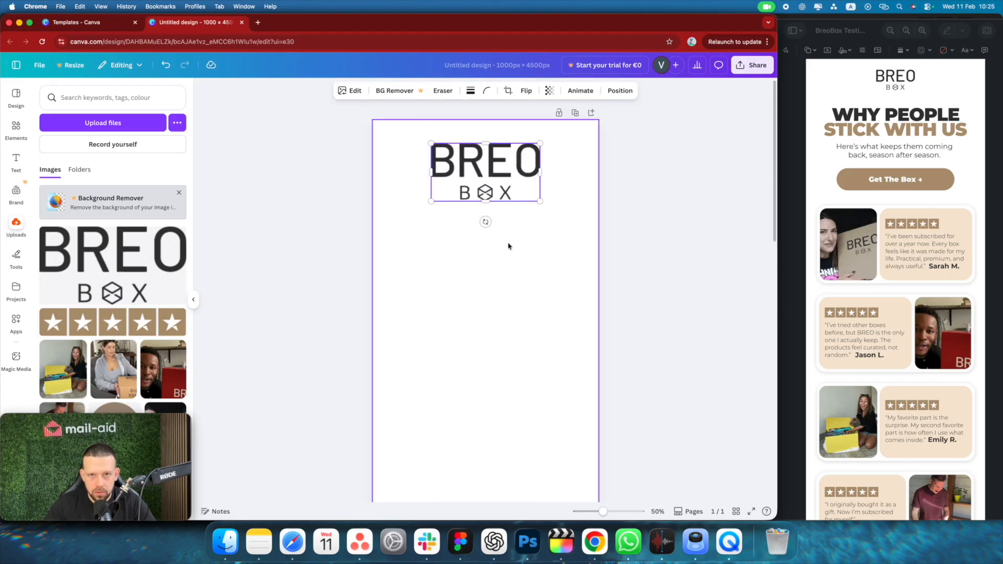
drag(540, 201, 488, 155)
key(super+z)
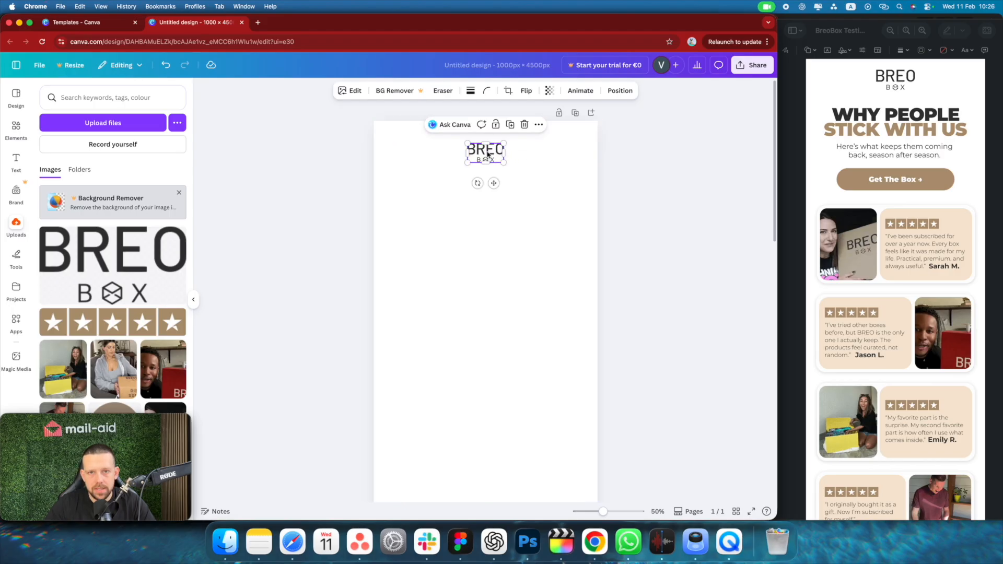
Check the page alignment options for the logo, including Centre, and deselect it
right_click(488, 156)
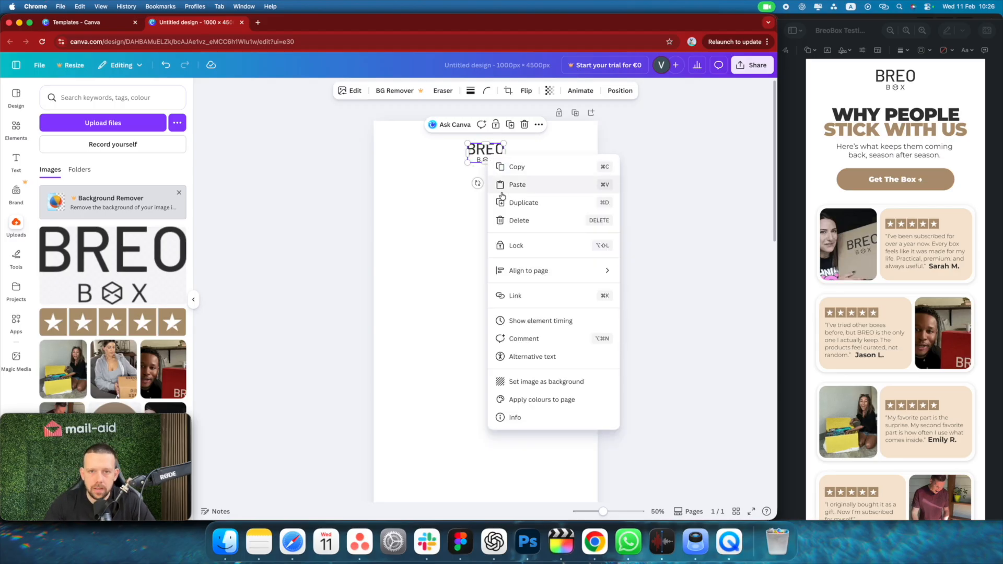
mouse_move(523, 268)
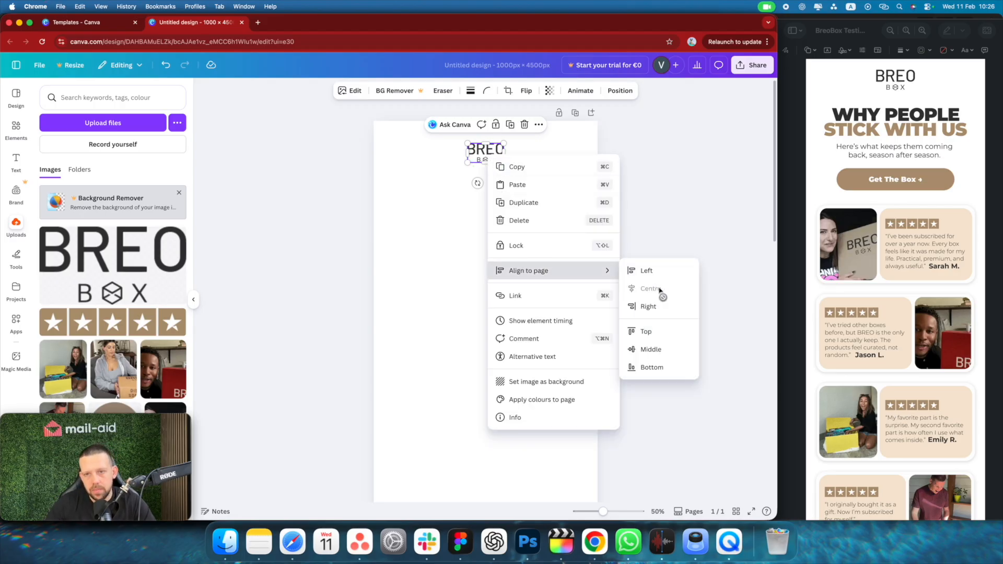
click(669, 190)
click(517, 213)
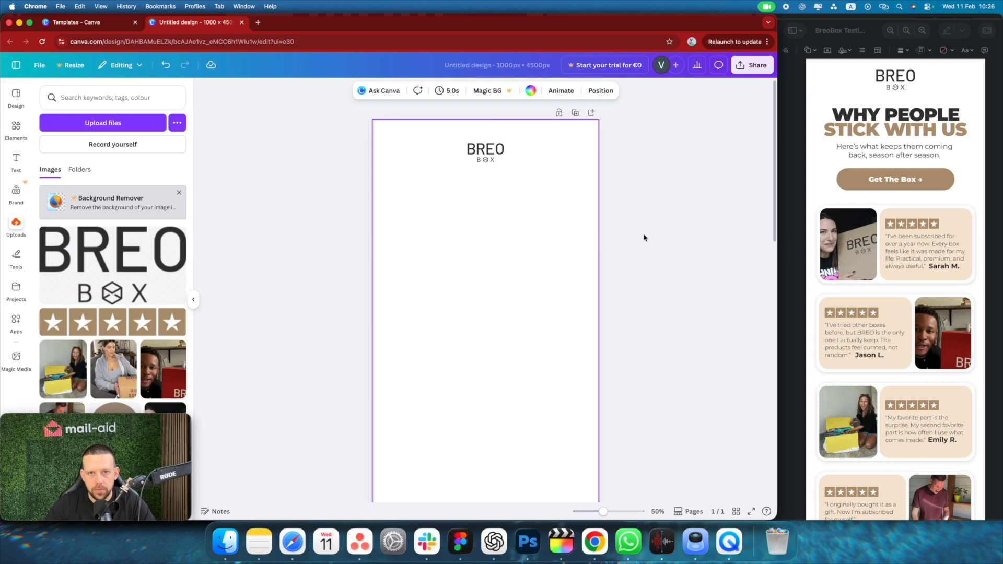
click(644, 238)
Enlarge the BREO BOX logo slightly and move it closer to the page's upper edge
click(490, 157)
mouse_move(489, 155)
mouse_down()
mouse_move(490, 146)
mouse_move(507, 154)
mouse_up()
click(517, 154)
click(501, 150)
click(499, 159)
Align the BREO BOX logo to the page's horizontal centre and deselect it
right_click(497, 144)
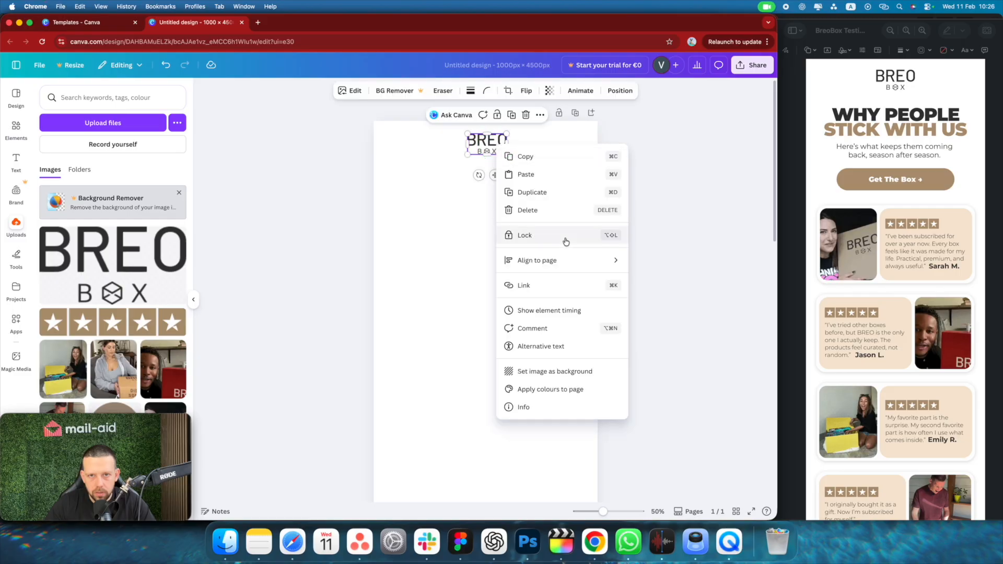
mouse_move(616, 260)
click(656, 276)
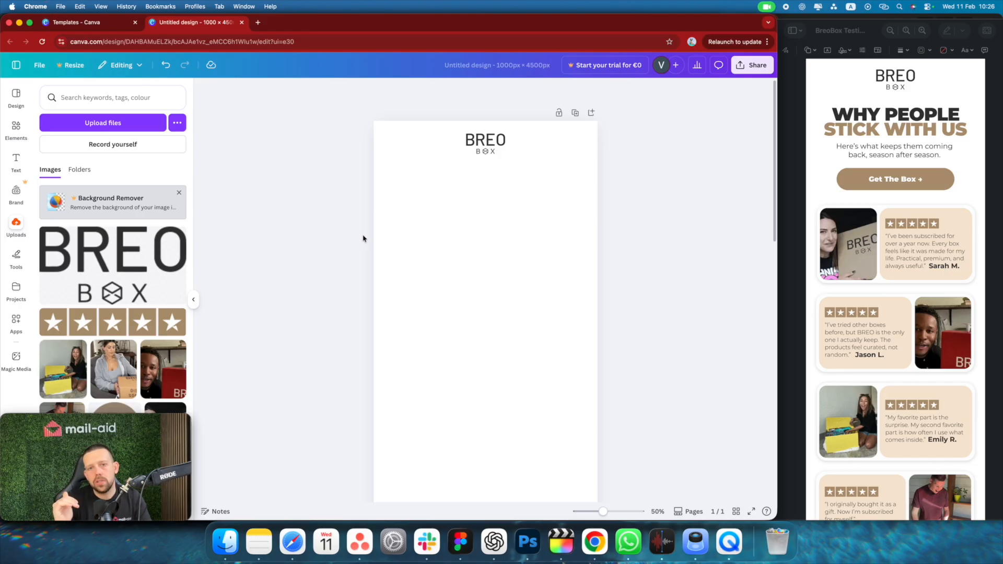
Switch to the reference design in Preview and mark out its first section, from the logo through the first testimonial
click(917, 242)
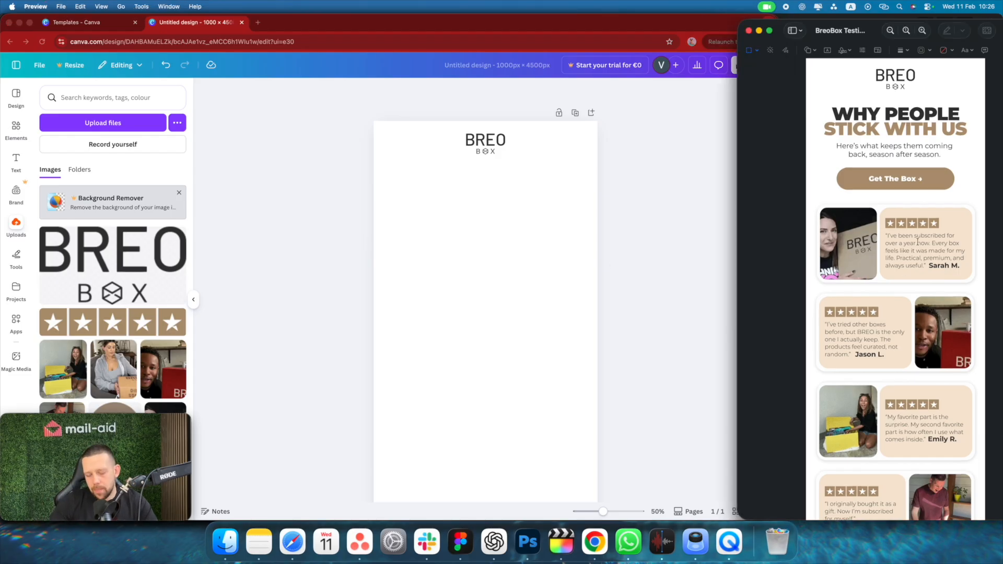
scroll(917, 242, up, 5)
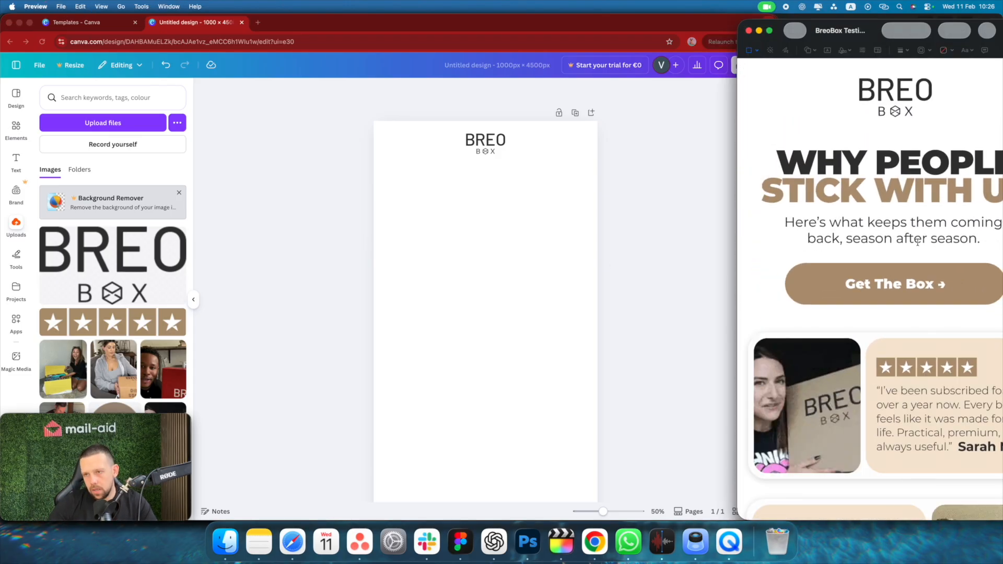
key(super+minus)
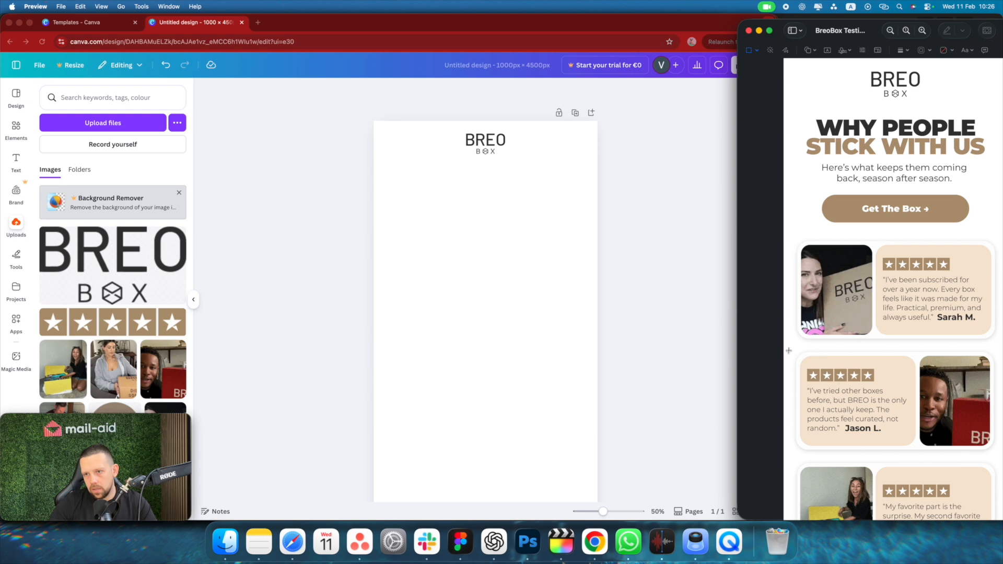
drag(784, 60, 998, 352)
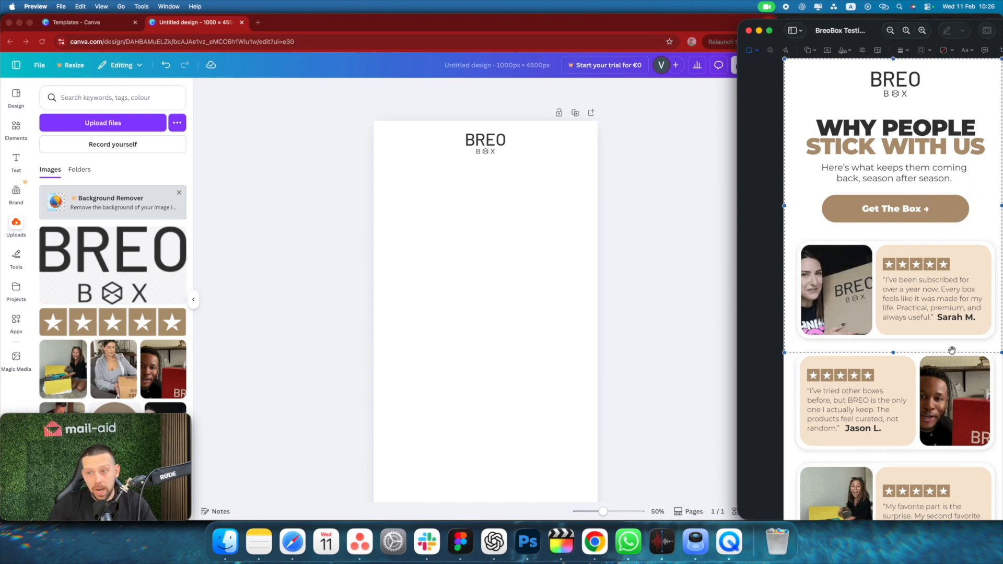
mouse_move(894, 351)
mouse_down()
mouse_move(891, 433)
mouse_move(893, 342)
mouse_up()
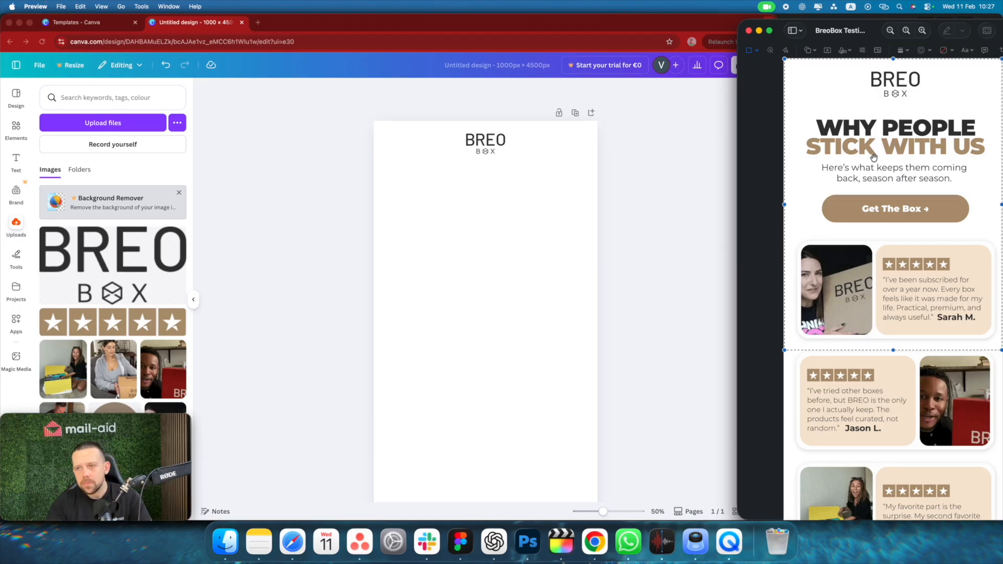
Return to Canva, add a two-line text box reading "WHY PEOPLE / STICK WITH US" and place it centred just below the logo
click(518, 195)
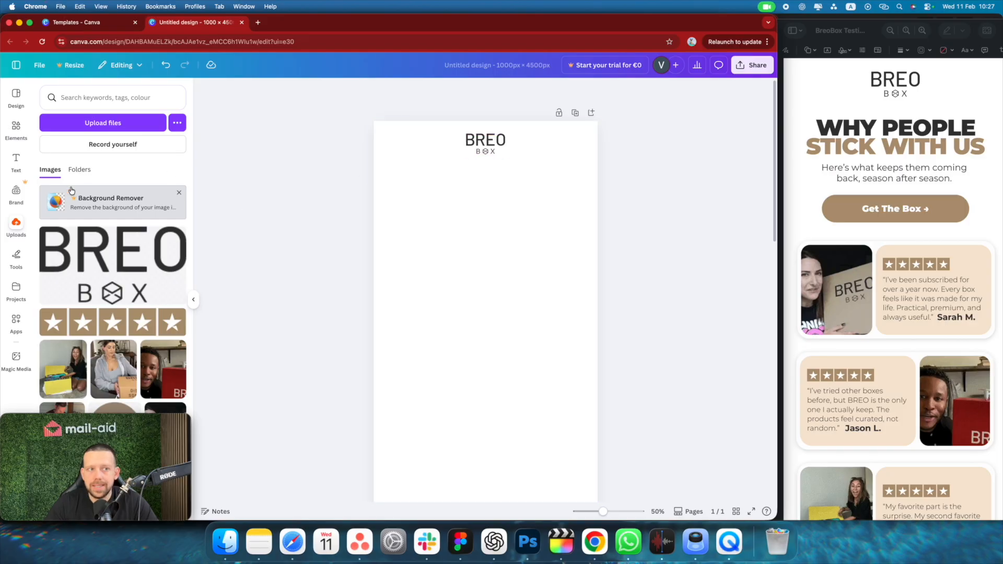
click(16, 160)
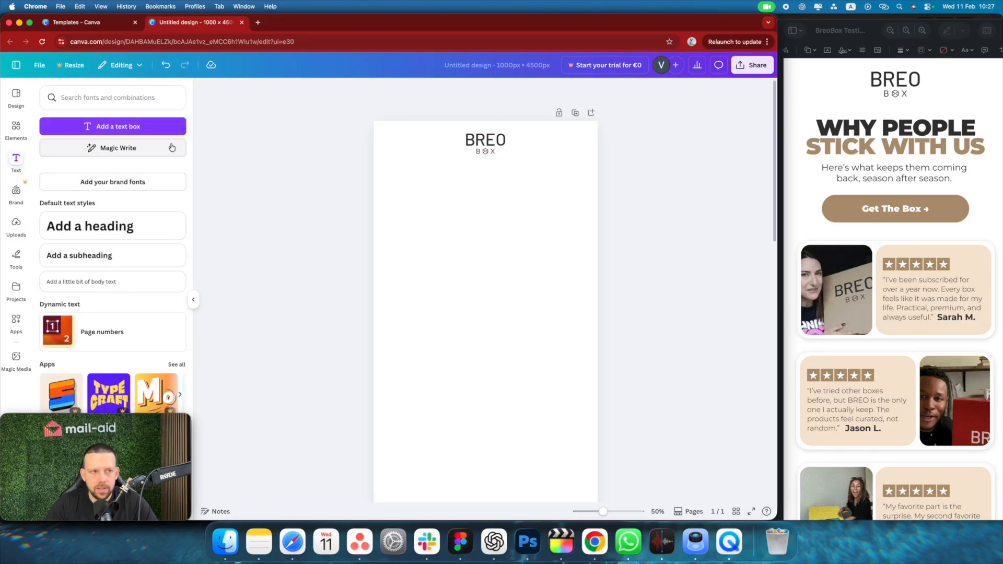
click(157, 127)
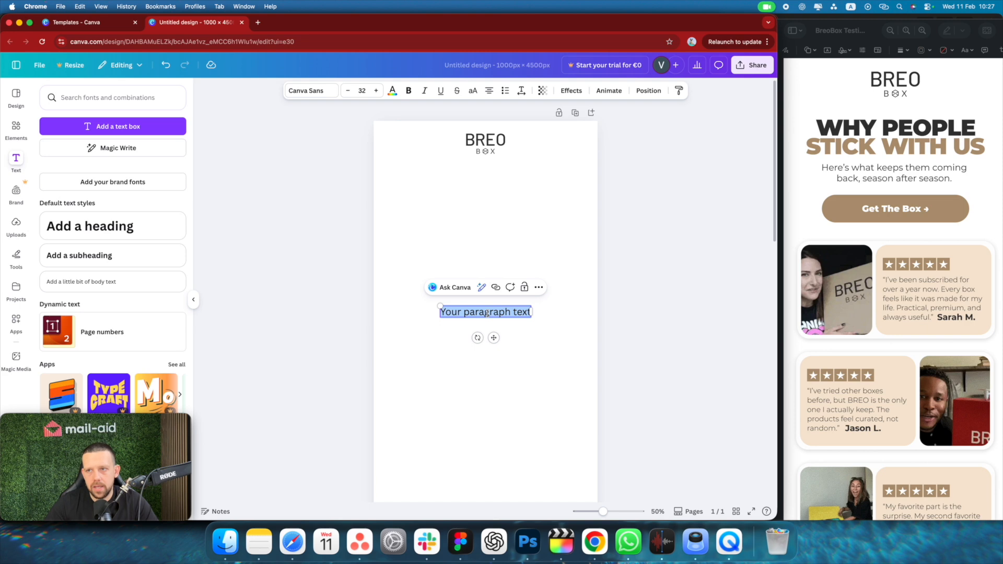
text(WHY PEOPLE)
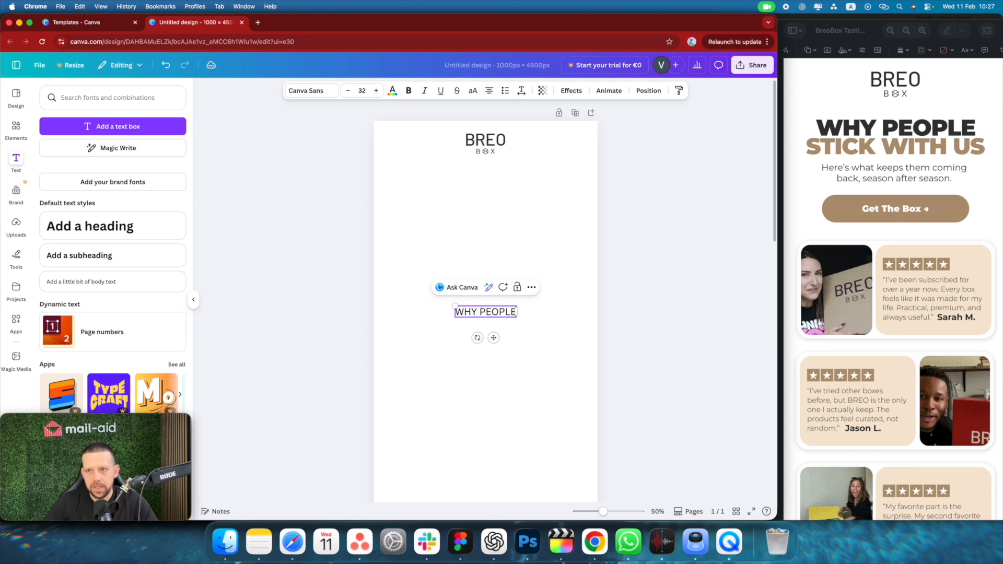
key(Return)
text(STICK WITH US)
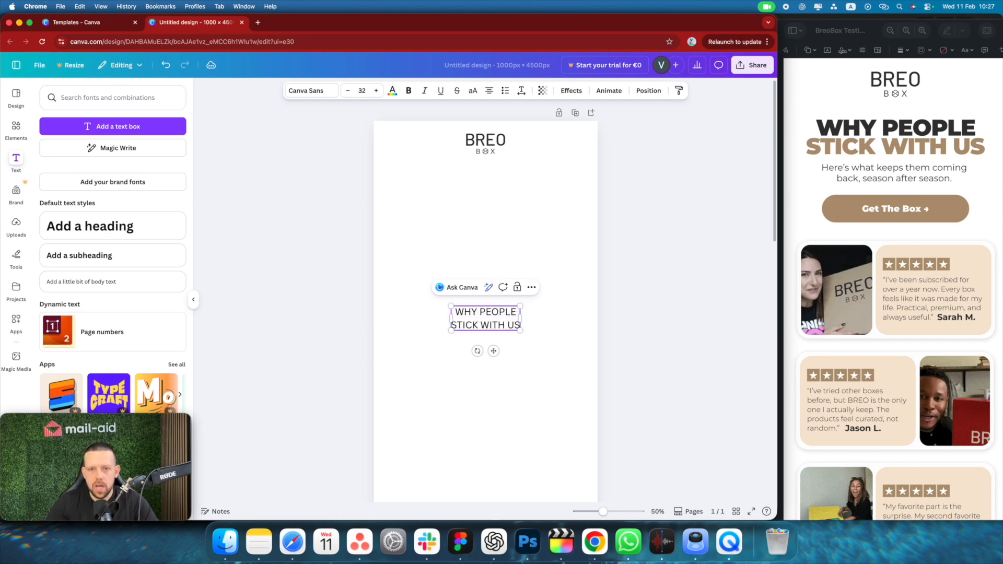
click(531, 347)
click(500, 328)
drag(501, 327, 500, 195)
Set the headline's font to Montserrat in the Black weight
click(312, 90)
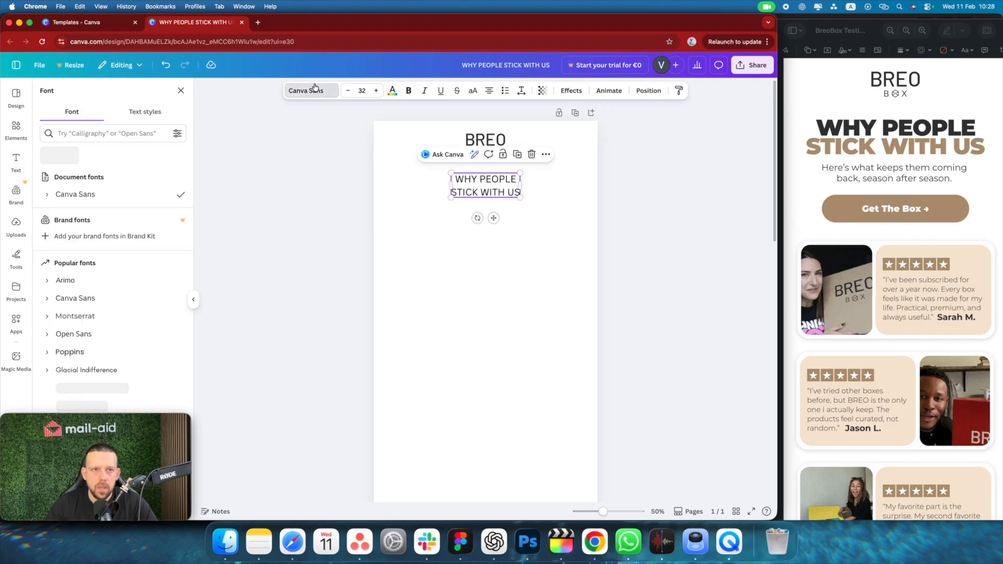
click(113, 131)
text(mon)
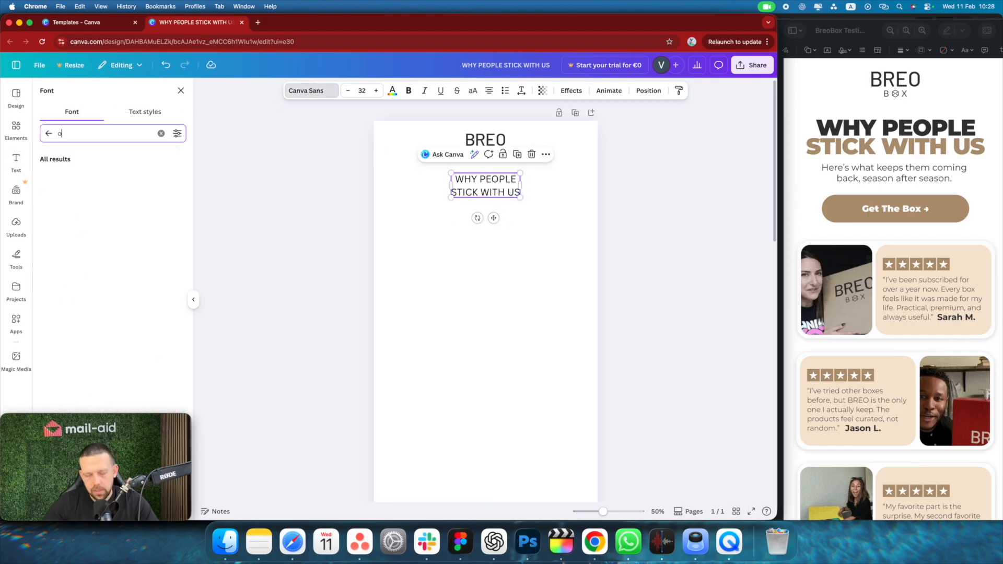
text(ts)
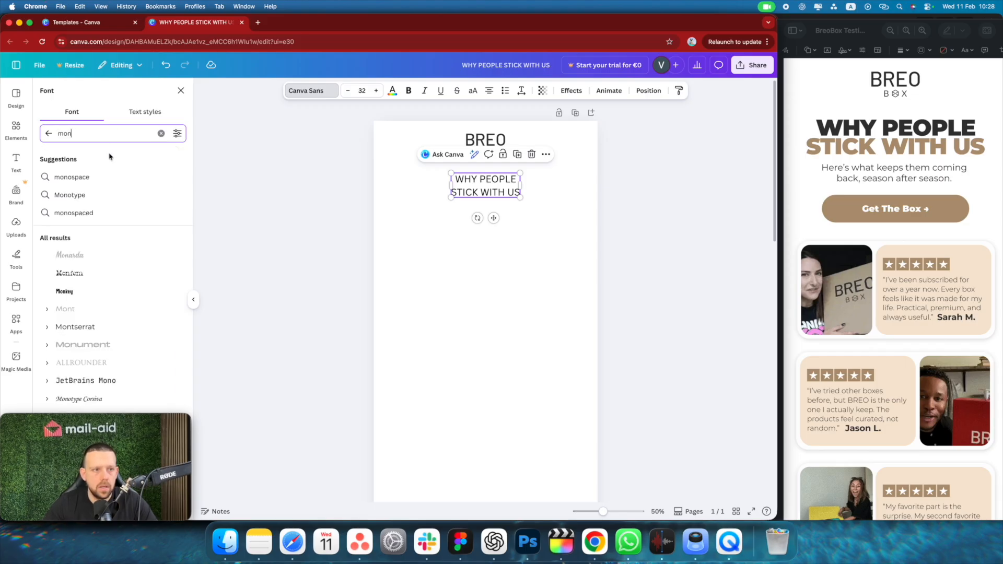
click(89, 176)
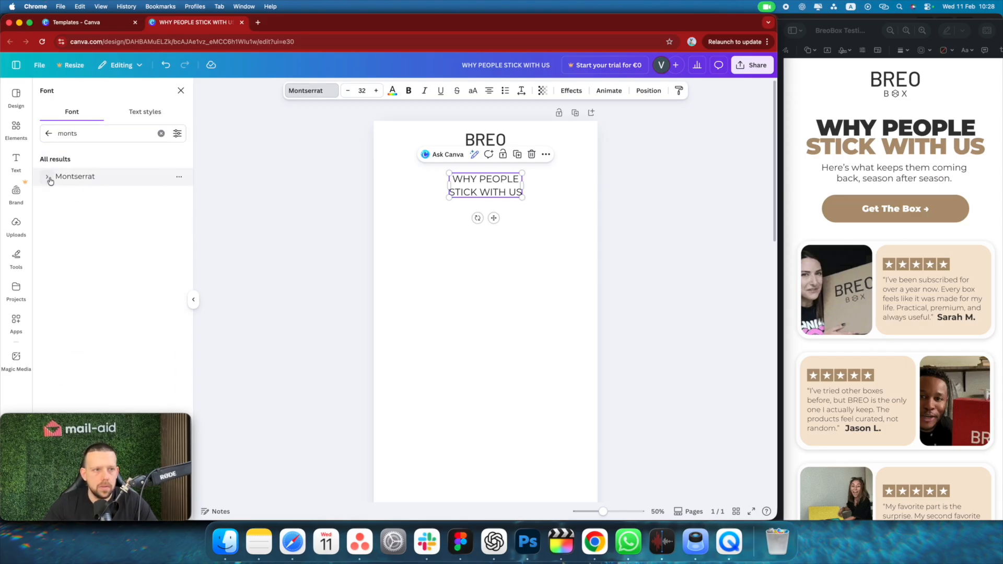
click(46, 176)
click(73, 336)
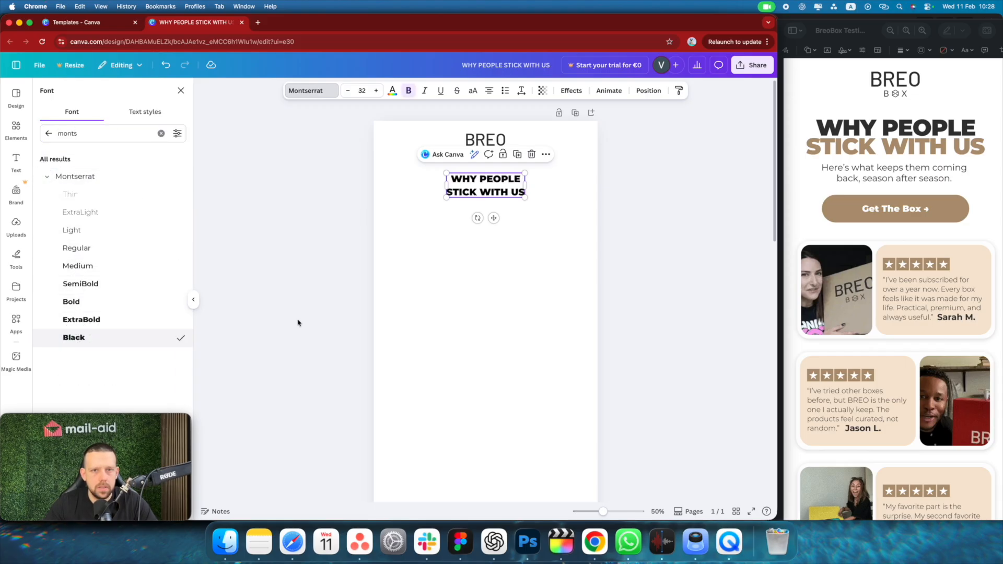
click(504, 267)
Increase the headline's font size step by step to 56
click(527, 191)
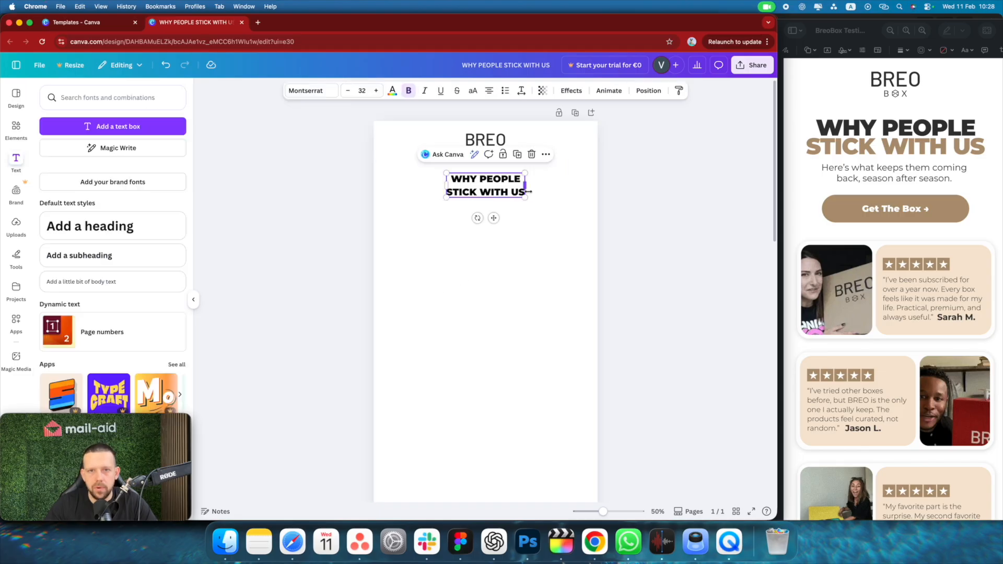
click(375, 91)
click(375, 91)
click(375, 90)
click(376, 90)
click(376, 90)
click(375, 90)
click(375, 90)
click(376, 91)
click(375, 91)
click(376, 90)
click(376, 90)
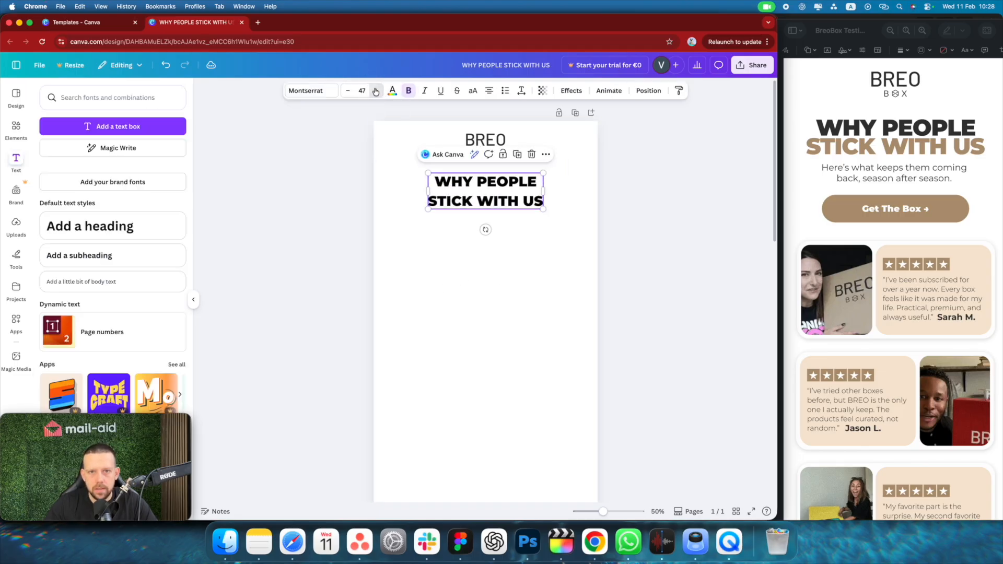
click(376, 90)
click(376, 90)
click(375, 90)
click(376, 91)
click(375, 91)
click(376, 91)
click(506, 271)
Set the headline's font size to 65 and move it slightly up, keeping it centred below the logo
click(473, 196)
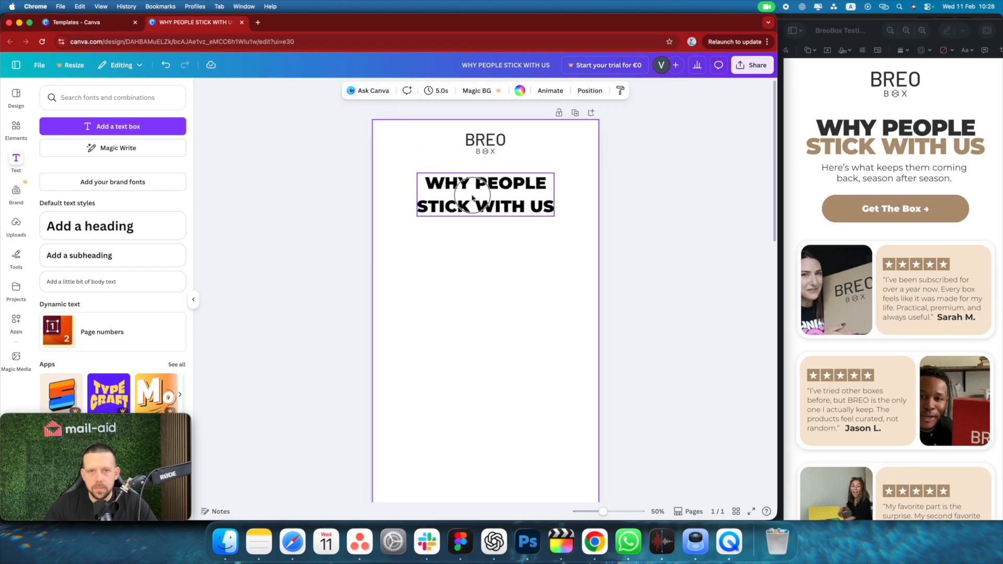
click(362, 90)
text(65)
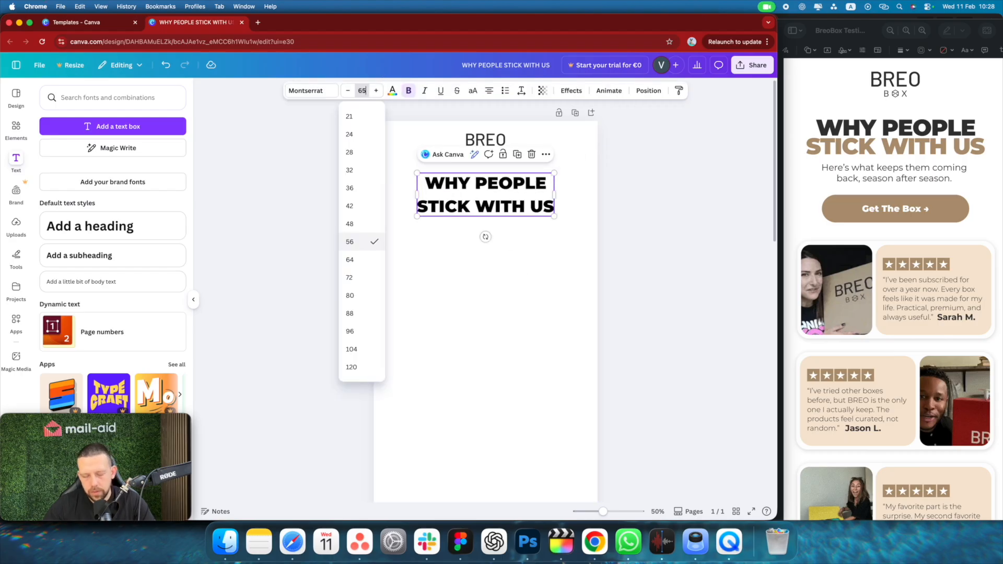
key(Return)
click(562, 251)
drag(511, 206, 508, 200)
click(488, 245)
Recolour the headline's second line, "STICK WITH US", with a bright green found by searching the text colours for "green"
triple_click(440, 203)
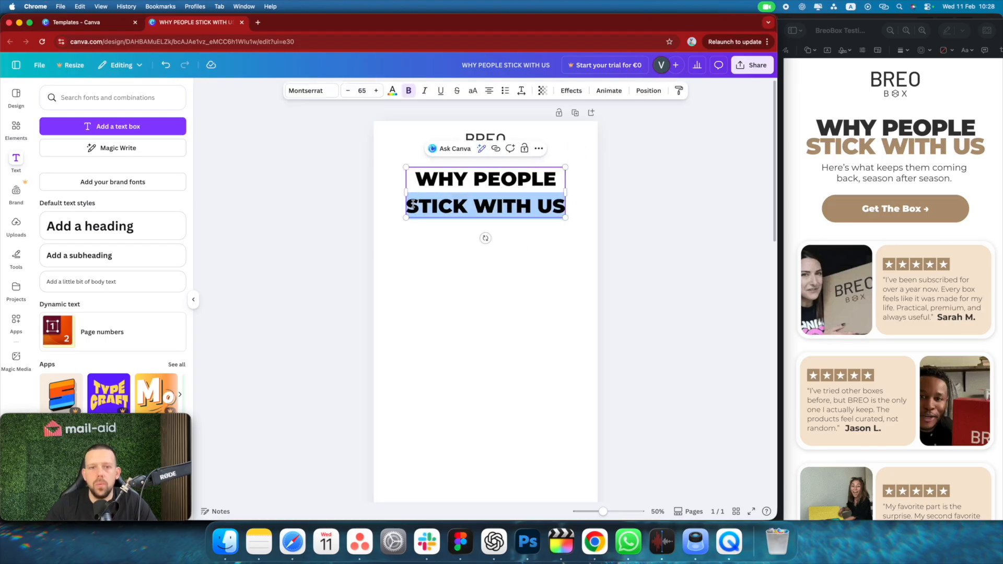
click(393, 91)
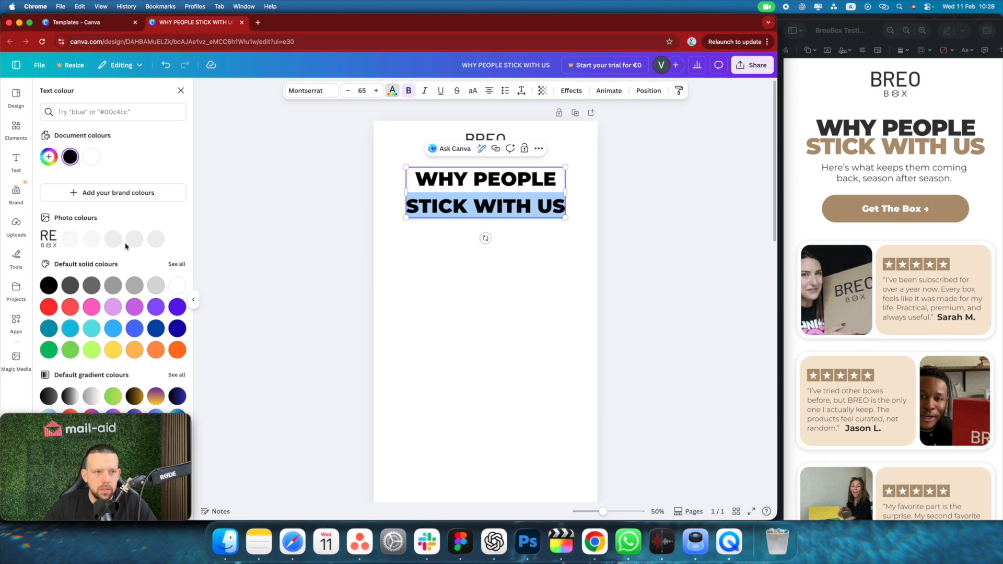
click(106, 113)
text(a)
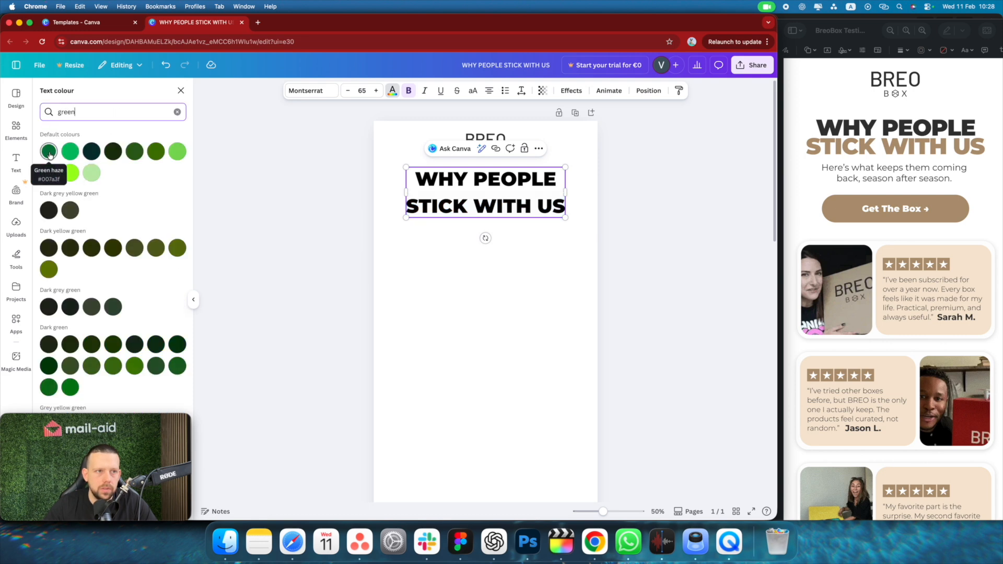
click(49, 152)
click(71, 152)
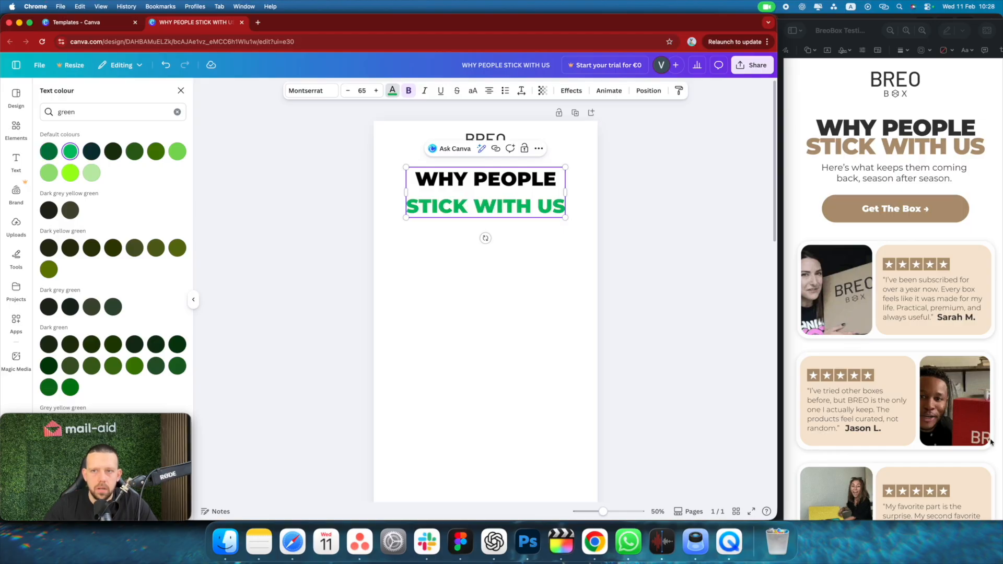
click(585, 329)
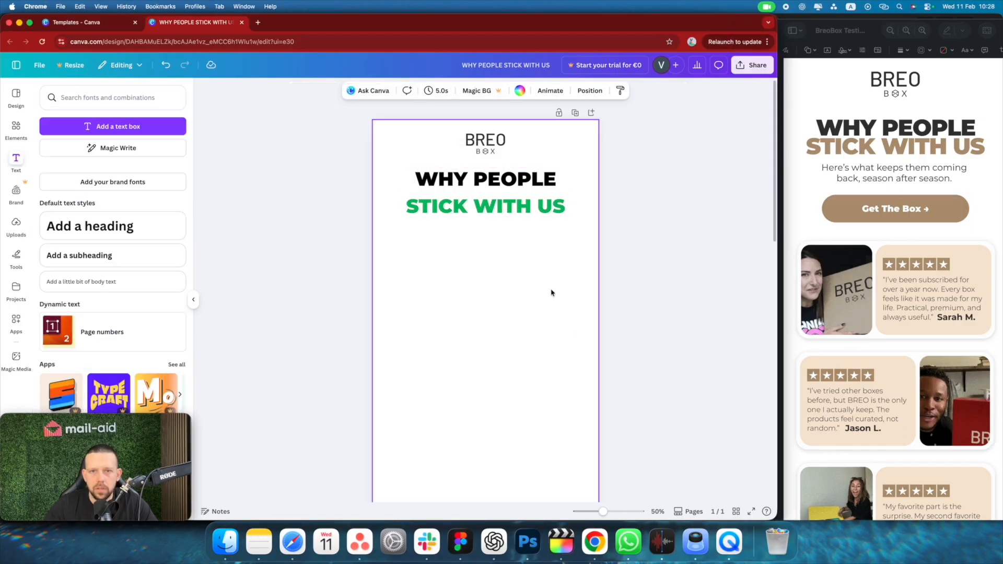
Compare the headline with the Preview reference, highlighting its lines "WHY PEOPLE" and "STICK WITH US" to examine their spacing
click(496, 211)
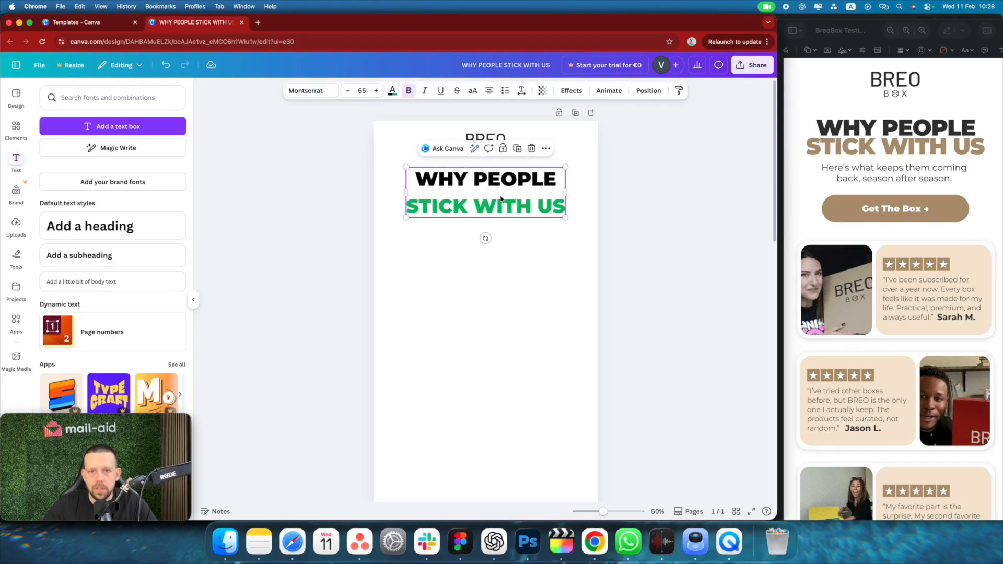
click(910, 167)
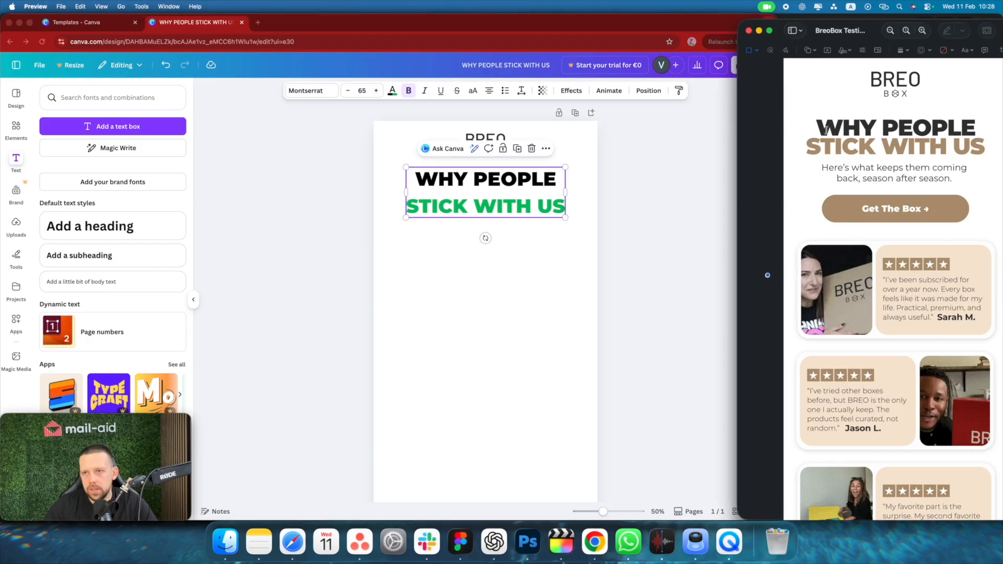
drag(828, 127, 963, 130)
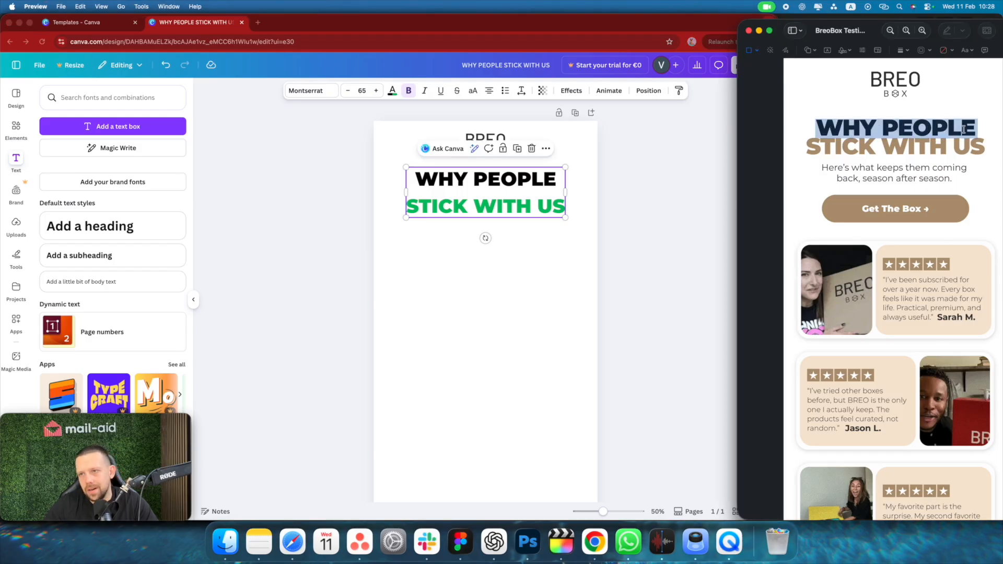
drag(809, 143, 950, 145)
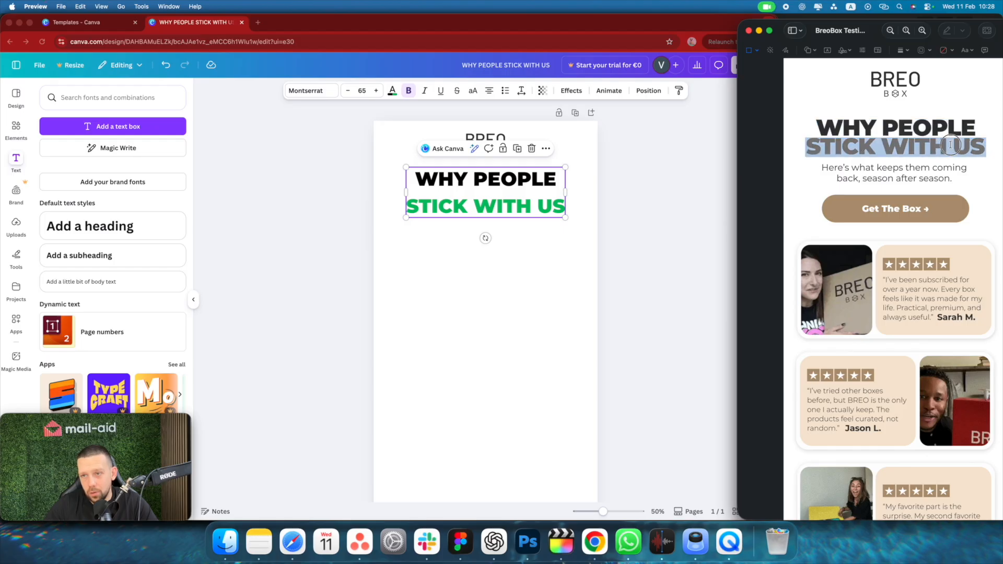
Return to Canva and reduce the headline's line spacing to 0.83
click(452, 263)
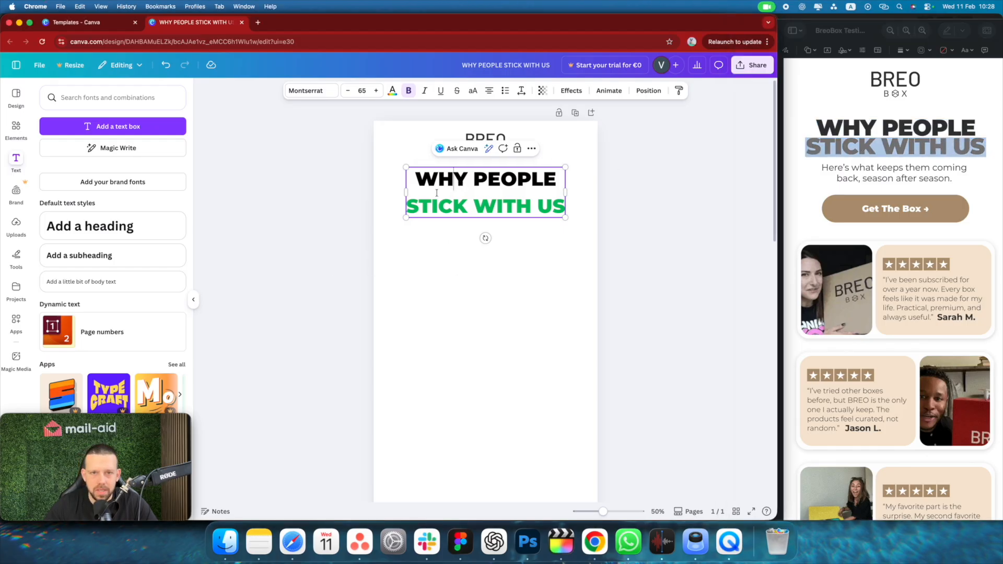
click(536, 308)
click(521, 215)
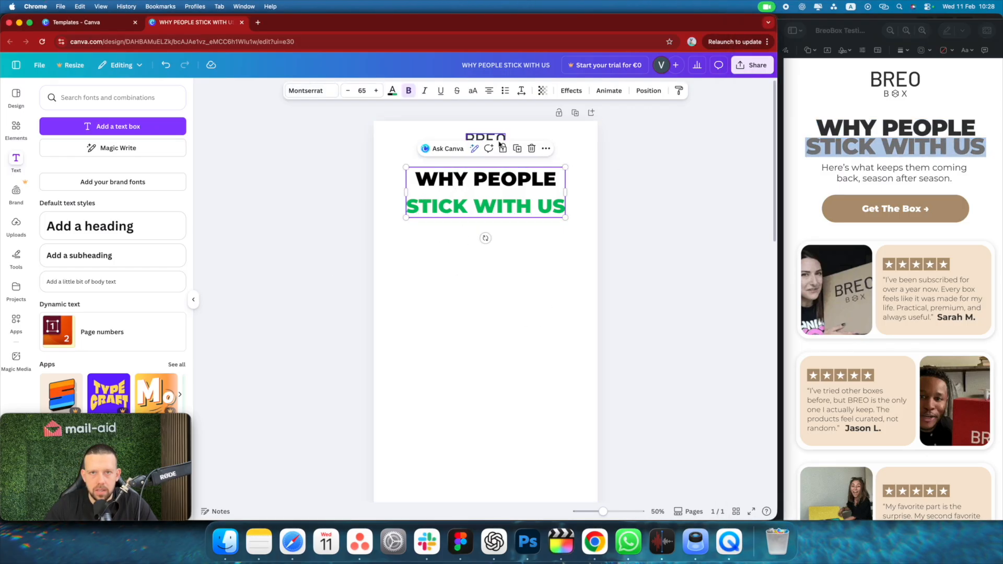
click(522, 92)
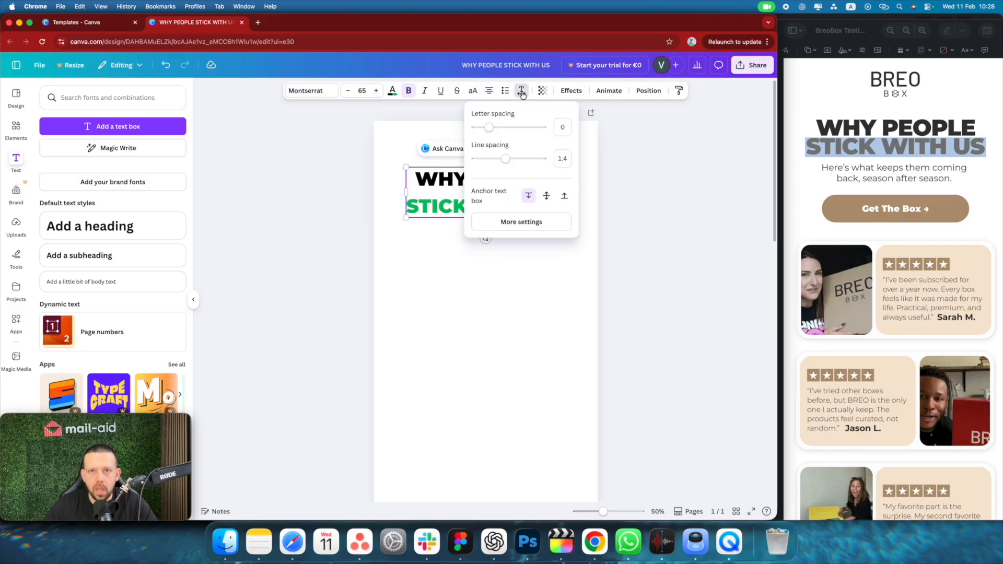
drag(504, 164, 486, 164)
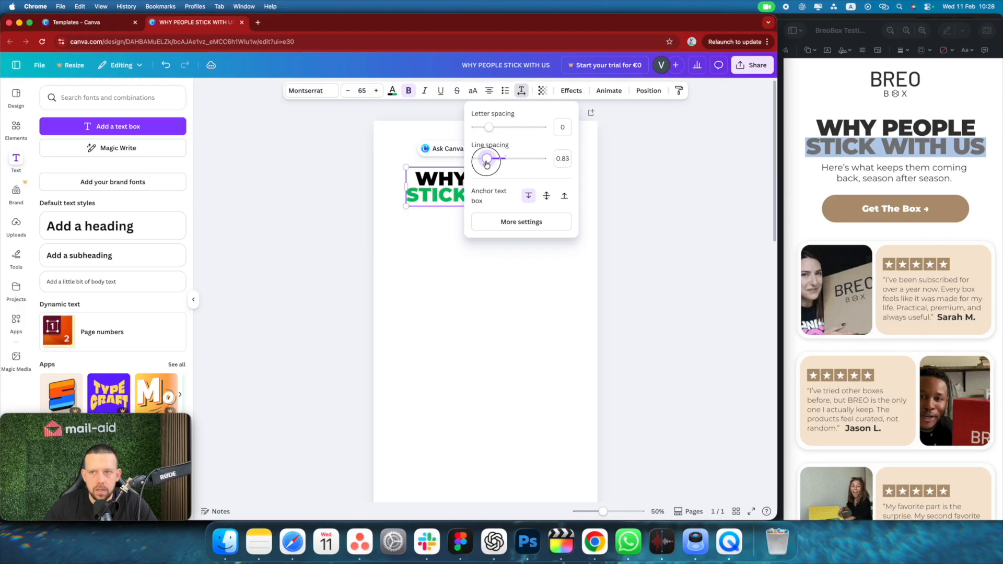
click(540, 317)
click(519, 204)
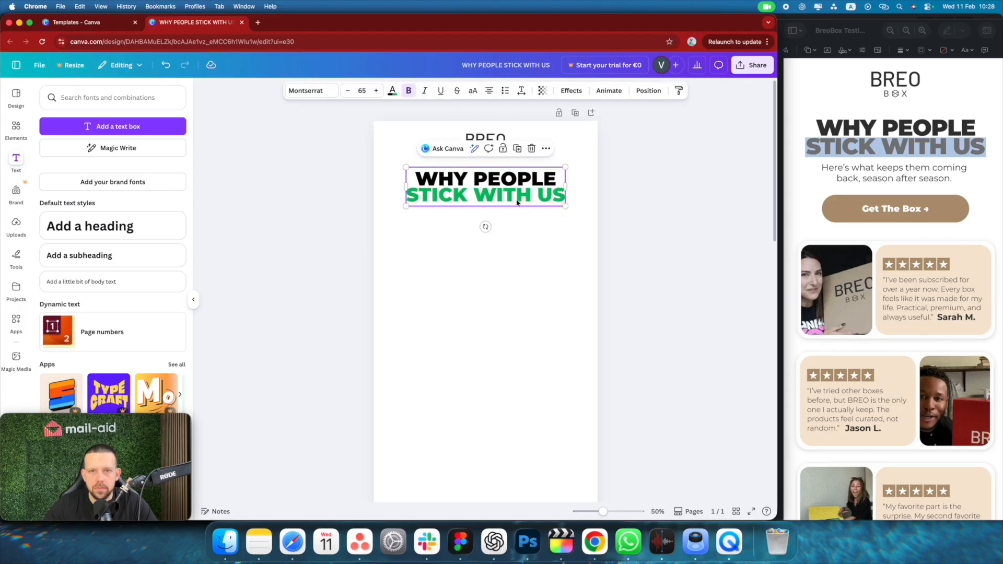
click(661, 202)
double_click(867, 136)
click(613, 225)
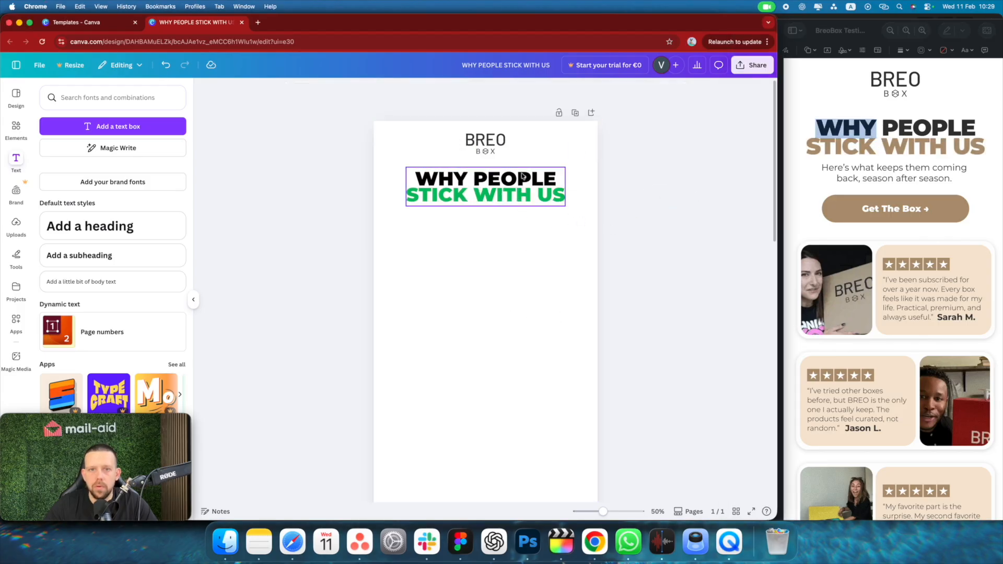
click(518, 188)
click(636, 202)
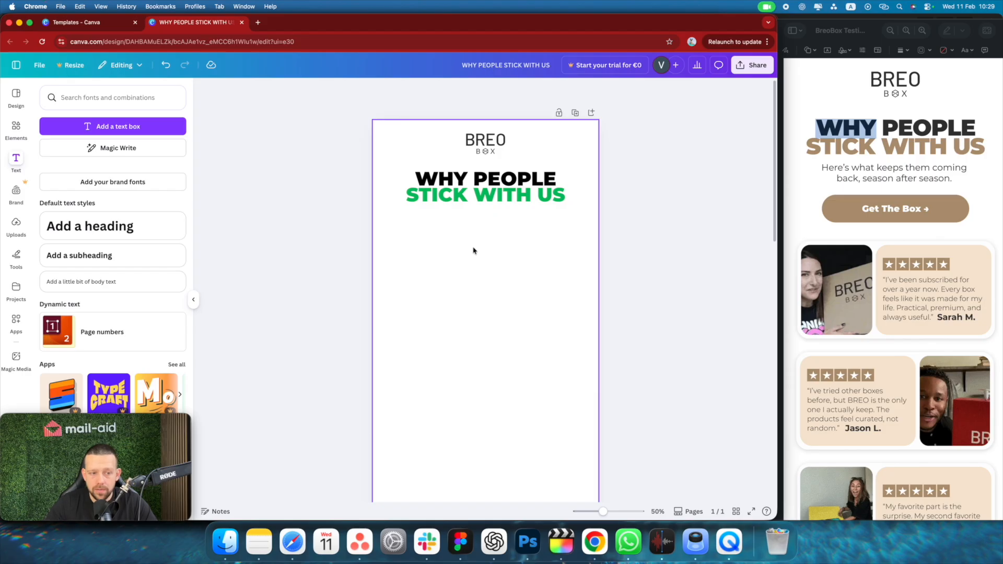
Duplicate the headline below itself and replace the copy's text with "Here's what keeps them coming back, season after season." copied from Preview
click(478, 196)
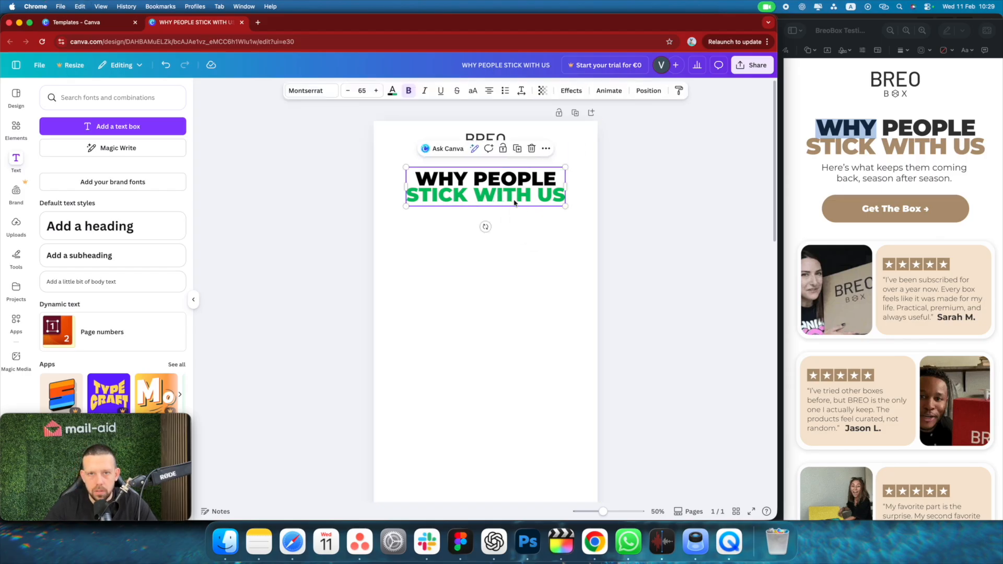
drag(514, 204, 514, 254)
double_click(501, 242)
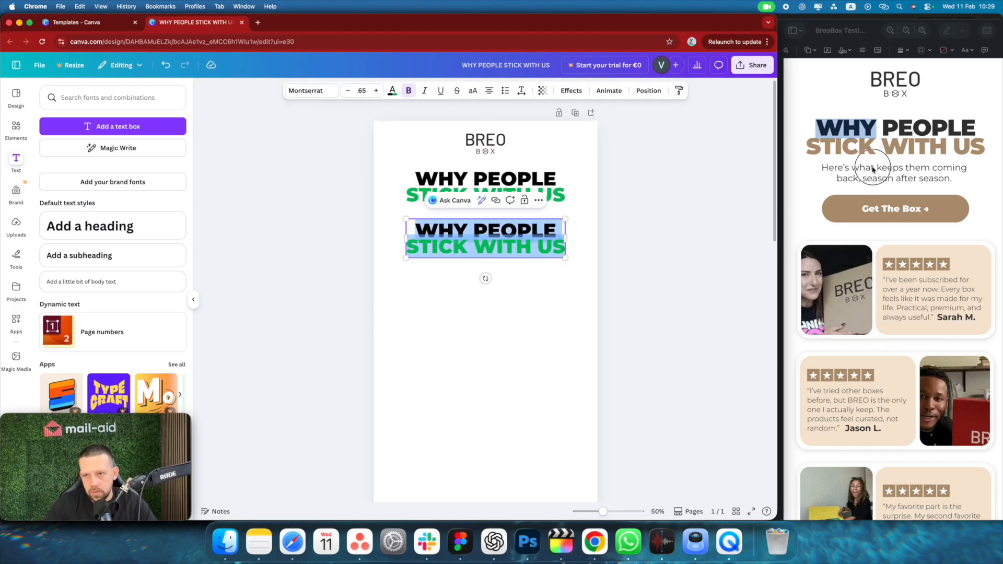
click(836, 168)
drag(820, 168, 917, 181)
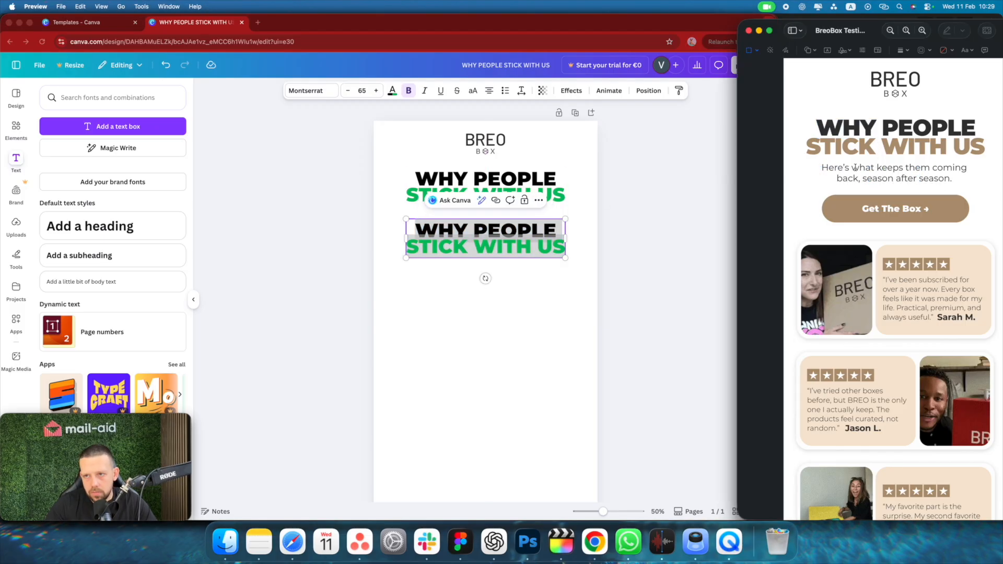
drag(833, 166, 953, 182)
key(super+c)
click(465, 233)
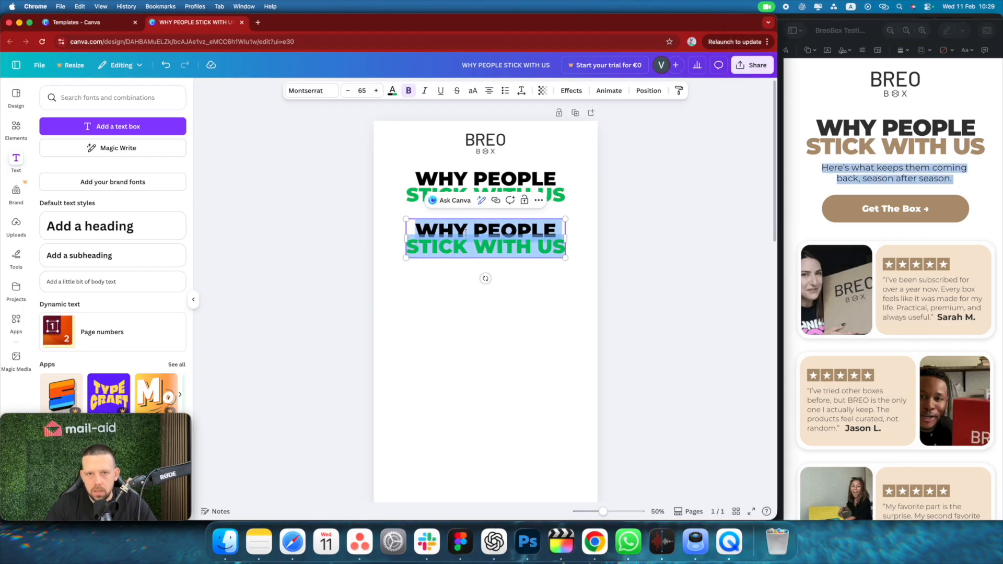
key(super+v)
key(super+a)
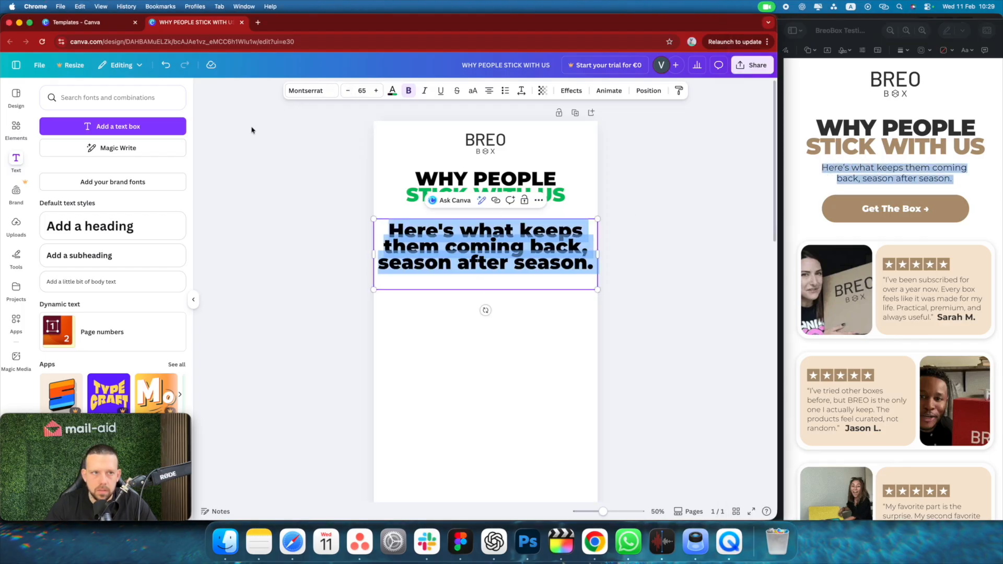
Change the subheading's font weight to Montserrat Regular
click(308, 91)
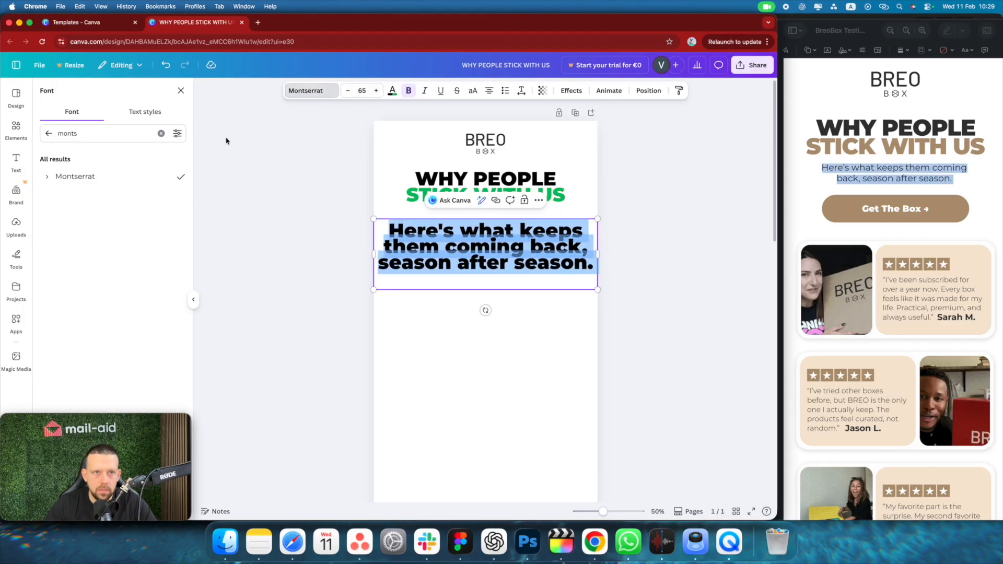
click(47, 179)
click(126, 248)
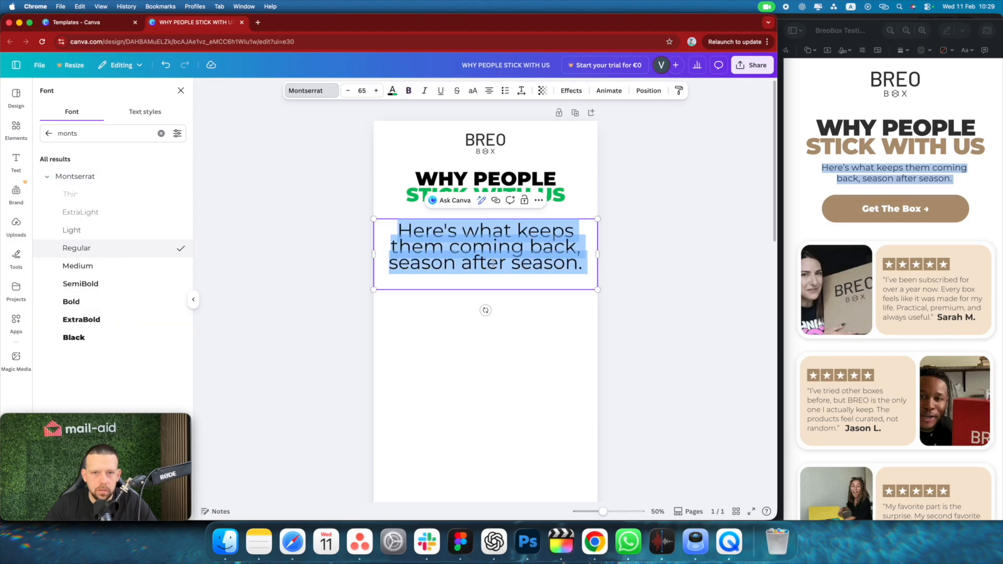
Try font sizes 40 and 20 on the subheading text
click(362, 91)
text(40)
key(Return)
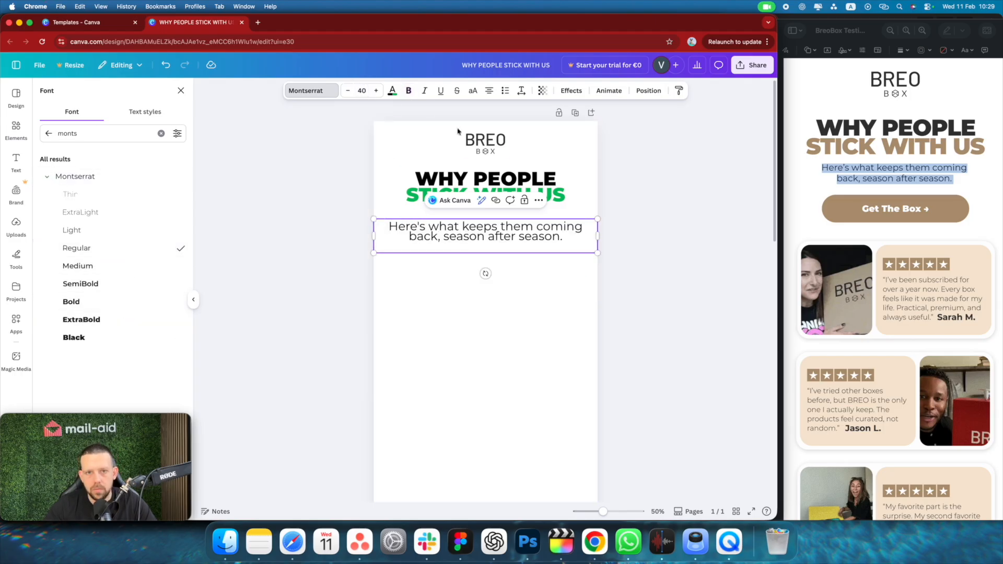
click(362, 91)
text(20)
key(Return)
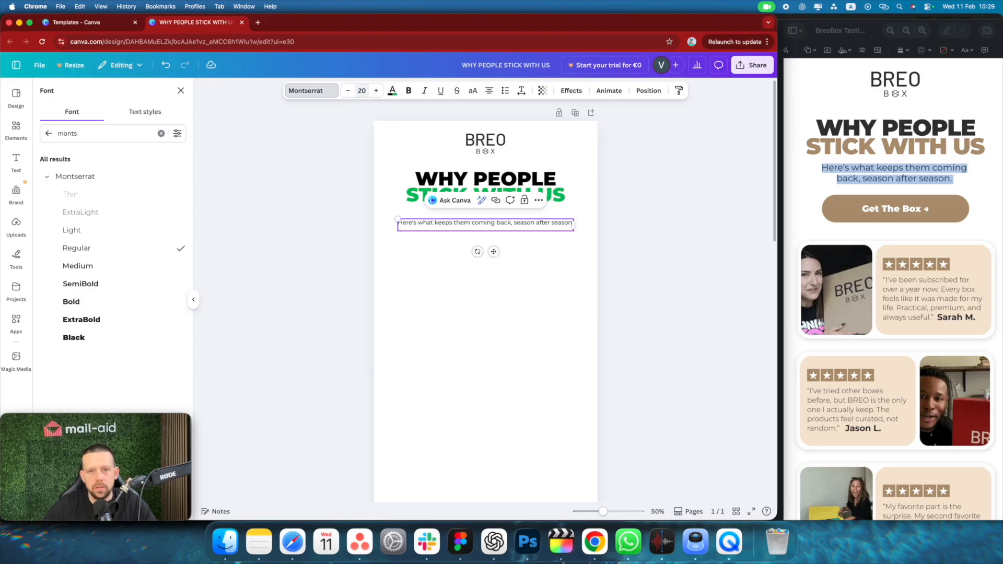
Set the subheading's font size to 30 and fit its text box, made narrower, closer below the headline
click(363, 91)
text(30)
key(Return)
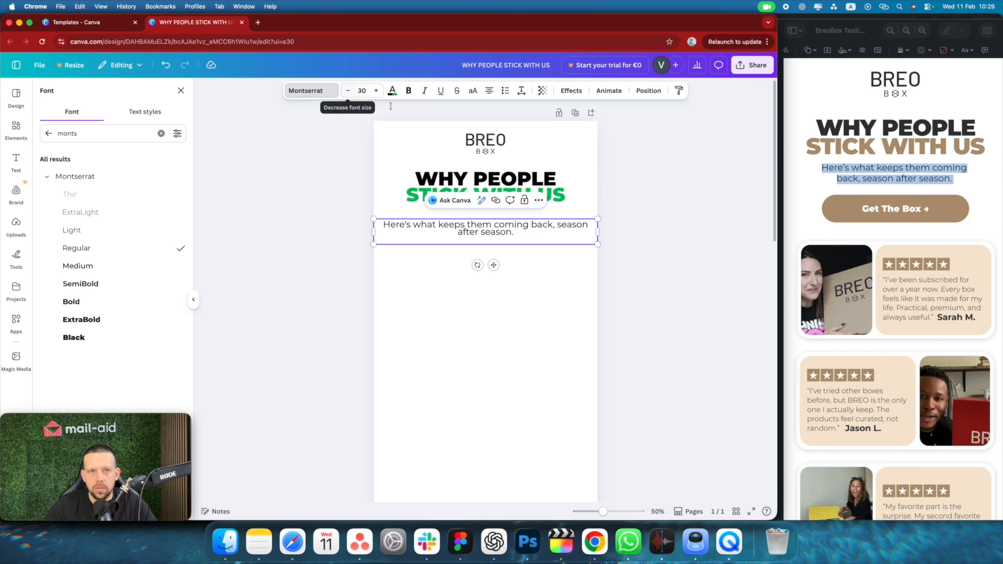
click(574, 234)
drag(598, 233, 517, 221)
Increase the subheading's line spacing to 1.19
click(520, 91)
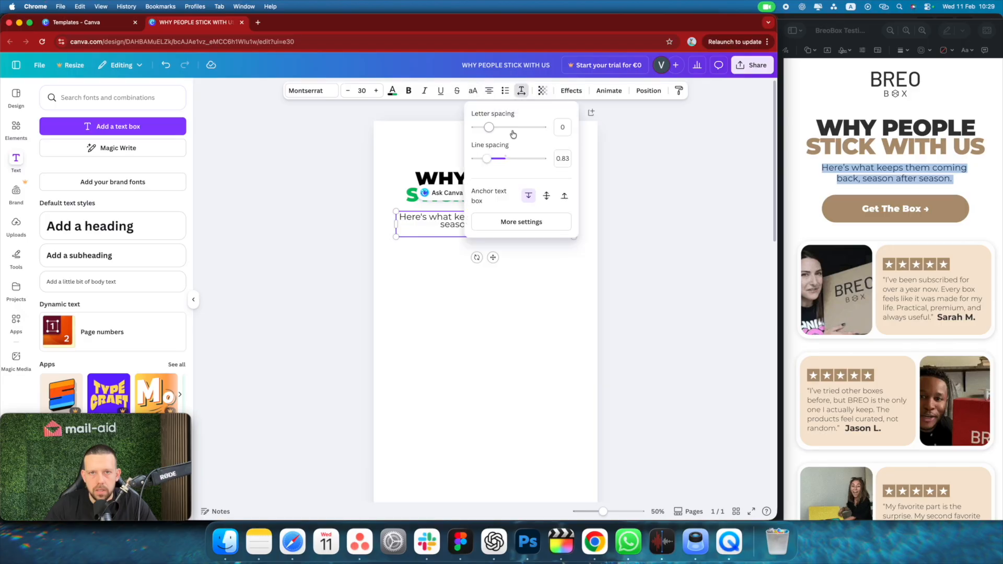
drag(497, 161, 500, 159)
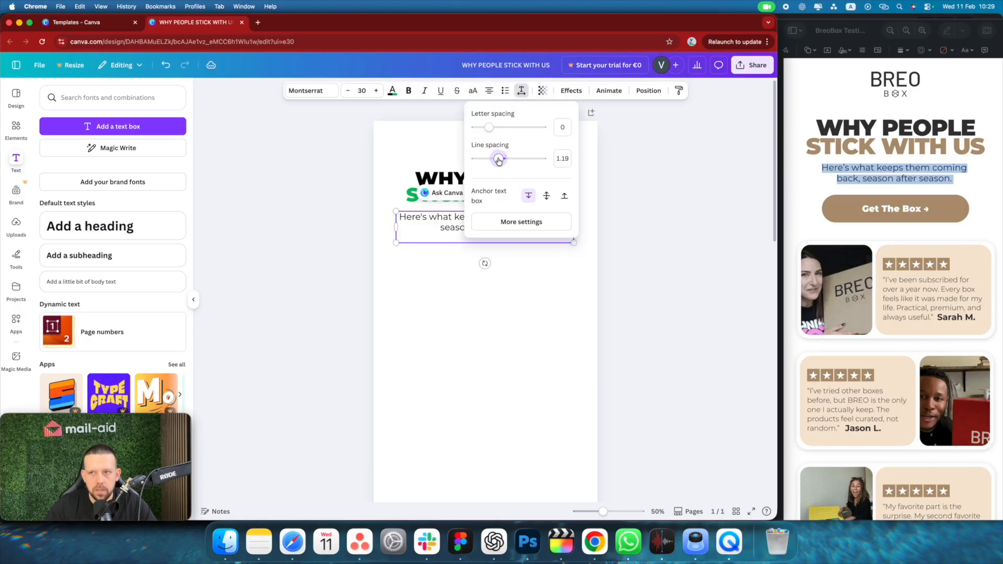
click(514, 328)
Narrow the subheading's text box so the first line breaks after "coming", keeping it centred under the headline
click(510, 226)
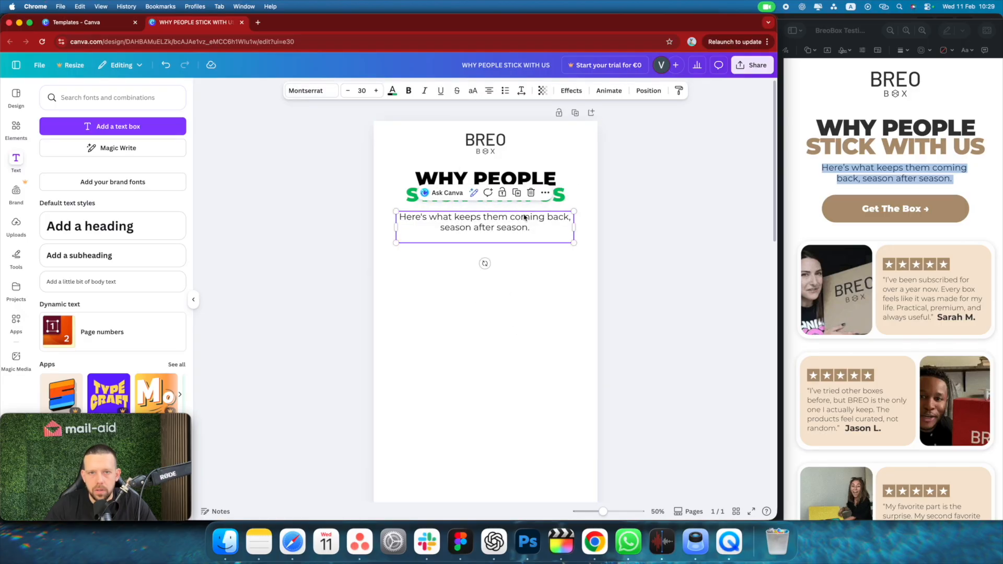
drag(574, 226, 517, 225)
click(631, 235)
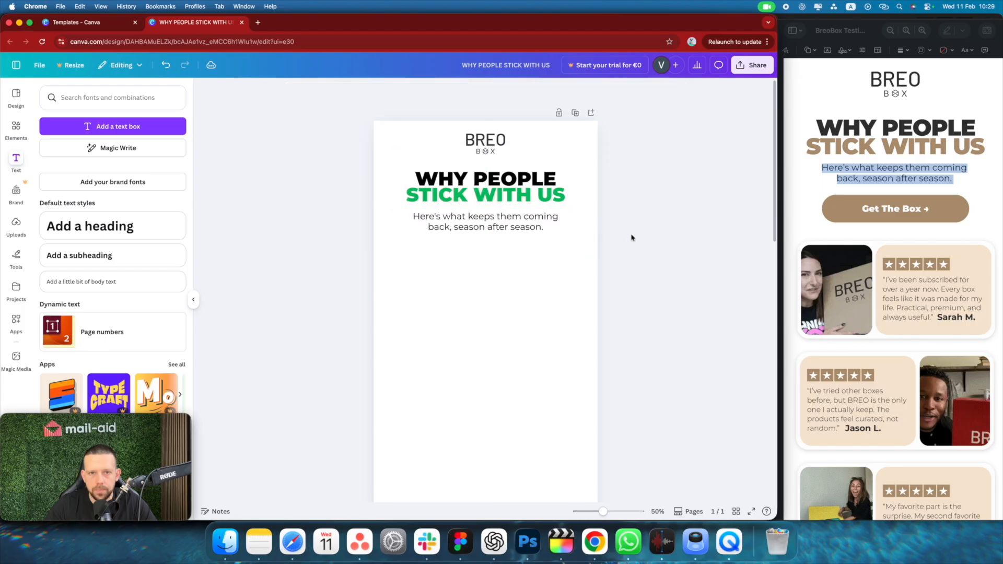
Check the alignment options for the logo, headline and subheading together, and compare the subheading with the Preview reference
click(513, 233)
shift+click(526, 178)
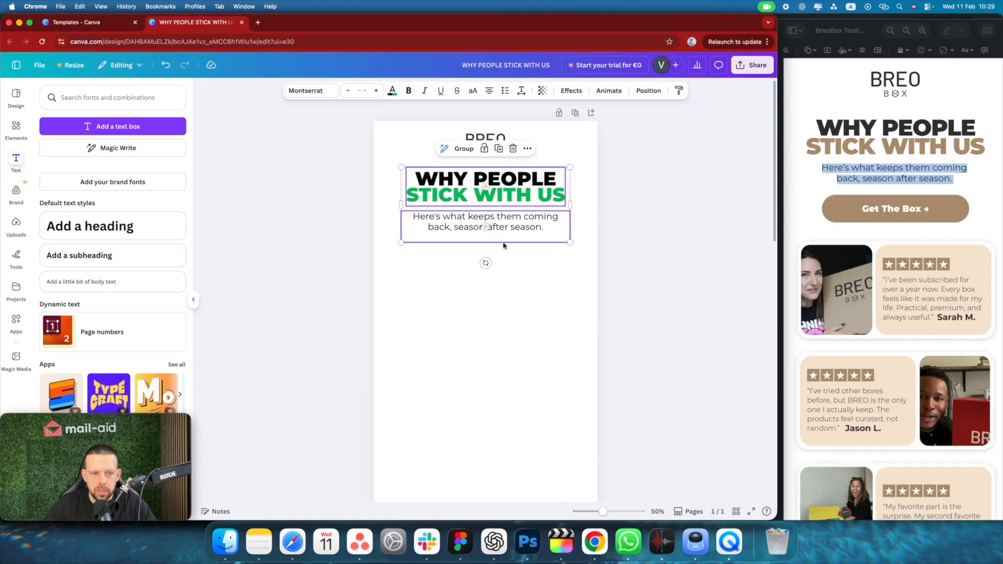
click(606, 288)
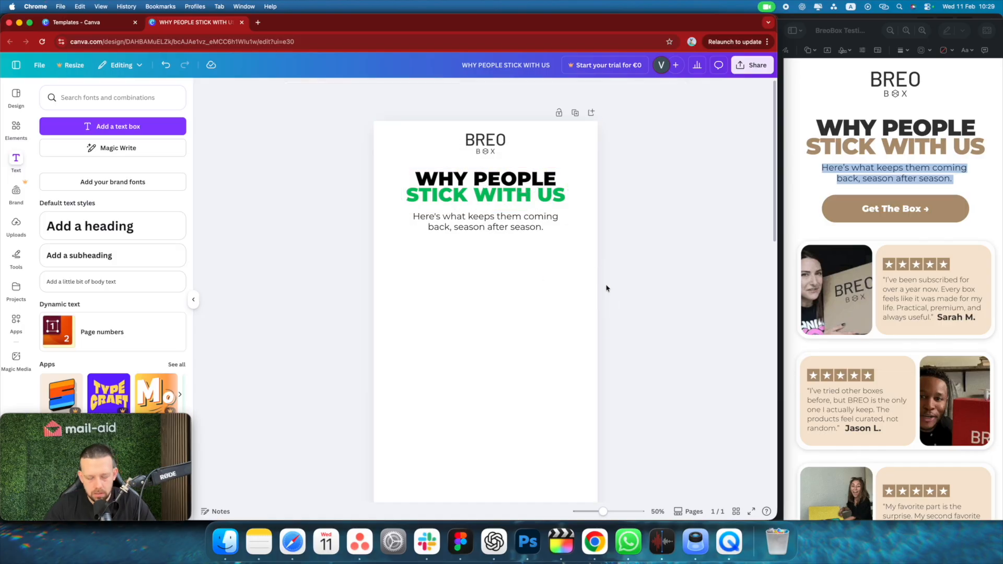
click(533, 230)
shift+click(553, 178)
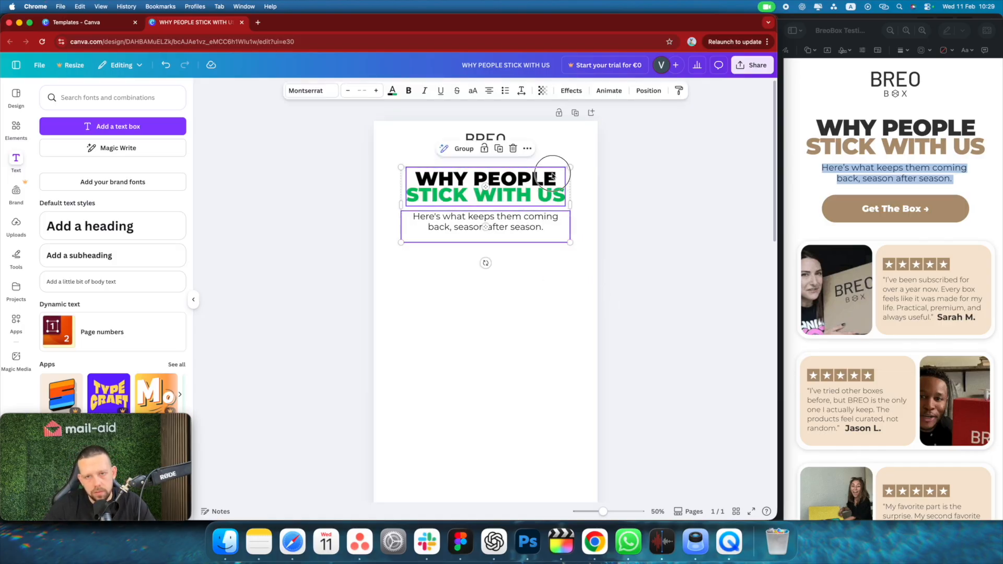
shift+click(477, 140)
right_click(489, 183)
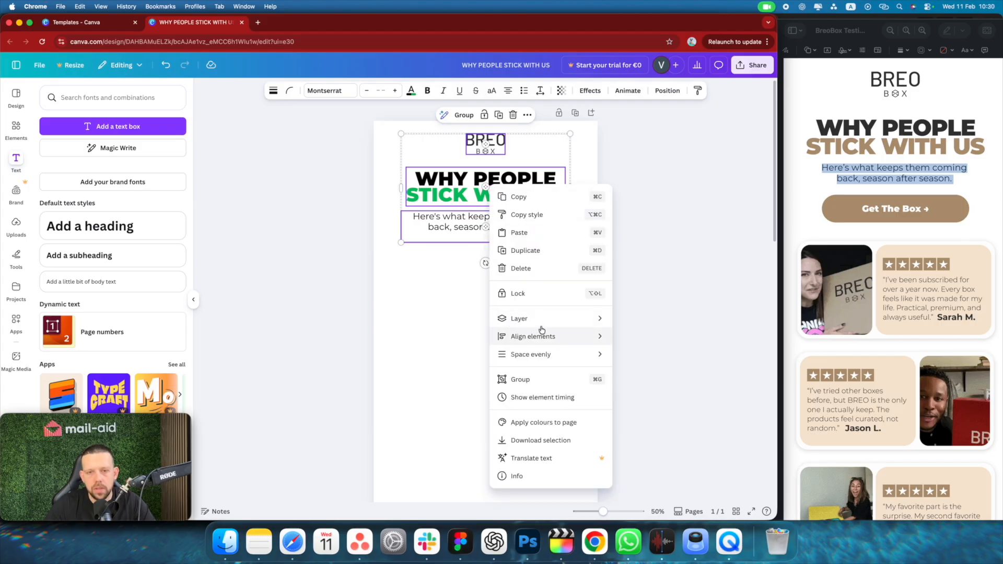
mouse_move(541, 340)
click(650, 146)
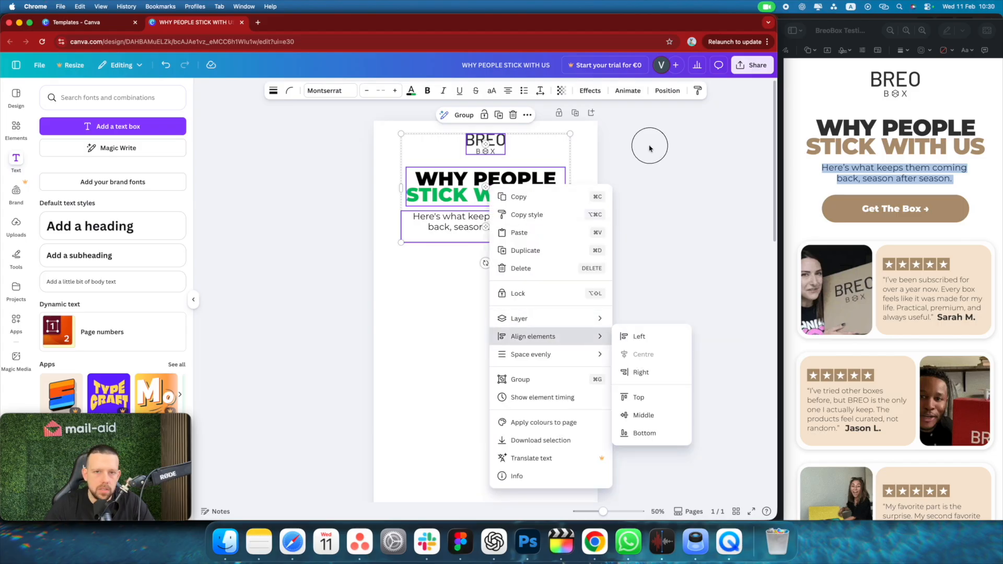
click(617, 212)
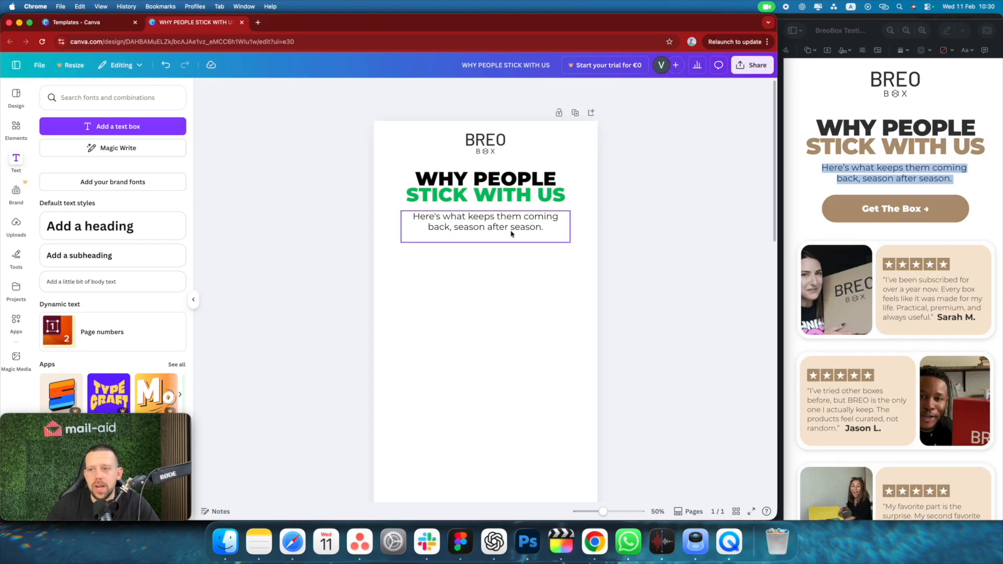
click(882, 178)
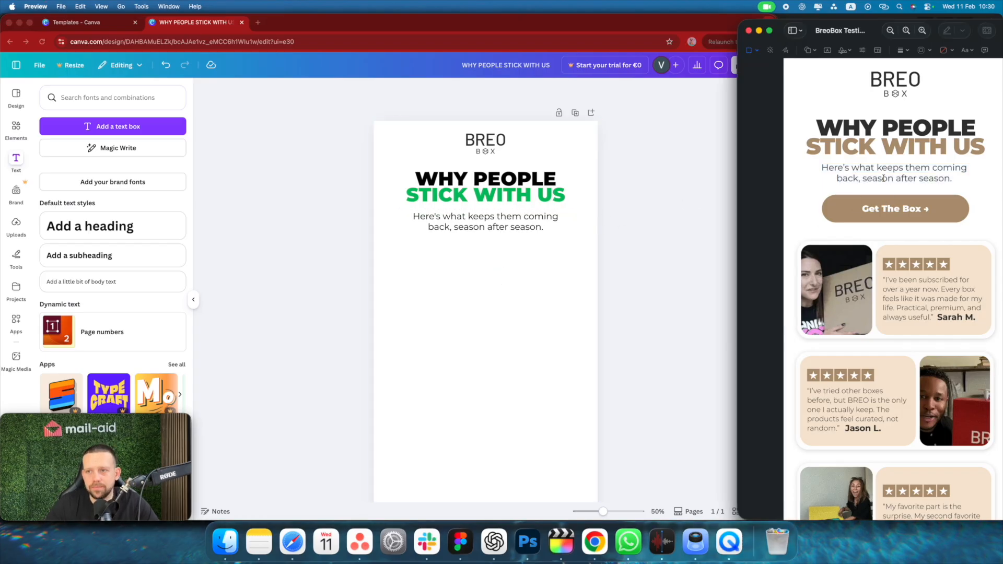
click(673, 247)
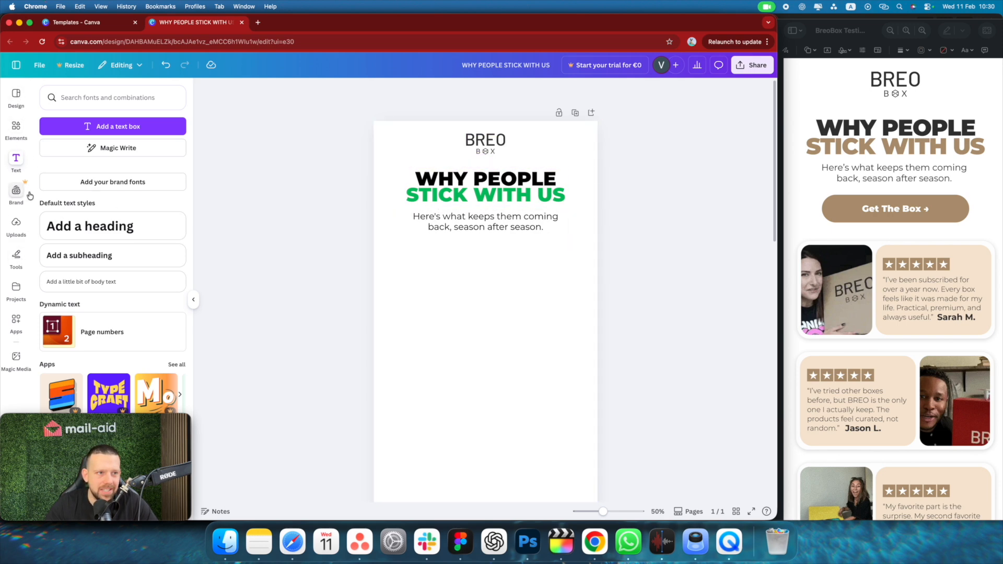
Insert a rounded square from the basic shapes and place it below the subheading
click(16, 127)
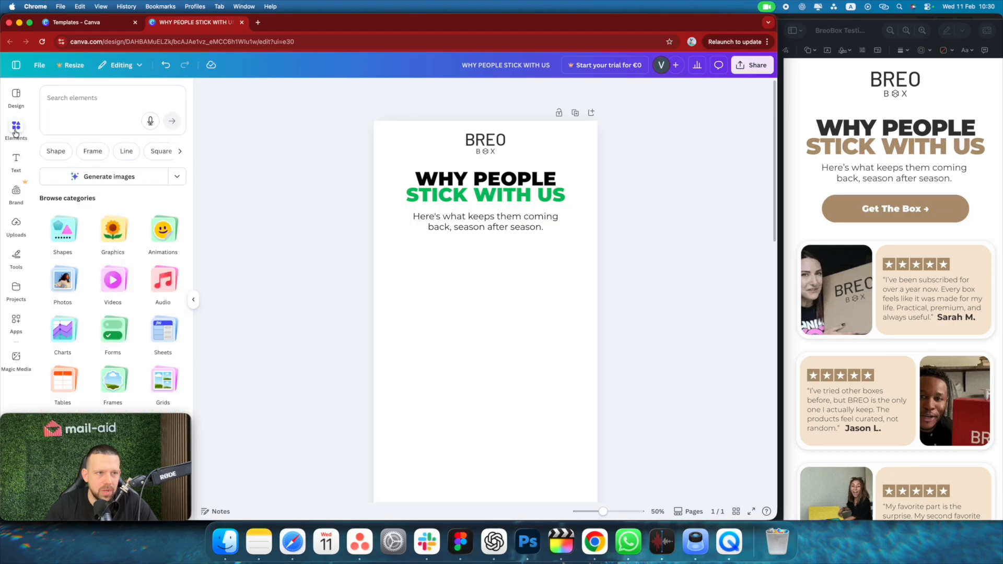
click(64, 229)
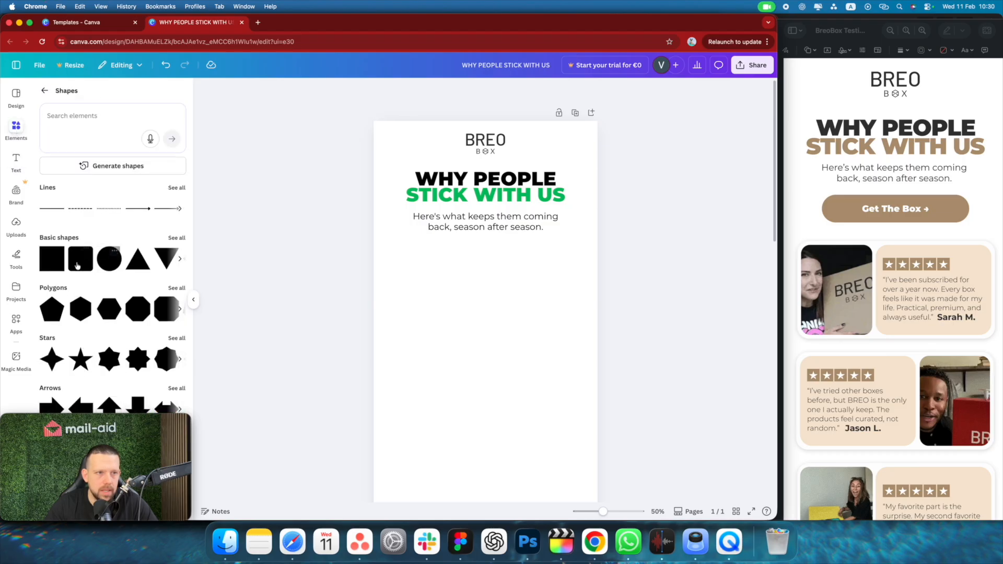
click(83, 270)
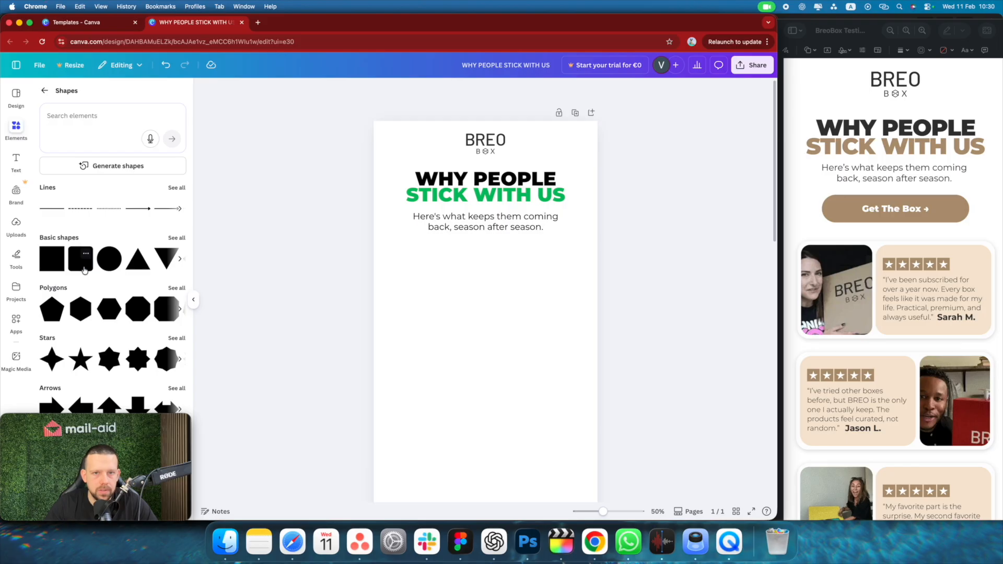
mouse_move(503, 283)
mouse_down()
mouse_move(506, 317)
mouse_move(506, 235)
mouse_move(489, 290)
mouse_up()
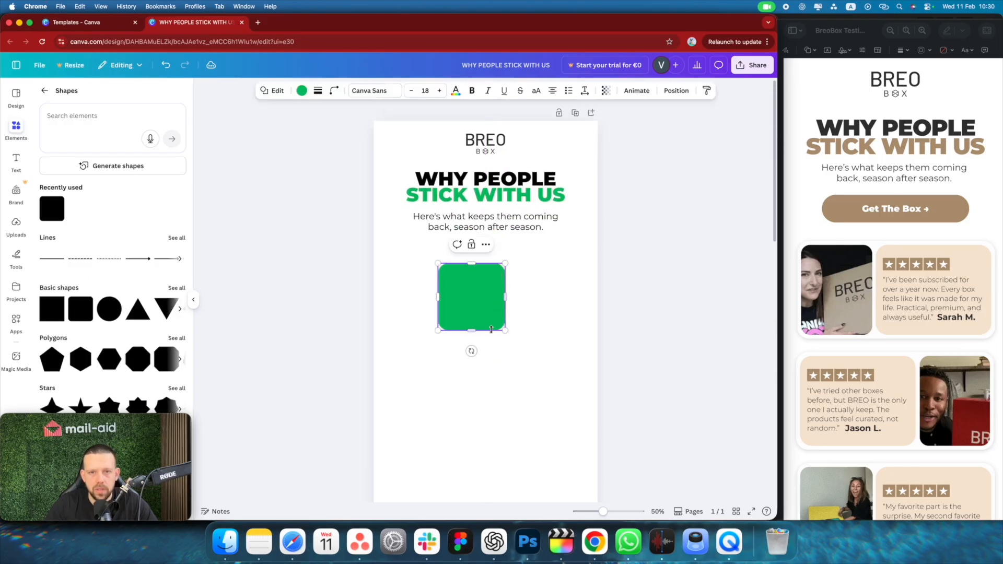
Resize the green rounded square into a wide, low button shape and centre it below the subheading
drag(471, 330, 565, 272)
drag(501, 282, 501, 287)
drag(524, 282, 509, 265)
click(583, 263)
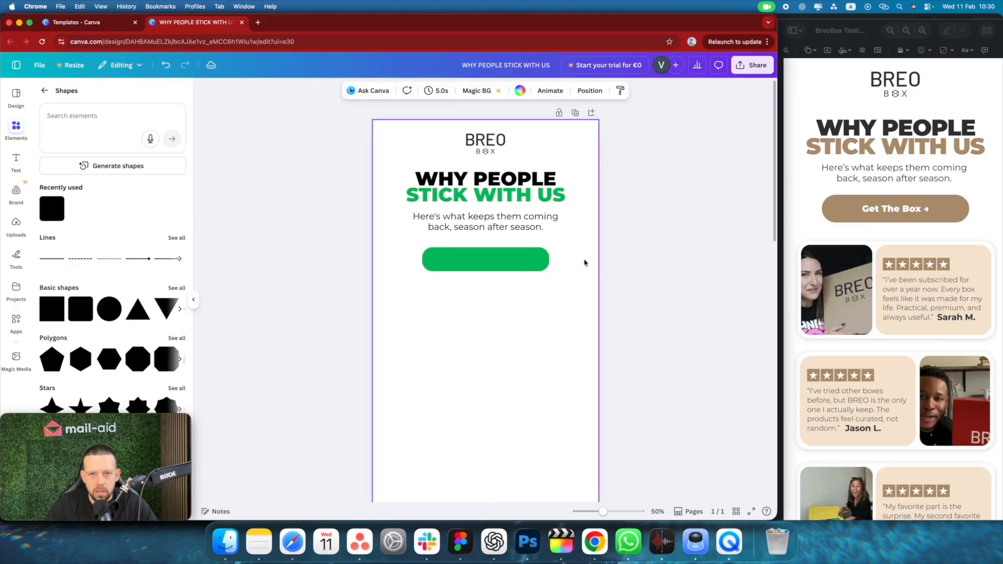
Increase the green button shape's corner rounding to 96
click(511, 263)
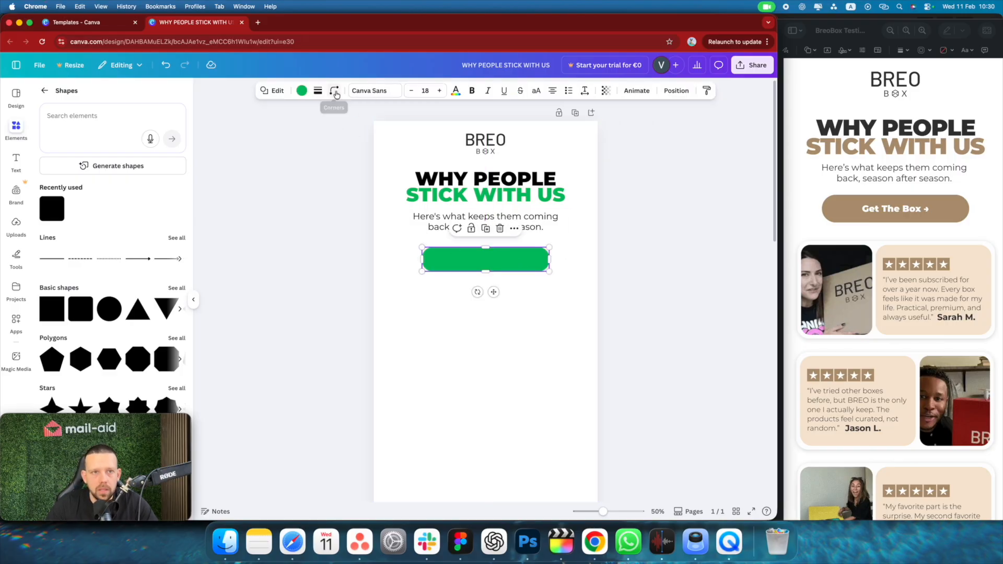
click(335, 92)
drag(320, 128, 352, 127)
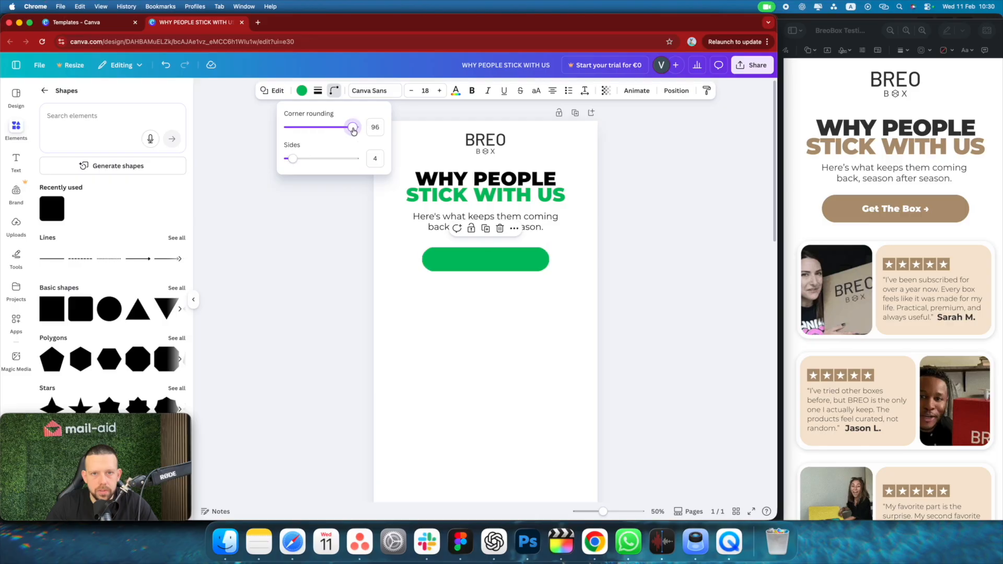
click(550, 291)
Make the green button shape slightly taller and keep it centred below the subheading
click(520, 266)
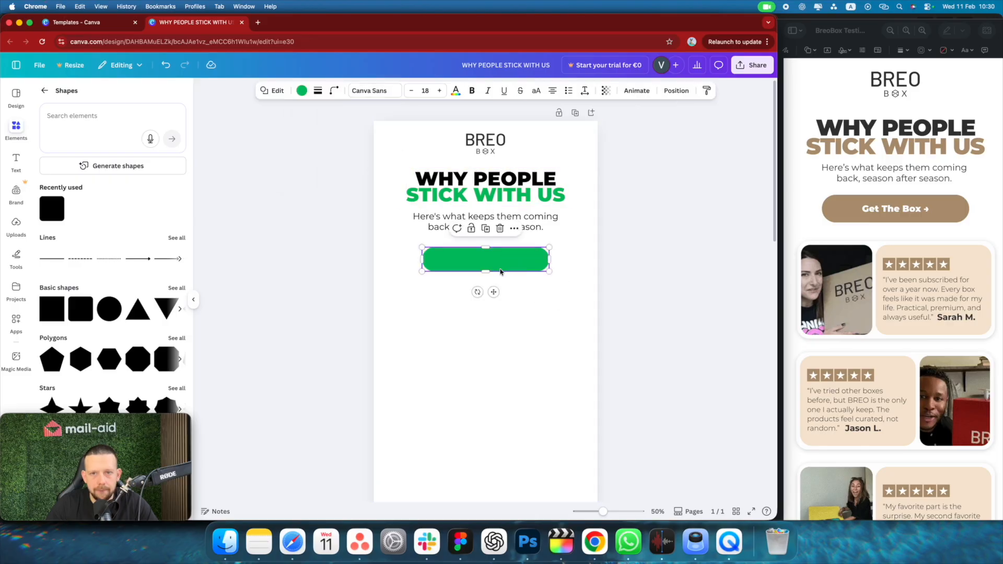
drag(485, 272, 507, 262)
click(584, 307)
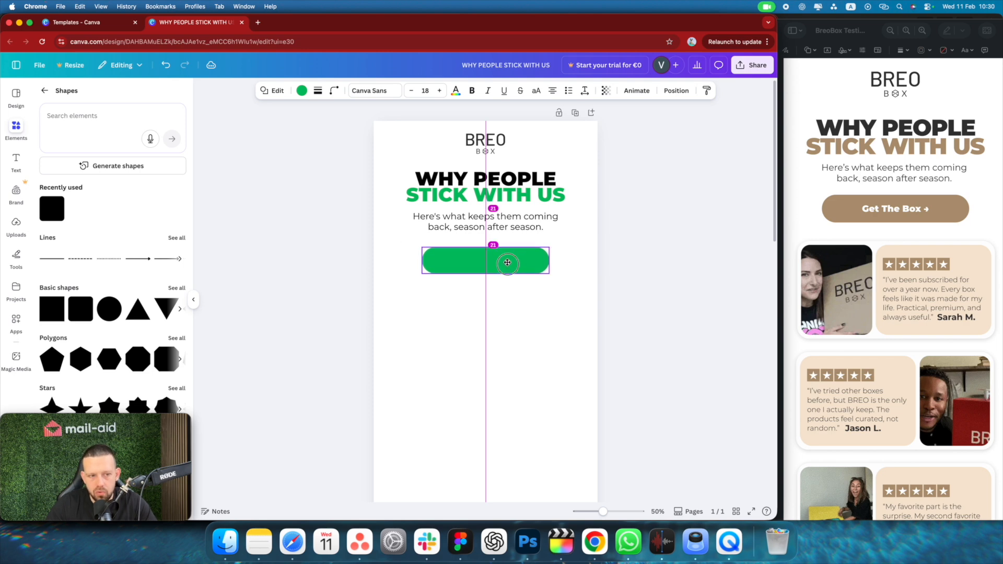
mouse_move(507, 262)
mouse_down()
mouse_move(507, 245)
mouse_move(507, 263)
mouse_up()
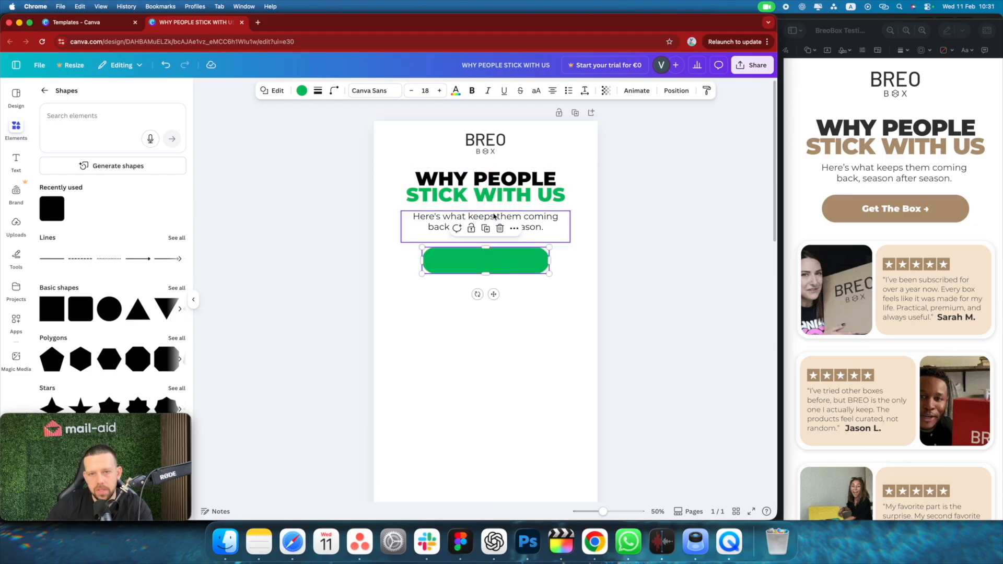
click(554, 260)
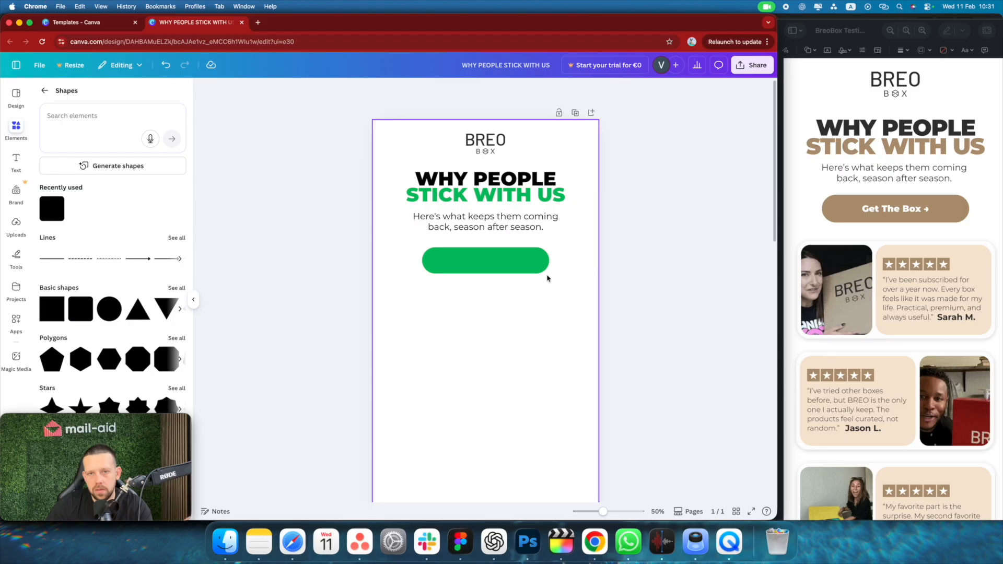
click(514, 263)
drag(509, 262, 509, 264)
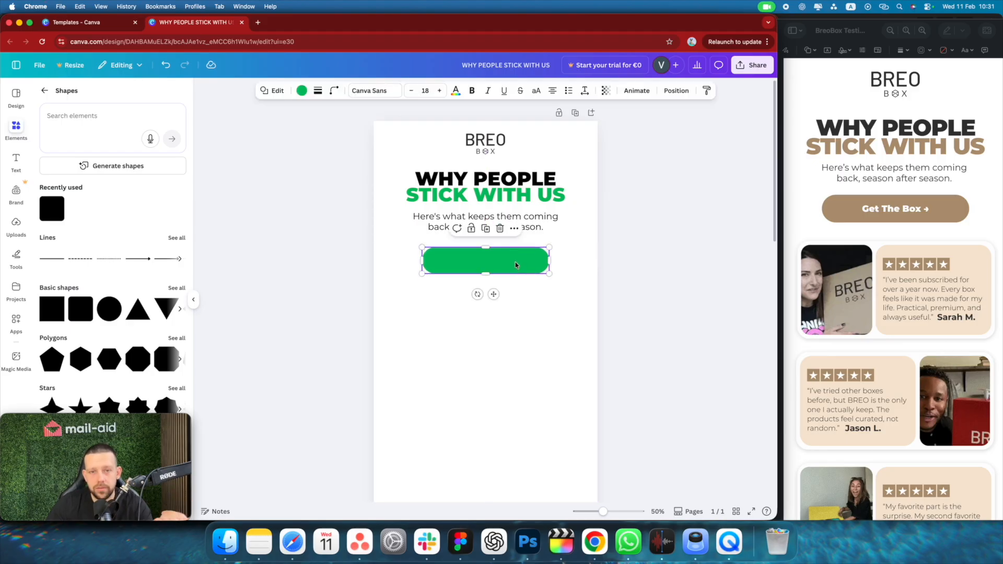
click(617, 244)
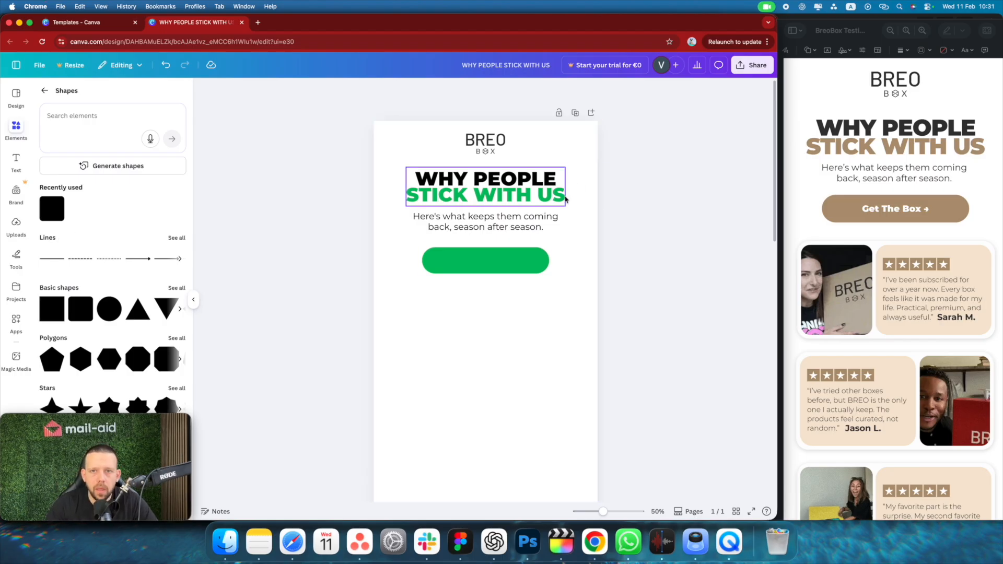
Duplicate the headline below the green button shape and replace the copy's text with "Get The Box"
click(442, 176)
drag(505, 195, 499, 291)
click(494, 294)
key(super+a)
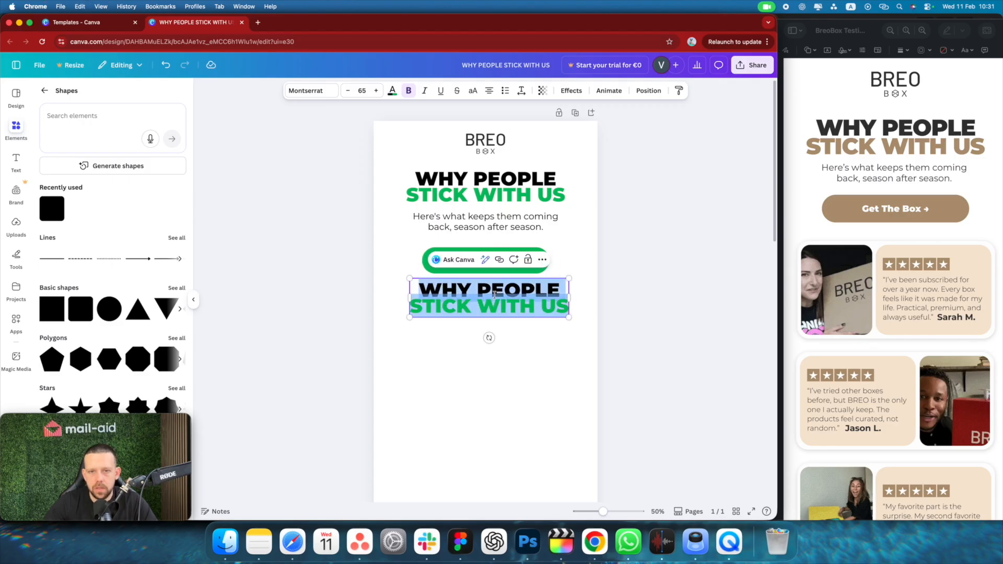
text(GET)
key(BackSpace)
key(BackSpace)
text(et)
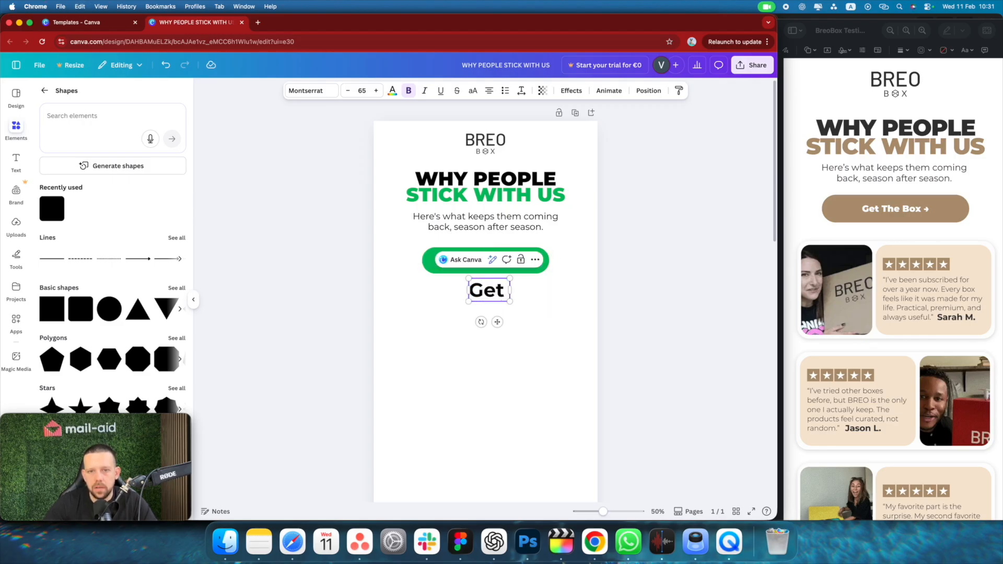
text( The Box)
Copy the → arrow from the reference design's button and add it after the Get The Box text
click(949, 206)
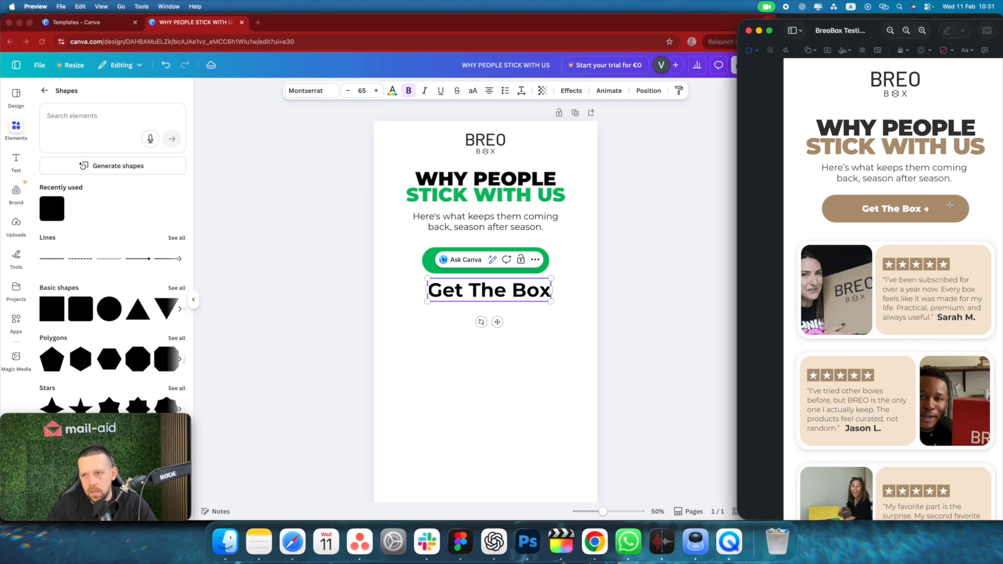
double_click(513, 294)
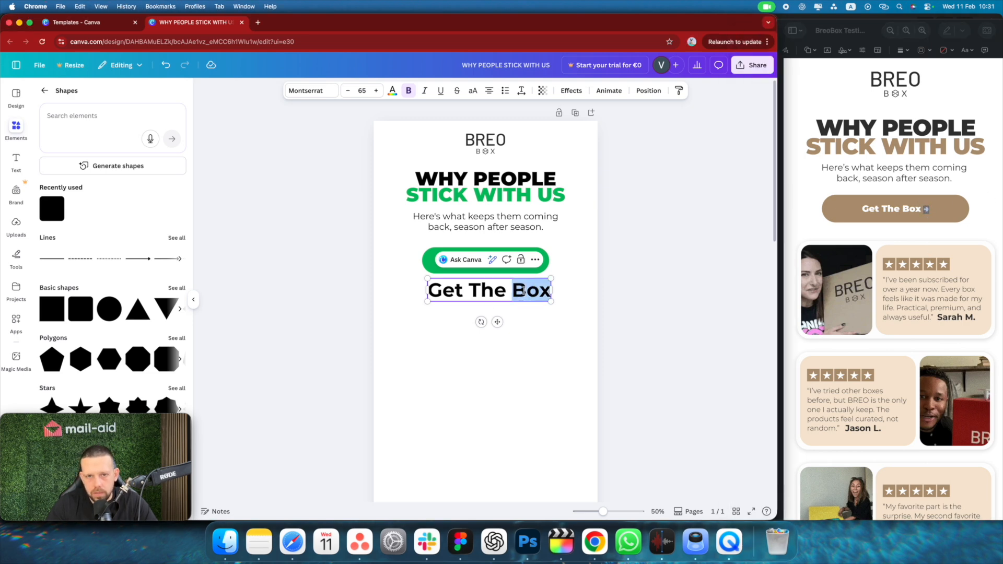
key(super+a)
key(Right)
text(→)
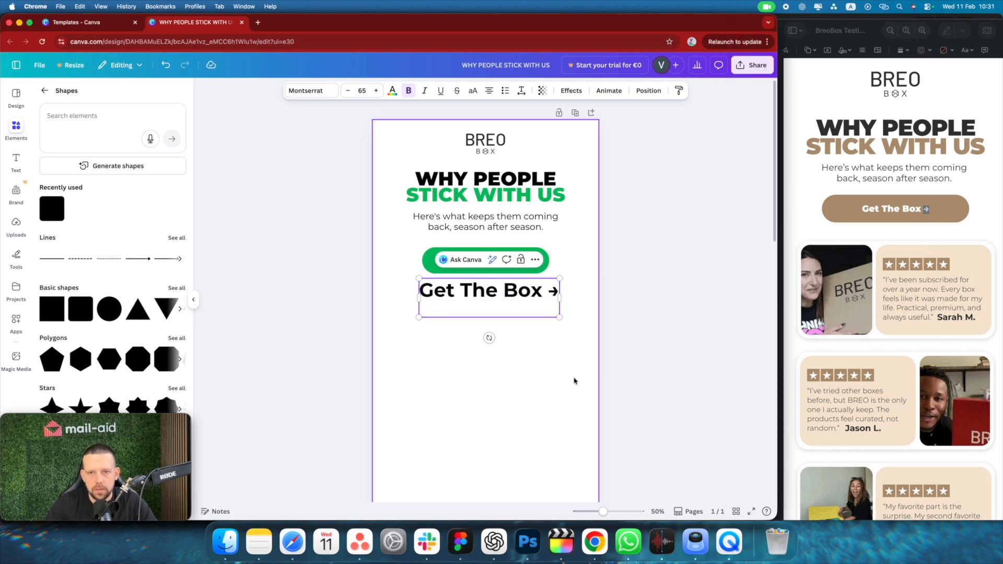
key(BackSpace)
Set the Get The Box → text to Montserrat Black and colour it white
key(super+a)
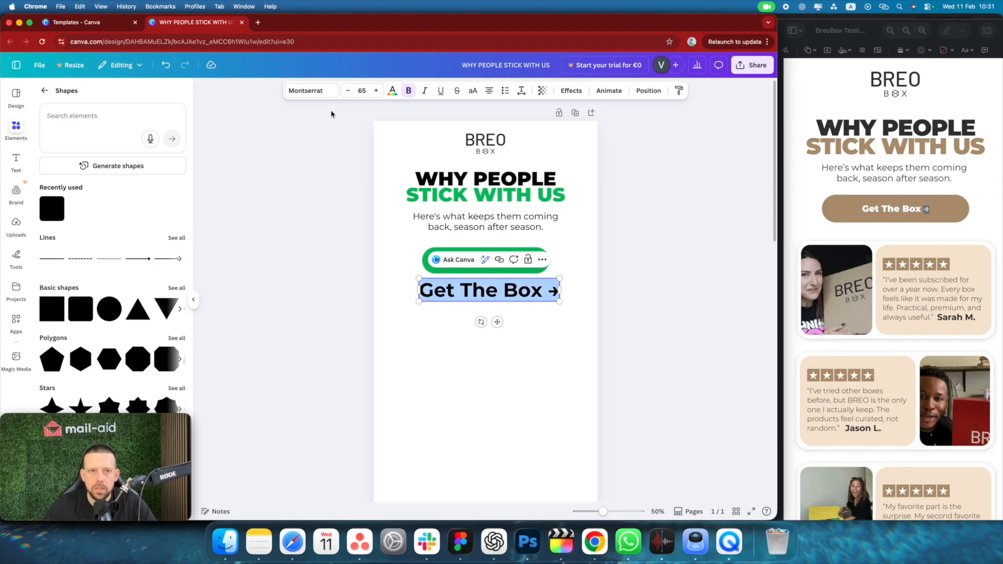
click(312, 90)
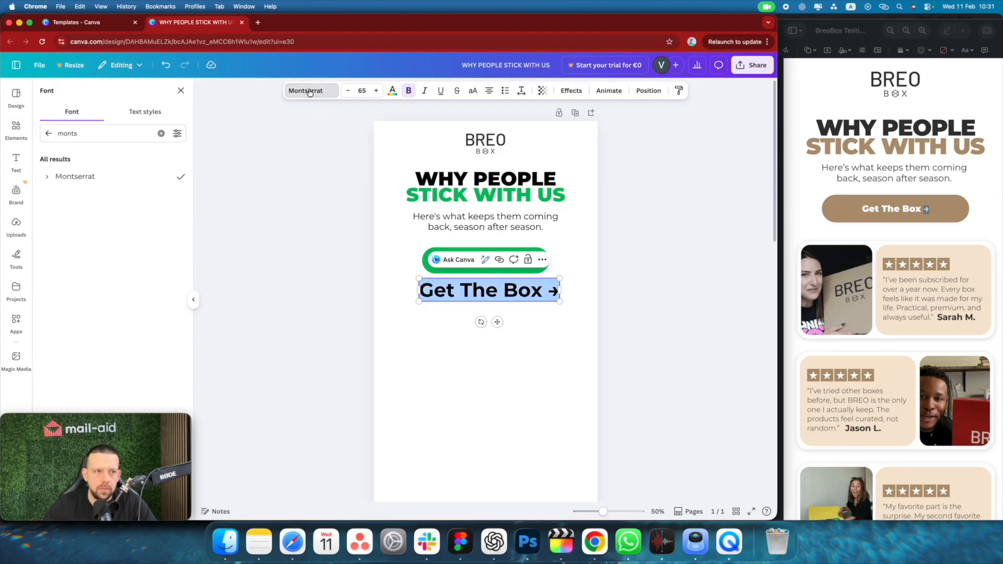
click(47, 177)
click(89, 340)
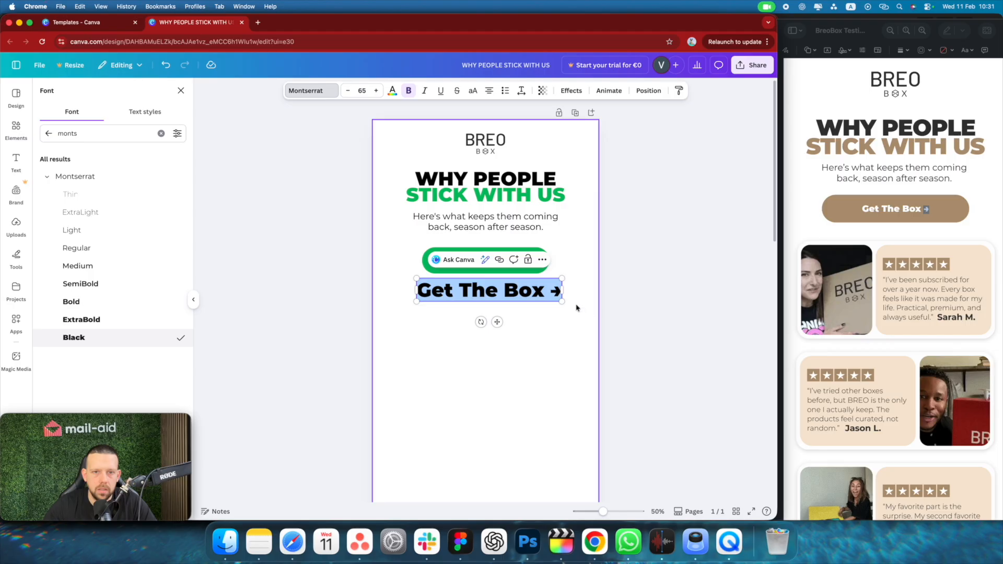
click(392, 91)
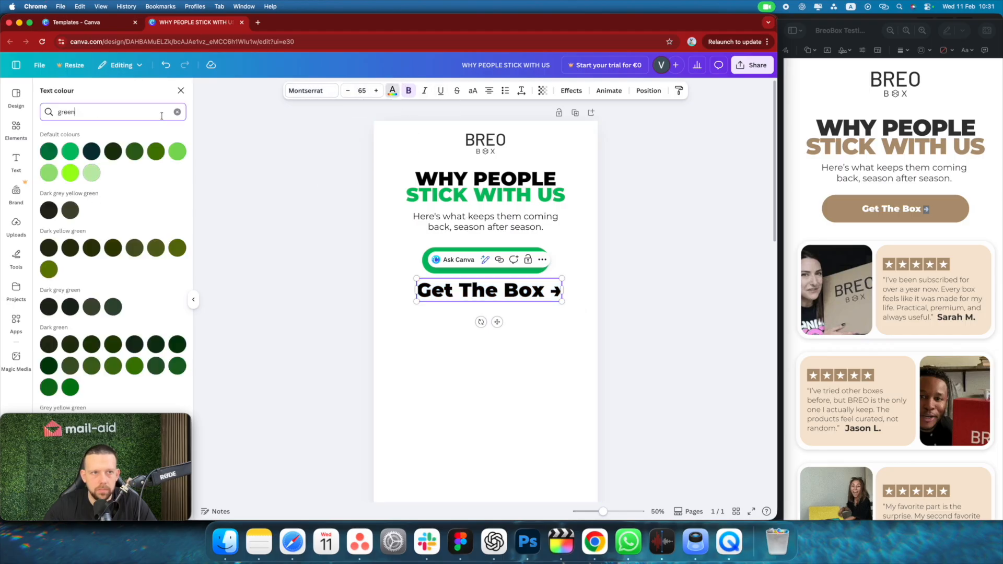
click(177, 111)
click(113, 156)
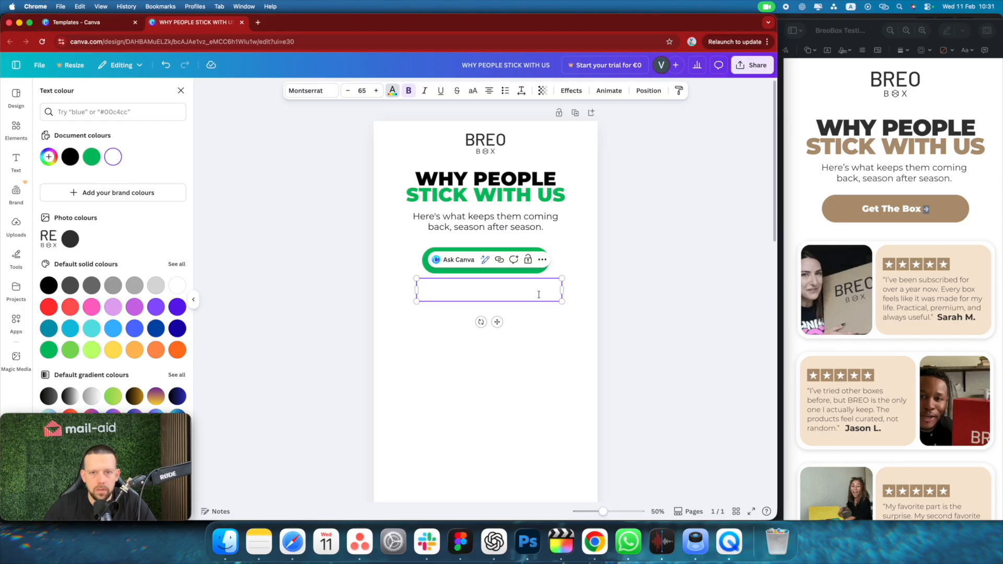
Move the white Get The Box → text onto the green button shape and set its font size to 40
drag(533, 293, 514, 262)
click(570, 283)
click(532, 292)
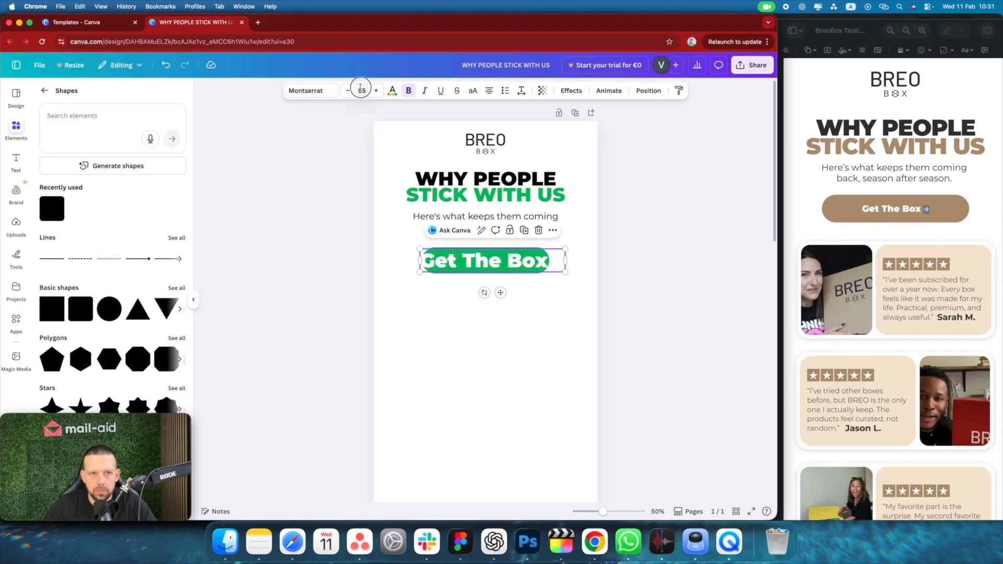
click(360, 87)
text(40)
key(Return)
click(508, 314)
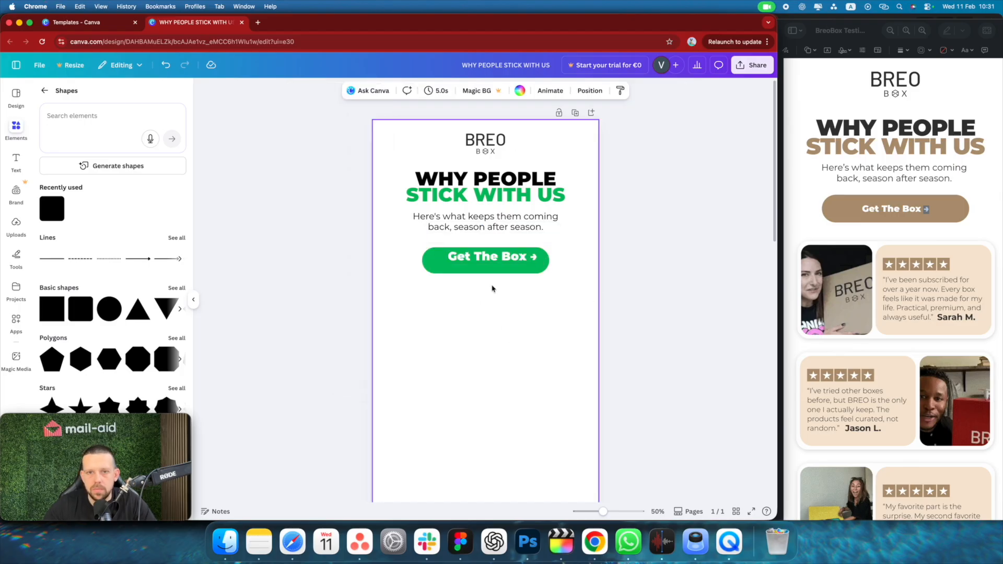
Reduce the button label's font size to 30 and centre the label on the green button
drag(494, 258, 487, 262)
click(361, 89)
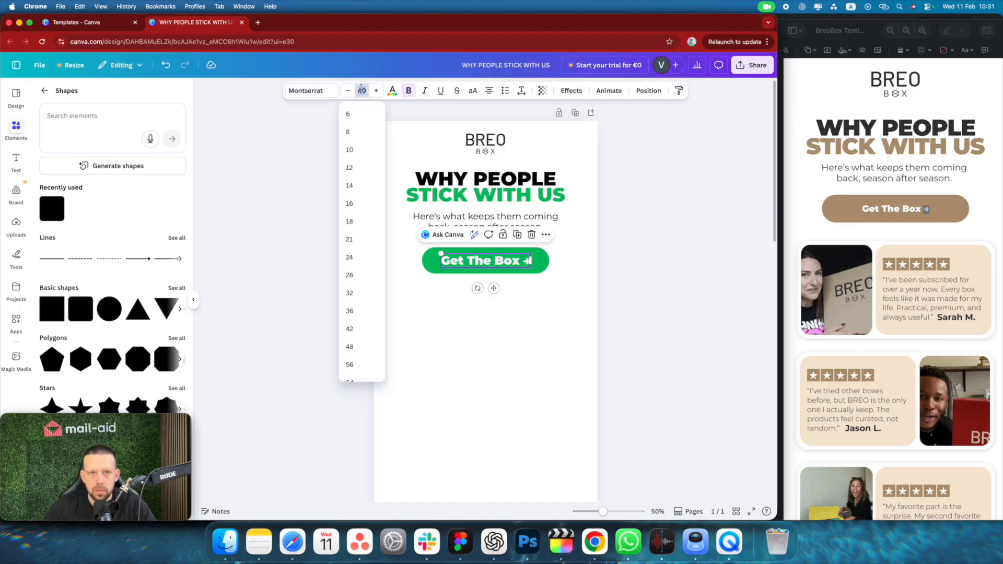
text(30)
key(Return)
click(505, 298)
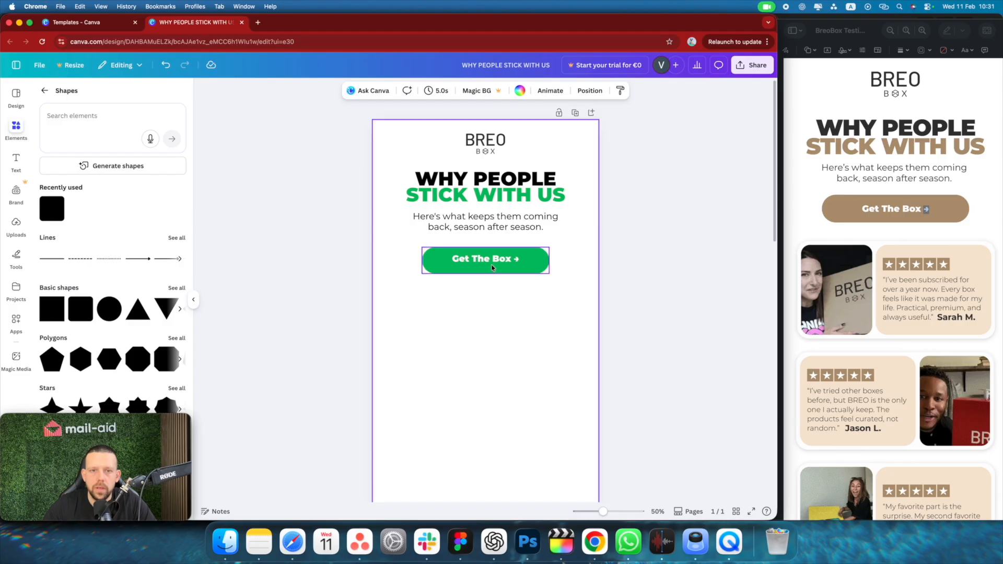
double_click(491, 263)
drag(492, 265, 491, 267)
click(544, 298)
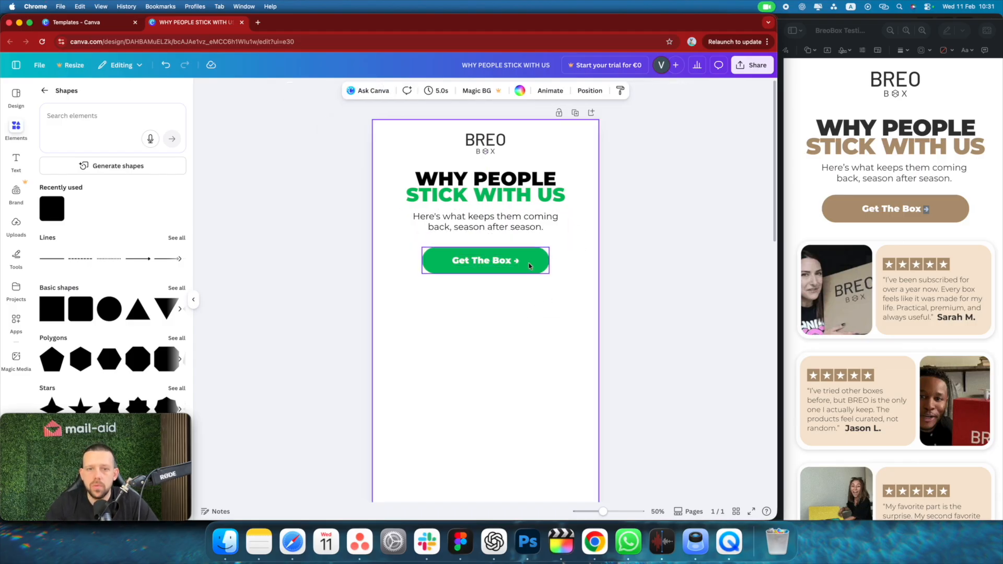
Move the subheading slightly up and bring the green button with its label closer beneath it
click(500, 266)
shift+click(499, 265)
drag(525, 263, 524, 258)
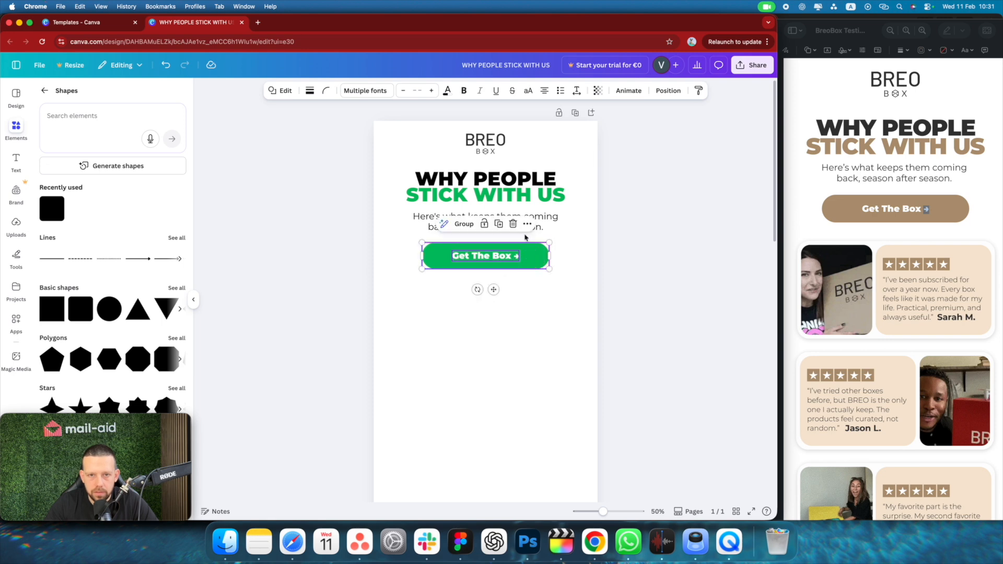
click(525, 225)
click(593, 231)
click(535, 223)
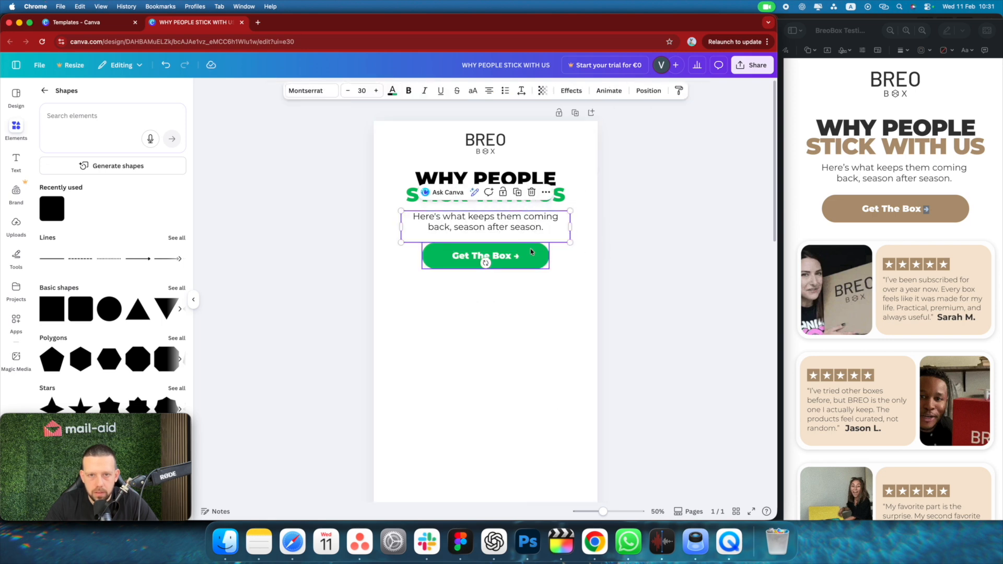
shift+click(508, 256)
drag(529, 260, 534, 251)
click(670, 237)
double_click(512, 252)
shift+click(527, 255)
click(605, 288)
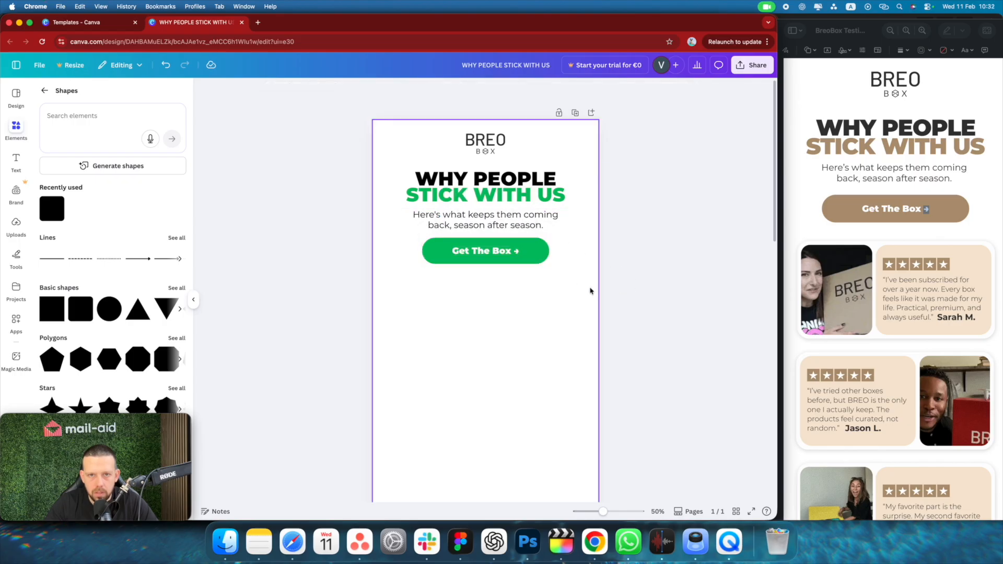
click(987, 237)
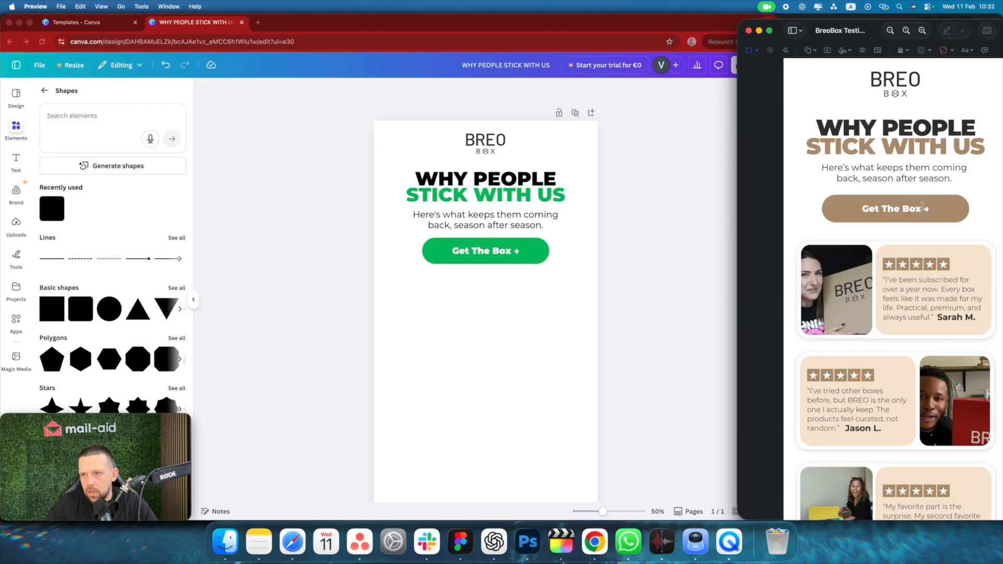
click(546, 299)
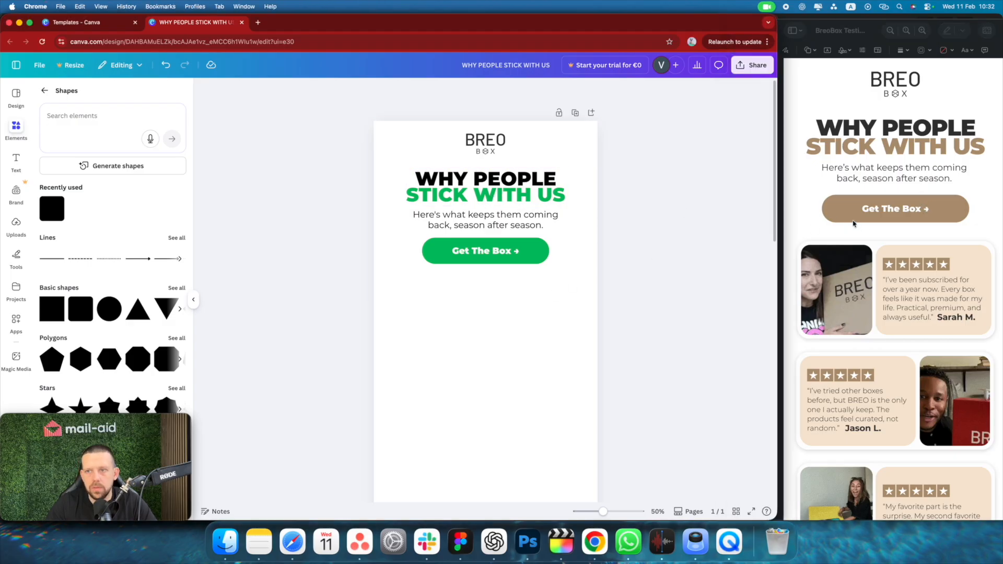
drag(643, 280, 394, 126)
right_click(480, 196)
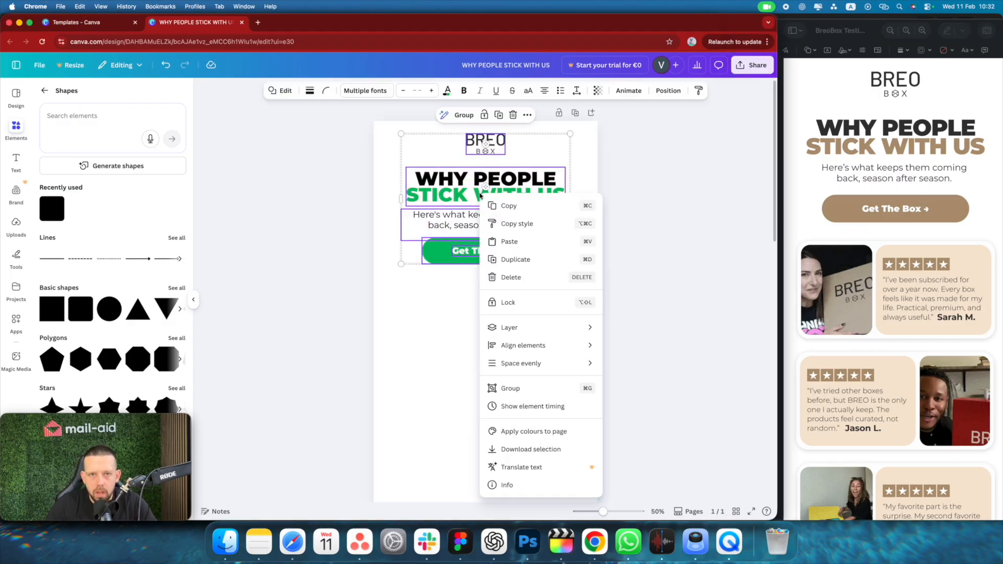
mouse_move(572, 344)
click(687, 279)
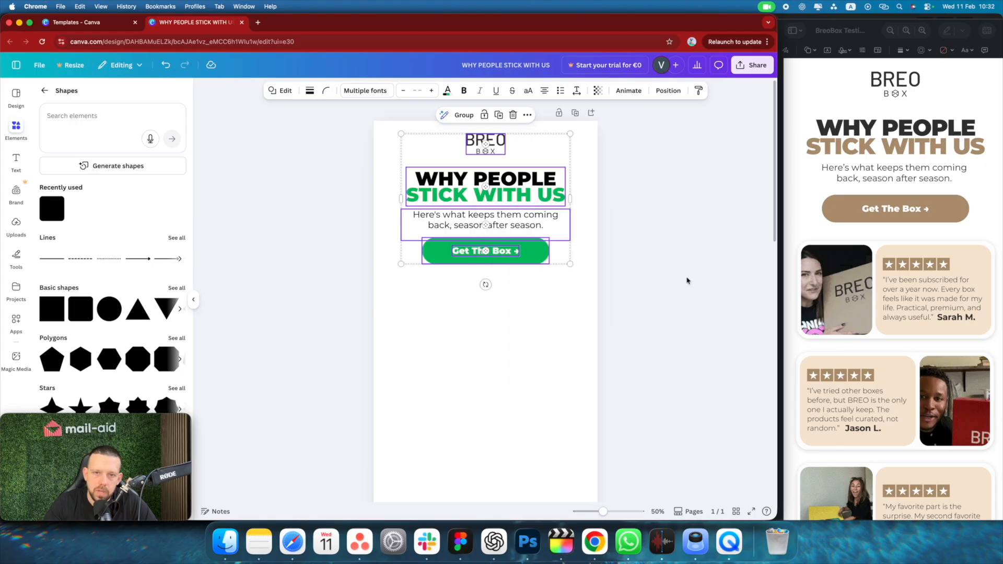
click(687, 279)
scroll(582, 286, down, 1)
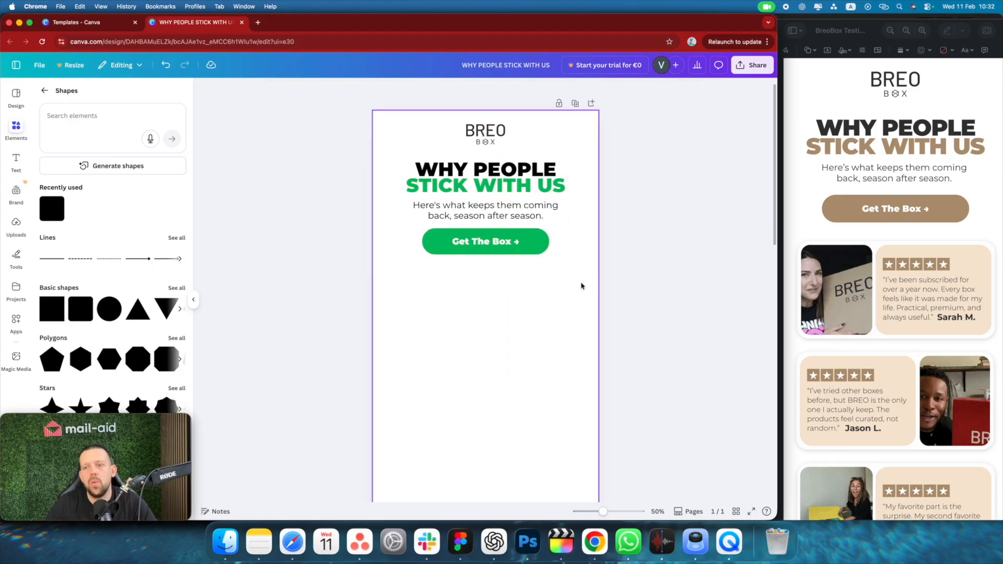
Insert another rounded square from the shapes and place it below the Get The Box button as the first testimonial card
click(941, 275)
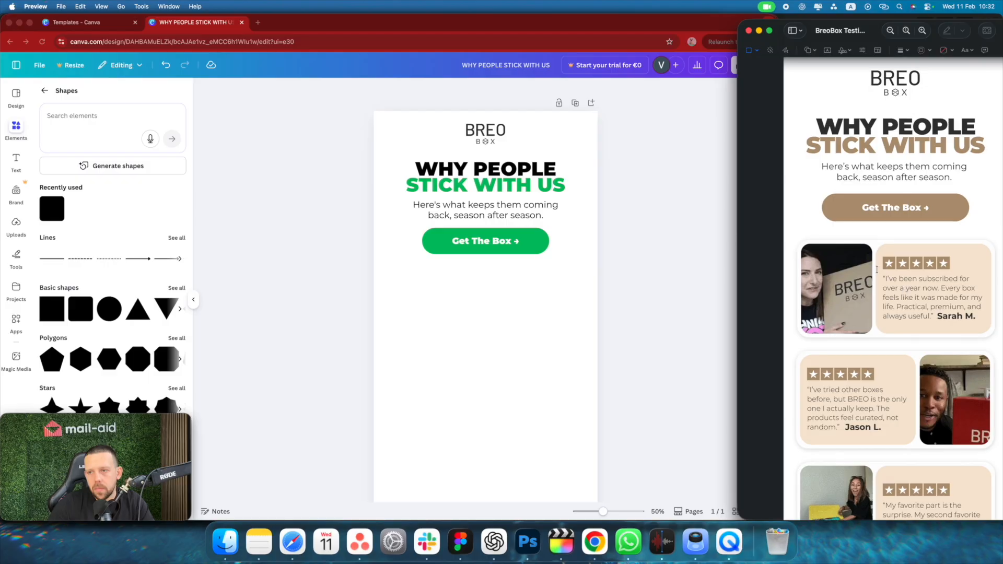
scroll(873, 300, down, 3)
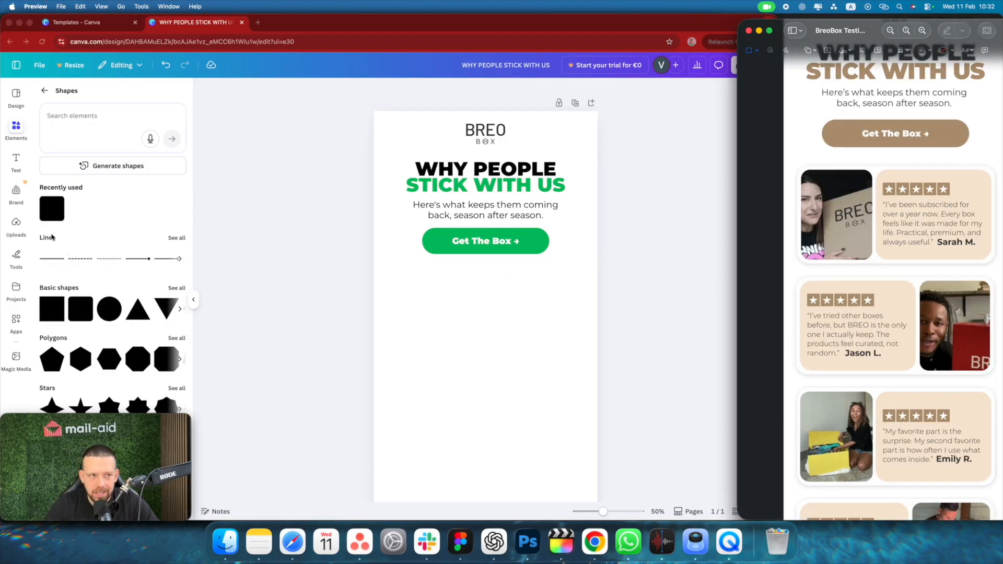
click(53, 220)
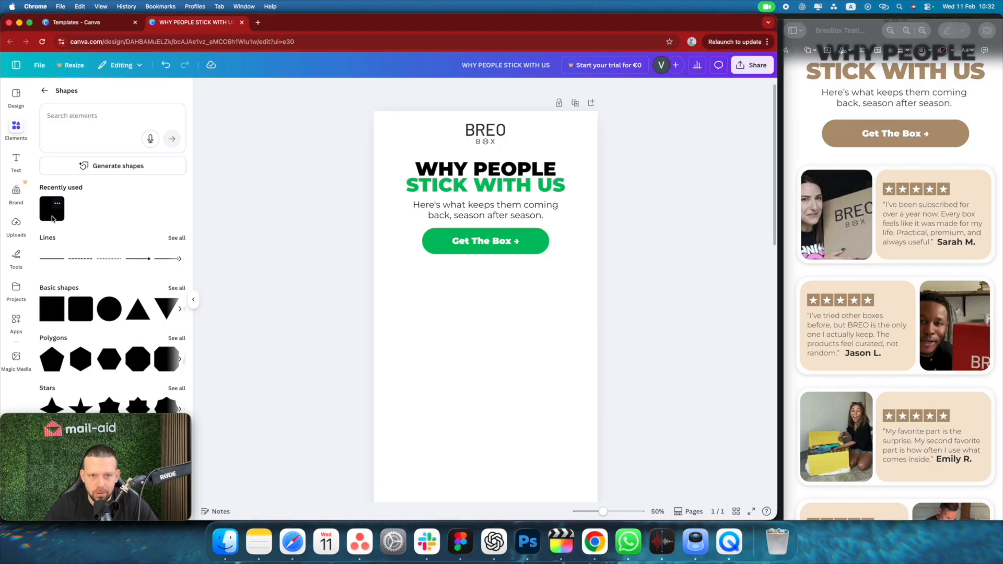
scroll(387, 303, down, 10)
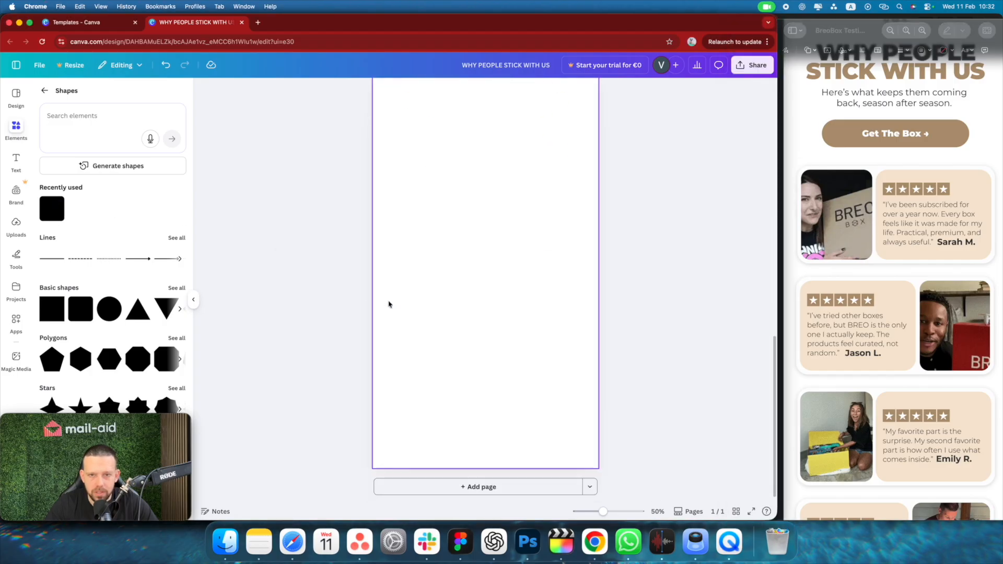
scroll(389, 304, up, 10)
click(48, 217)
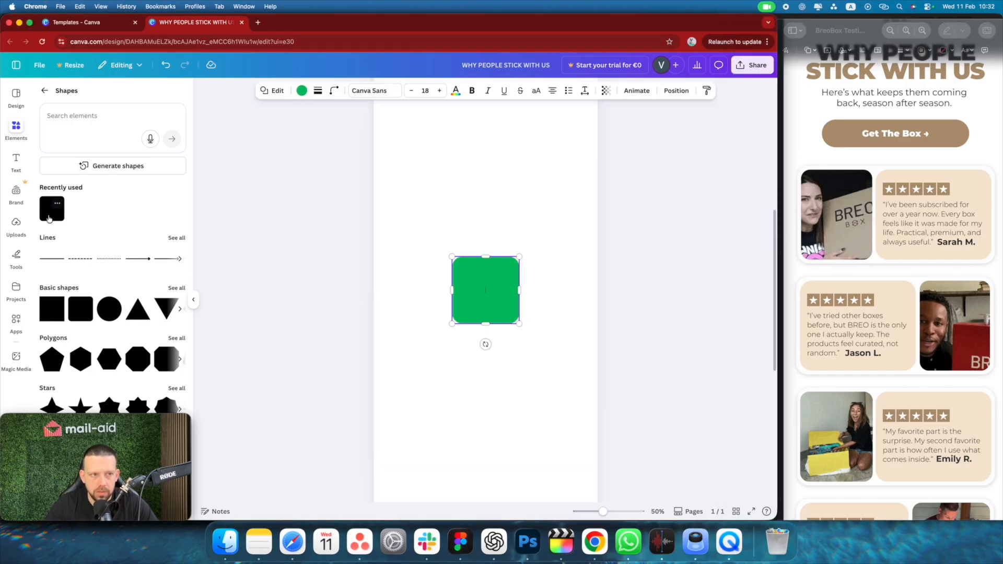
mouse_move(482, 305)
mouse_down()
mouse_move(482, 295)
mouse_move(482, 323)
mouse_up()
scroll(482, 295, up, 10)
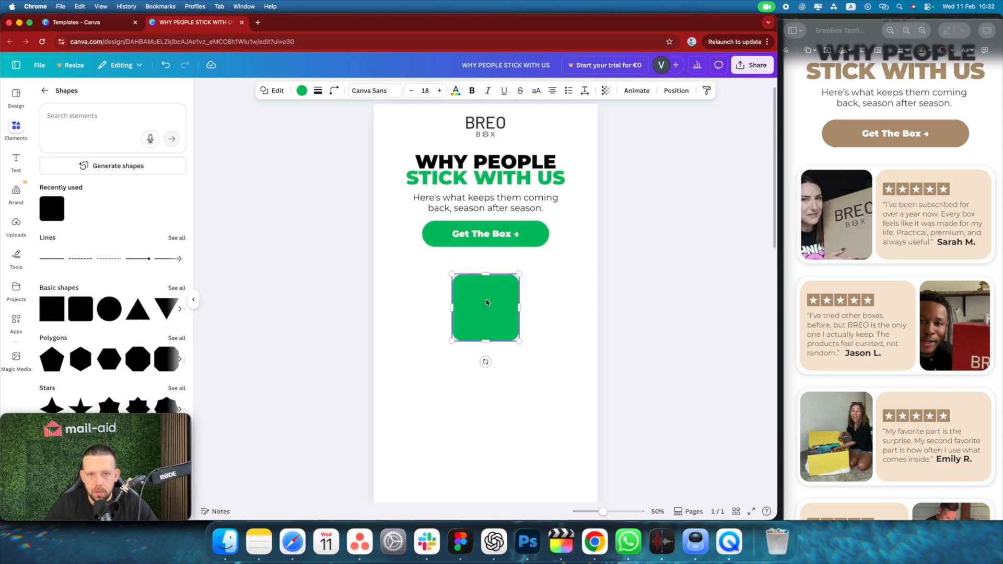
Stretch the new rounded square to nearly the full page width and make it taller, like the reference testimonial card
click(569, 301)
click(807, 184)
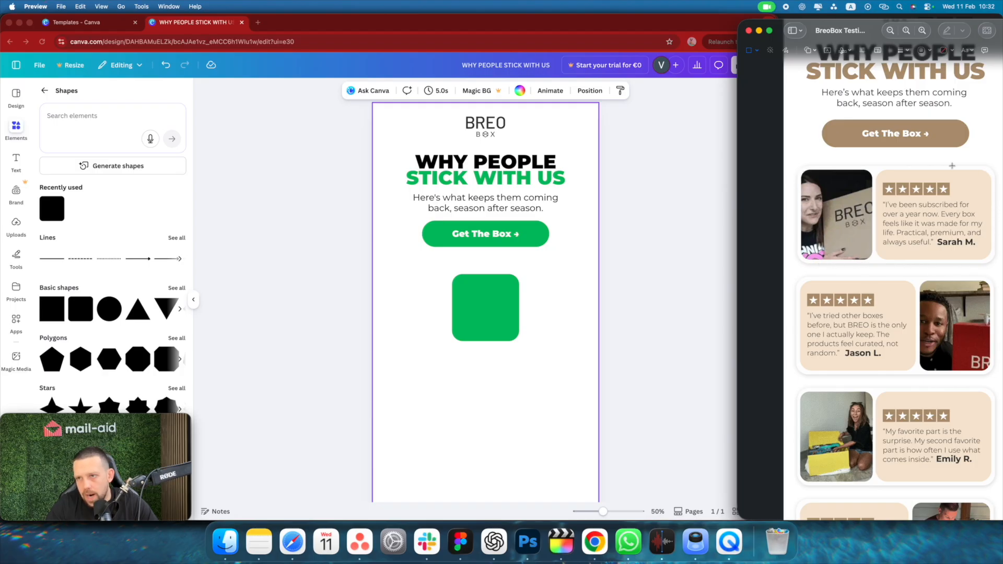
click(473, 337)
drag(451, 307, 385, 308)
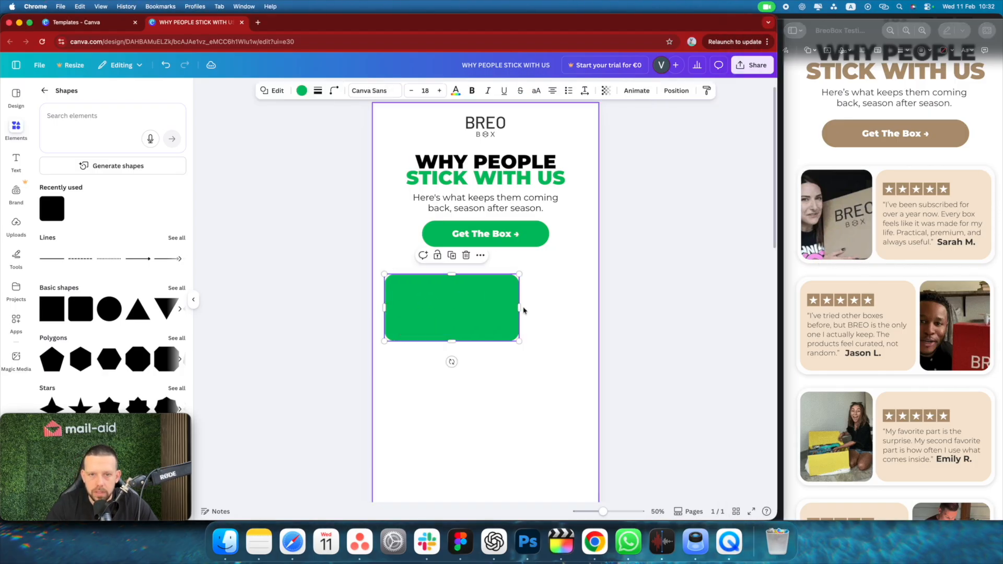
drag(519, 307, 588, 307)
right_click(590, 307)
click(667, 403)
drag(484, 341, 481, 375)
Fill the testimonial card's rounded rectangle with white and shift it slightly down the page
click(302, 91)
click(134, 157)
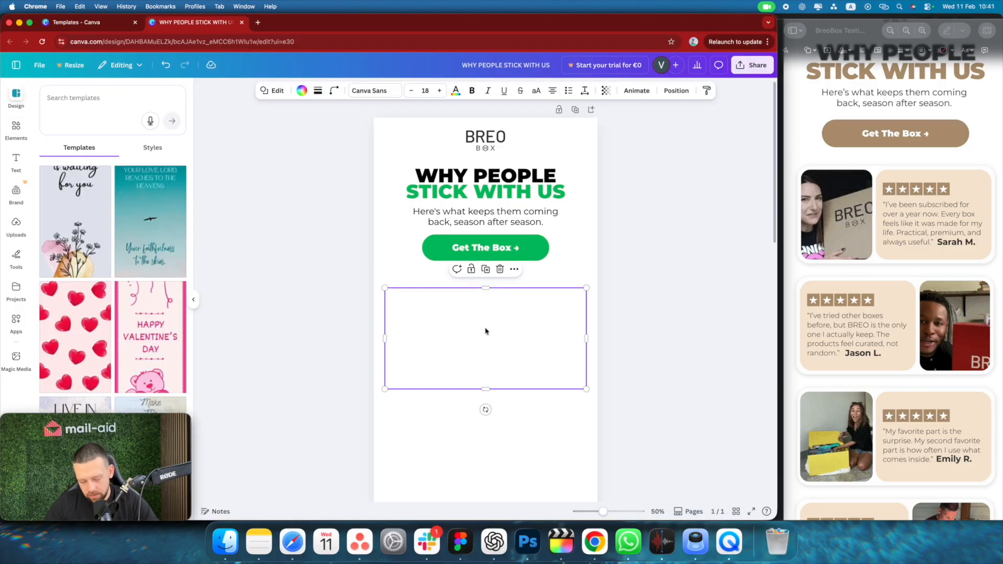
drag(501, 327, 505, 330)
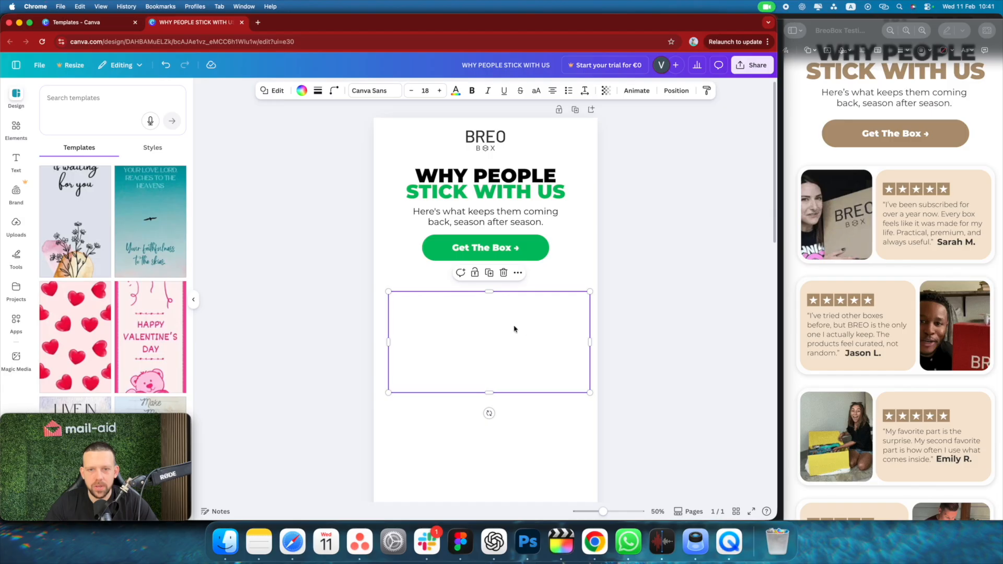
Fill a duplicate of the white testimonial card with the document's green, narrow it to a portrait block and place it on the card's left side
click(301, 90)
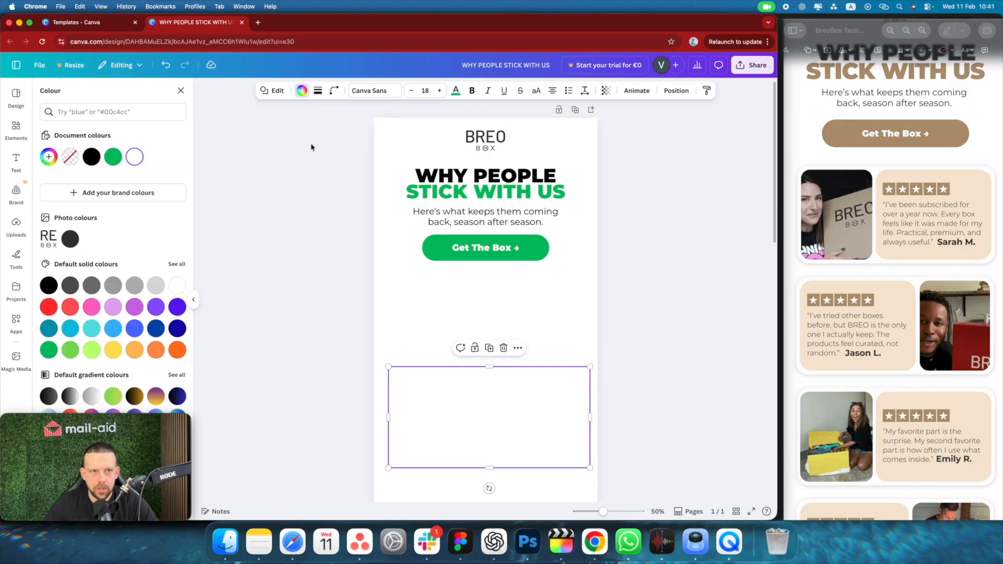
click(113, 157)
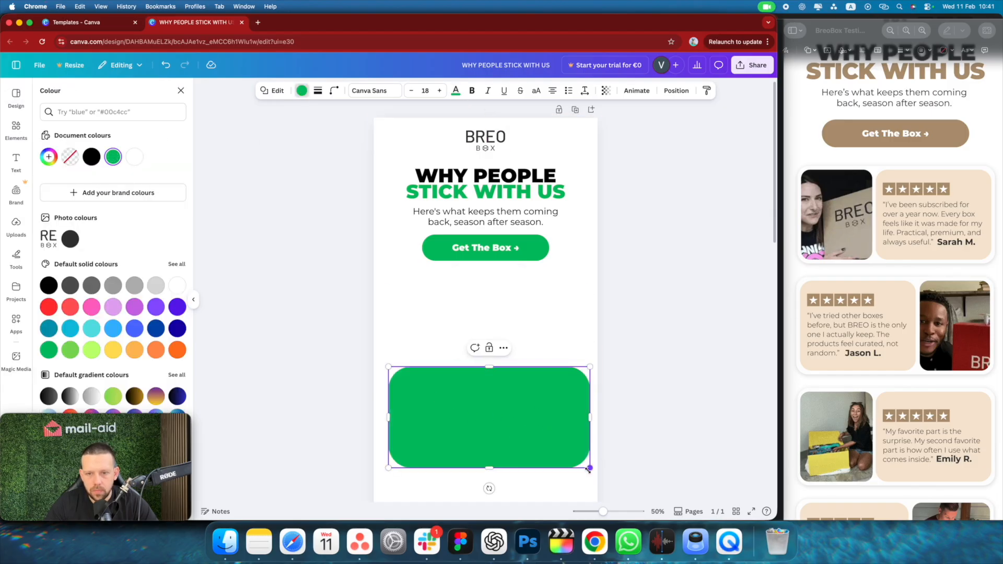
drag(589, 467, 470, 462)
drag(418, 411, 434, 342)
click(493, 338)
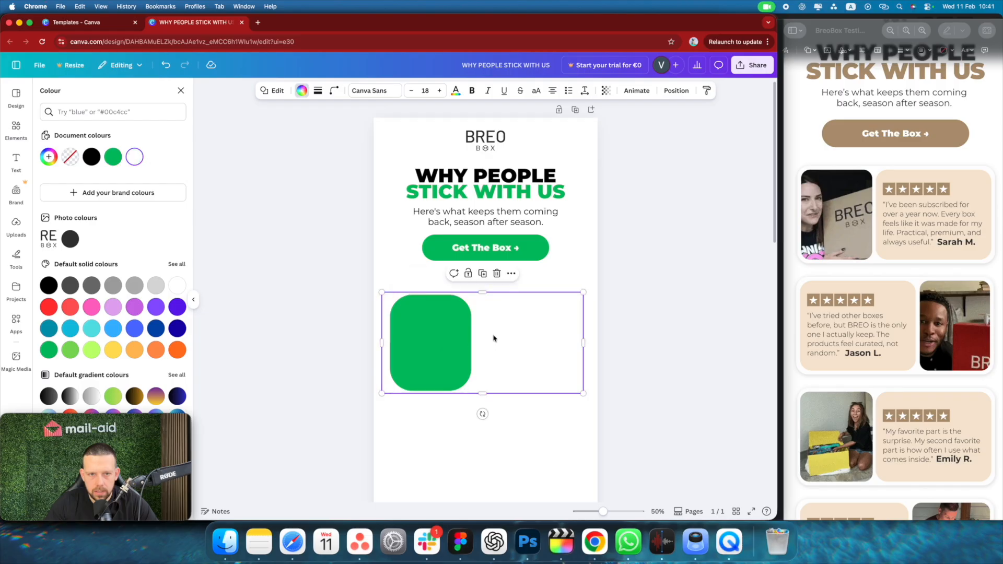
Reduce the green block's corner rounding to 48
click(452, 344)
click(335, 91)
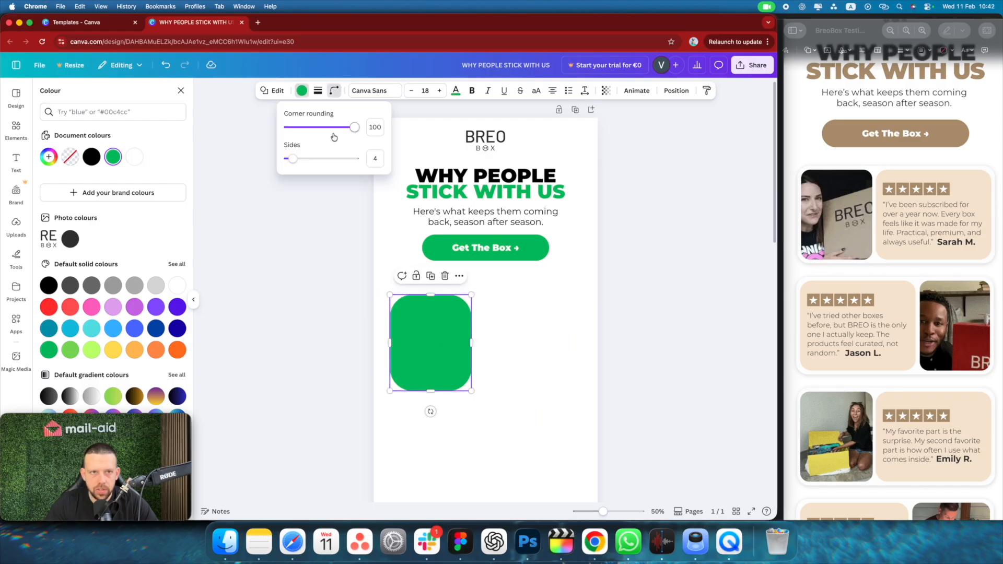
drag(355, 127, 320, 131)
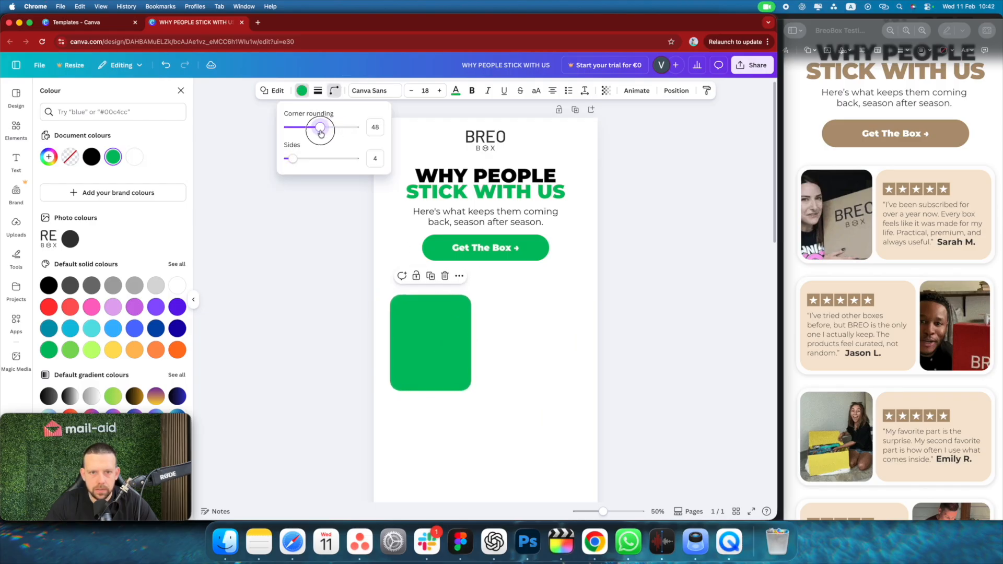
click(595, 339)
Duplicate the green block beside the first one and widen the copy to fill the rest of the card
click(492, 347)
click(448, 351)
drag(448, 351, 579, 340)
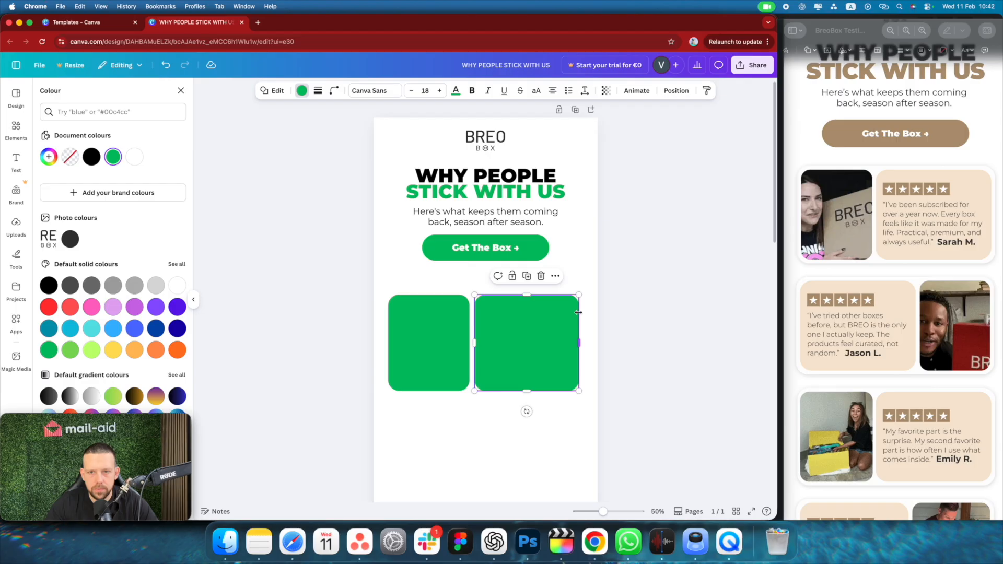
Try centre-aligning the two selected green blocks, and undo the alignment
shift+click(442, 334)
right_click(522, 337)
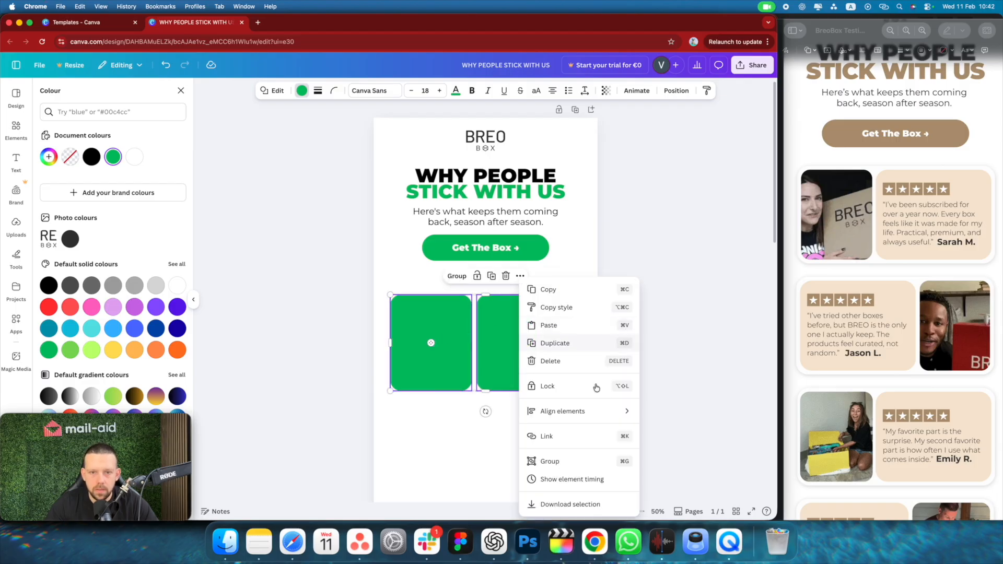
mouse_move(601, 411)
click(665, 424)
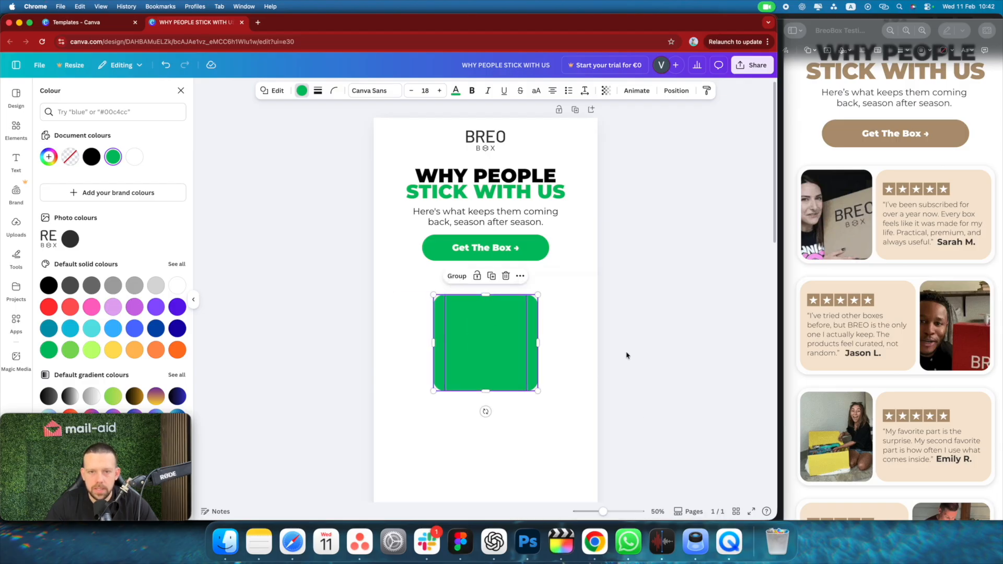
key(cmd+z)
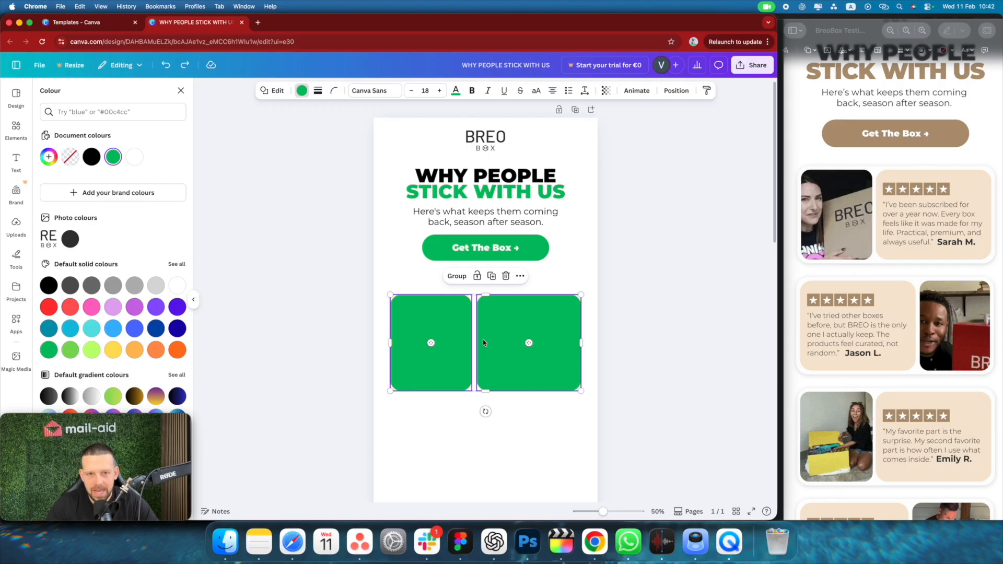
Group the two green blocks to check their horizontal centring on the page, and undo the grouping
key(super+g)
right_click(527, 342)
mouse_move(597, 400)
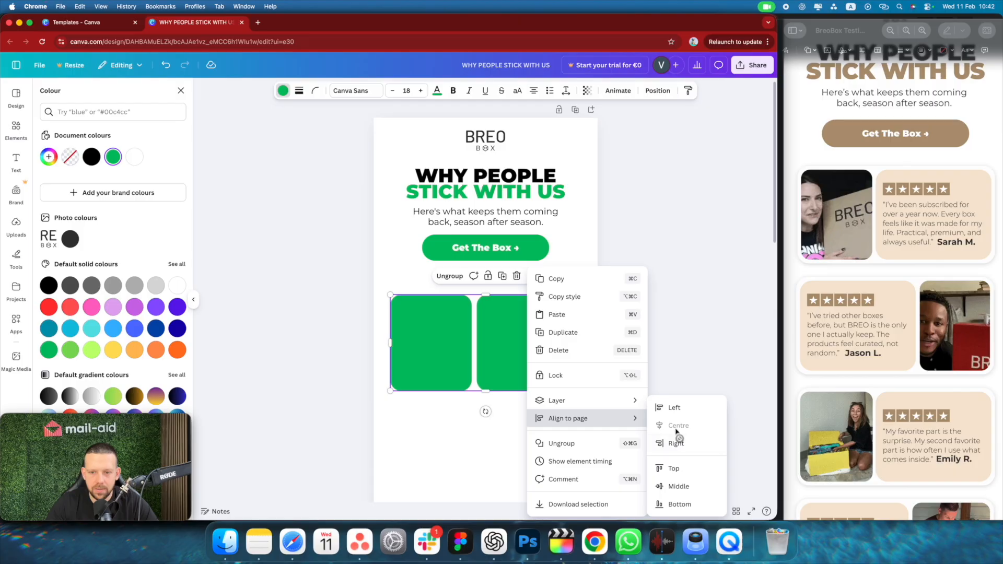
click(715, 303)
key(super+z)
Add the uploaded photo of the woman holding the BREO box and scale it down over the left green block
click(537, 346)
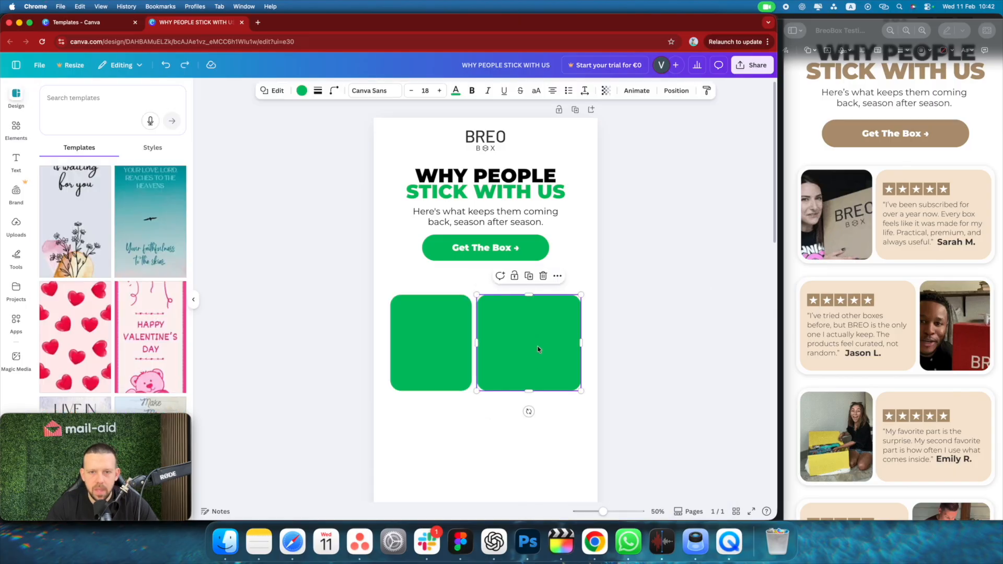
click(436, 339)
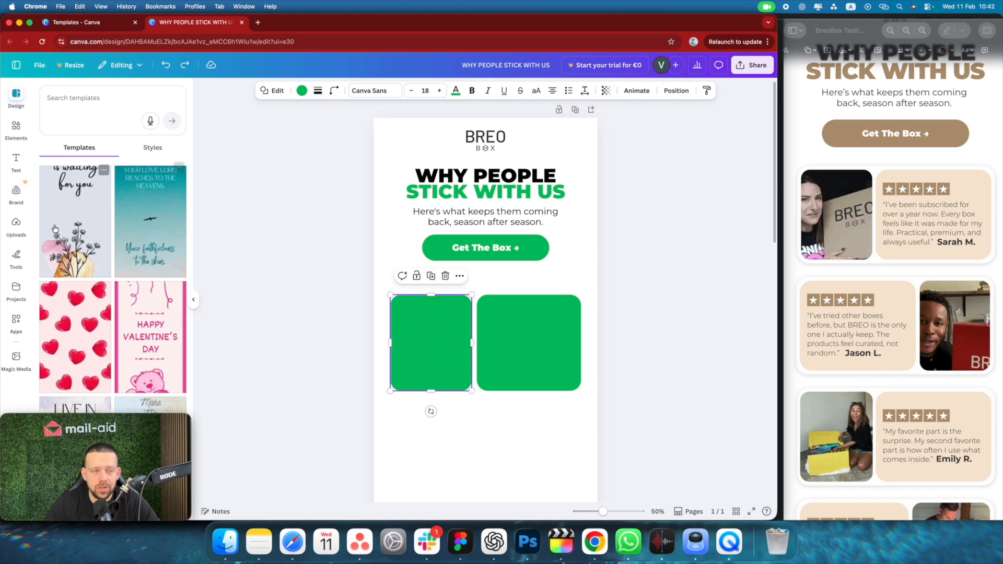
click(16, 230)
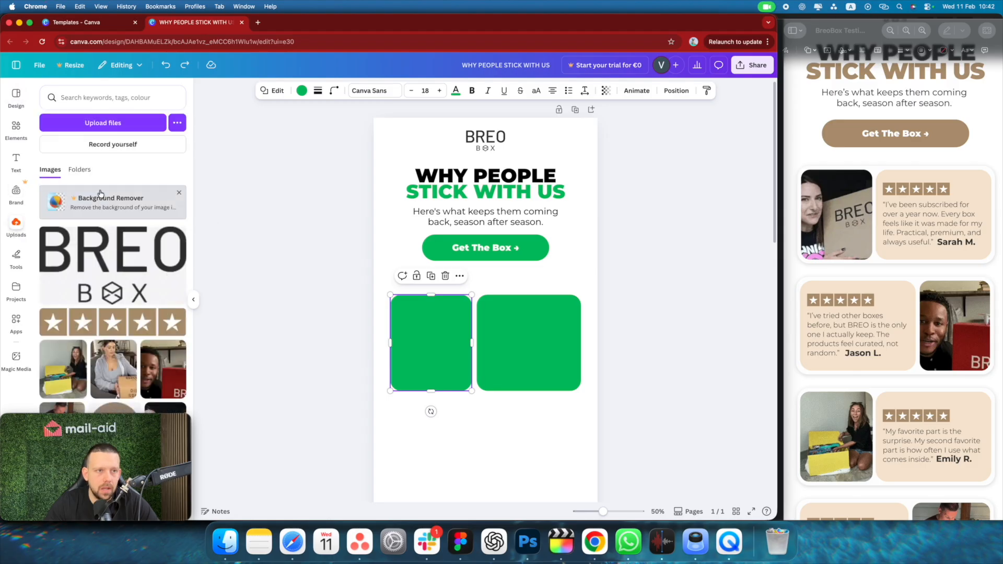
scroll(108, 296, down, 2)
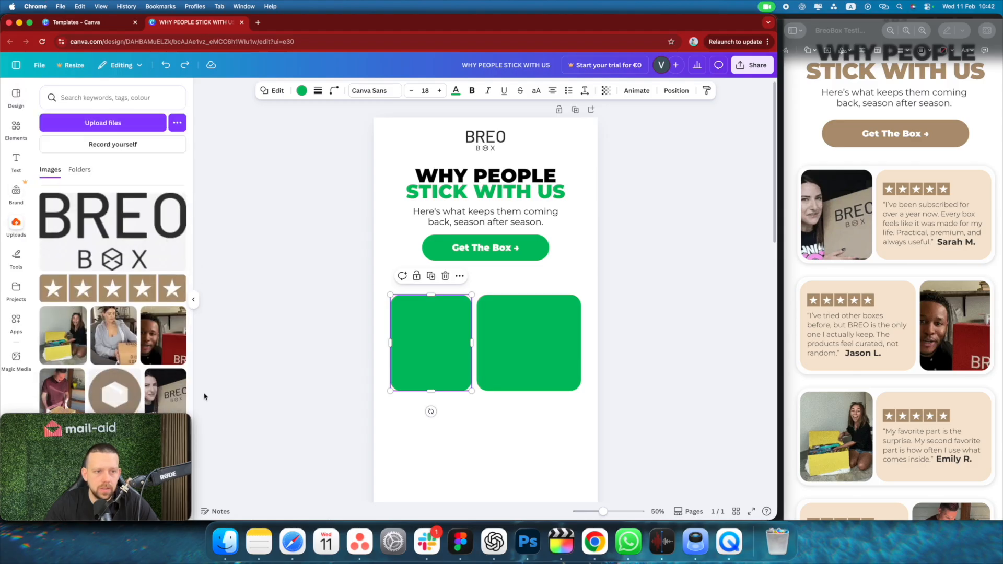
drag(179, 394, 437, 334)
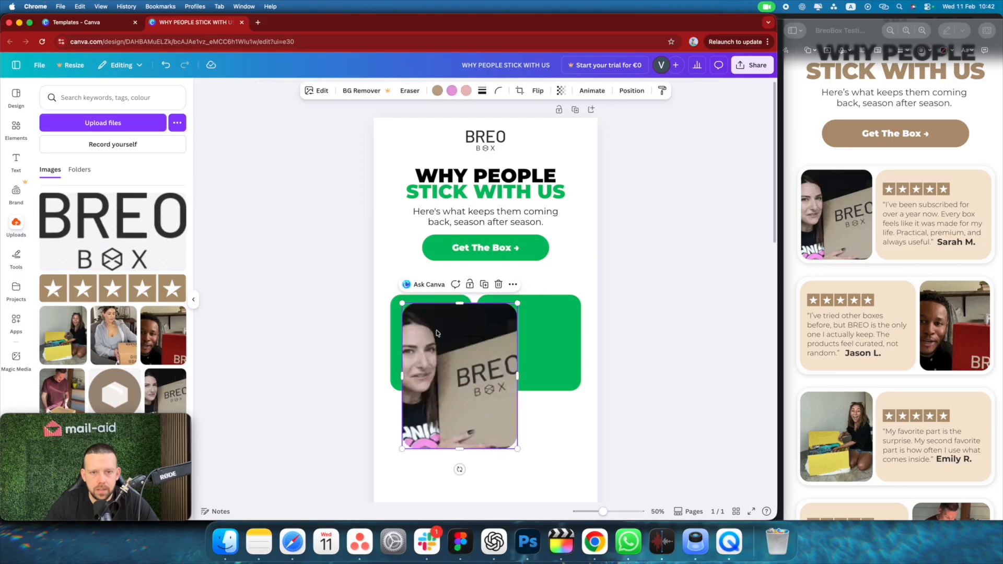
drag(513, 448, 466, 387)
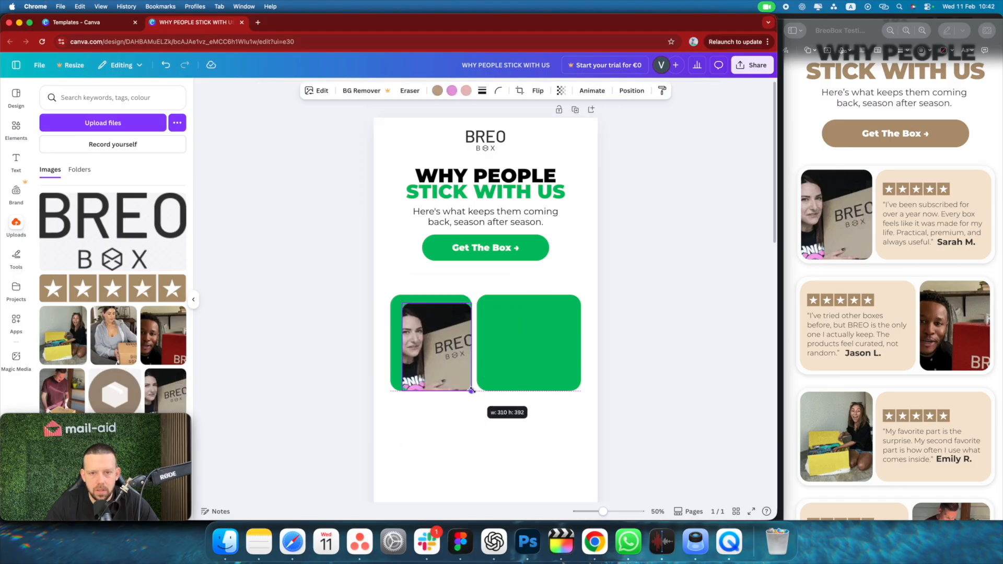
drag(436, 339, 444, 346)
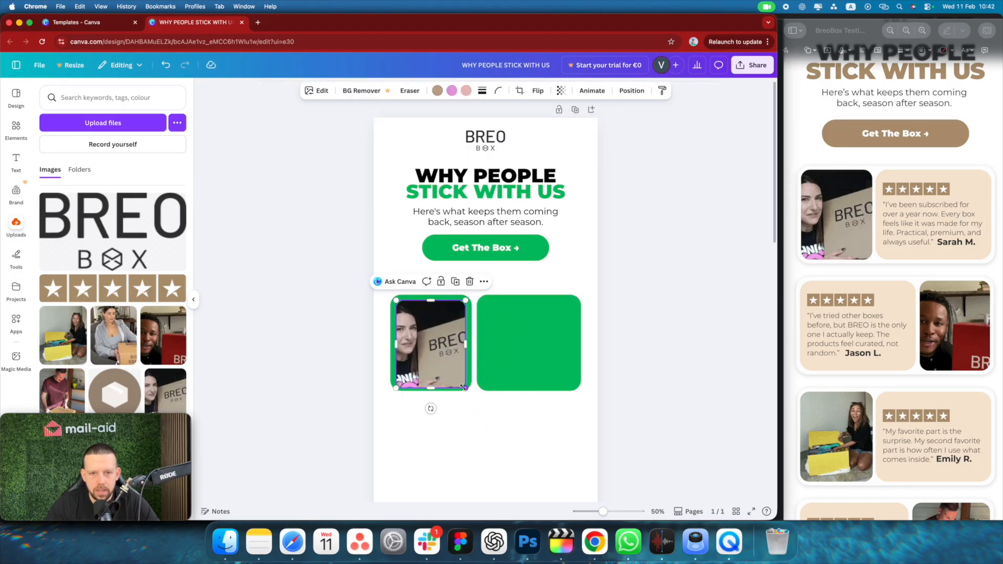
drag(466, 388, 471, 344)
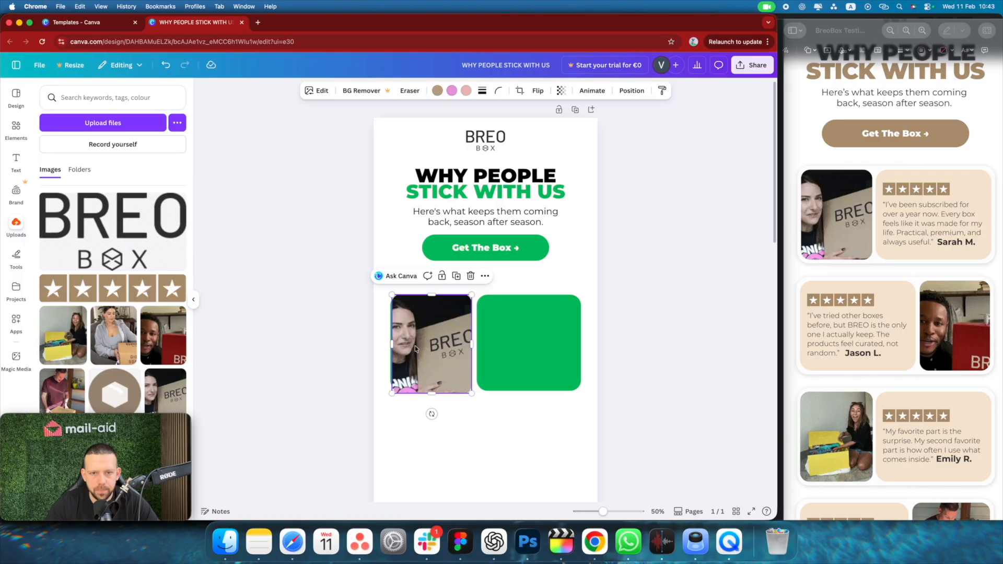
Enlarge the woman's photo to about 364 × 463 px so it covers the left green block completely
drag(391, 344, 434, 343)
click(504, 393)
click(490, 437)
click(434, 342)
drag(399, 195, 400, 188)
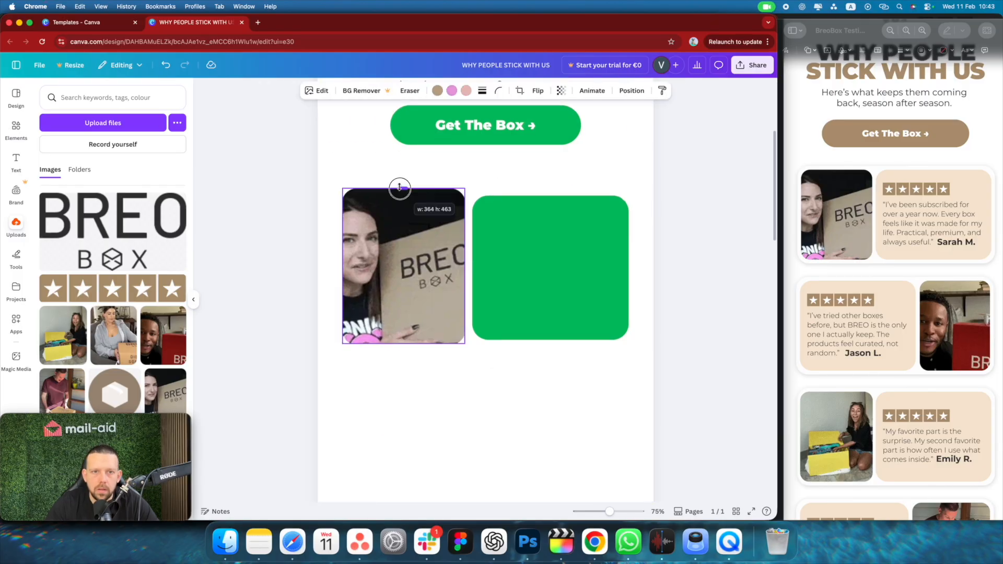
click(510, 369)
Shift the photo slightly towards the page's left edge and widen the right green block a little
drag(432, 285, 447, 284)
drag(581, 283, 588, 283)
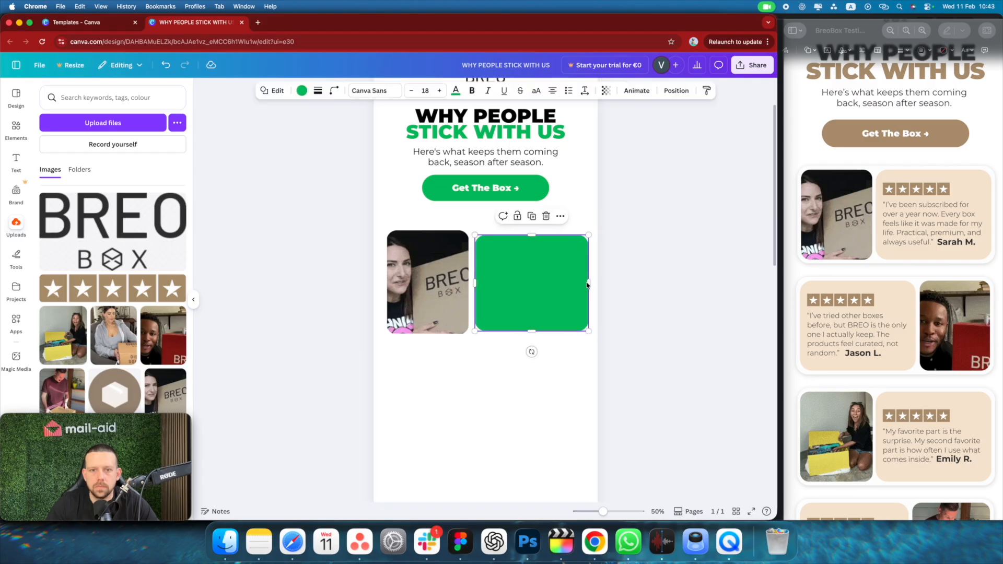
click(543, 370)
Match the right green block's height to the photo and fill it with the colour found by searching for "beige"
click(532, 284)
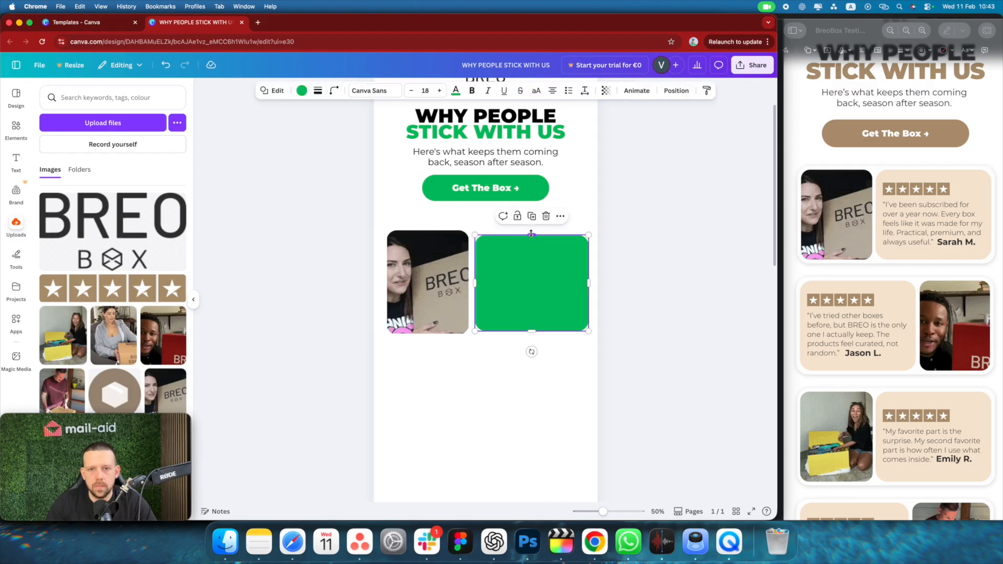
right_click(522, 258)
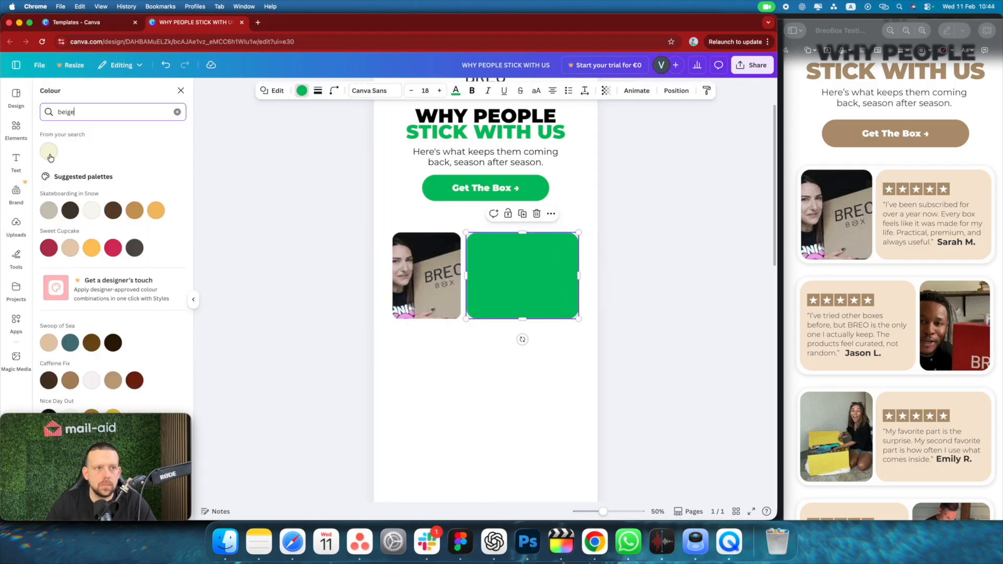
click(49, 152)
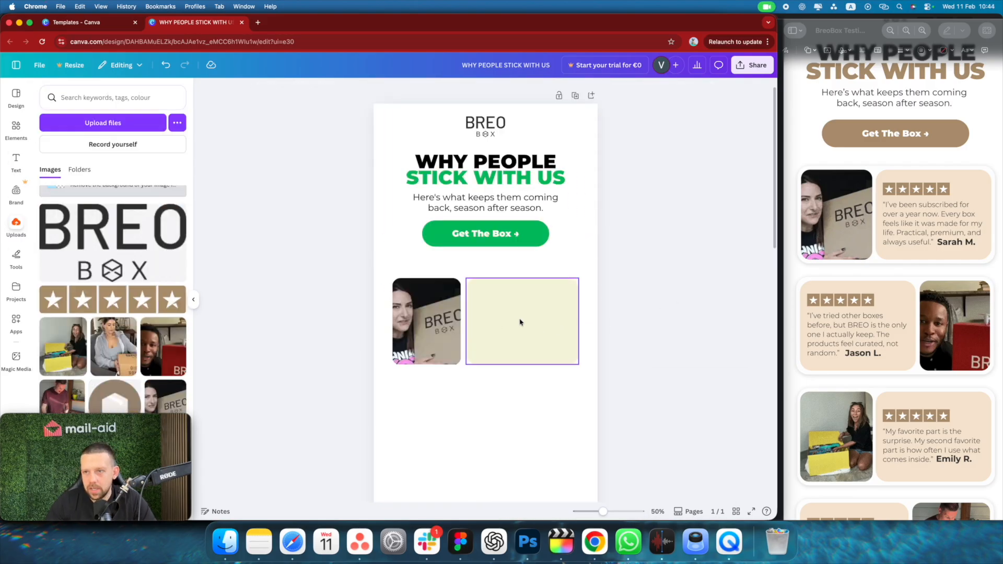
Add a new text box and place it over the beige block beside the photo
click(498, 336)
click(10, 159)
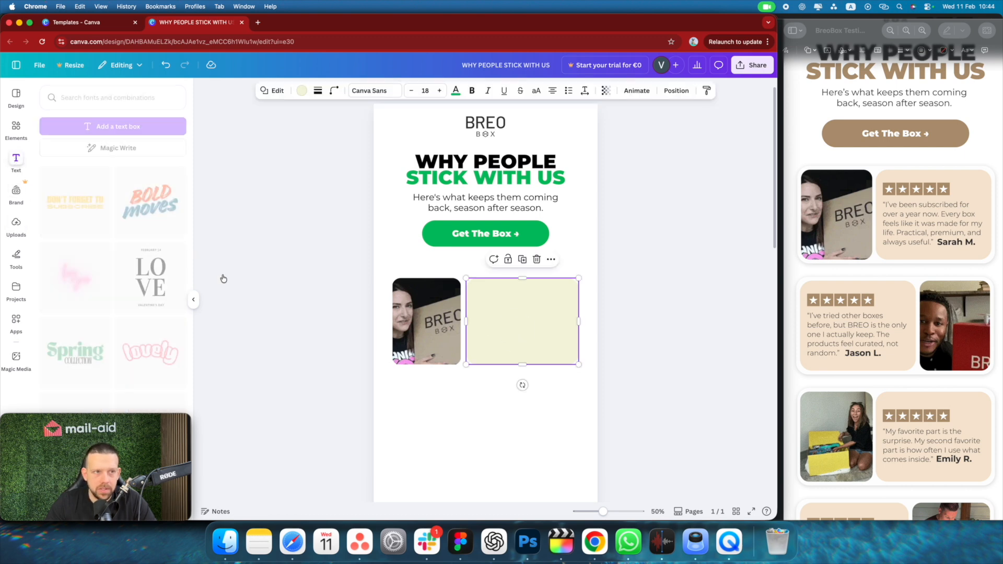
click(123, 126)
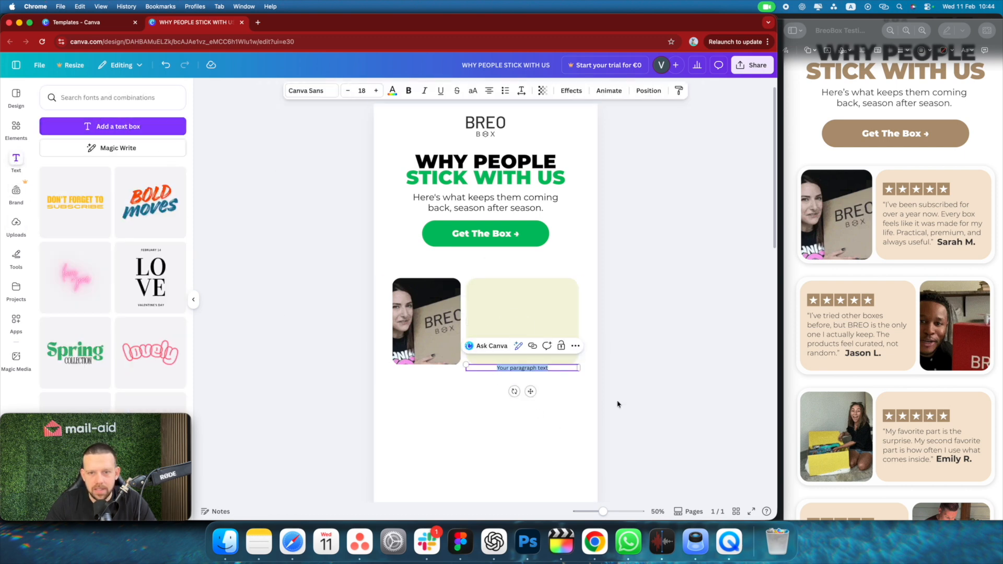
drag(536, 366, 521, 316)
Copy the first testimonial quote with its reviewer's name from the reference in Preview and paste it over the placeholder text in Canva
click(884, 204)
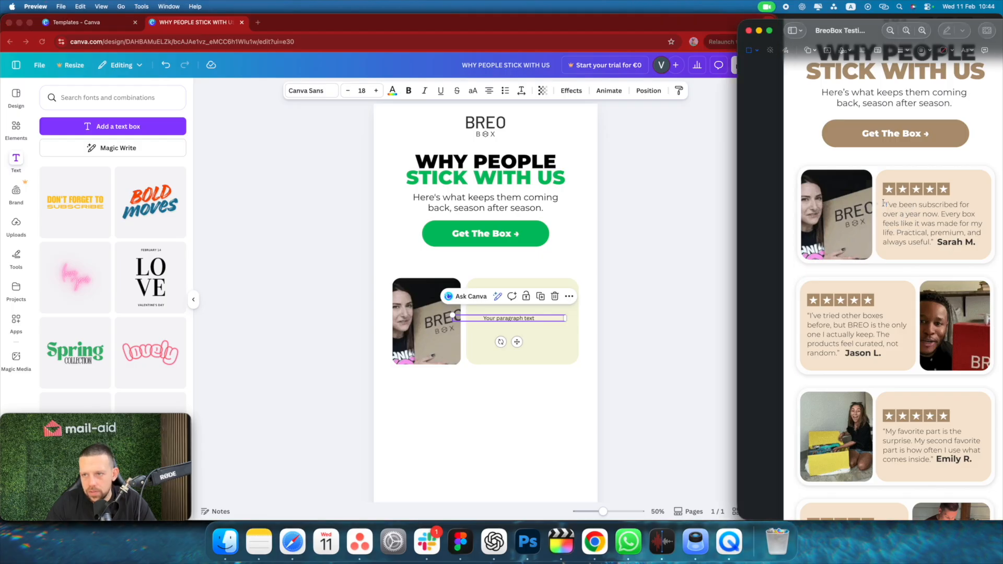
drag(883, 204, 973, 246)
key(super+c)
double_click(504, 317)
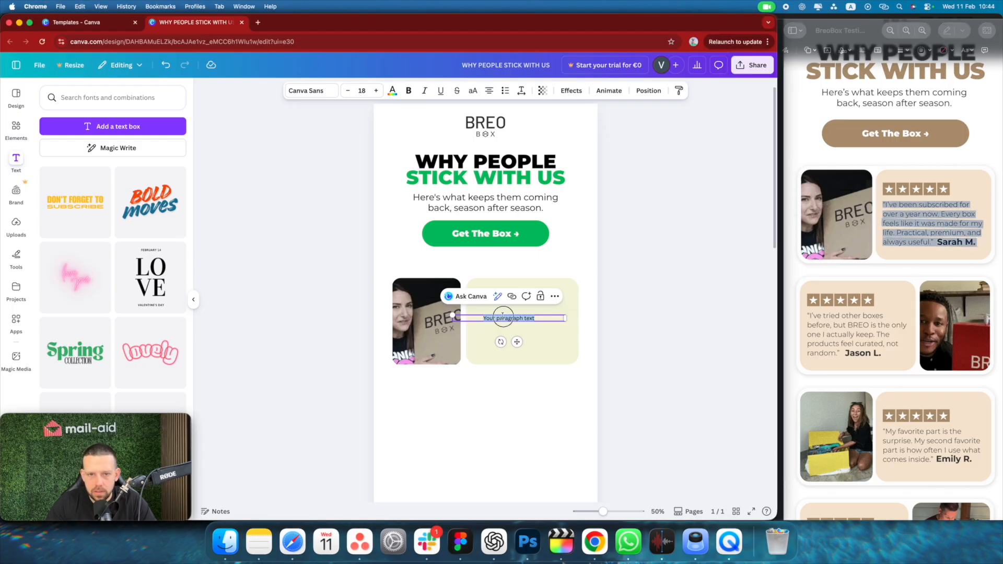
key(super+v)
Change the whole testimonial text's font to Montserrat
key(super+a)
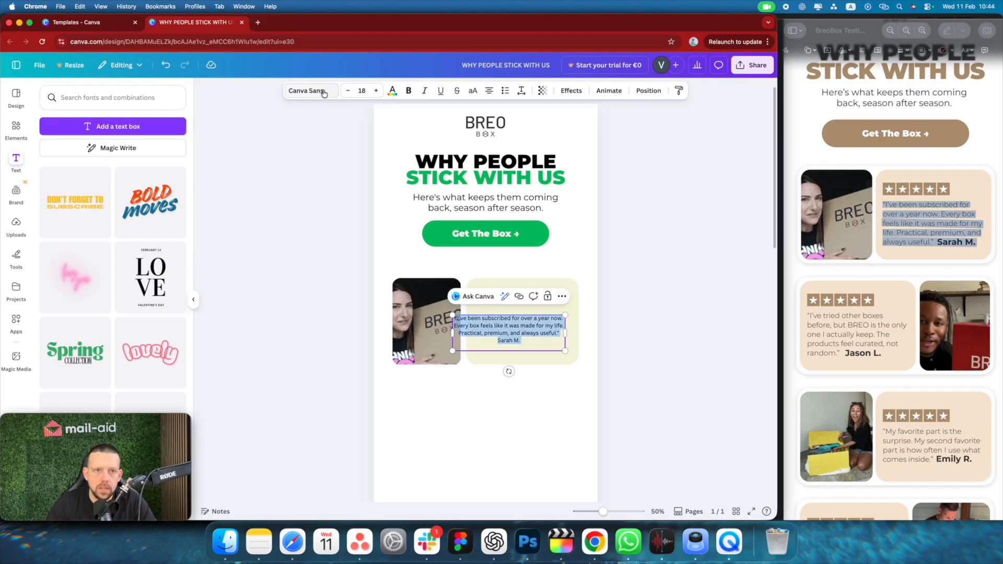
click(306, 91)
text(monts)
click(47, 177)
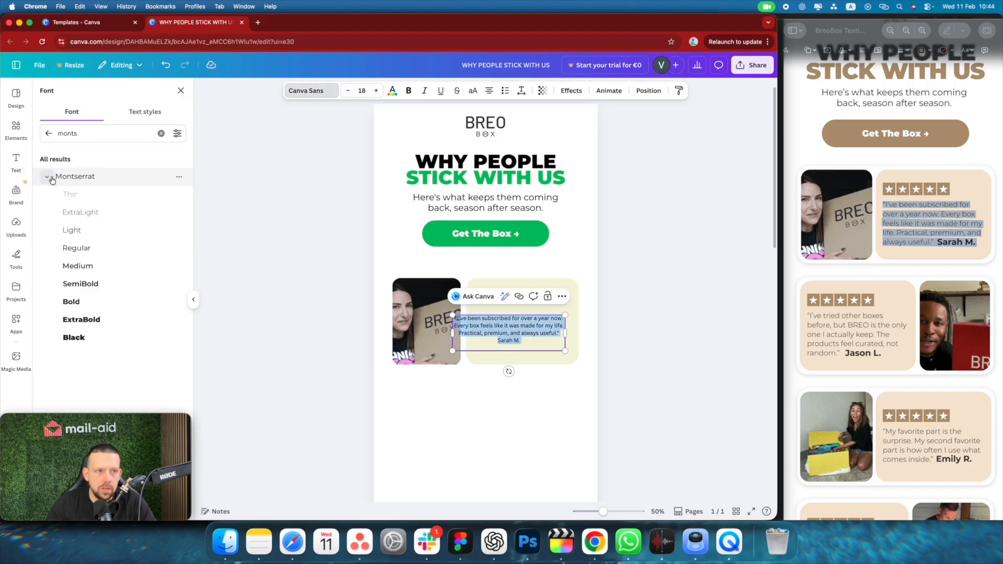
click(91, 177)
click(624, 347)
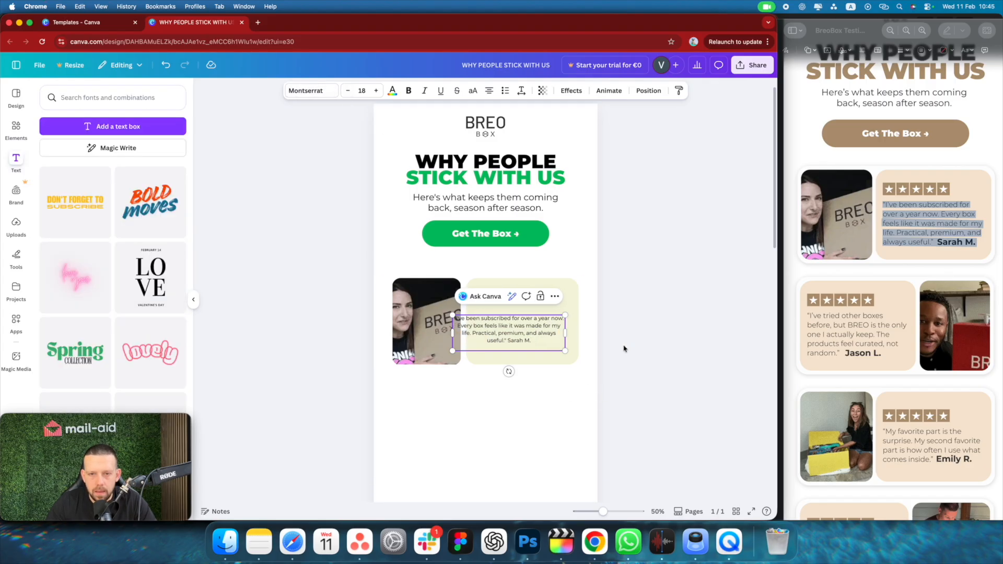
Reposition the testimonial text box over the beige block and set its font size to 23
drag(536, 334, 583, 341)
key(super+a)
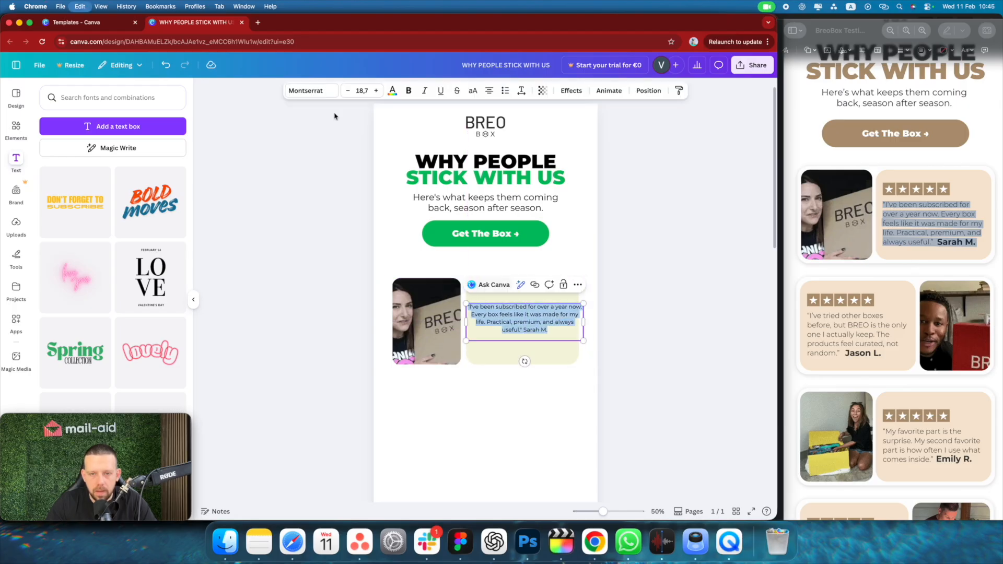
click(360, 90)
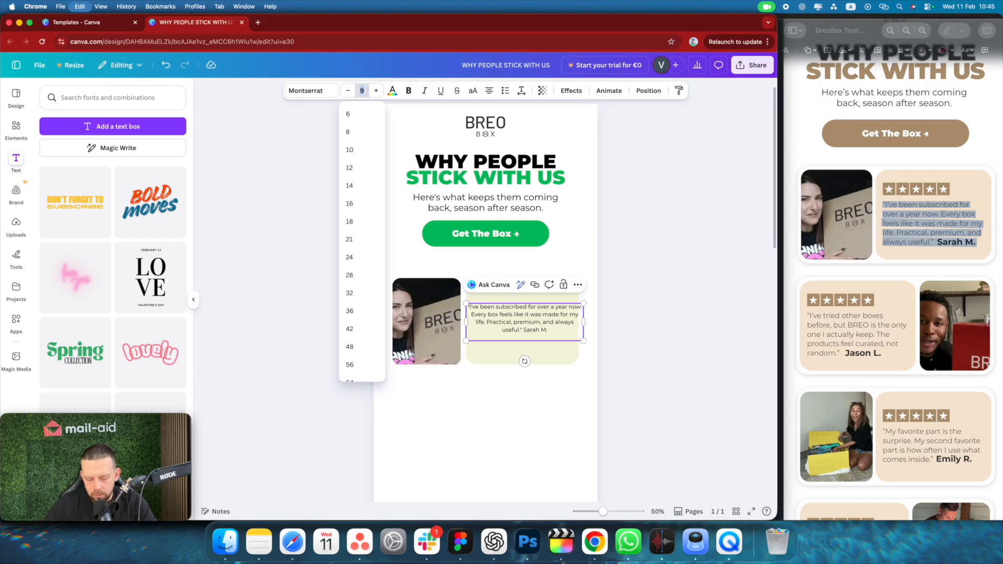
key(Return)
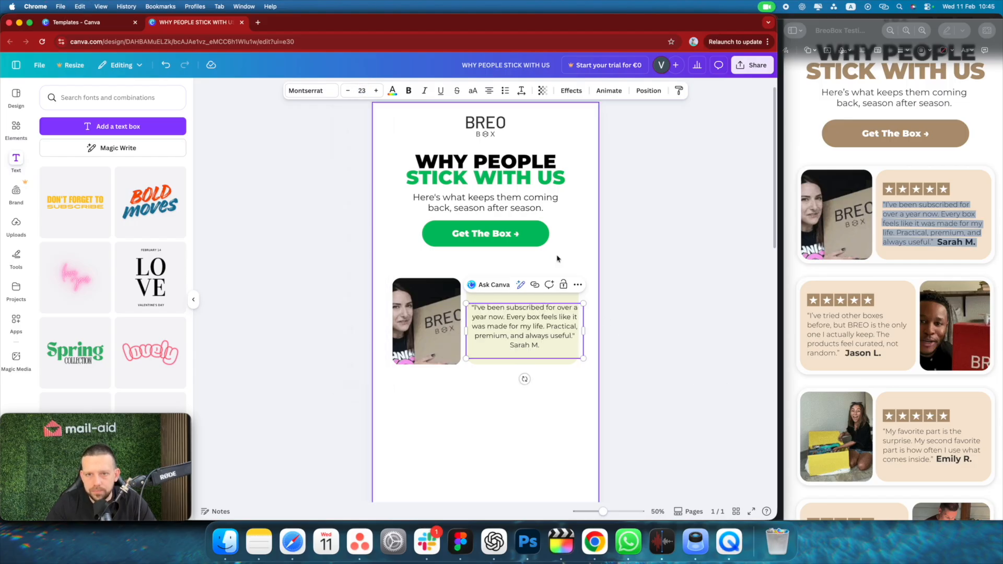
Left-align the testimonial text and shift its box slightly inward from the beige block's left edge
click(489, 91)
click(601, 287)
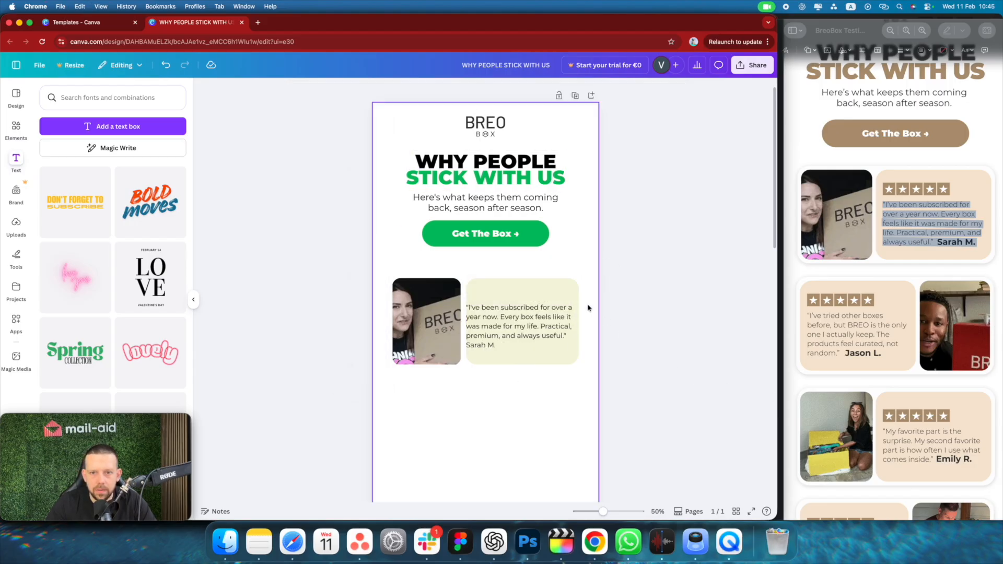
click(516, 340)
drag(515, 340, 500, 344)
Make the reviewer's name bold and place the uploaded five-star rating image, scaled down, above the quote on the beige block
double_click(477, 343)
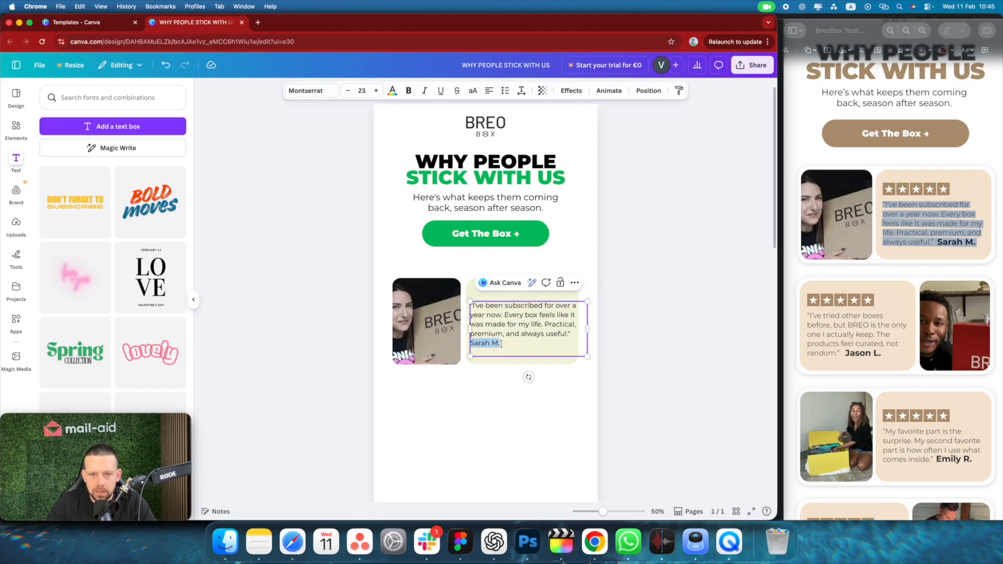
click(625, 347)
click(11, 238)
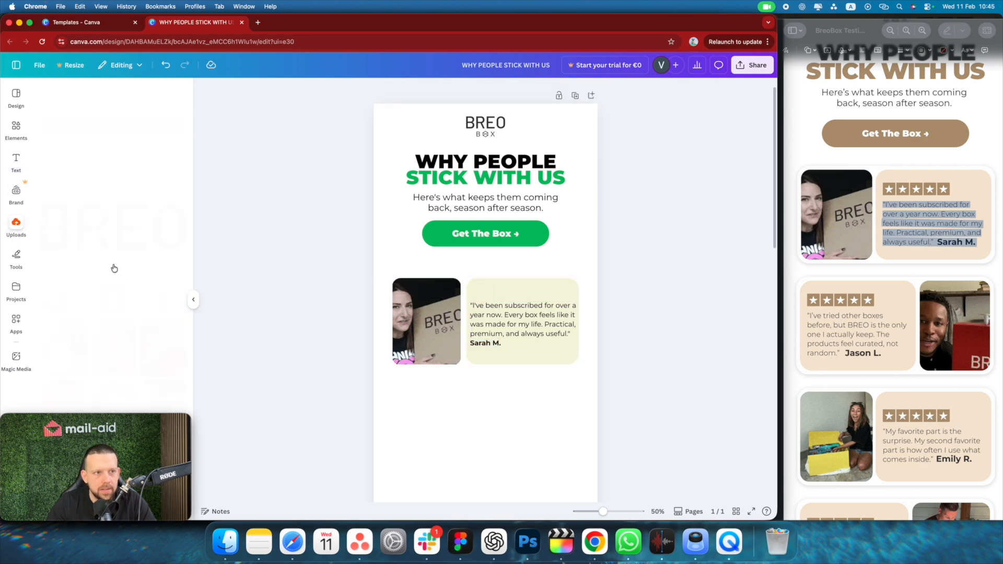
click(494, 397)
scroll(512, 379, down, 7)
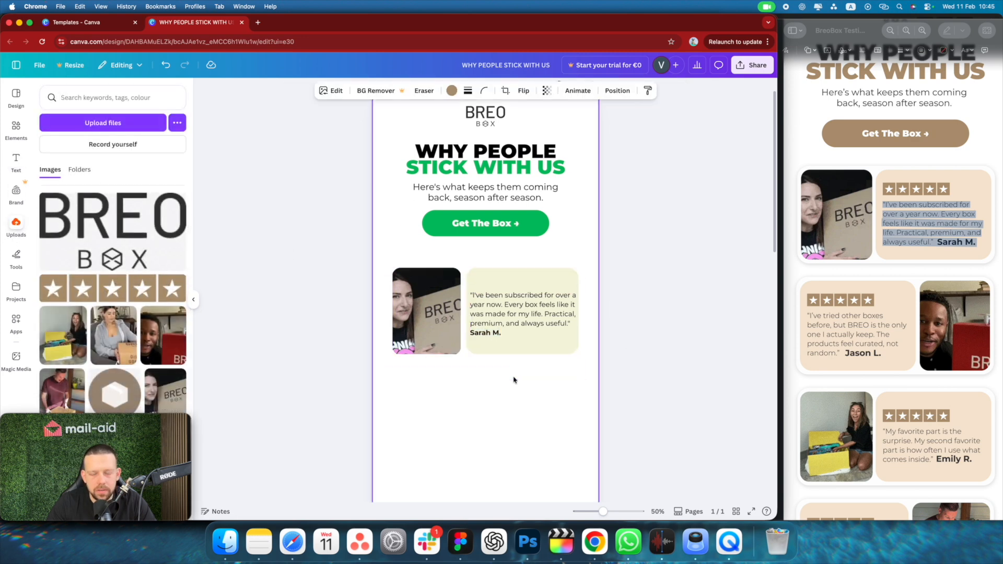
drag(495, 274, 539, 314)
scroll(505, 225, up, 7)
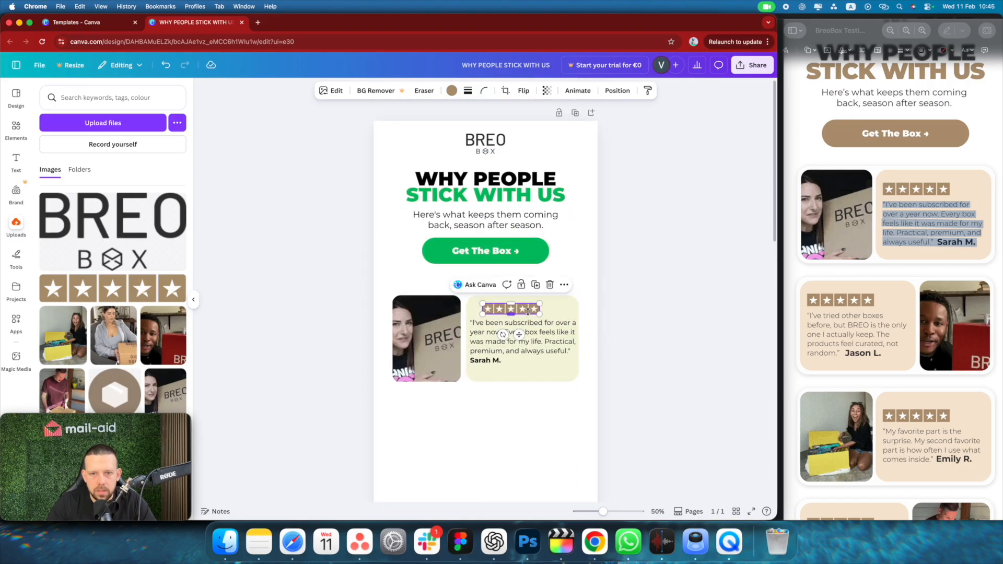
Reduce the testimonial text's font size slightly and narrow its text box to fit inside the beige block
click(528, 342)
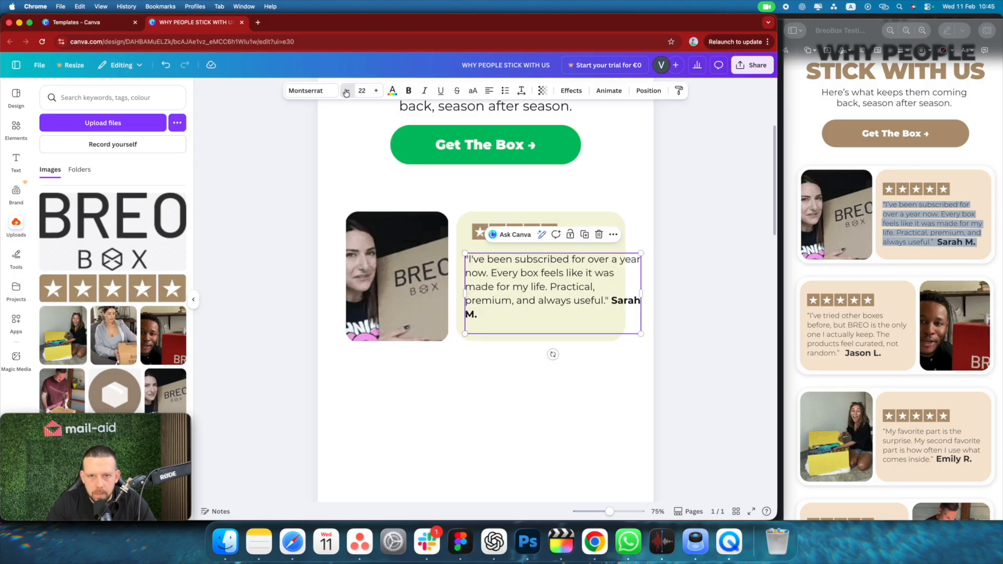
drag(641, 293, 615, 293)
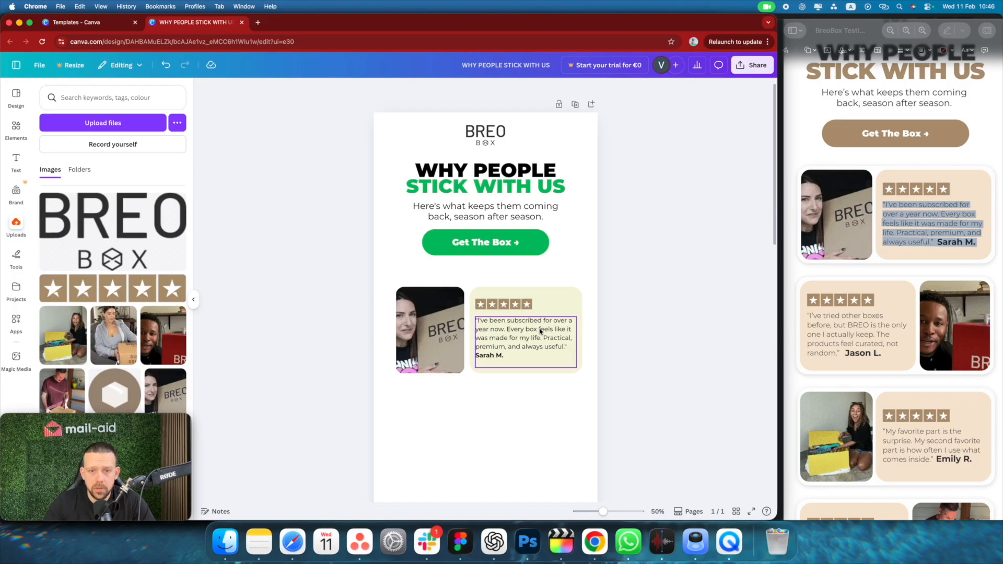
scroll(540, 331, down, 1)
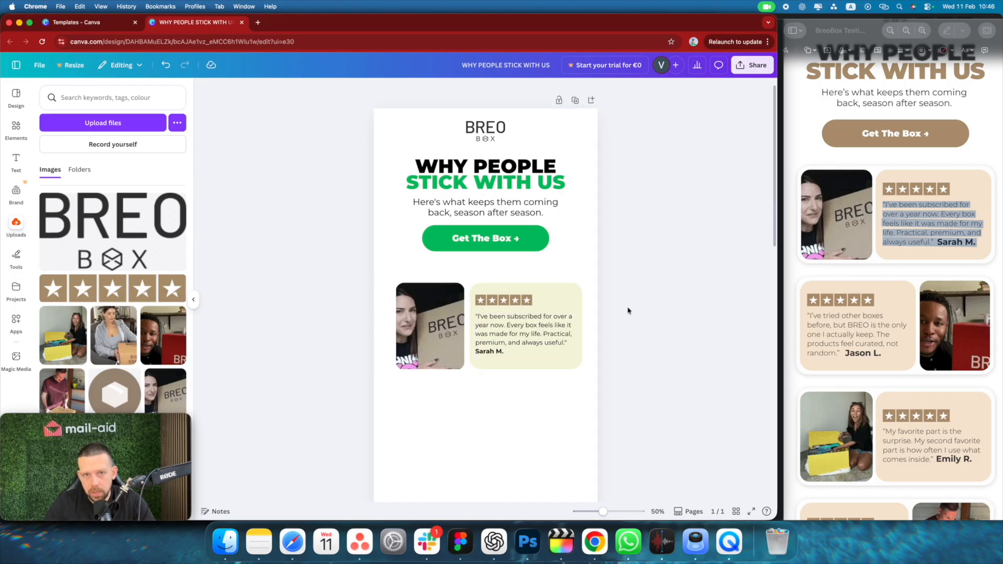
Add the recently used rounded square and stretch it into a rectangle covering the whole testimonial card
click(16, 126)
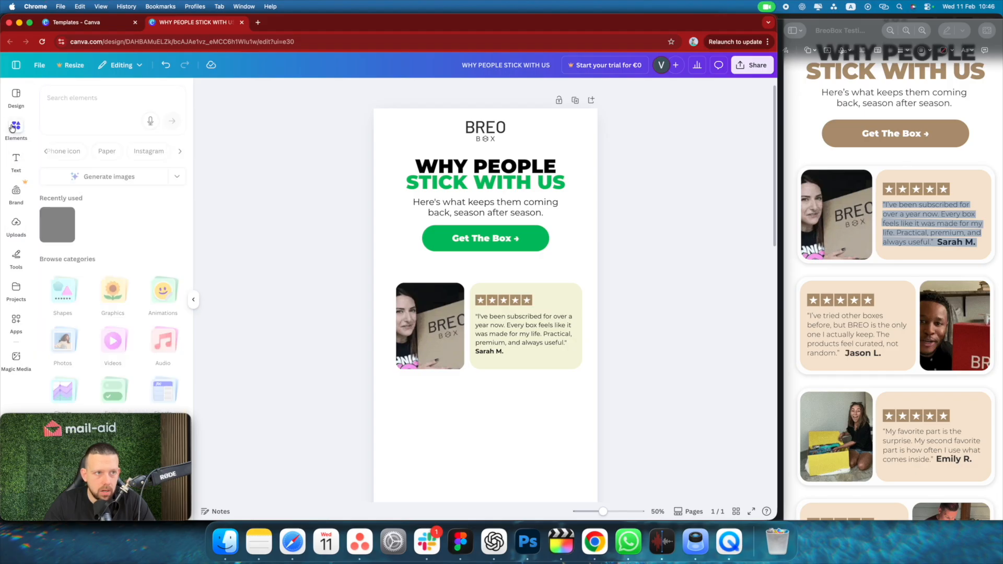
click(57, 227)
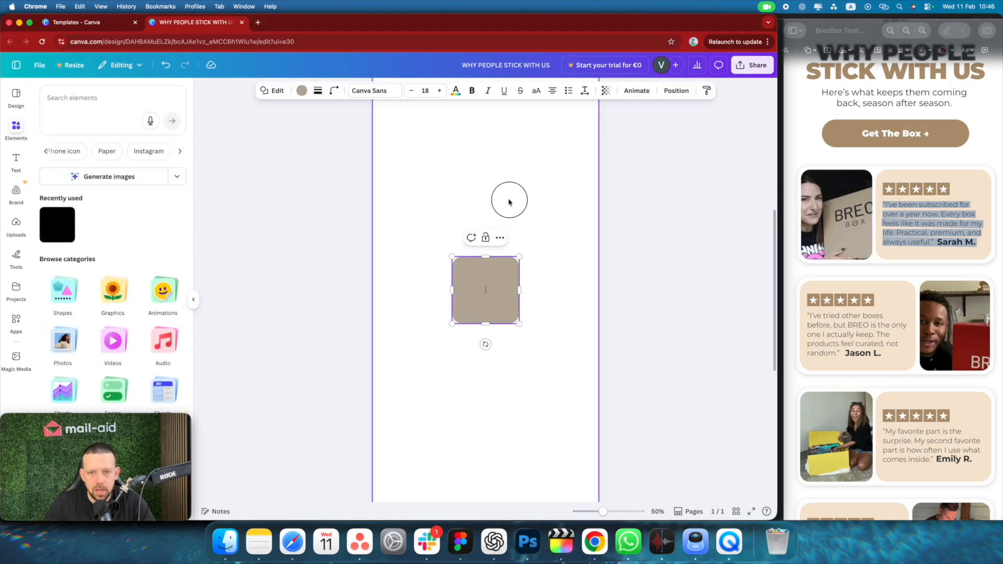
drag(510, 307, 586, 315)
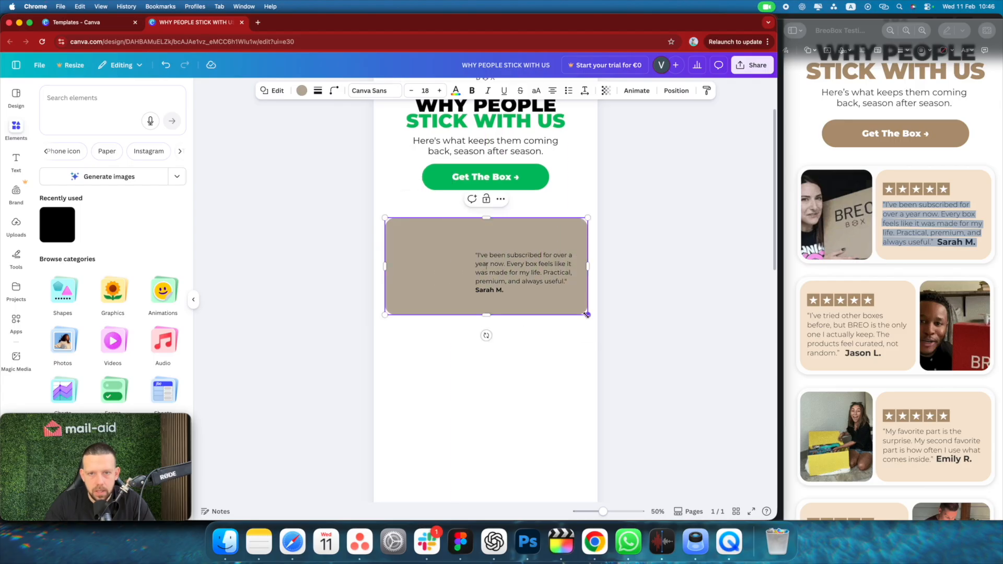
Show the layers and move the new rectangle beneath the star rating, photo and beige block
right_click(577, 233)
click(552, 209)
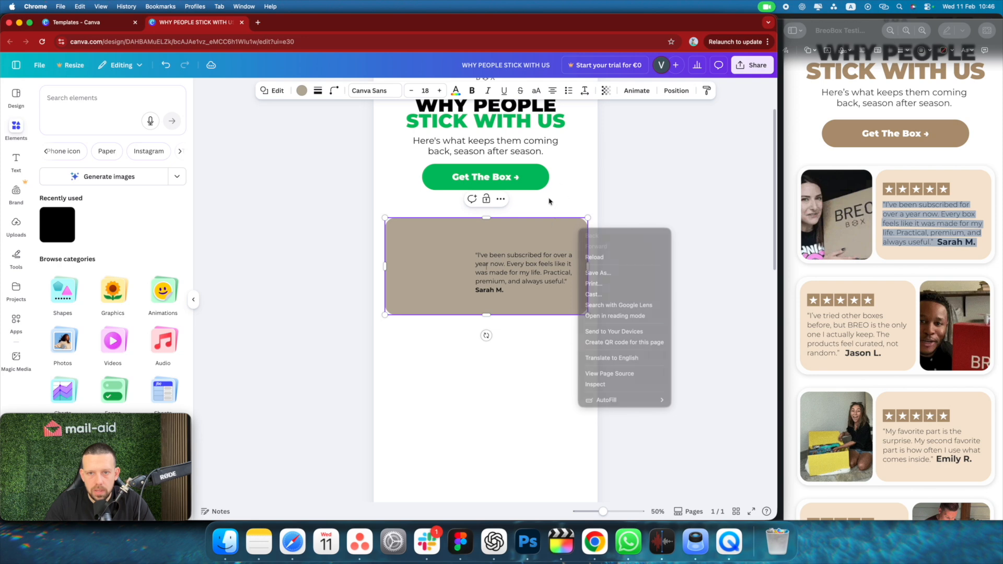
click(570, 239)
right_click(568, 236)
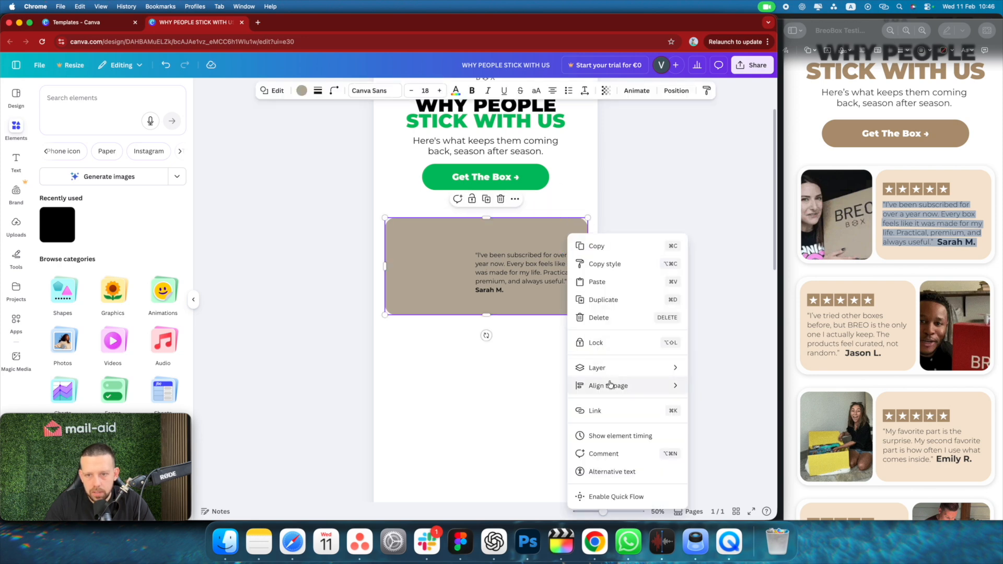
mouse_move(609, 385)
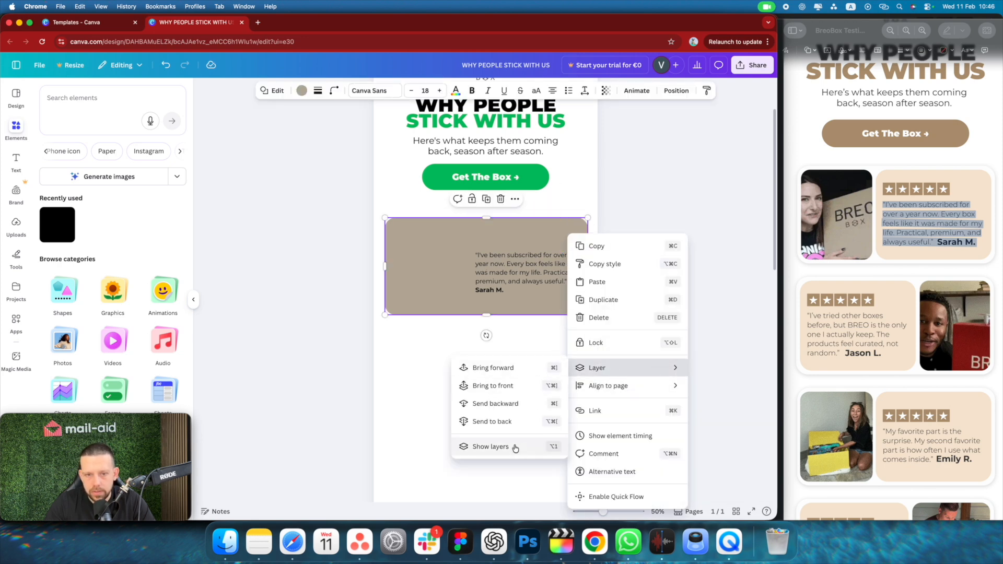
click(509, 446)
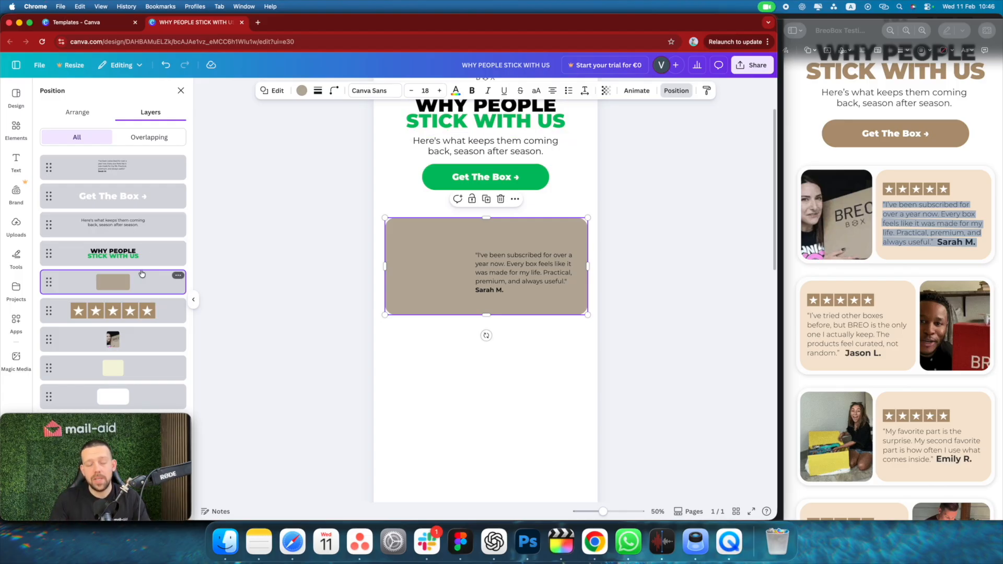
scroll(378, 235, up, 2)
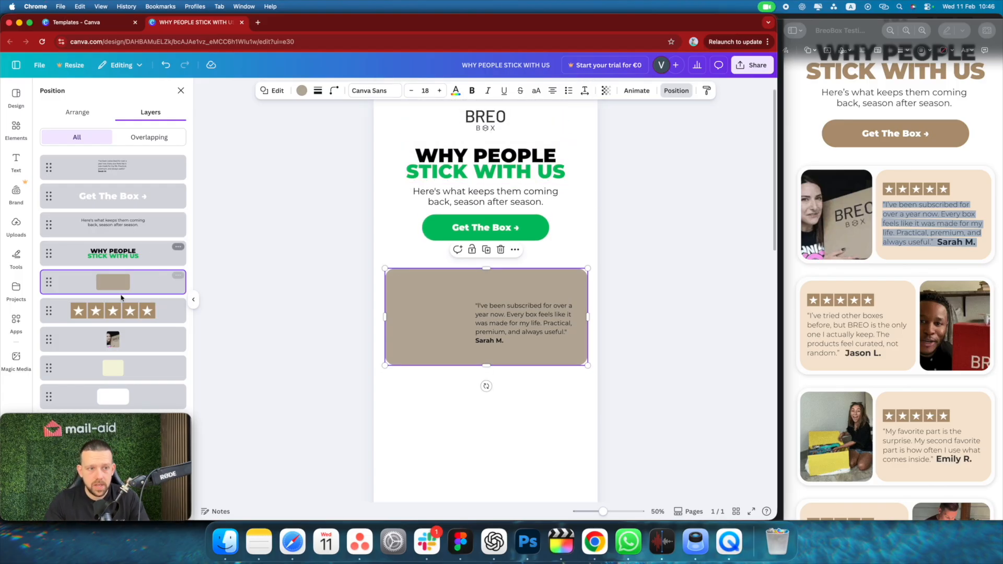
drag(121, 283, 135, 384)
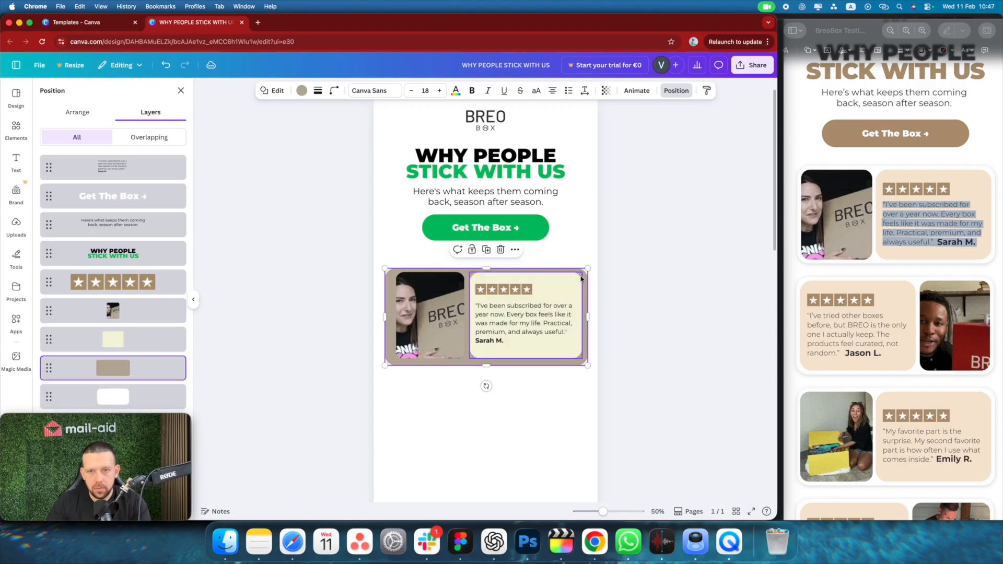
Extend the background rectangle's top edge slightly and fill it with the off-white from the Skateboarding in Snow palette
drag(491, 268, 492, 266)
click(308, 91)
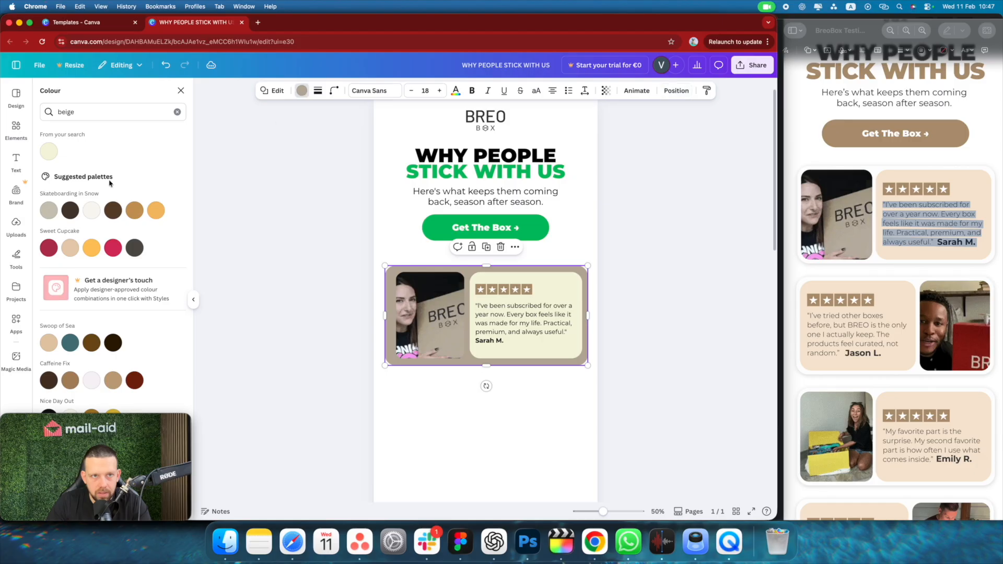
click(91, 211)
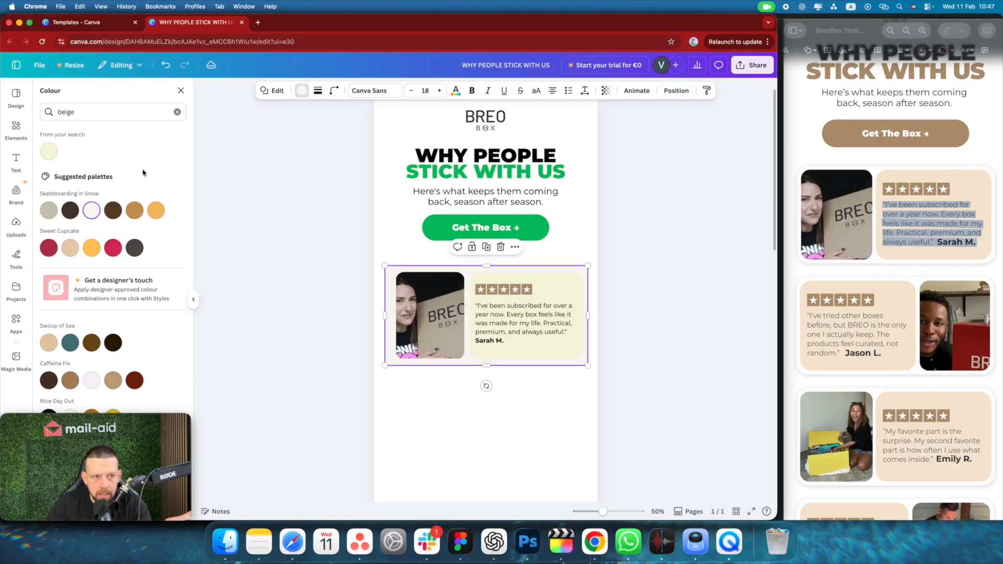
click(303, 273)
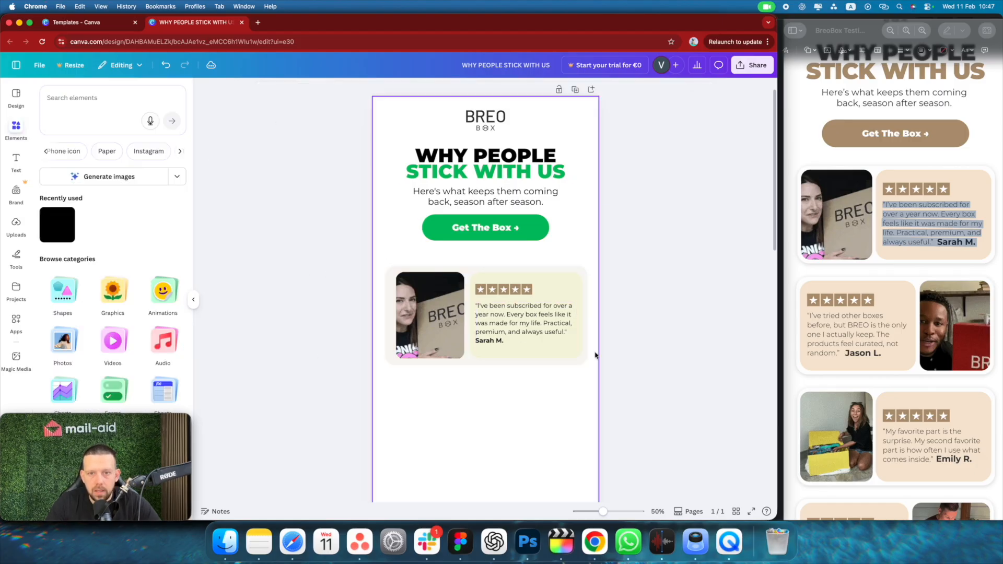
Narrow the off-white background rectangle from its left edge to even out the margin beside the photo
key(super+equal)
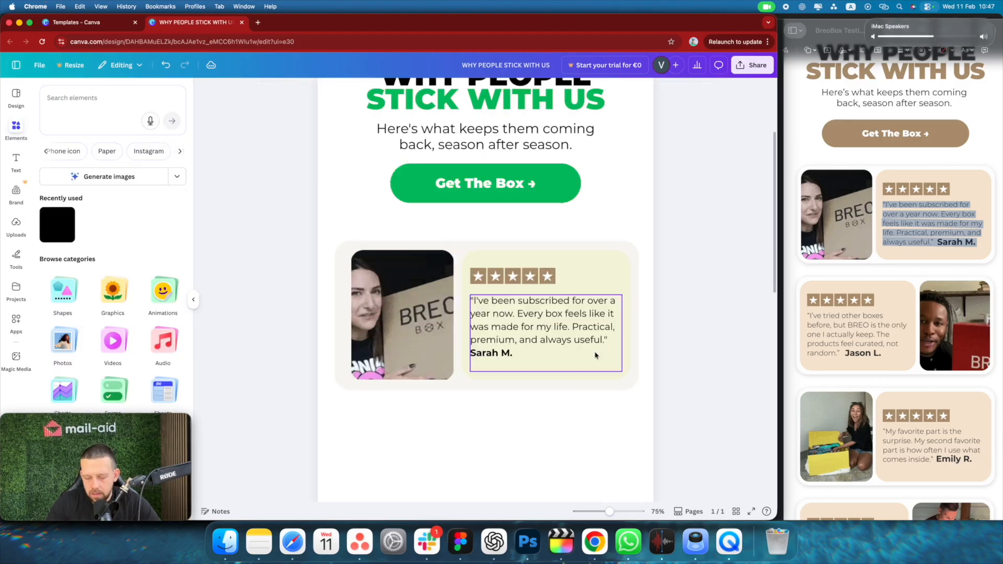
click(476, 248)
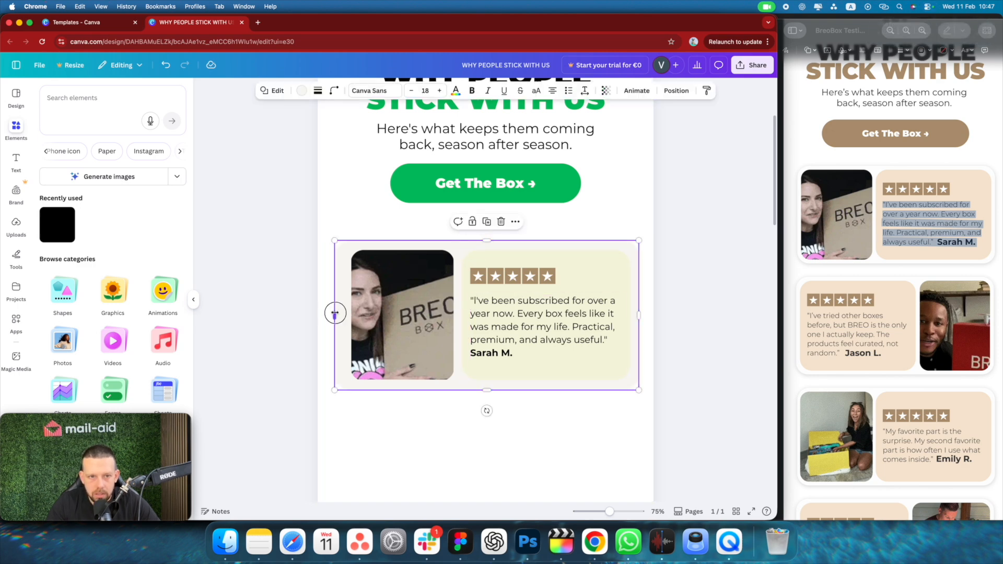
drag(335, 313, 340, 314)
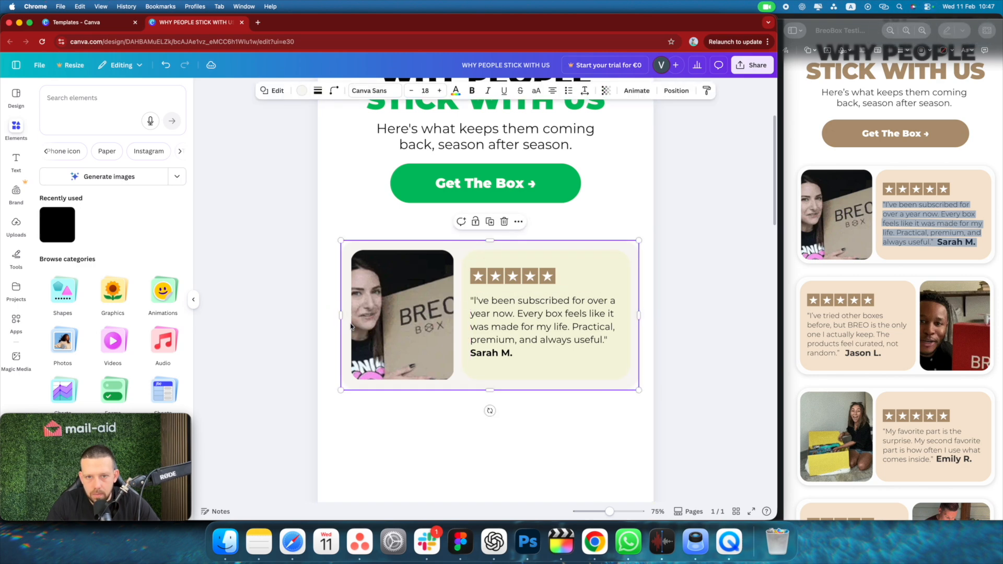
click(512, 414)
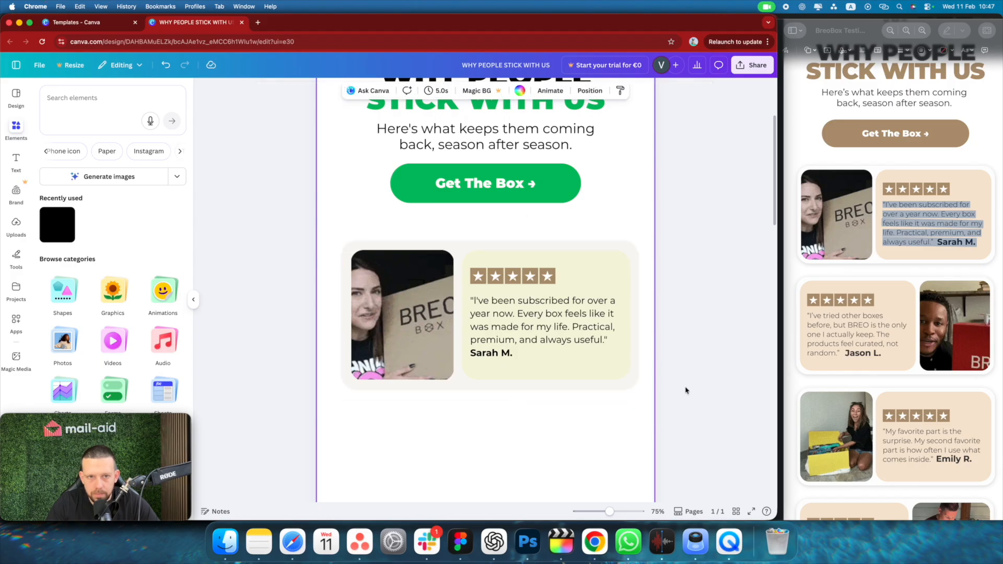
key(super+minus)
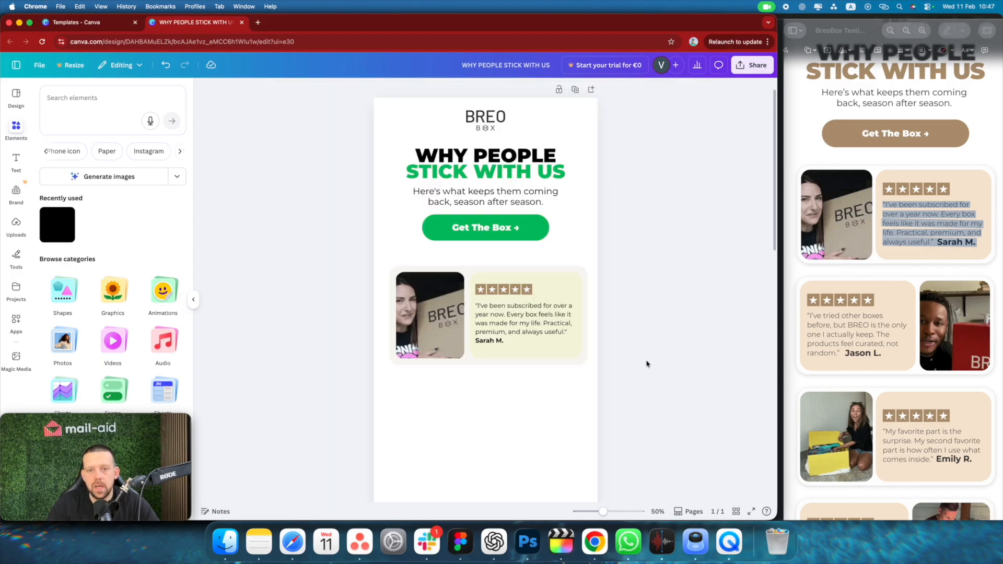
Select all elements of the testimonial card and nudge them together slightly to the right
drag(625, 368, 403, 291)
drag(650, 383, 369, 268)
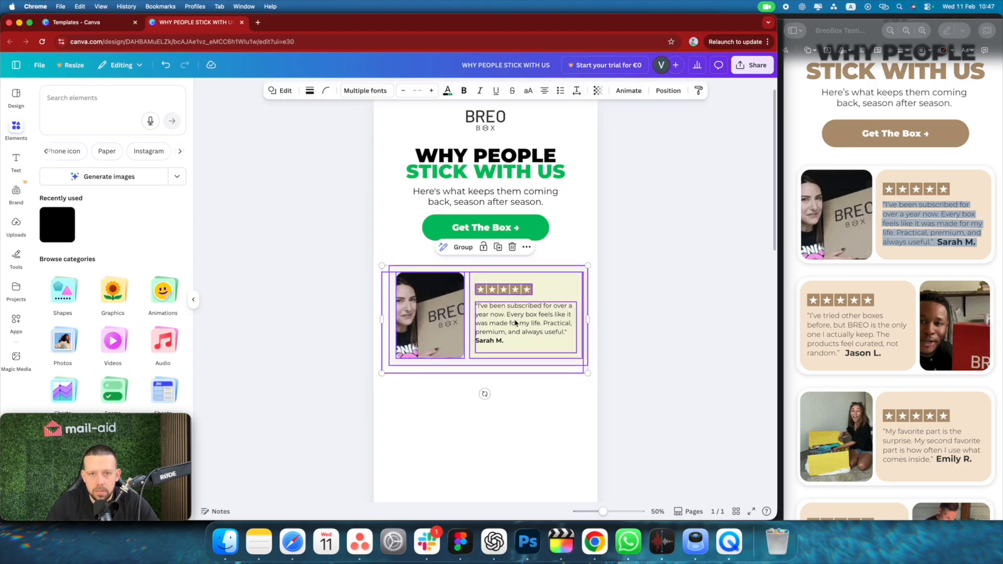
drag(515, 319, 516, 320)
click(621, 326)
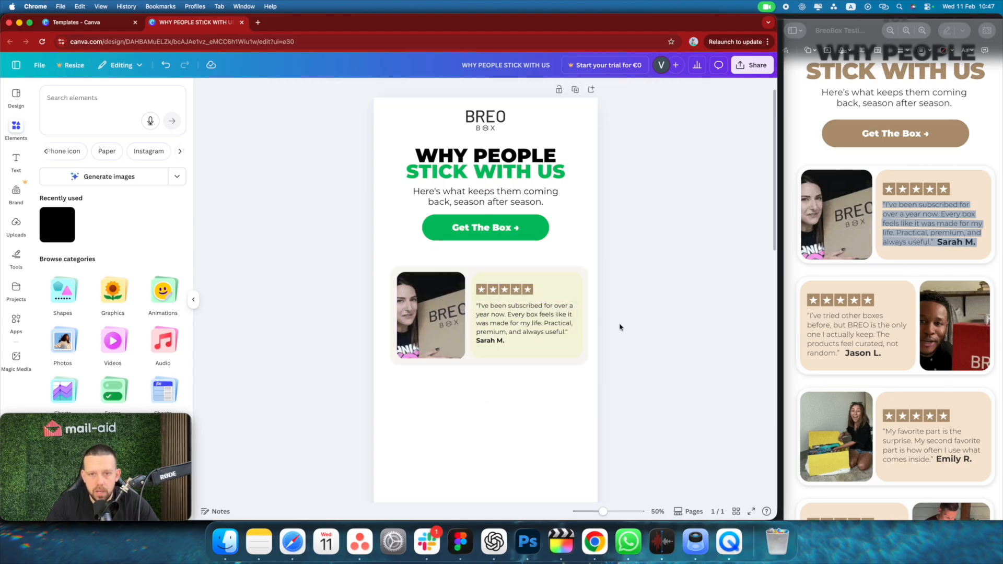
Examine the testimonial card's layout and spacing up close and in relation to the whole page
scroll(620, 327, up, 3)
click(443, 327)
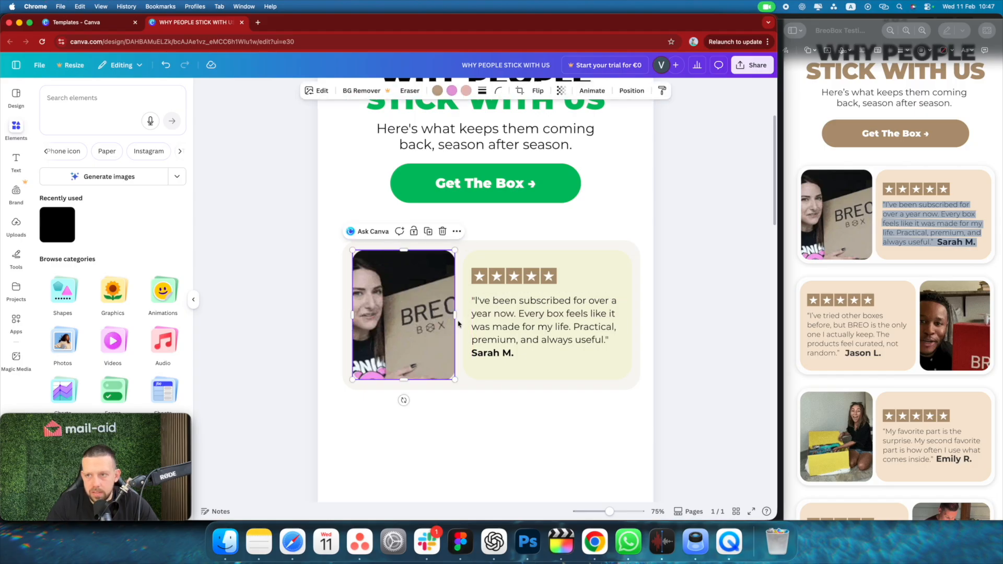
click(695, 293)
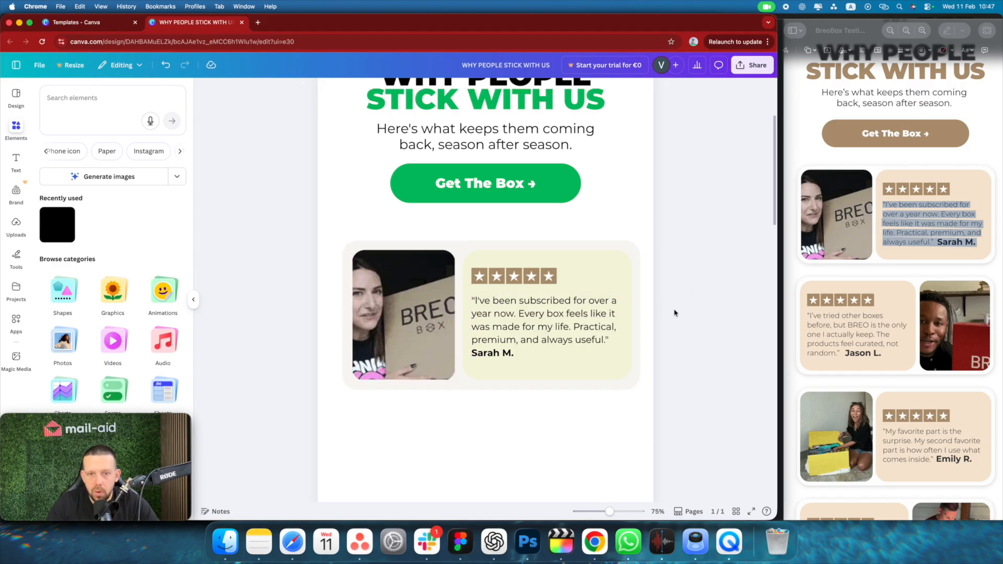
click(592, 313)
click(692, 301)
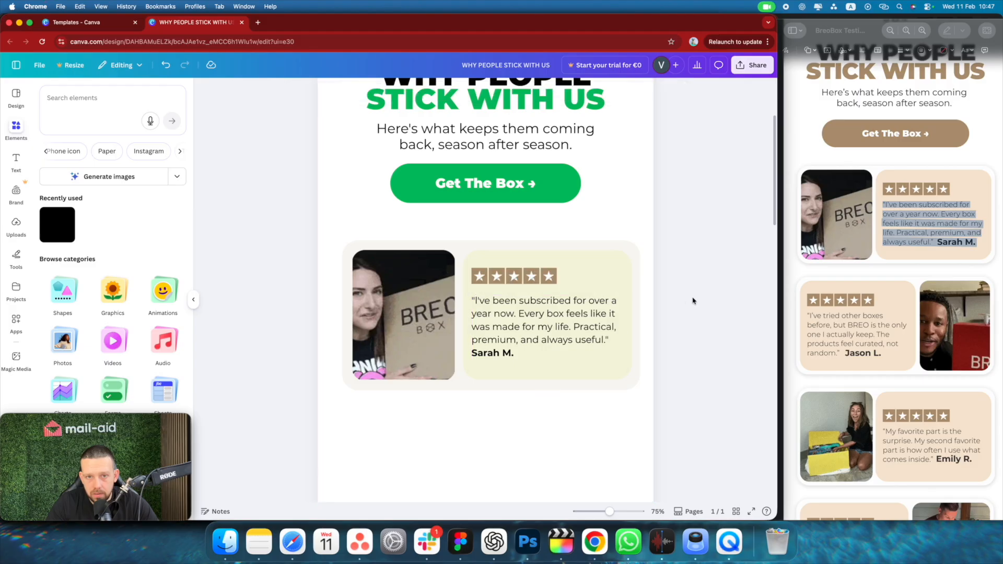
scroll(683, 304, down, 5)
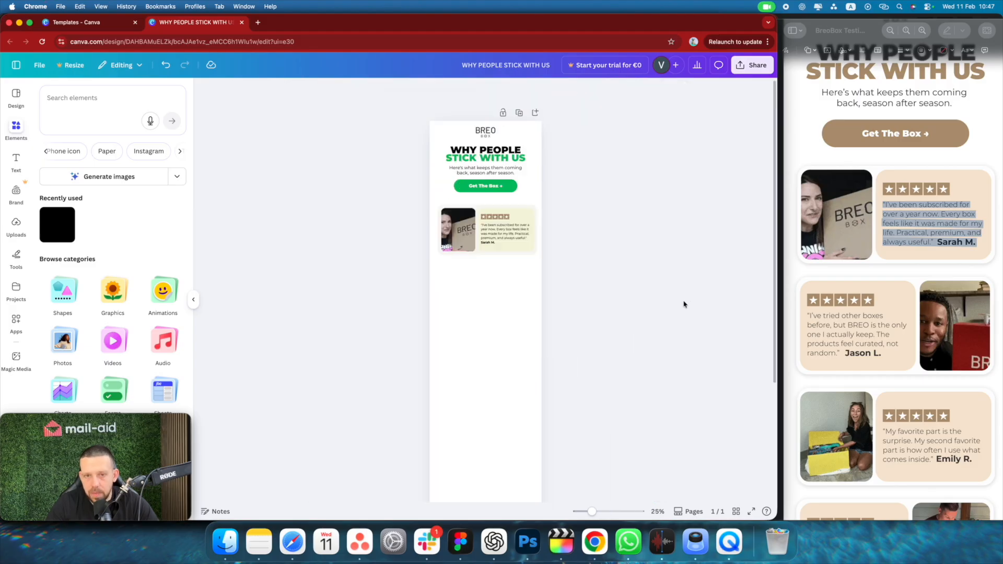
scroll(683, 304, up, 3)
scroll(678, 293, up, 3)
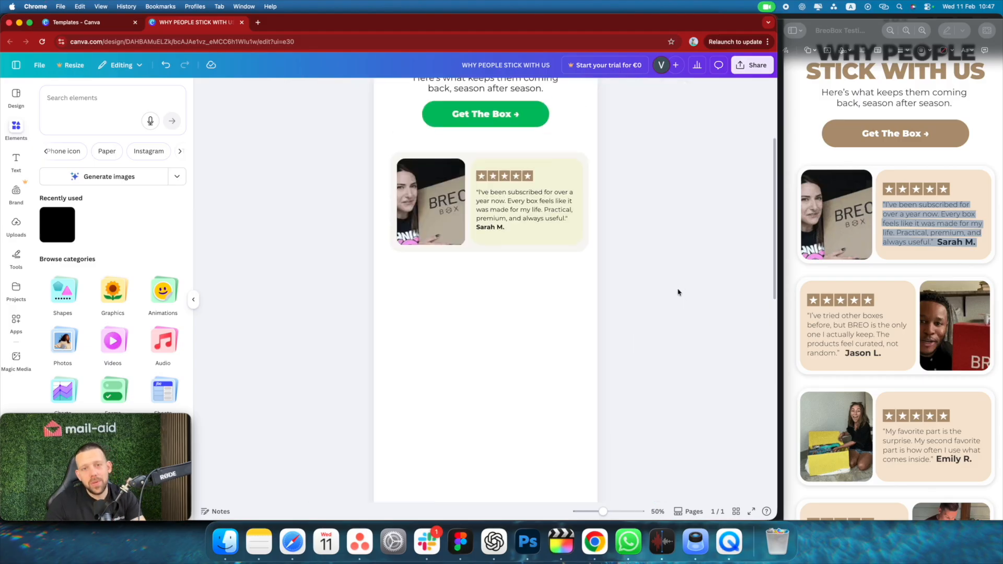
Duplicate the complete testimonial card and place the copy directly below the first with a gap of about 21
drag(616, 311, 371, 178)
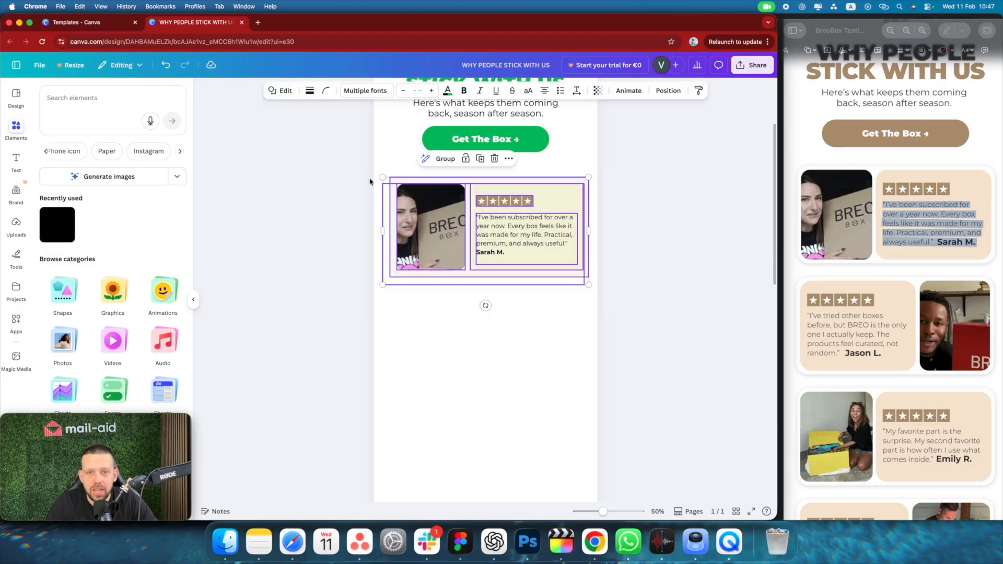
drag(520, 236, 517, 338)
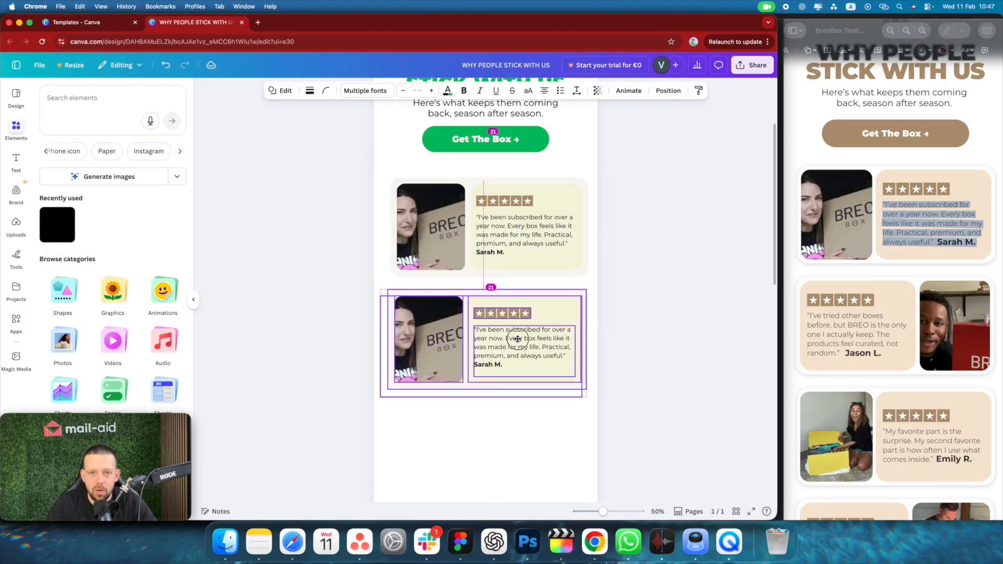
click(631, 348)
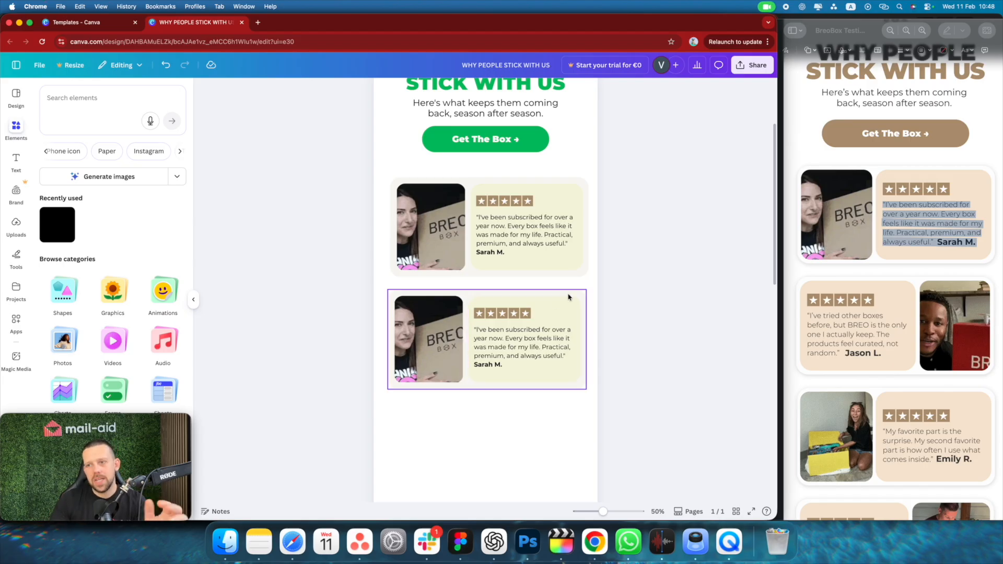
click(436, 331)
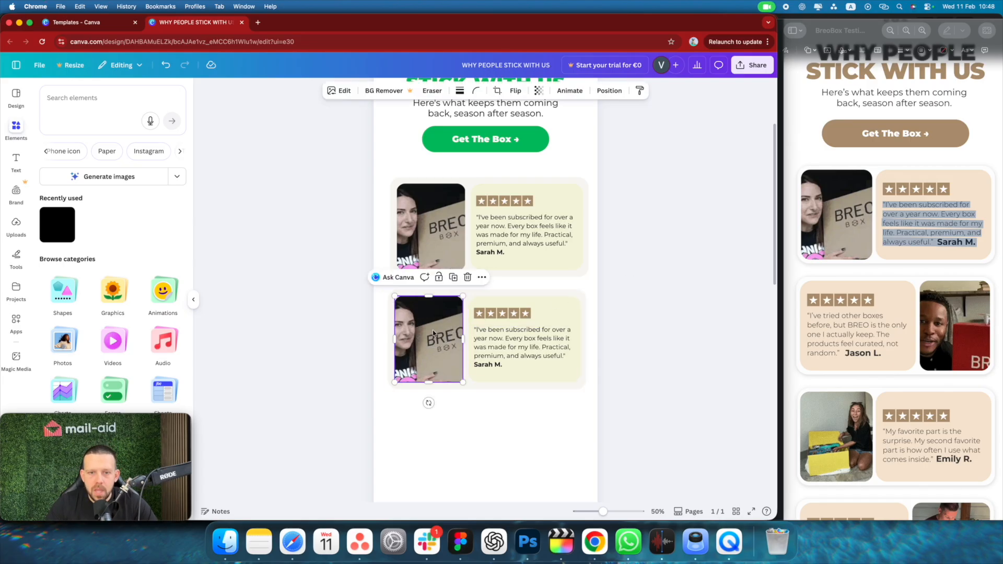
drag(436, 331, 632, 335)
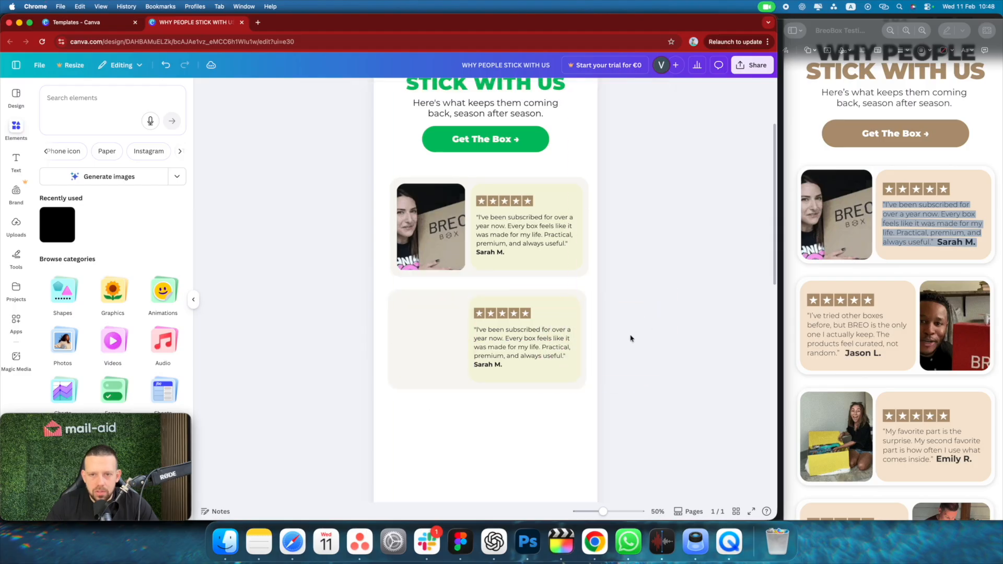
key(super+z)
Move the second card's photo out below the card, and shift the green panel with its stars and quote to the card's left side
scroll(464, 426, down, 1)
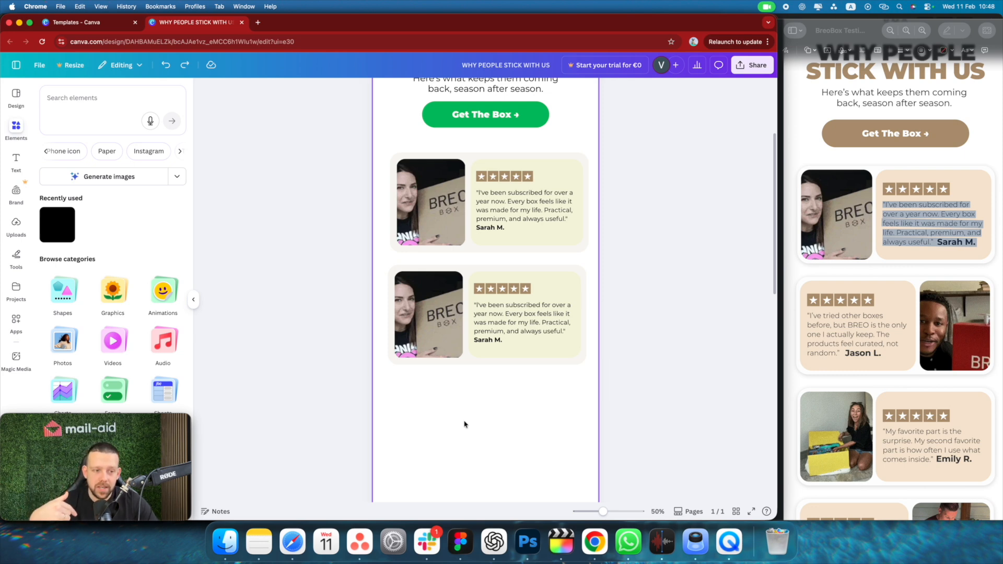
scroll(465, 424, down, 1)
click(442, 312)
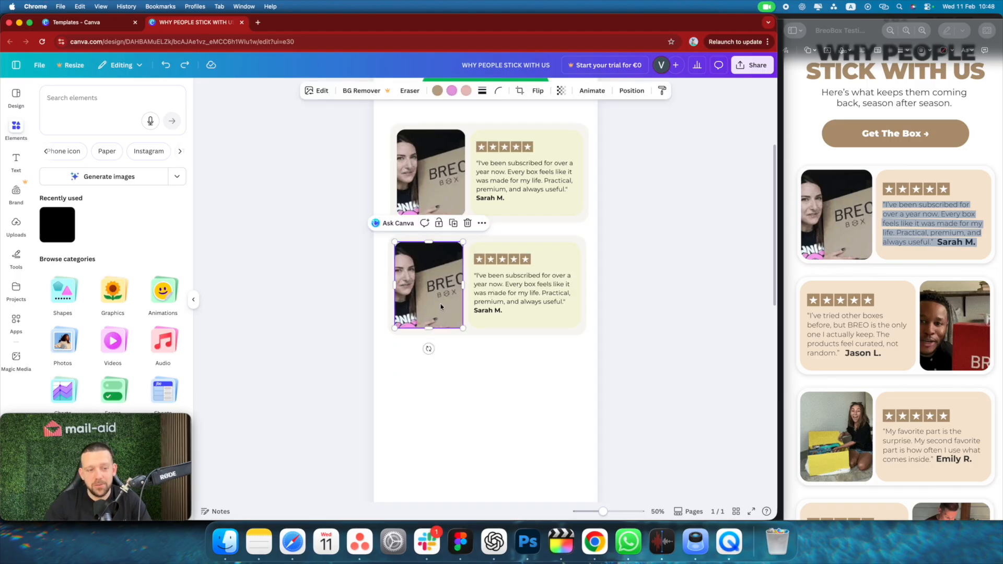
drag(437, 276, 459, 411)
click(521, 263)
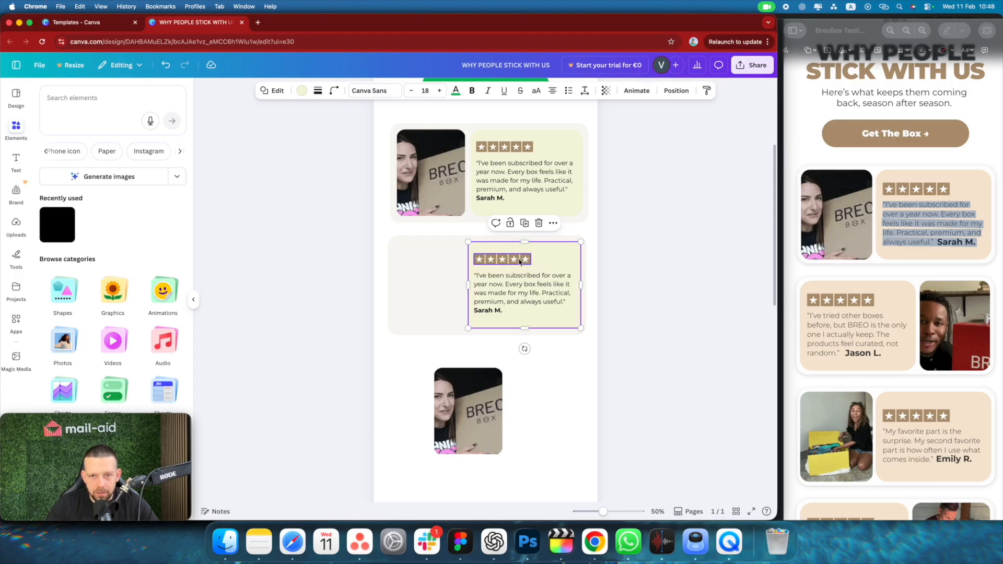
shift+click(519, 262)
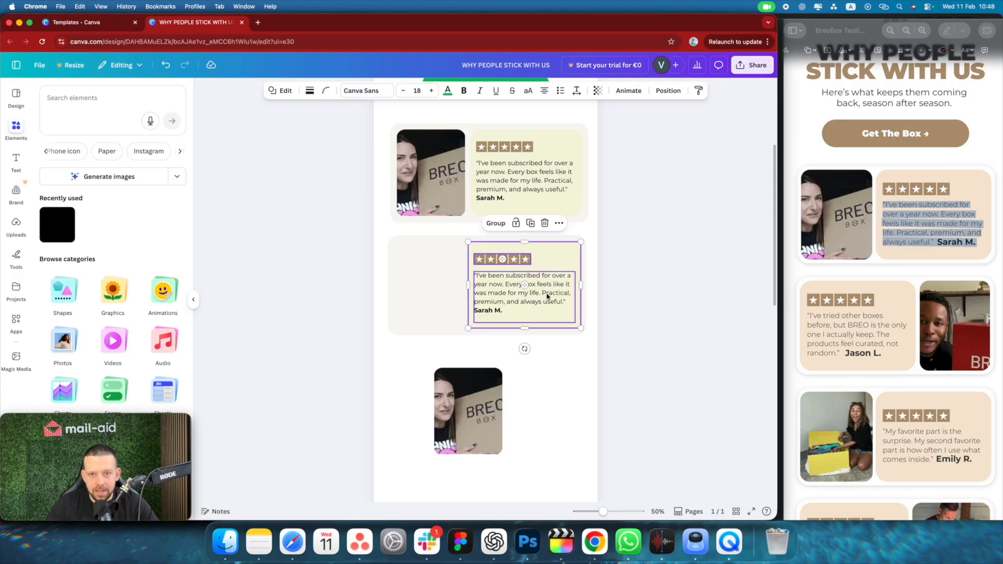
shift+click(546, 296)
drag(553, 291, 476, 286)
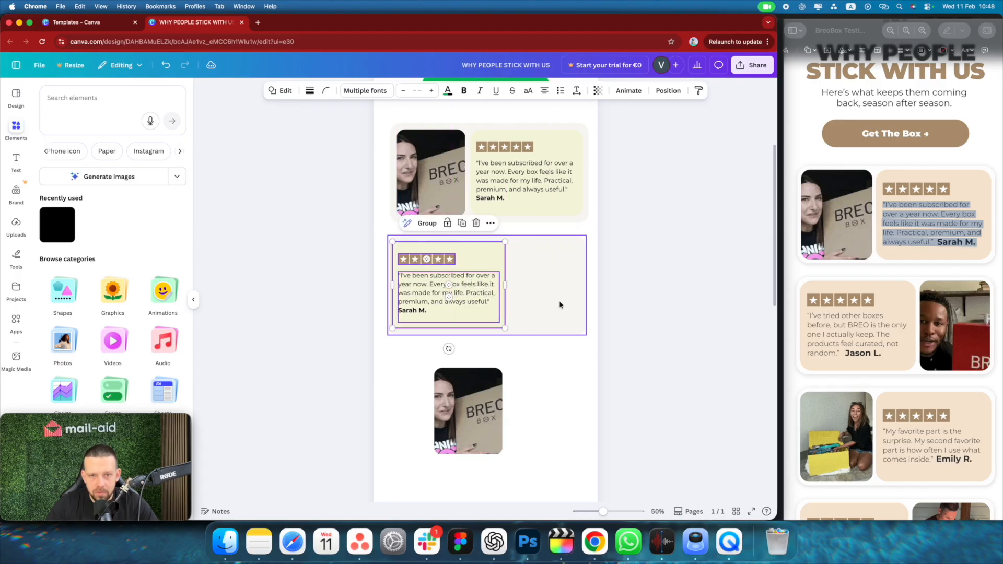
Place the photo on the right side of the second card and nudge it slightly left to even out the margin
click(472, 413)
drag(472, 413, 549, 289)
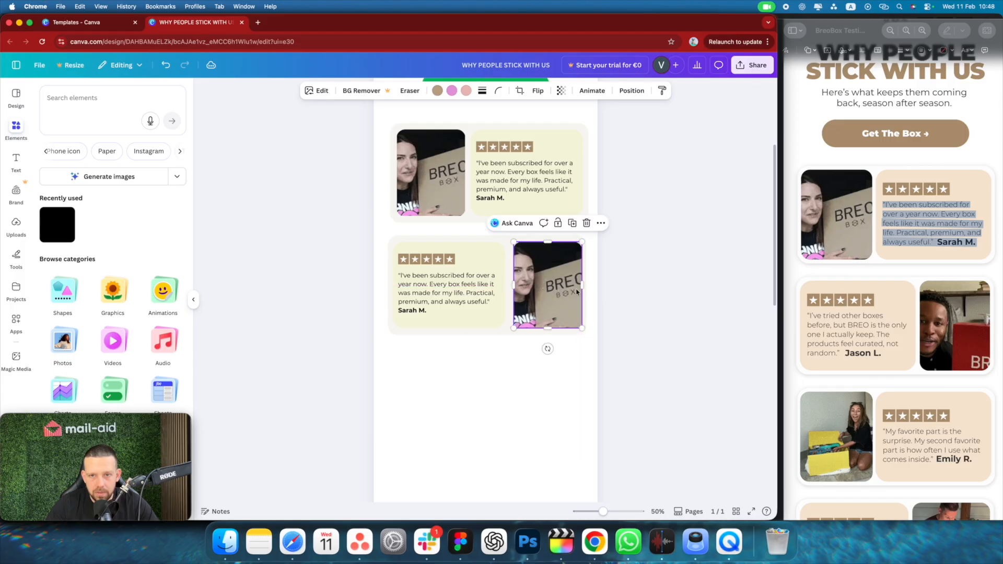
key(Left)
key(Left)
key(Left)
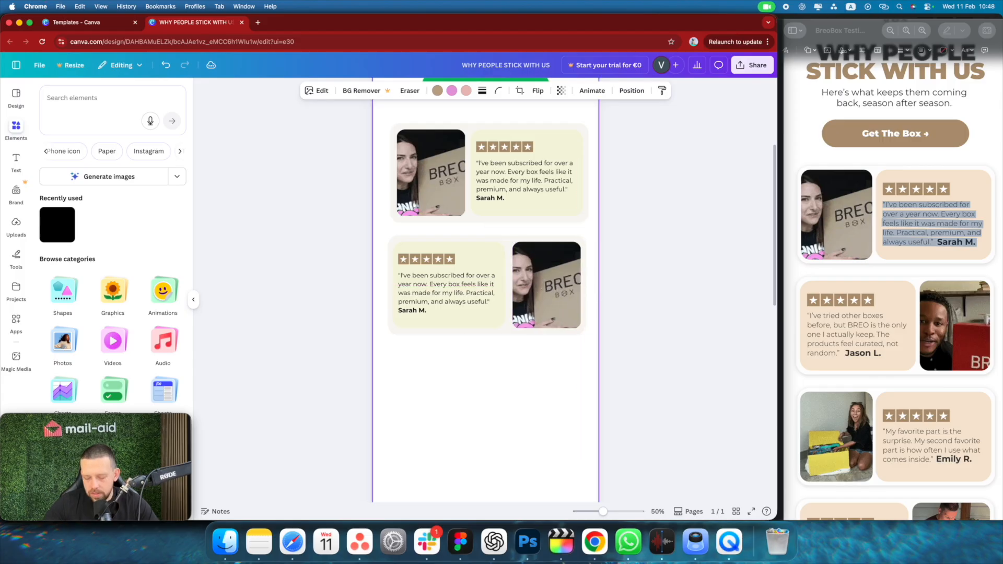
Nudge the second card's green panel, stars and quote together slightly to the right, closer to the photo
key(super+plus)
click(432, 233)
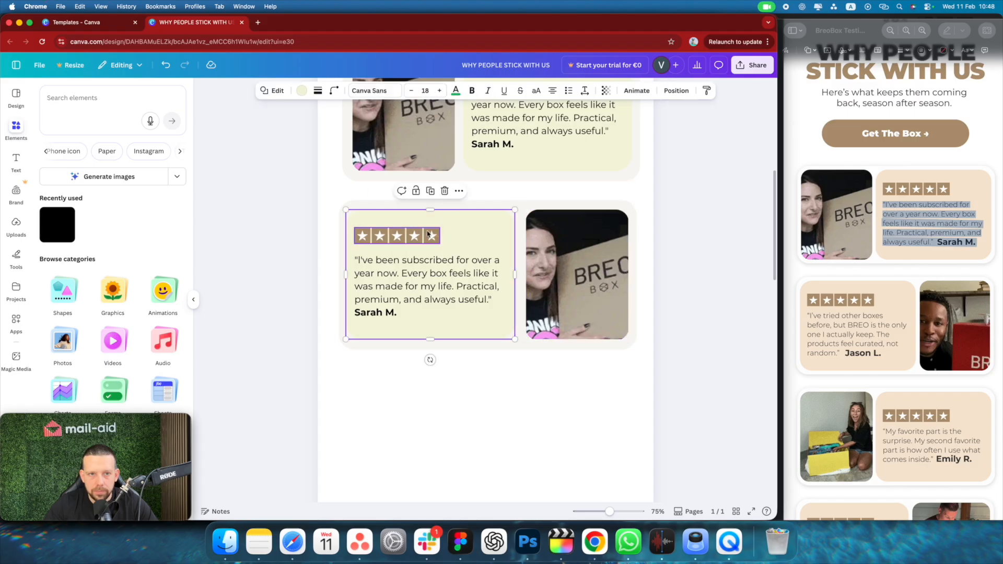
key(Right)
key(Right)
key(Right)
key(Right)
key(Right)
key(Right)
click(541, 378)
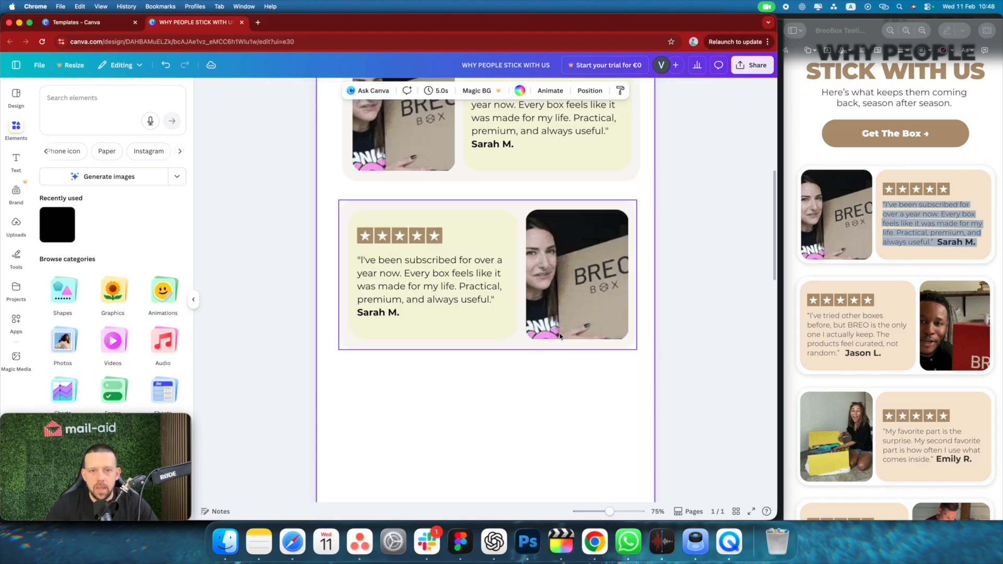
Replace the second card's photo with the uploaded picture of the man holding a red box
click(16, 225)
drag(169, 347, 563, 286)
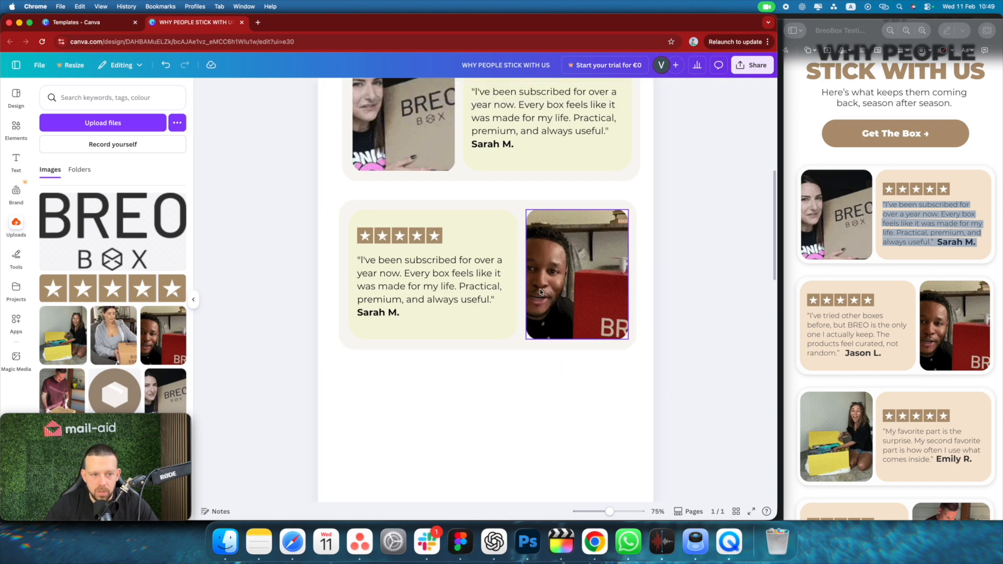
scroll(491, 251, up, 1)
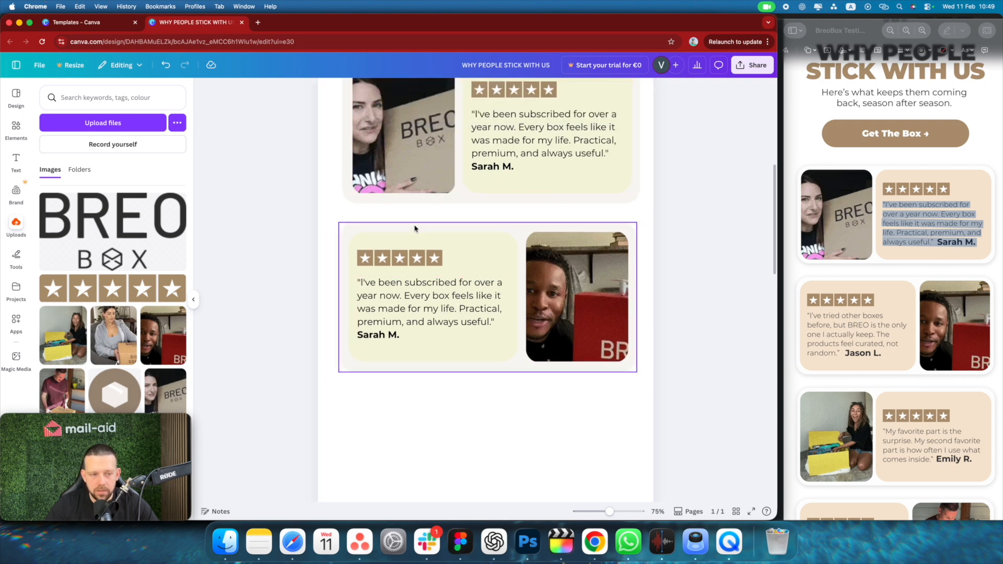
scroll(415, 225, up, 2)
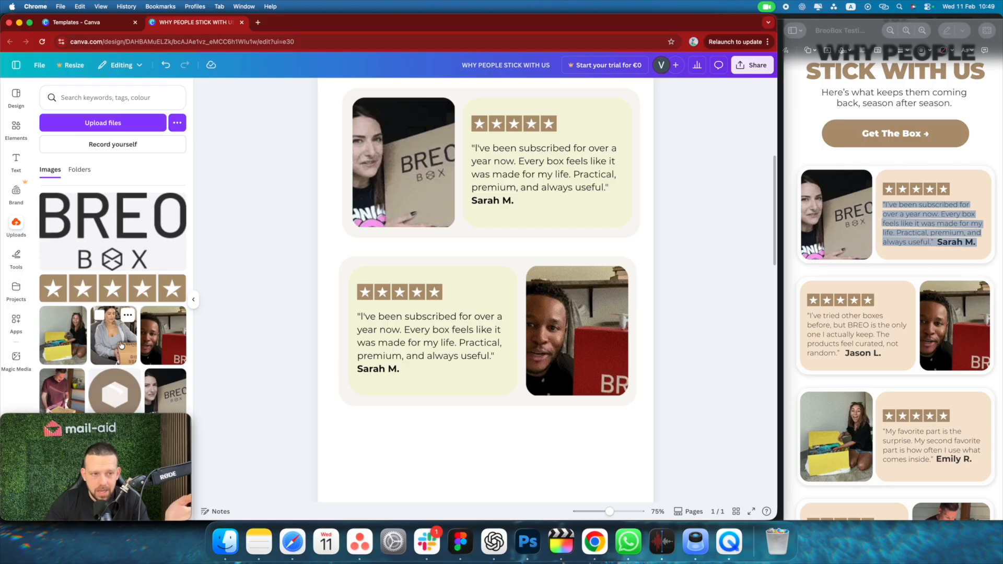
drag(114, 334, 566, 329)
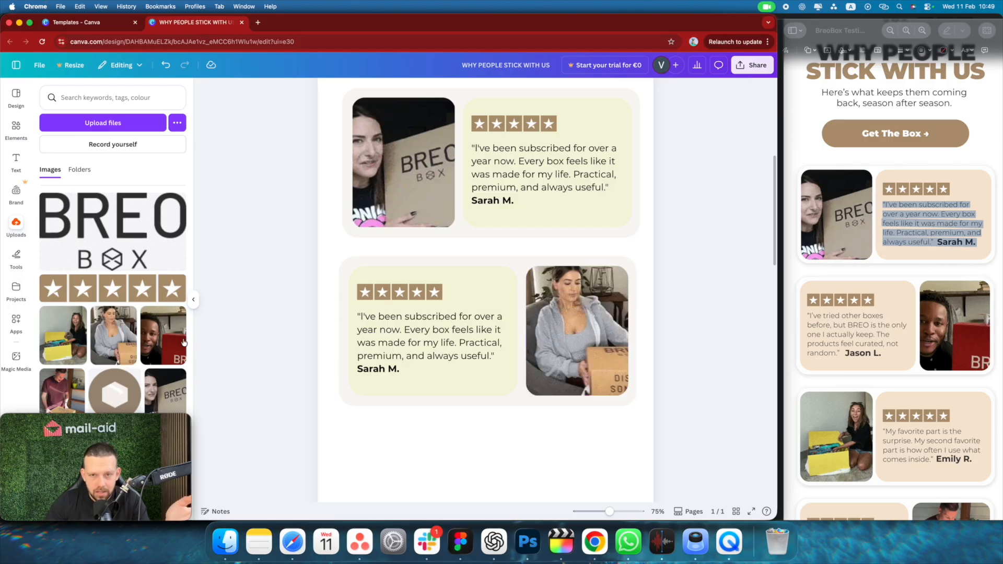
drag(168, 358, 577, 334)
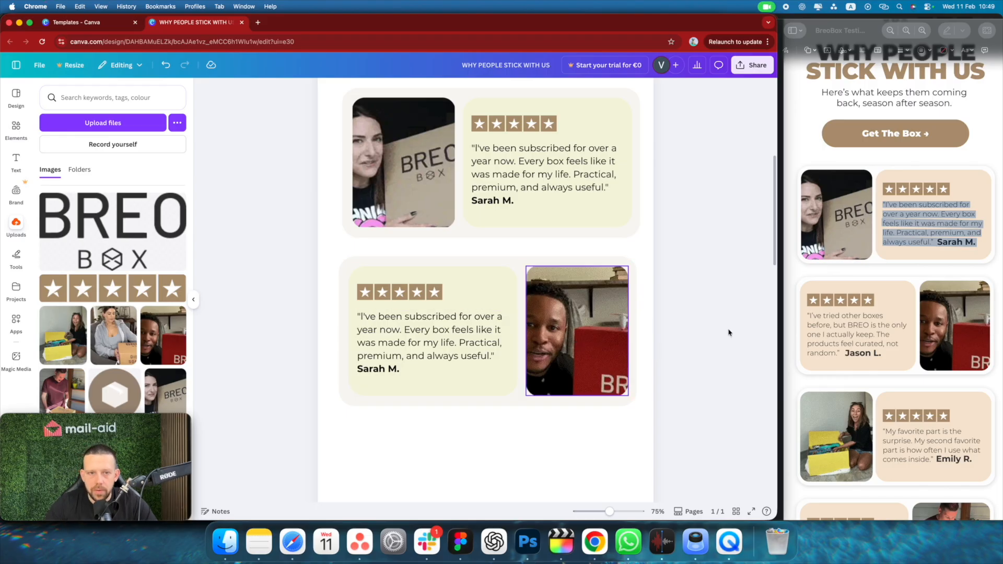
Copy the second testimonial's quote together with the customer's name from the reference design in Preview
click(810, 338)
drag(807, 315, 883, 355)
key(super+c)
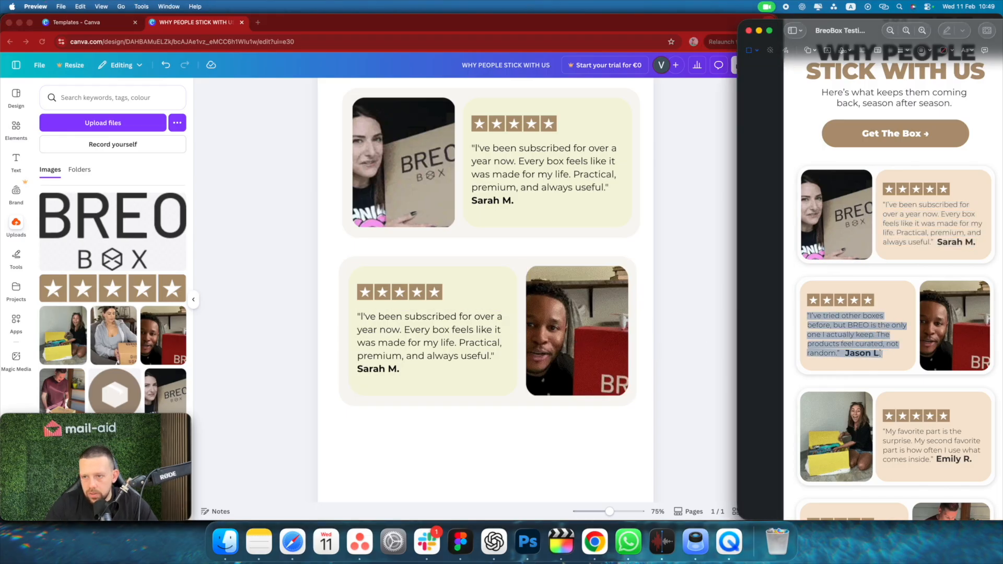
Replace the quote in the second testimonial card with the copied "I've tried other boxes before" review text
click(372, 334)
double_click(372, 336)
key(super+v)
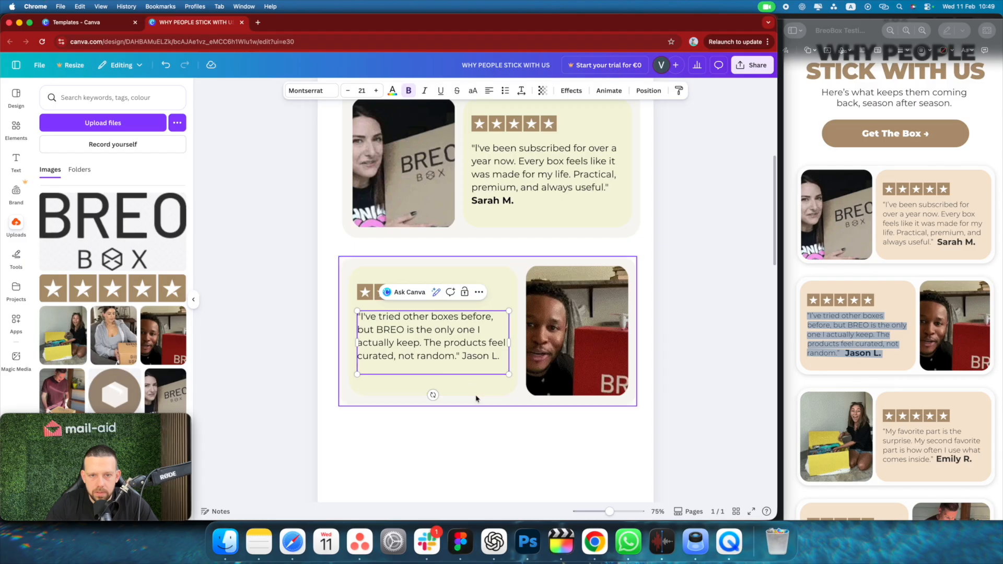
Make the reviewer's name at the end of the second card's quote bold
double_click(466, 355)
drag(466, 355, 496, 356)
double_click(474, 356)
click(407, 90)
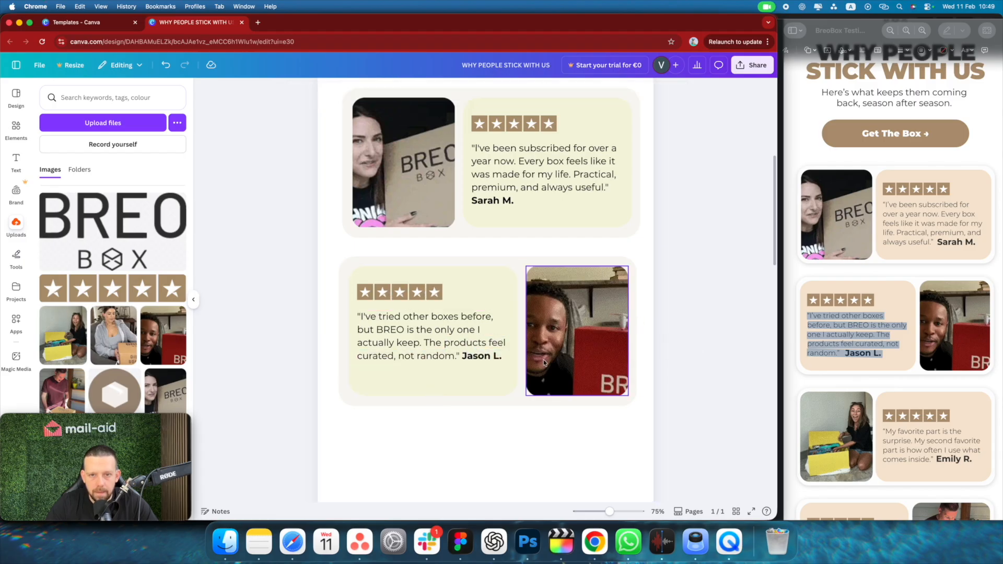
click(696, 343)
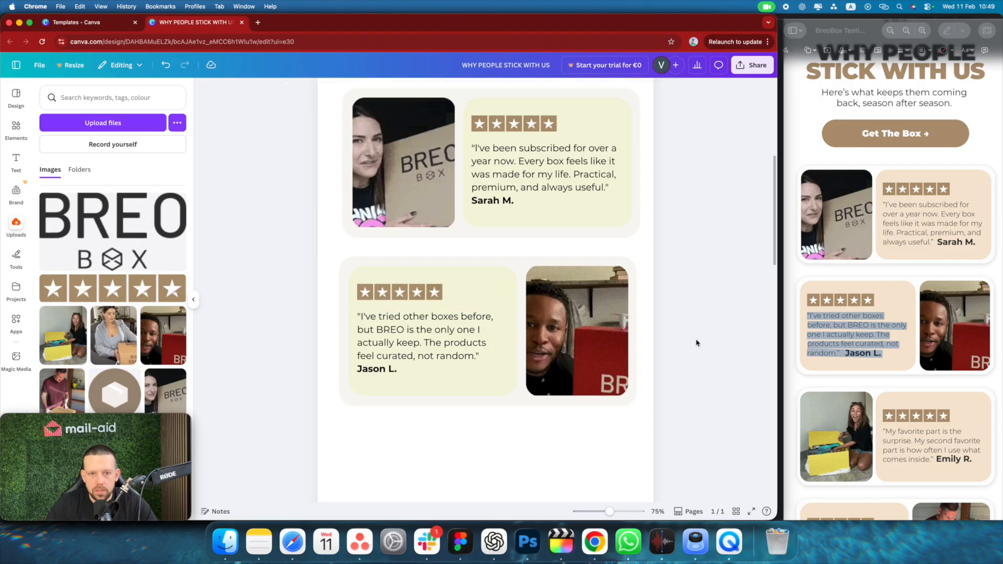
Duplicate the first testimonial card with all its elements and place the copy below the second card
key(super+minus)
scroll(682, 351, up, 2)
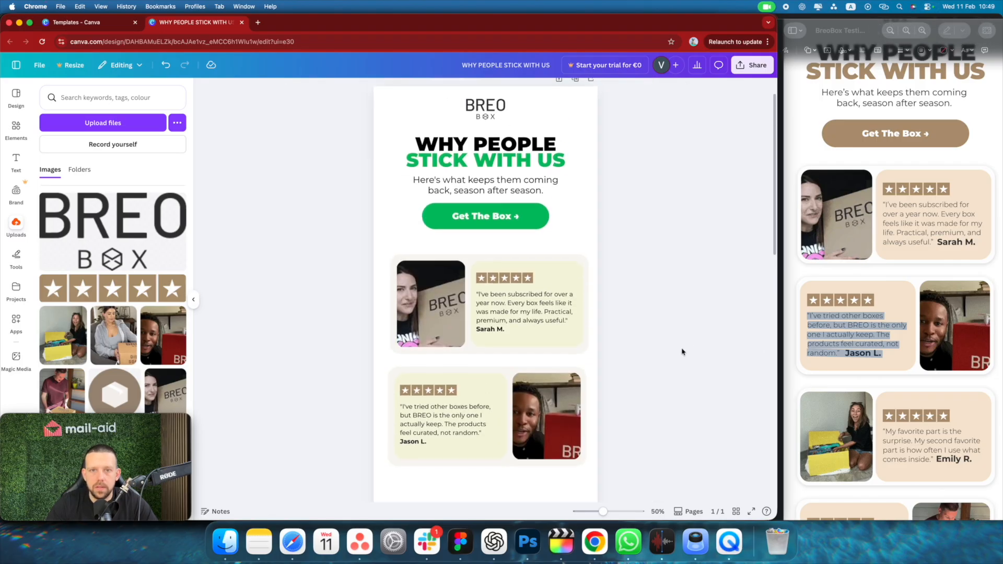
scroll(682, 352, down, 2)
drag(656, 226, 352, 177)
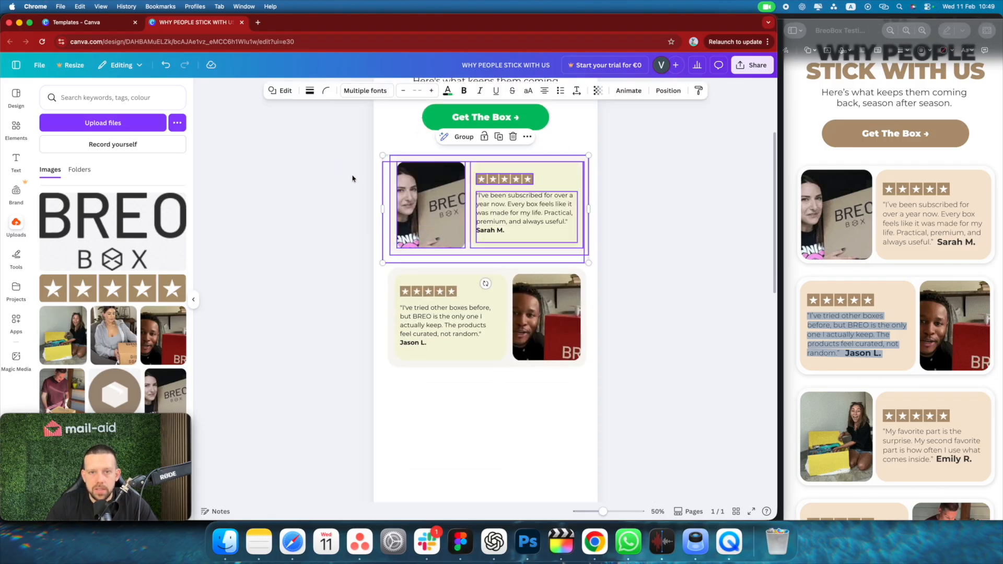
drag(506, 208, 512, 422)
scroll(523, 332, down, 2)
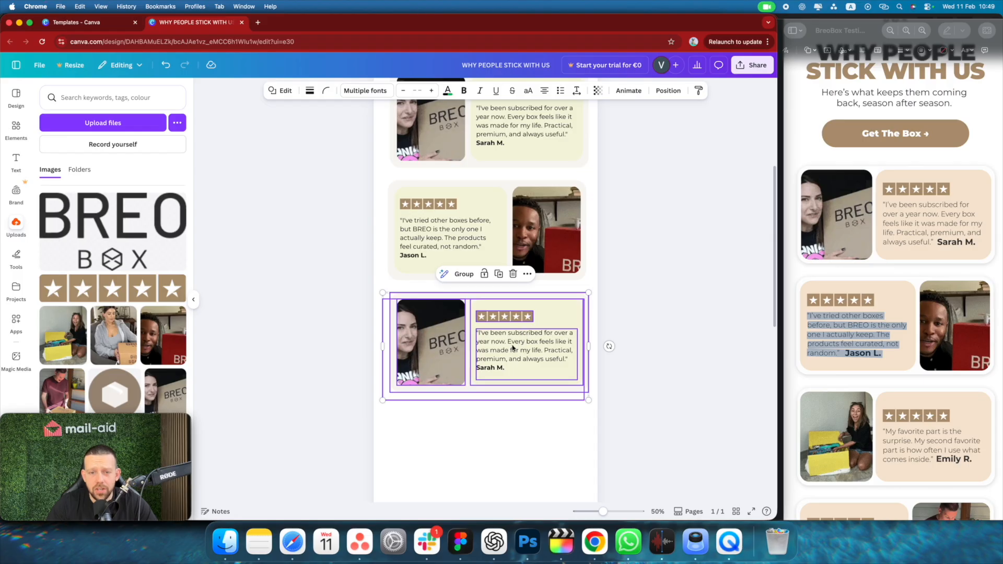
drag(512, 349, 513, 346)
scroll(569, 328, down, 1)
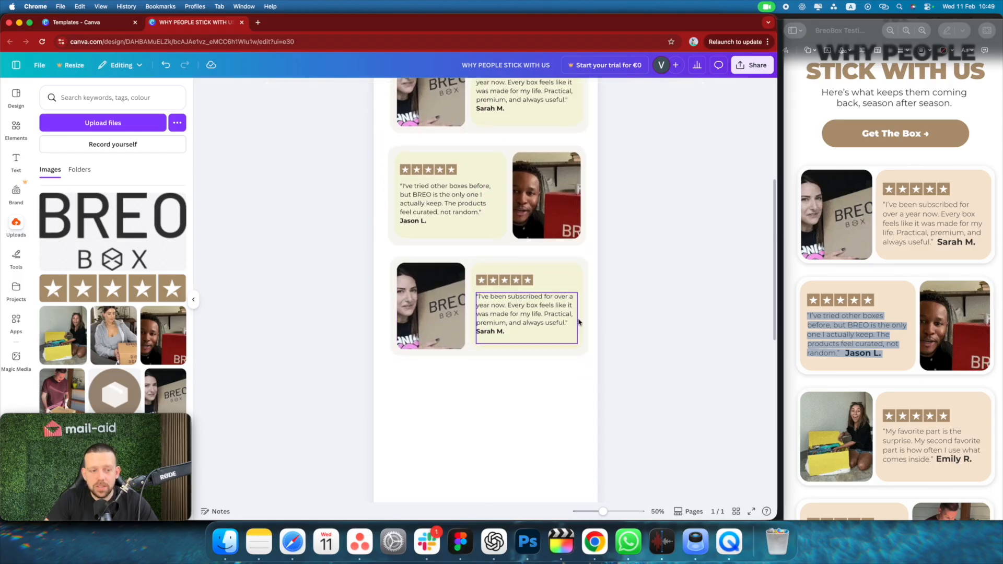
scroll(443, 278, up, 1)
scroll(439, 280, down, 1)
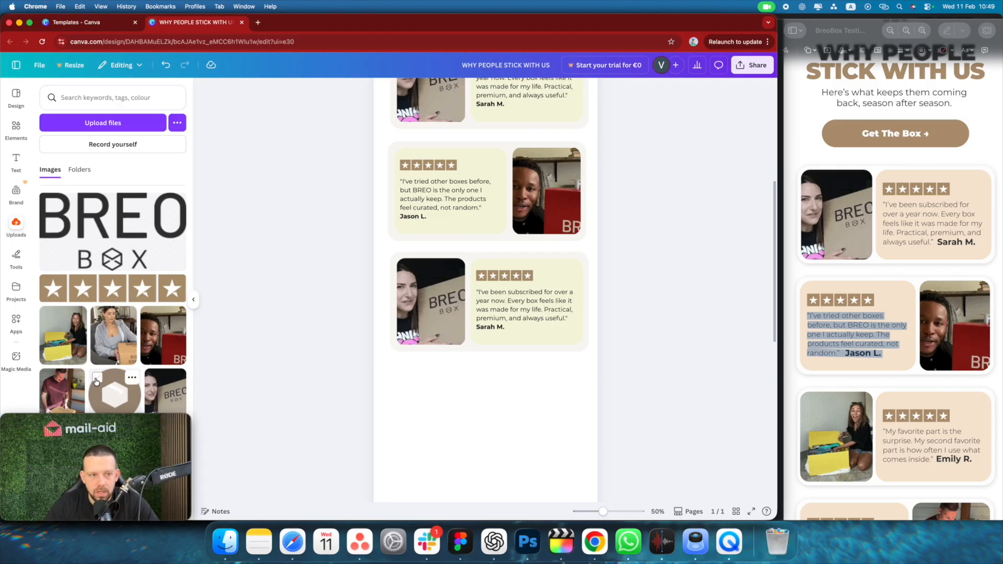
Fill the third card with the yellow-box photo and the "My favorite part is the surprise" review copied from the reference PDF
drag(63, 334, 410, 302)
click(882, 343)
scroll(882, 343, down, 5)
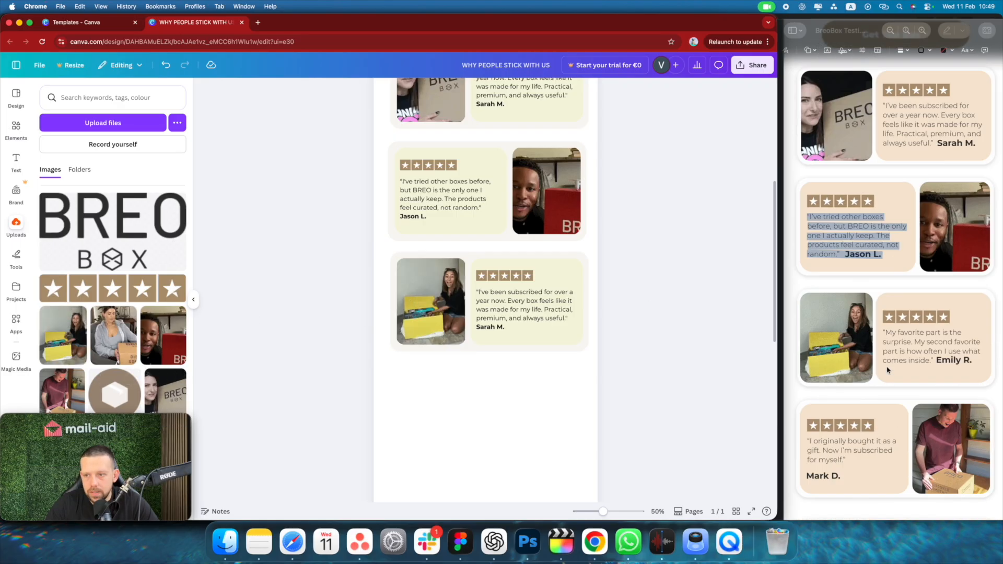
drag(883, 314, 951, 328)
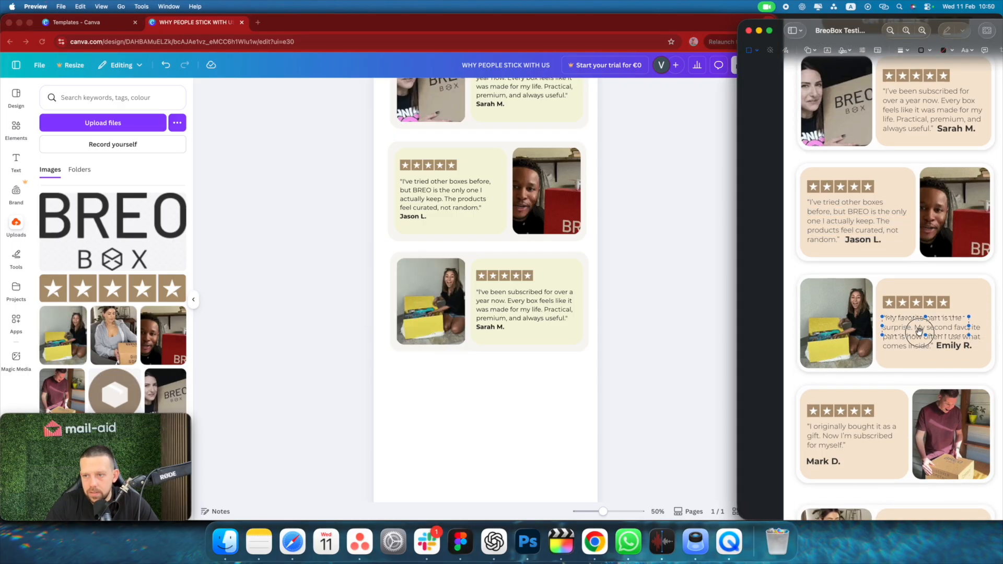
drag(882, 316, 971, 346)
key(super+c)
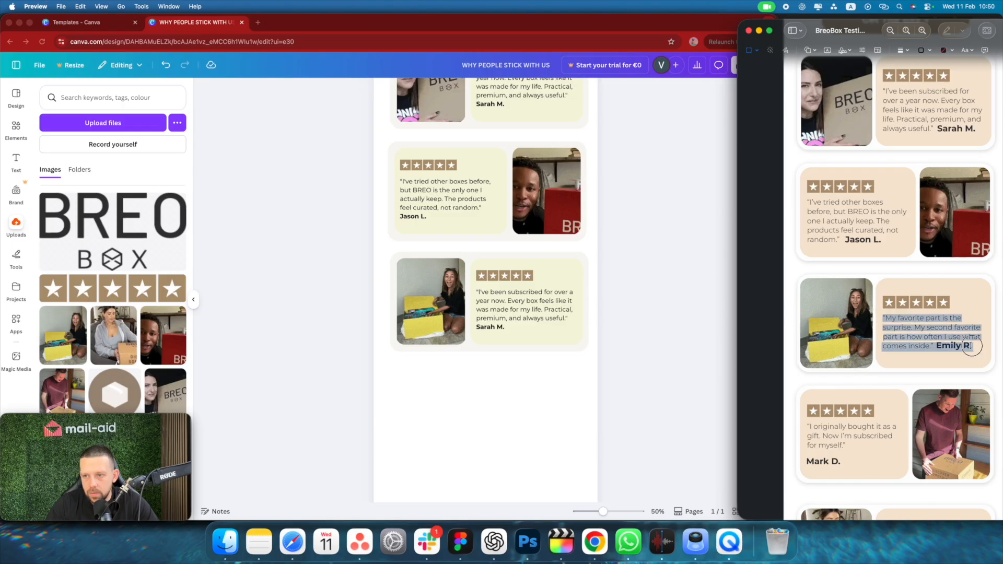
click(474, 290)
double_click(494, 309)
key(super+v)
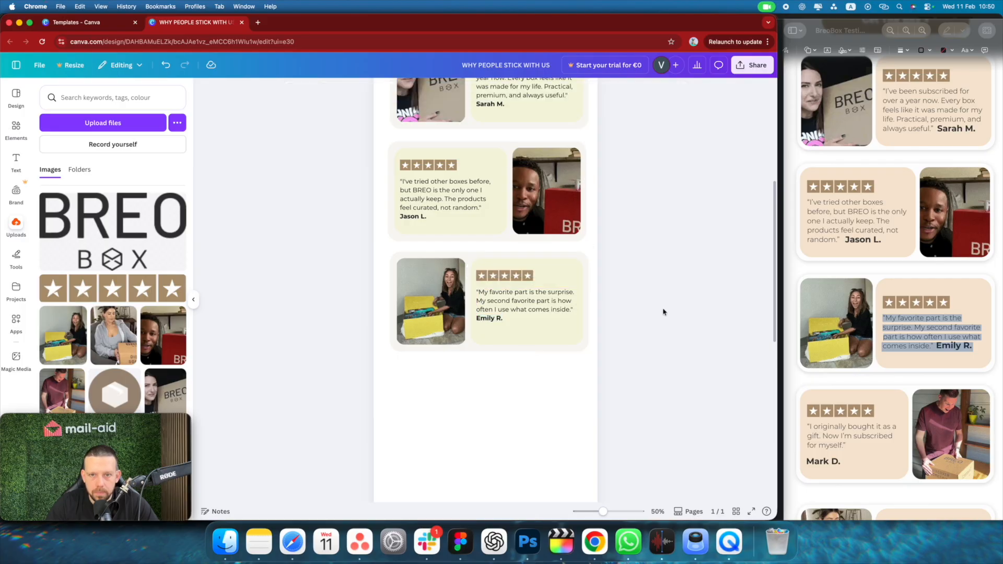
click(551, 325)
drag(573, 307, 573, 307)
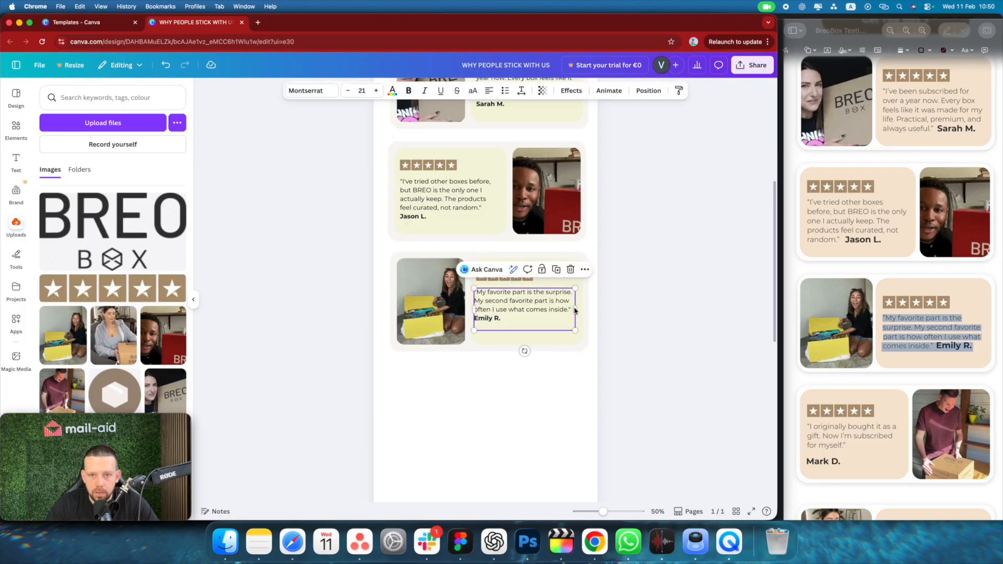
key(super+z)
click(591, 321)
Duplicate the second testimonial card and place the copy below the third card
scroll(670, 322, up, 1)
scroll(670, 323, up, 1)
drag(656, 284, 365, 215)
scroll(591, 319, down, 1)
key(super+d)
drag(541, 205, 540, 415)
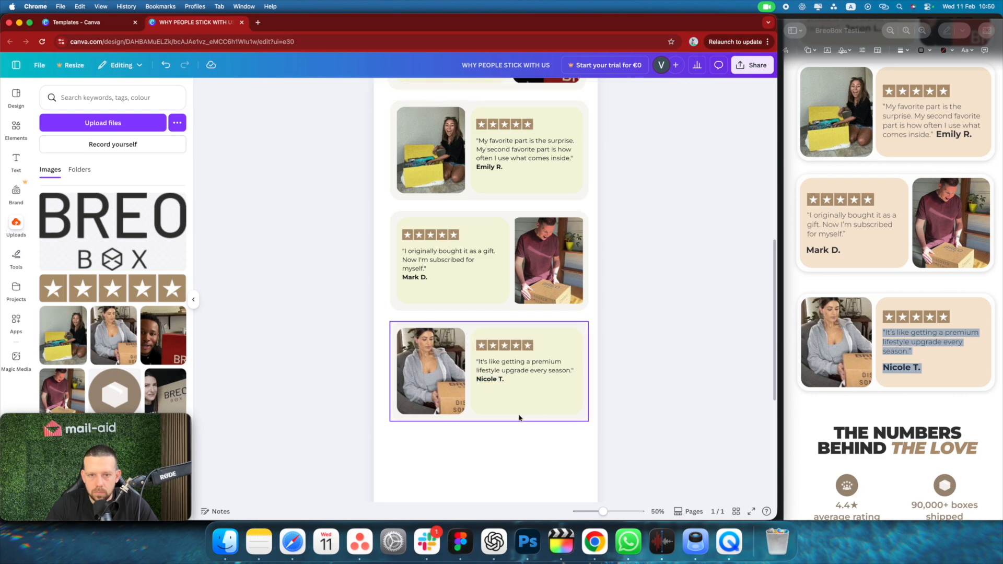
Examine the layout of the five testimonial cards and the next section of the reference design
scroll(627, 363, up, 3)
scroll(627, 363, down, 6)
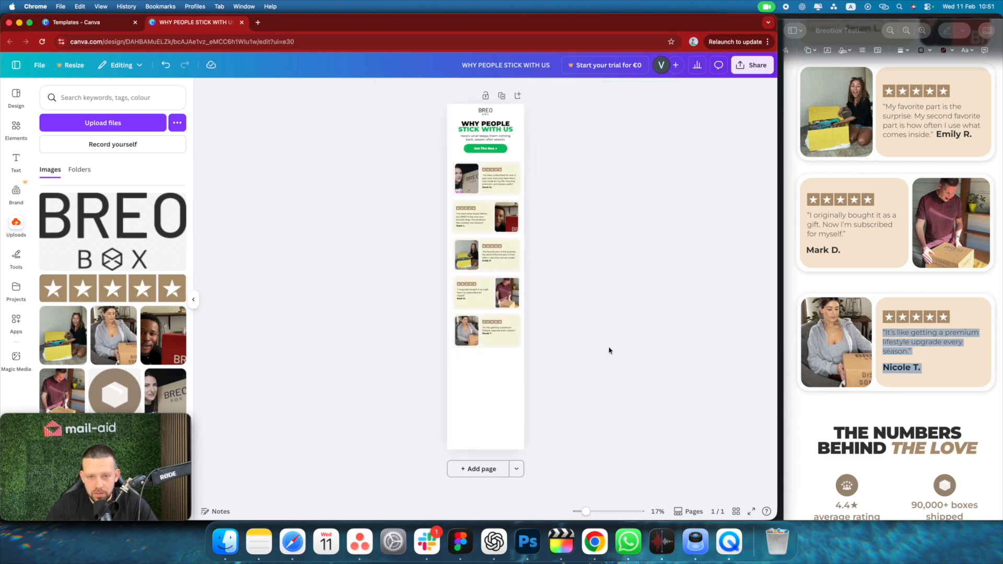
scroll(609, 350, up, 2)
scroll(486, 203, up, 3)
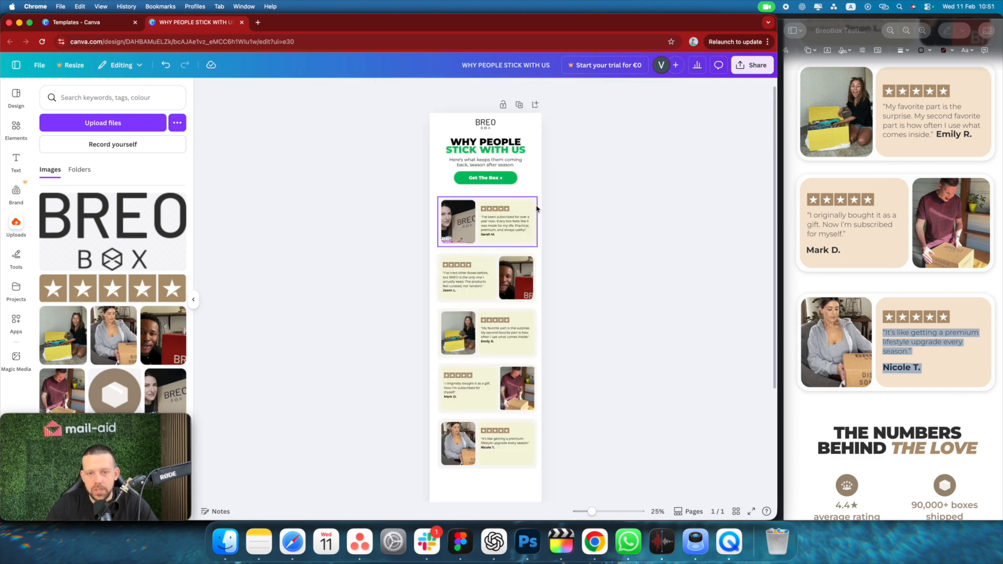
scroll(543, 339, down, 2)
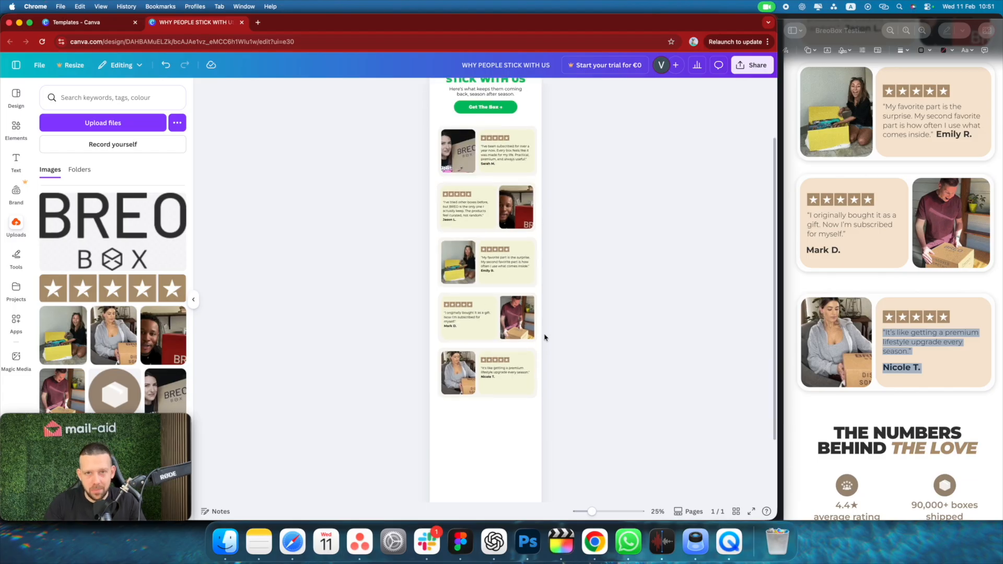
scroll(895, 197, down, 5)
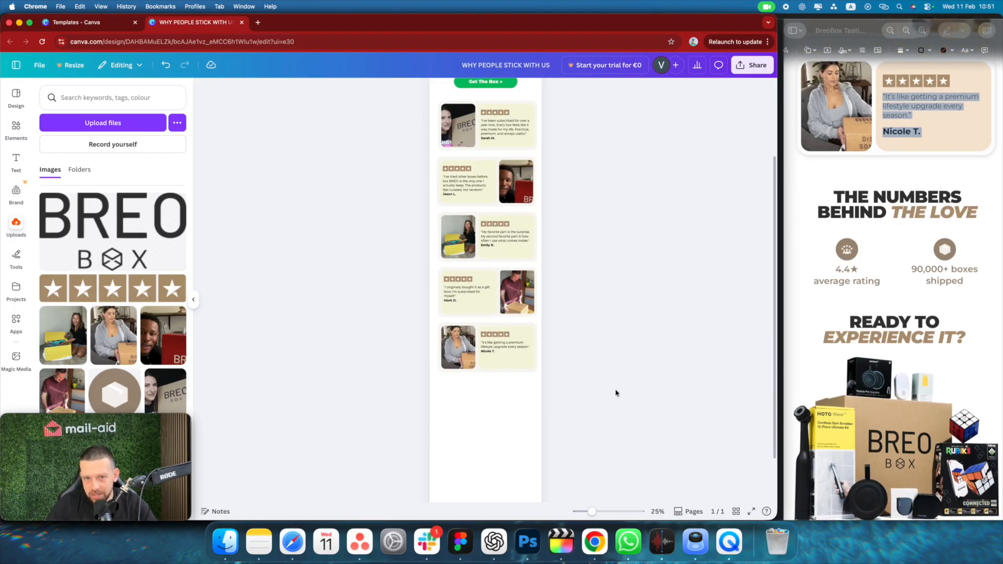
scroll(546, 399, down, 2)
scroll(547, 398, up, 4)
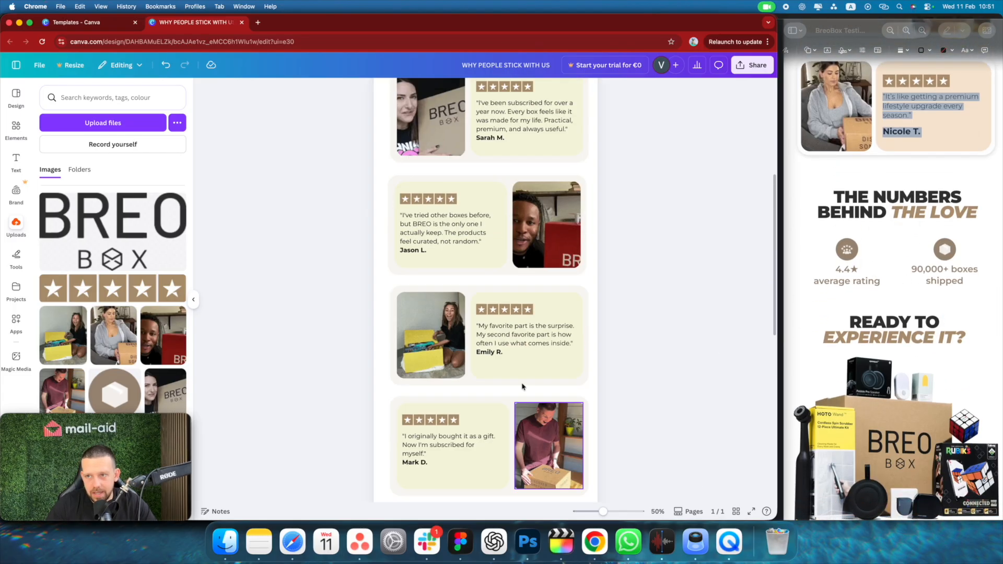
Add a two-line headline reading "THE NUMBERS BEHIND THE LOVE" below the last testimonial card
scroll(522, 386, up, 5)
click(524, 170)
mouse_move(525, 193)
mouse_down()
mouse_move(517, 459)
mouse_move(515, 190)
mouse_up()
double_click(507, 209)
text(THE)
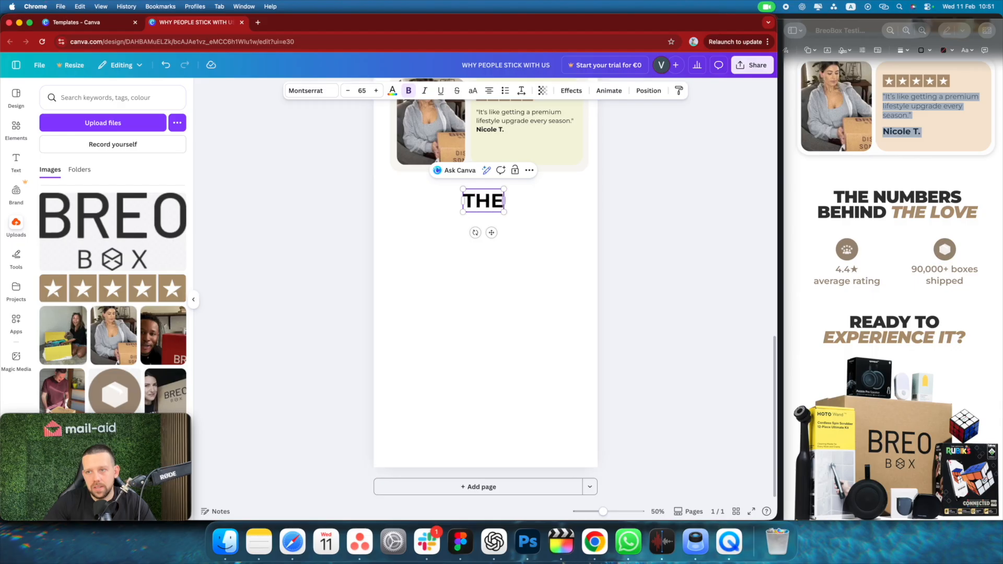
text( NUMBERS)
key(BackSpace)
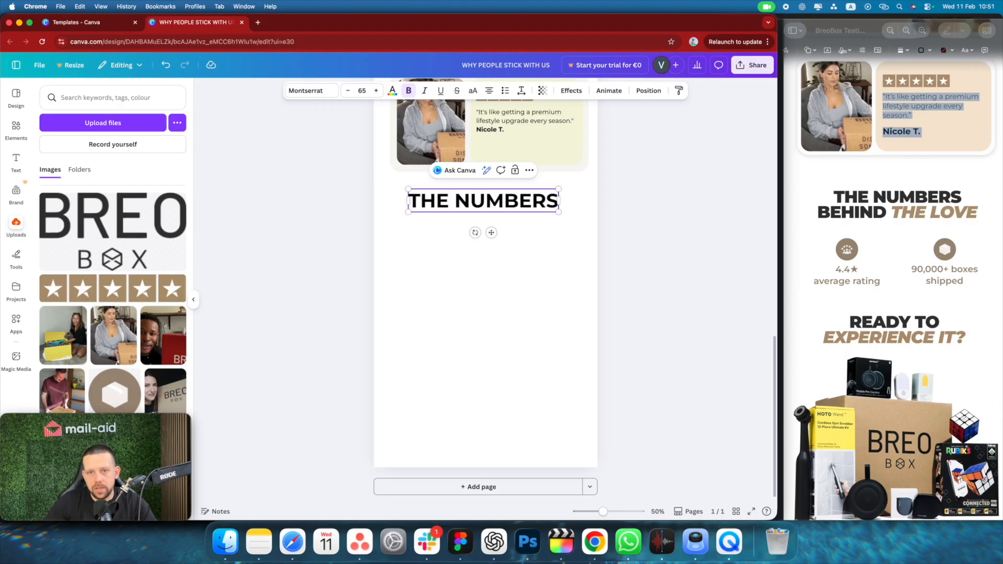
text(BEHIND THE LOVE)
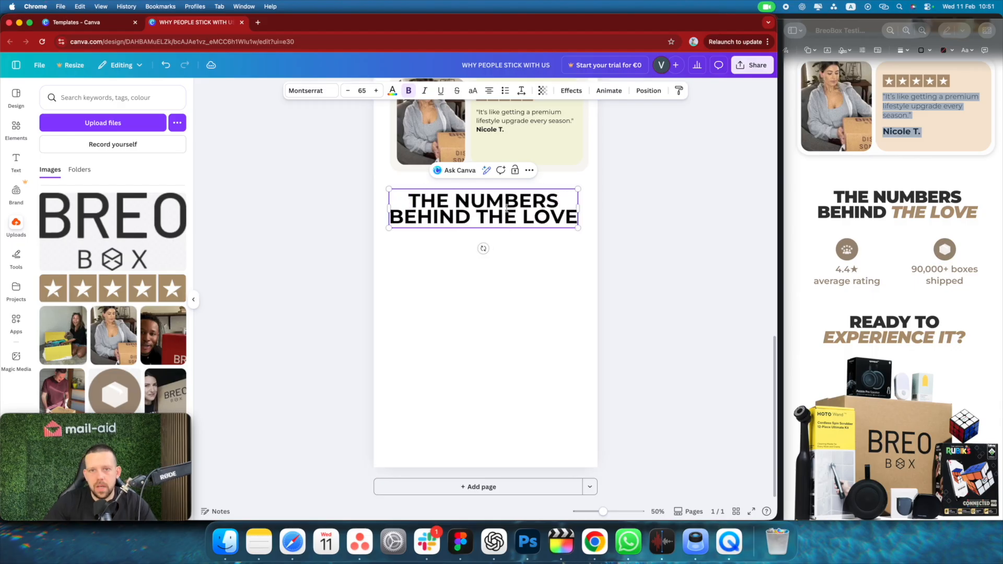
Colour "THE LOVE" in the document's green and centre the new headline horizontally on the page
drag(492, 213, 541, 214)
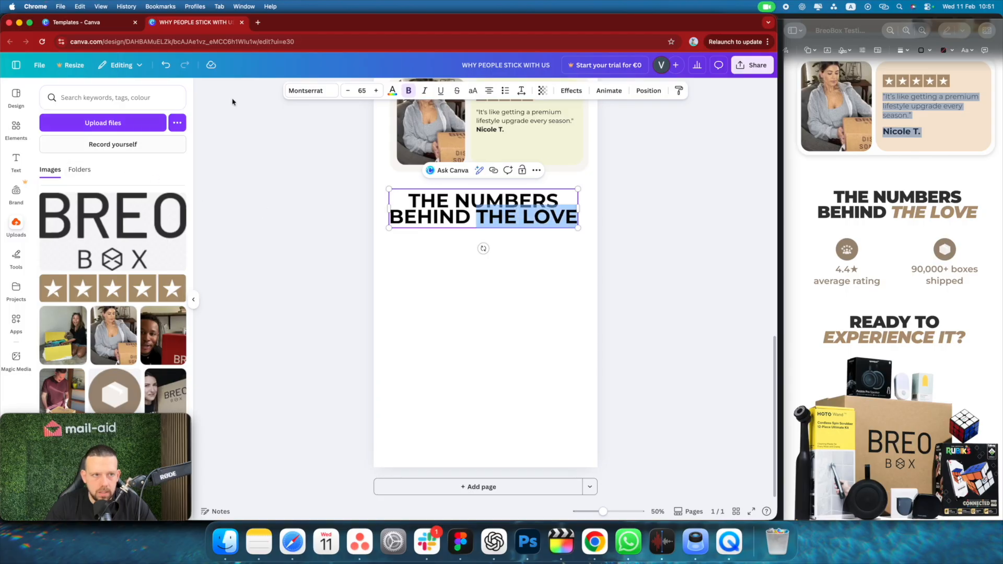
click(389, 90)
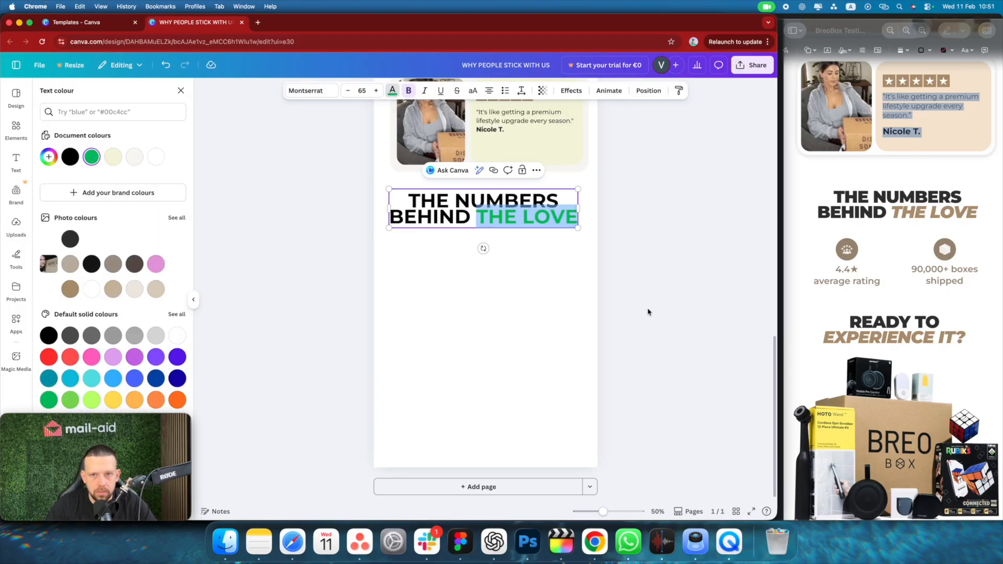
key(Escape)
key(Escape)
right_click(528, 209)
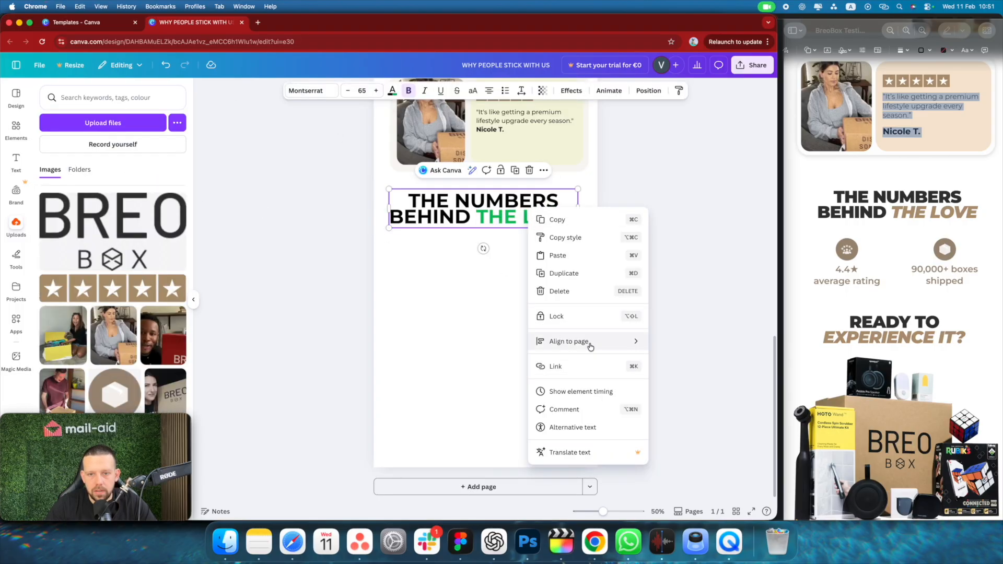
mouse_move(604, 342)
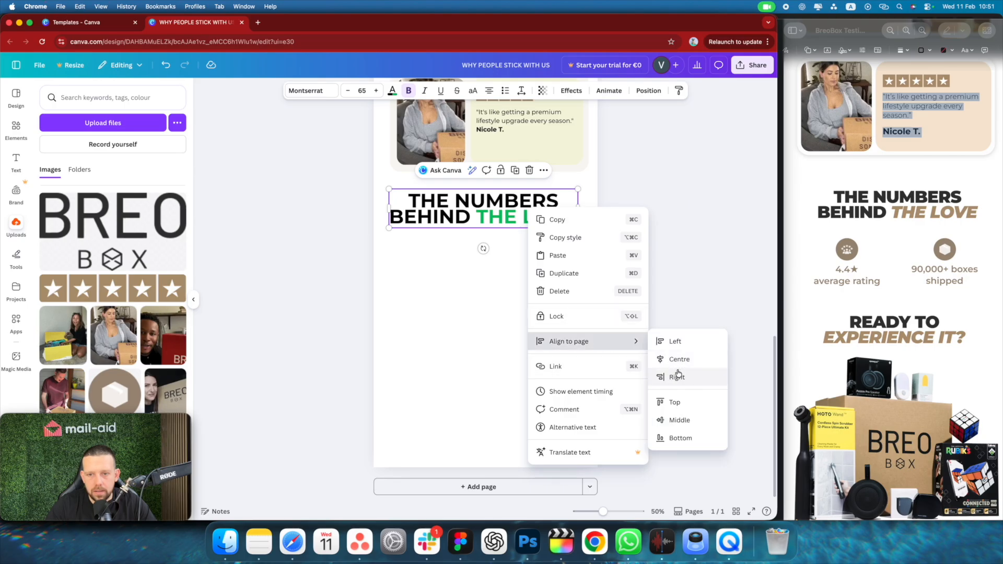
click(678, 360)
Change the "THE NUMBERS BEHIND THE LOVE" headline to a heavier Montserrat weight
click(322, 91)
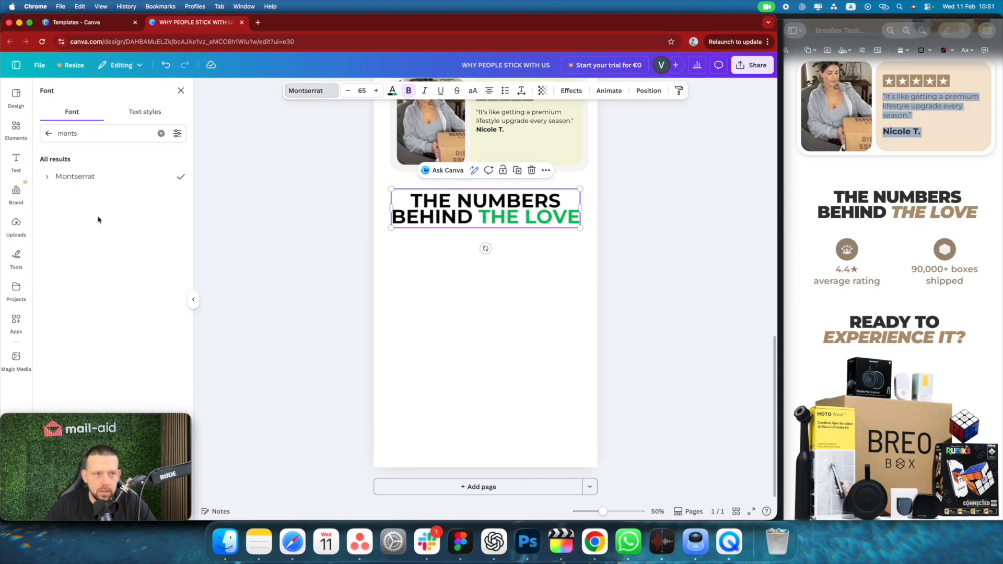
click(47, 176)
click(95, 339)
click(701, 315)
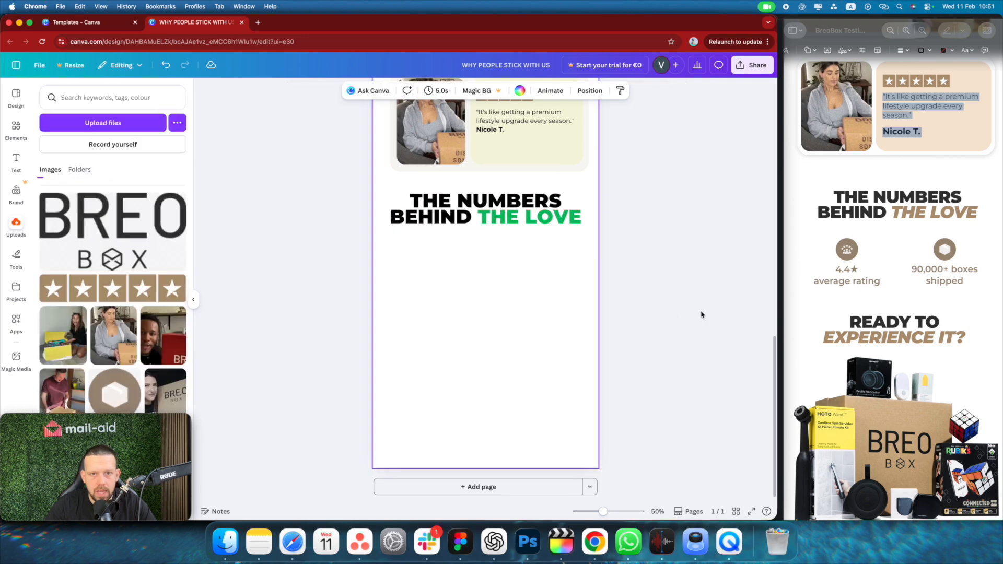
click(686, 312)
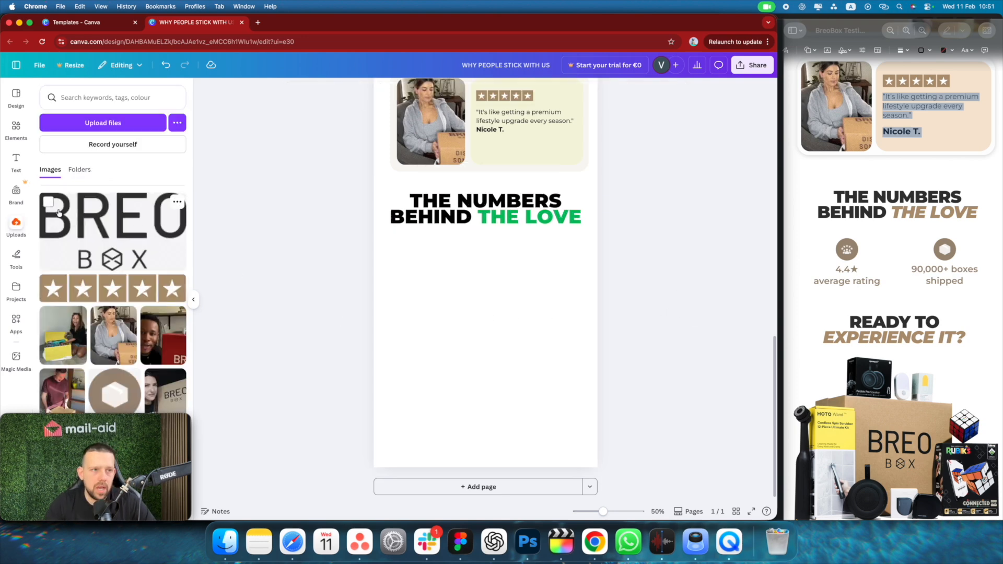
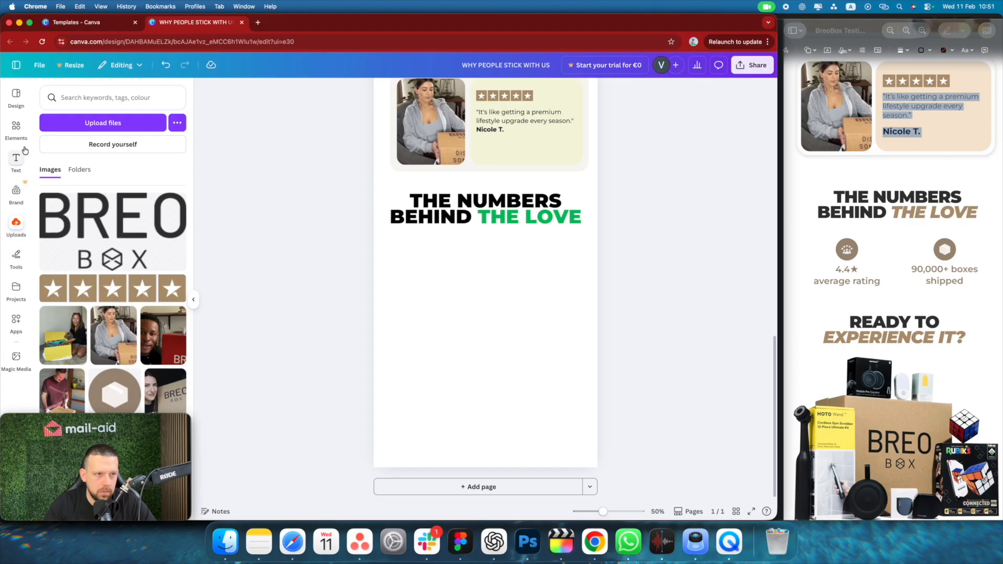
Add the uploaded round box icon, shrink it to a small badge and place it below the headline's right half
click(119, 413)
scroll(455, 296, up, 4)
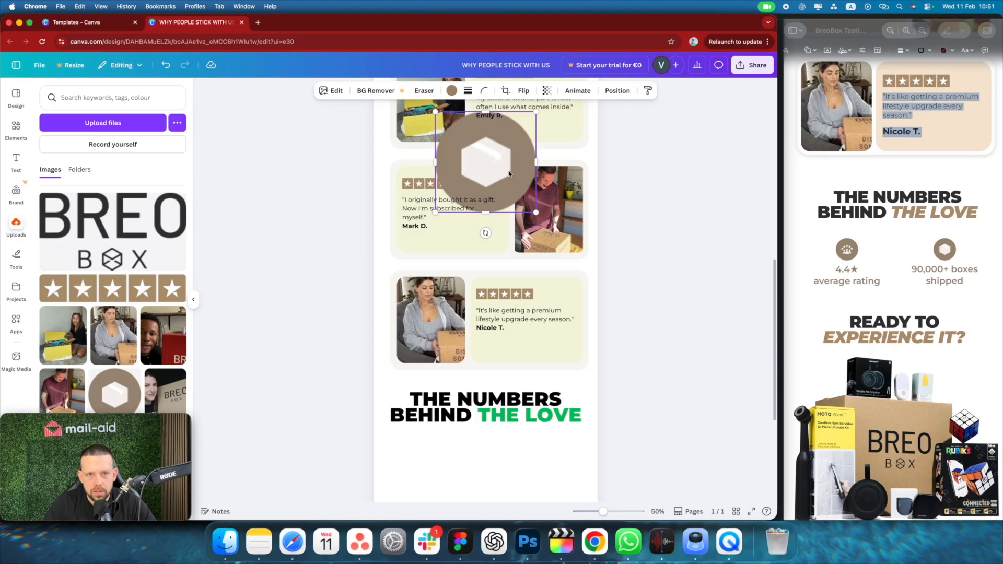
drag(509, 174, 547, 371)
drag(577, 409, 544, 291)
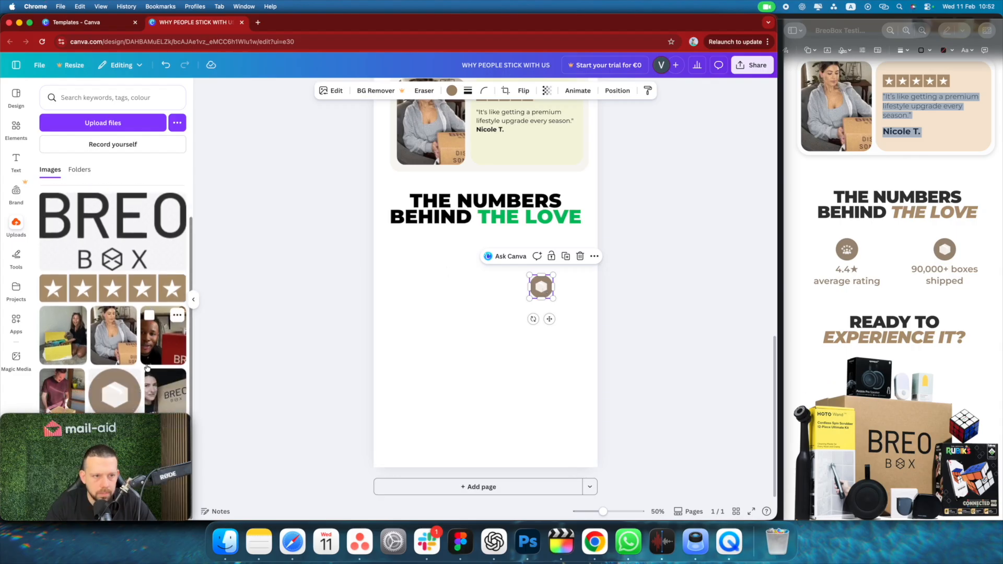
Add the uploaded people-with-stars icon below the headline, to the left of the box icon
drag(94, 418, 325, 419)
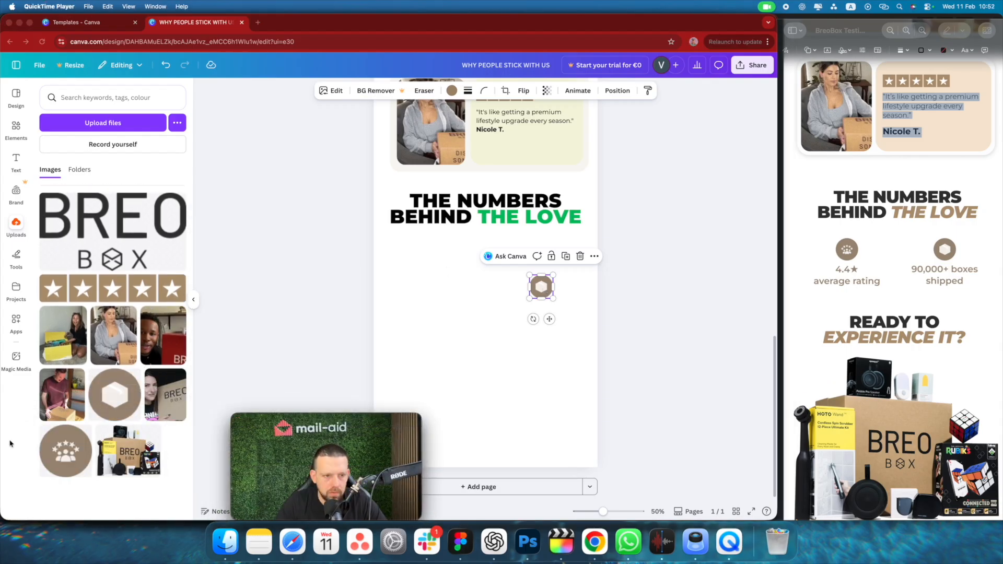
click(479, 372)
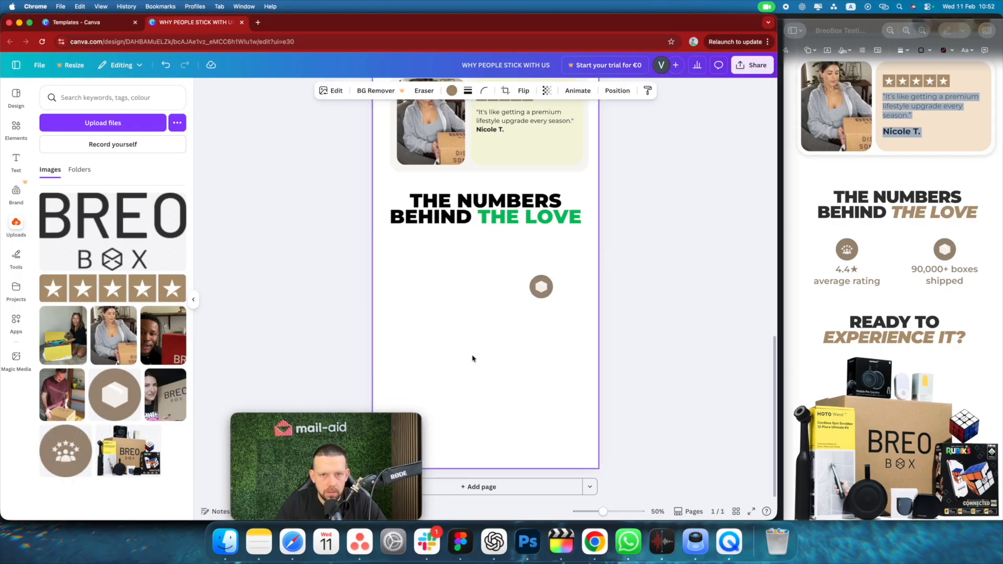
scroll(472, 358, up, 4)
scroll(502, 246, down, 4)
drag(509, 208, 483, 266)
click(124, 443)
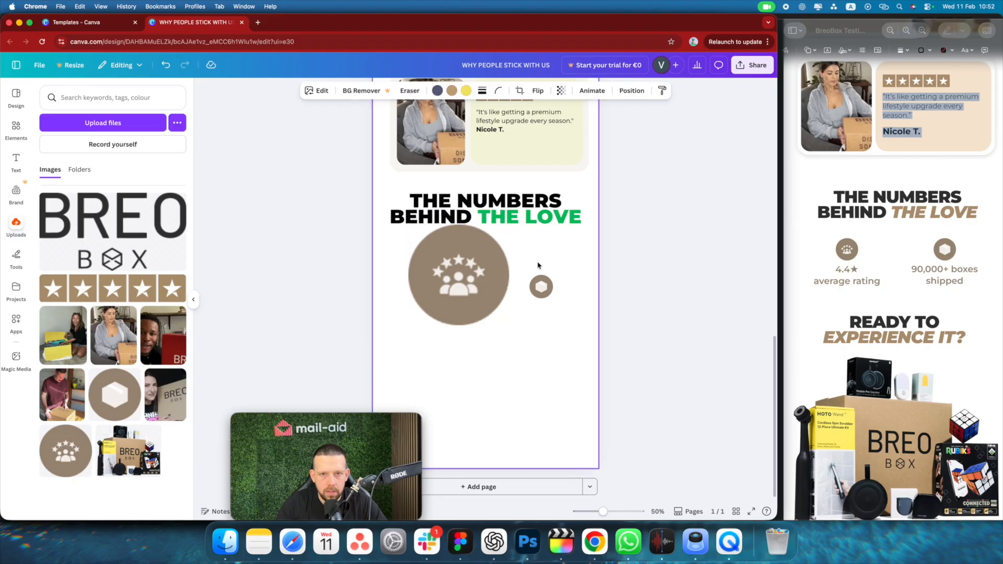
Place the uploaded BREO Box product photo in the lower part of the page, below the icons
scroll(540, 286, up, 5)
drag(501, 268, 517, 474)
scroll(512, 337, down, 4)
drag(315, 423, 86, 420)
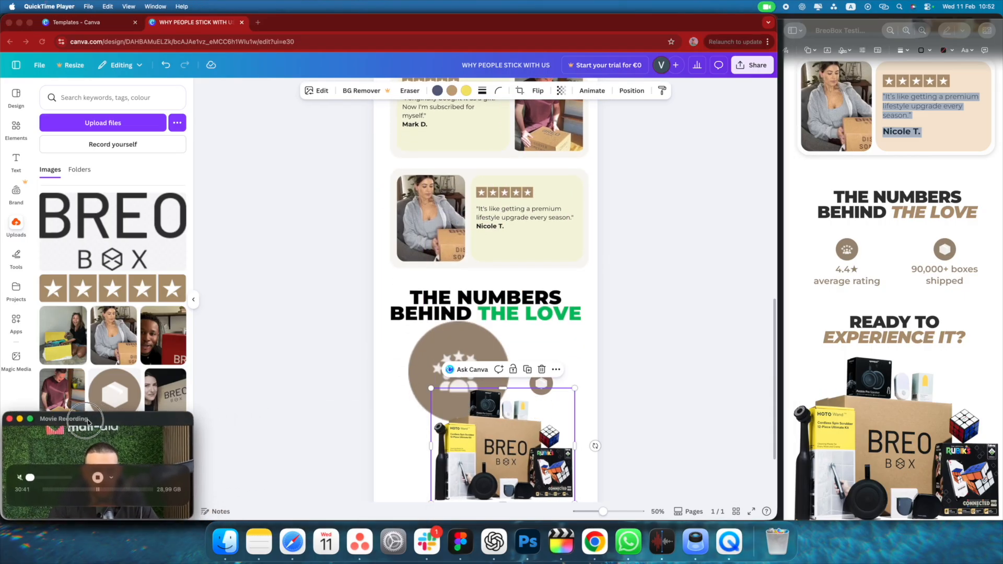
scroll(571, 304, down, 3)
click(571, 304)
Shrink the people-with-stars icon to a badge about the box icon's size and place it below the headline's left half
click(452, 259)
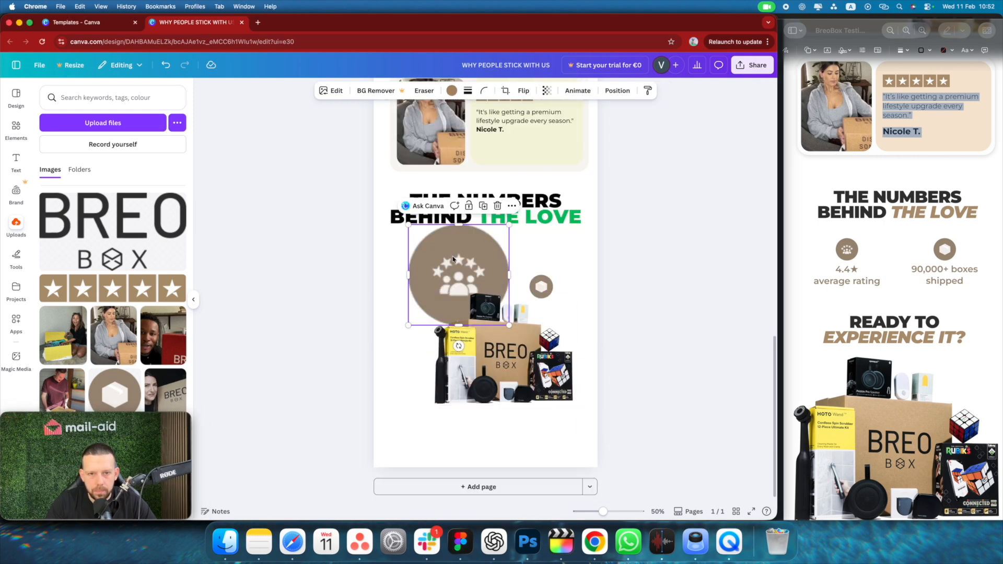
drag(509, 325, 542, 288)
key(super+plus)
key(super+plus)
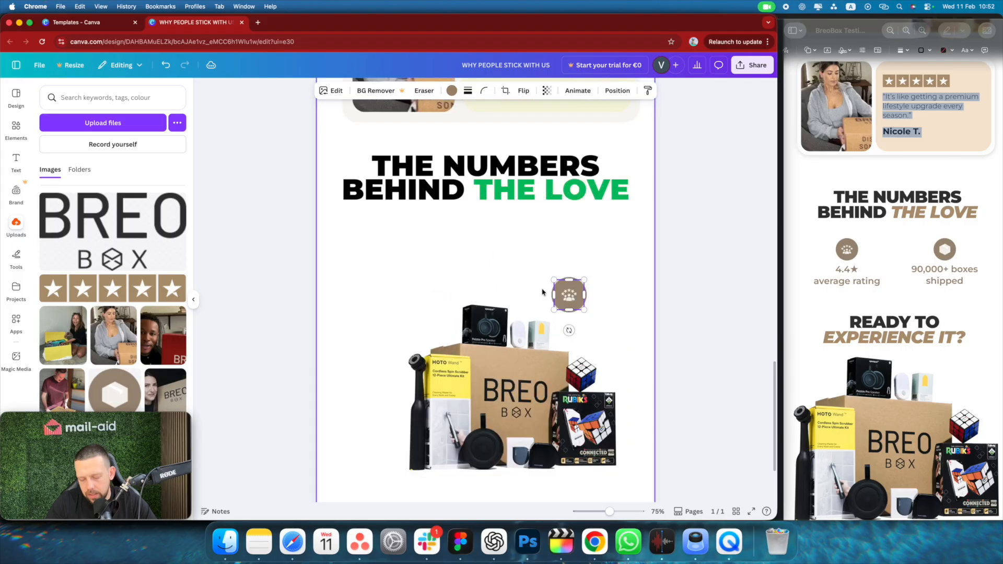
drag(617, 324, 354, 296)
Move the product photo further down the page and raise both icon badges closer to the headline
scroll(366, 305, down, 3)
drag(470, 298, 427, 429)
scroll(459, 271, up, 4)
drag(365, 285, 365, 235)
drag(596, 290, 605, 238)
Align the two icon badges on a common middle line and space them apart on either side below the headline
shift+click(369, 236)
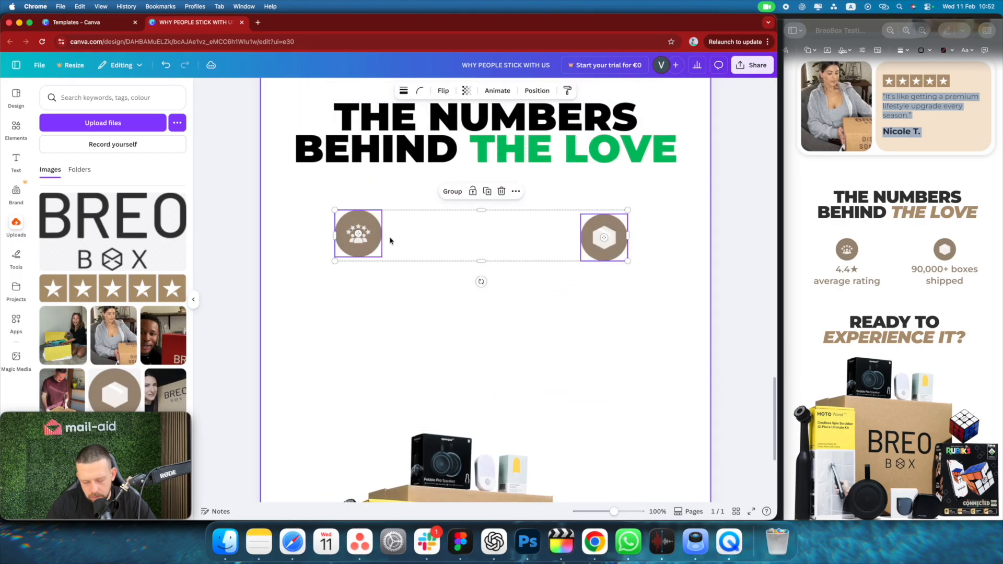
right_click(369, 237)
click(515, 407)
right_click(491, 236)
mouse_move(553, 389)
click(647, 474)
click(553, 256)
drag(484, 235, 350, 235)
drag(482, 234, 598, 234)
drag(349, 235, 352, 235)
Group the two icon badges and centre the group horizontally on the page
shift+click(598, 235)
key(super+g)
right_click(595, 236)
click(554, 407)
click(617, 307)
Copy the "THE NUMBERS BEHIND THE LOVE" headline to below the icon badges and replace the copy's text with "4.4"
drag(835, 270, 858, 269)
scroll(470, 209, up, 1)
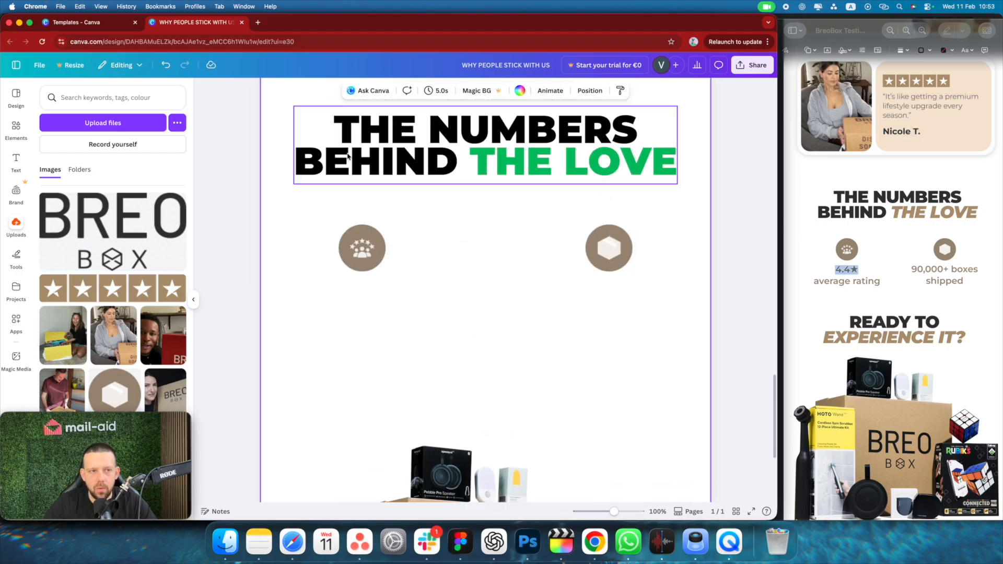
click(441, 161)
key(super+c)
key(super+v)
drag(509, 165, 469, 349)
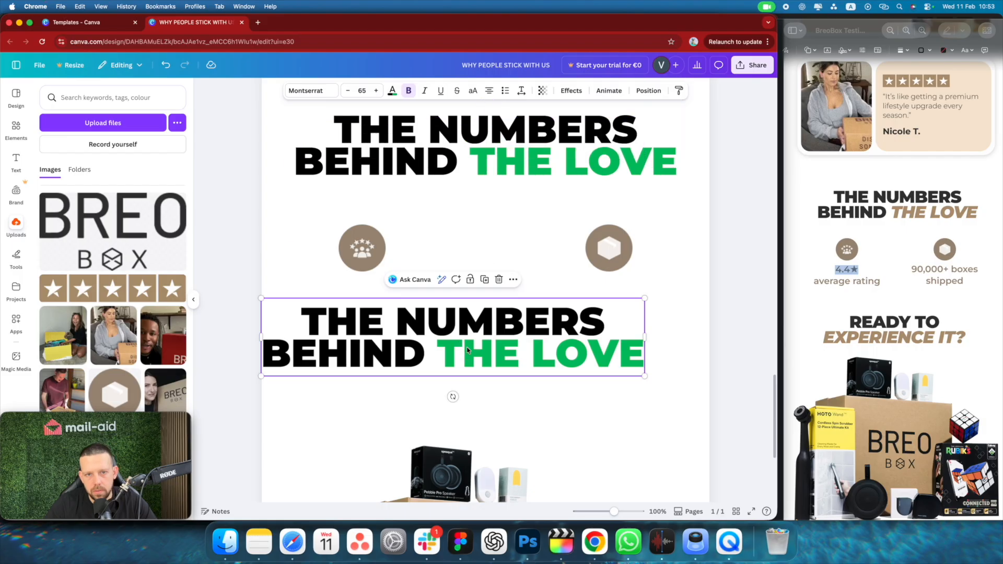
double_click(466, 347)
text(4.4)
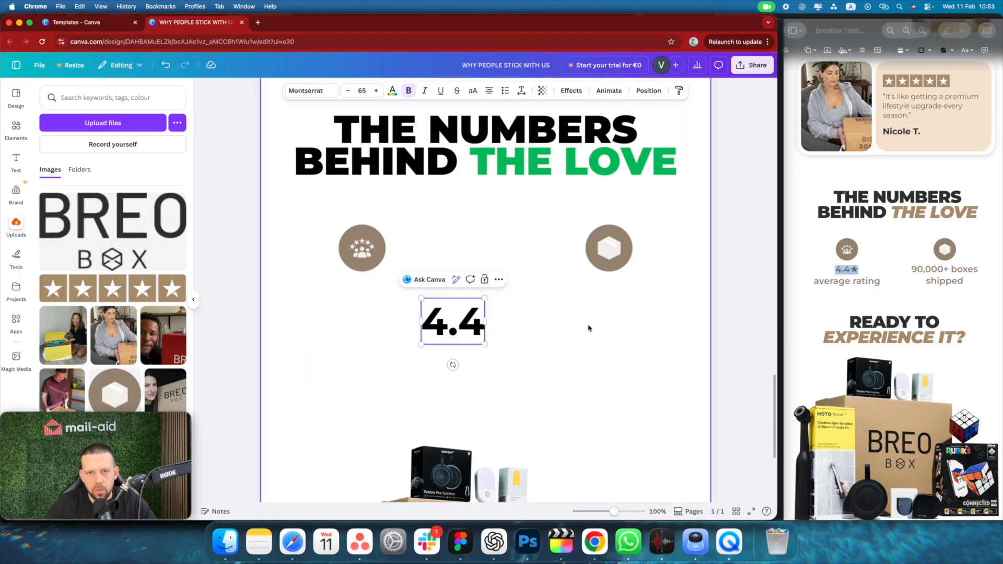
click(521, 298)
Format the "4.4" text in Montserrat Regular at size 20
click(467, 325)
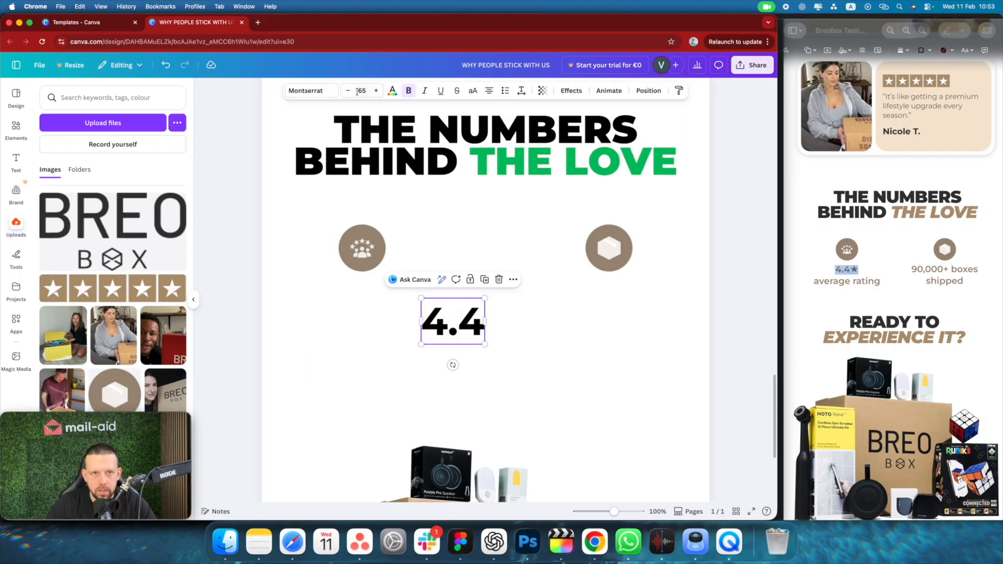
click(313, 91)
click(47, 176)
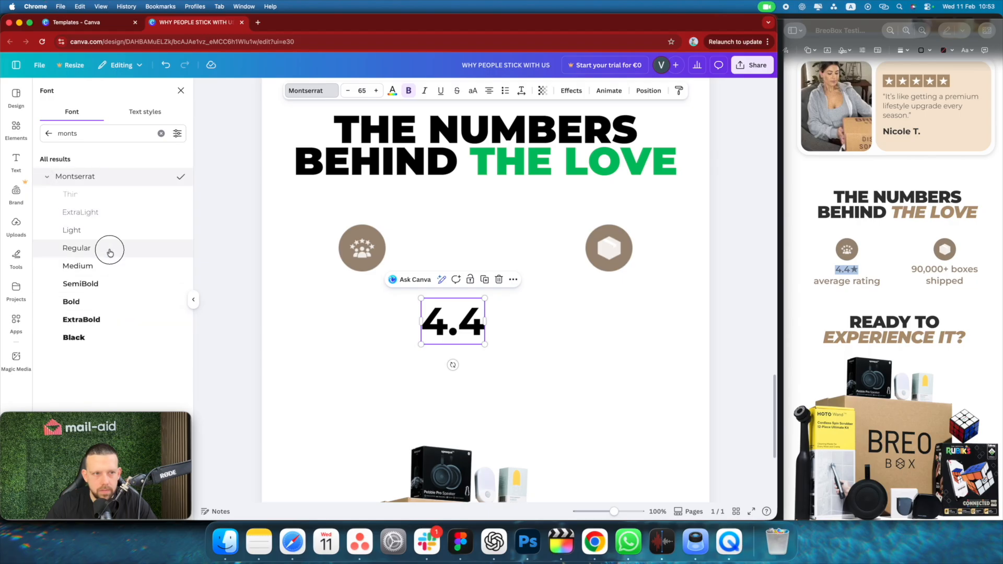
click(77, 248)
click(361, 90)
text(20)
key(Return)
Centre the "4.4" text just below the people-with-stars badge
drag(454, 308, 363, 293)
click(362, 250)
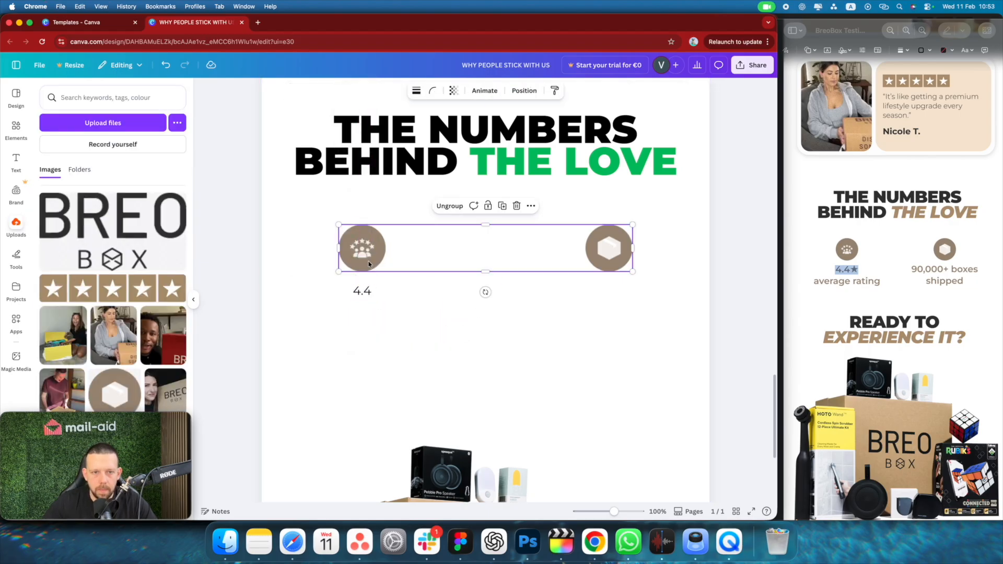
click(362, 291)
key(super+plus)
key(Left)
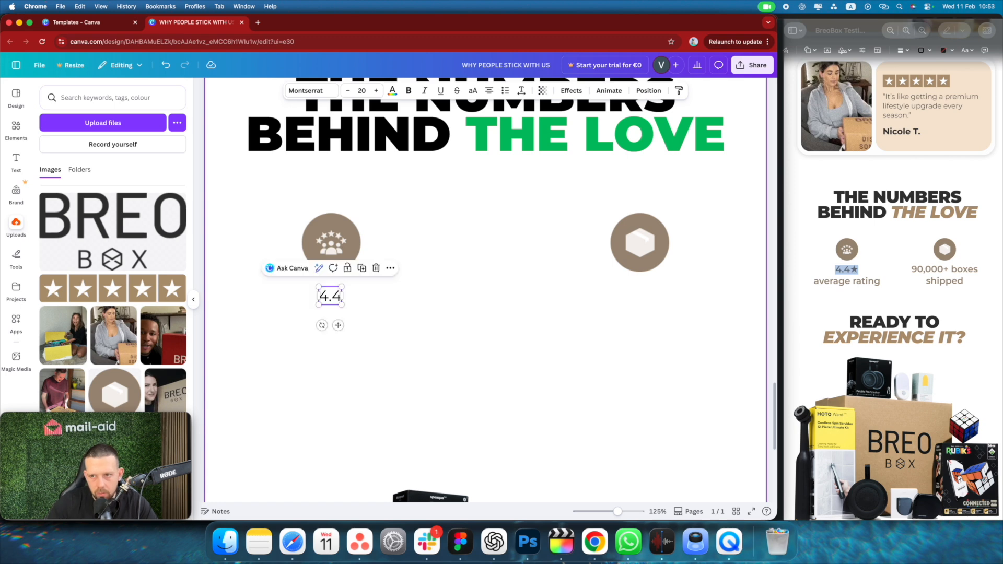
Duplicate the "4.4" text, change the copy to "average rating" and centre it directly below the original
key(super+minus)
key(super+d)
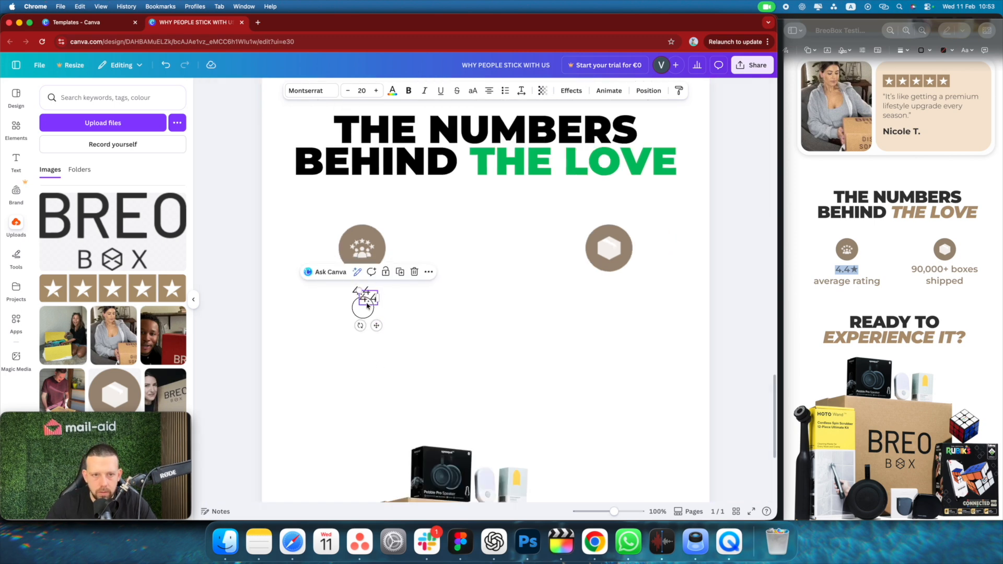
drag(368, 306, 357, 313)
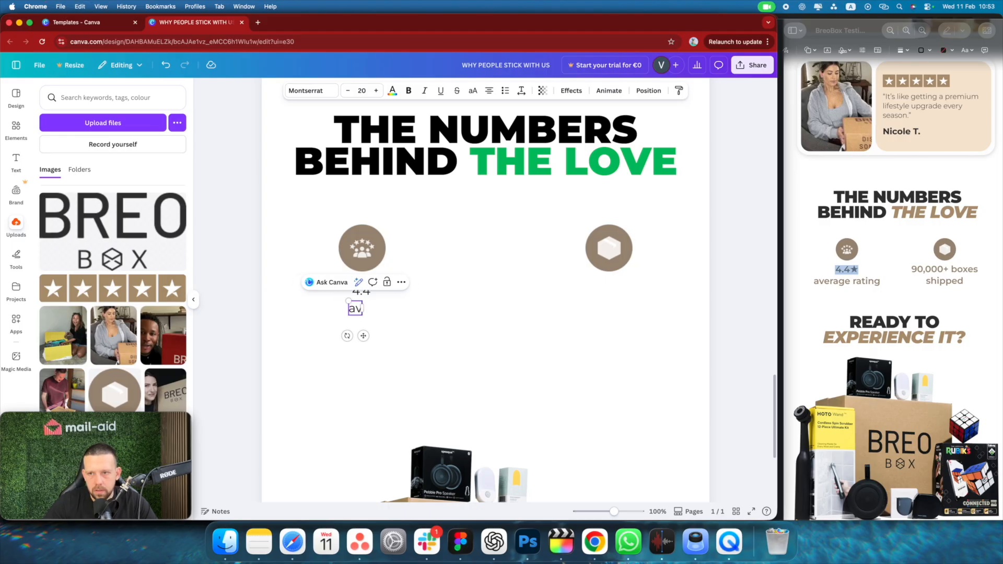
text(ge rating)
click(472, 358)
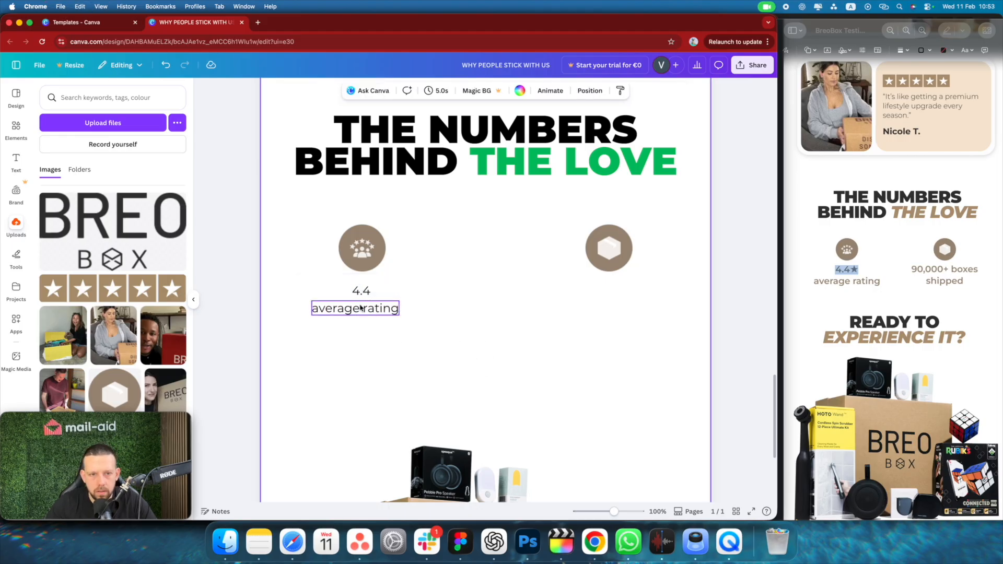
drag(360, 306, 376, 307)
click(367, 341)
click(370, 322)
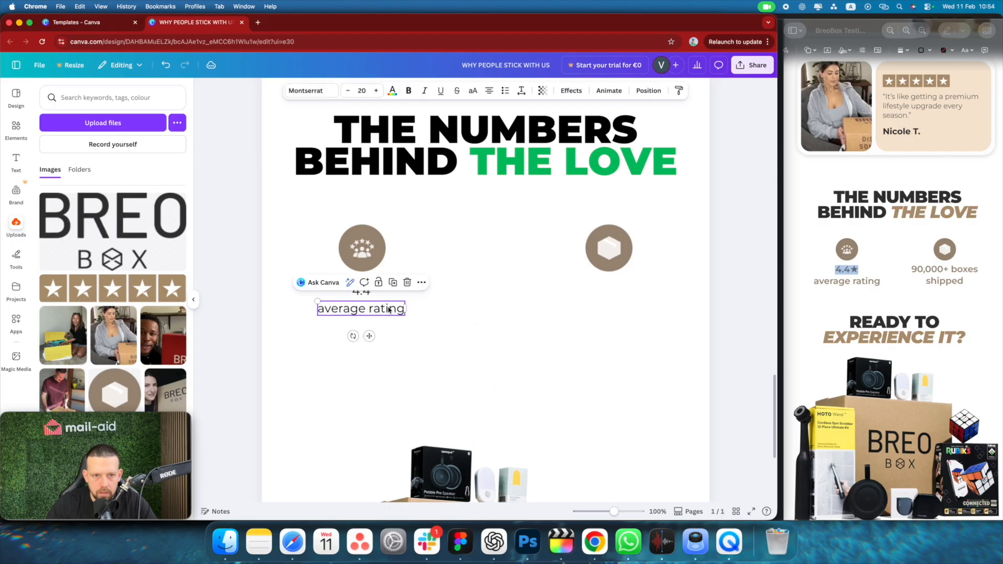
Colour the "4.4" and "average rating" texts in the document's green
shift+click(361, 291)
click(390, 89)
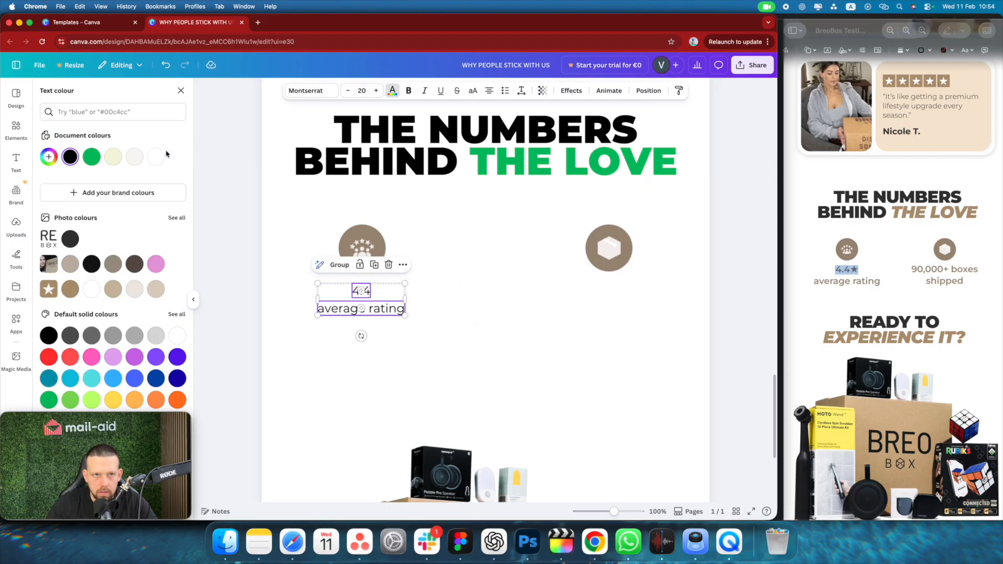
click(92, 158)
click(468, 303)
Set the "4.4" and "average rating" texts to Montserrat Bold
click(375, 314)
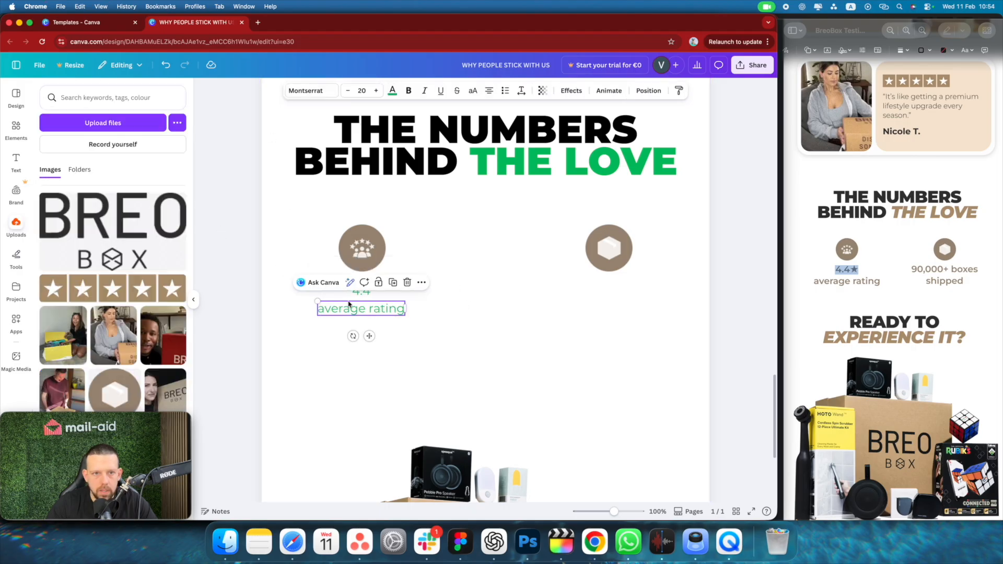
click(327, 82)
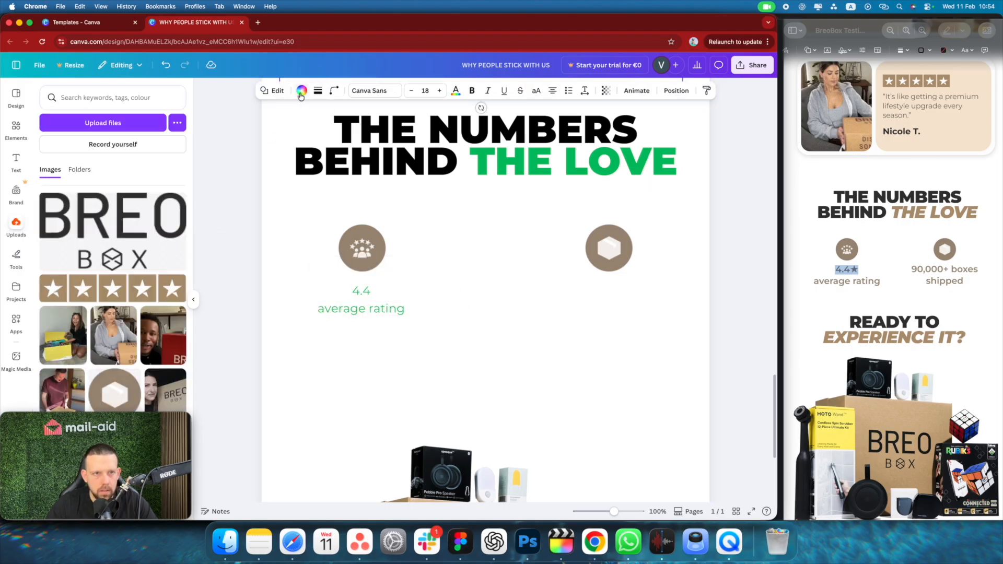
click(360, 309)
click(309, 90)
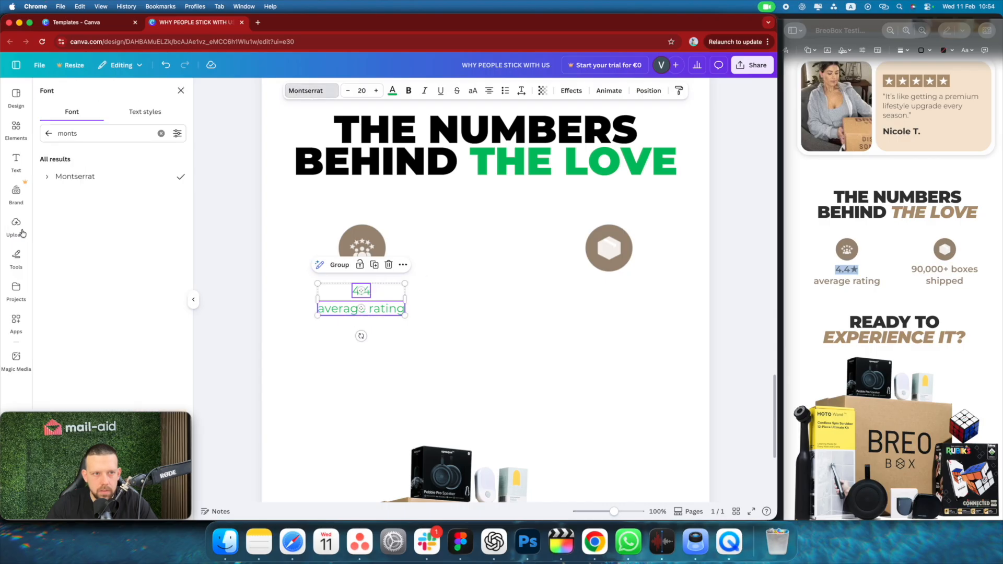
click(61, 176)
click(100, 301)
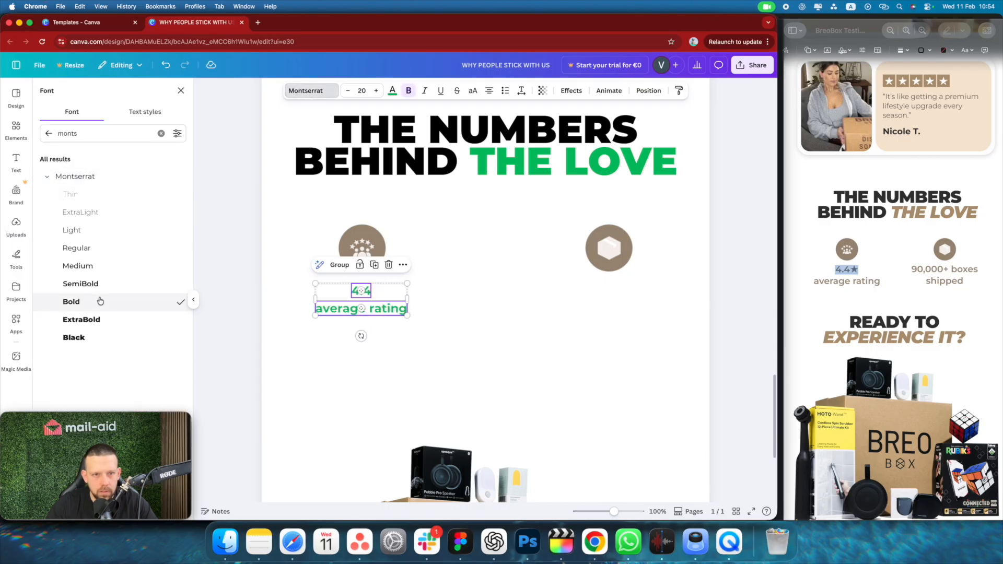
click(408, 310)
Duplicate both green texts below the box badge and change the copies to "90,000+ boxes" and "shipped"
click(374, 298)
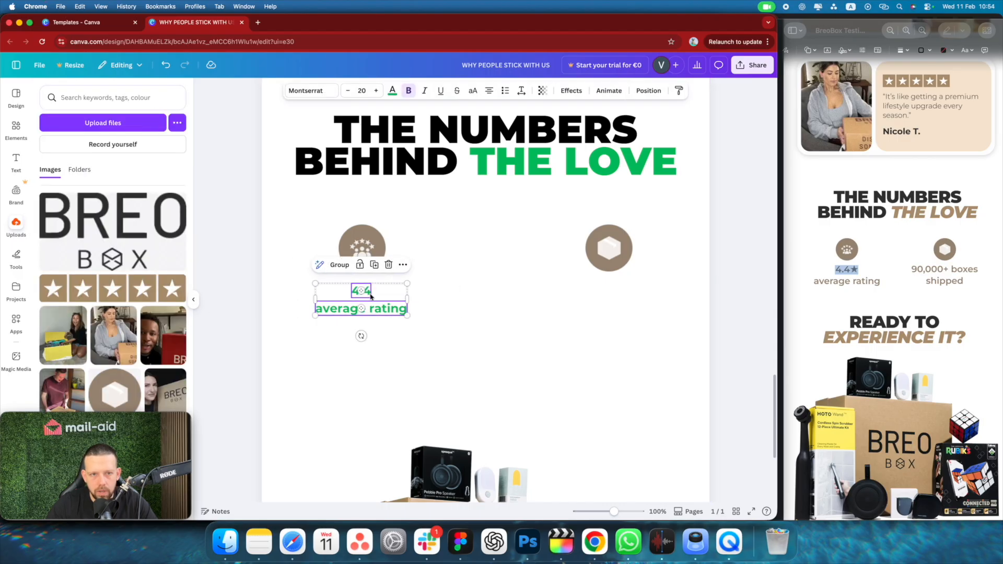
key(super+d)
drag(374, 299, 614, 308)
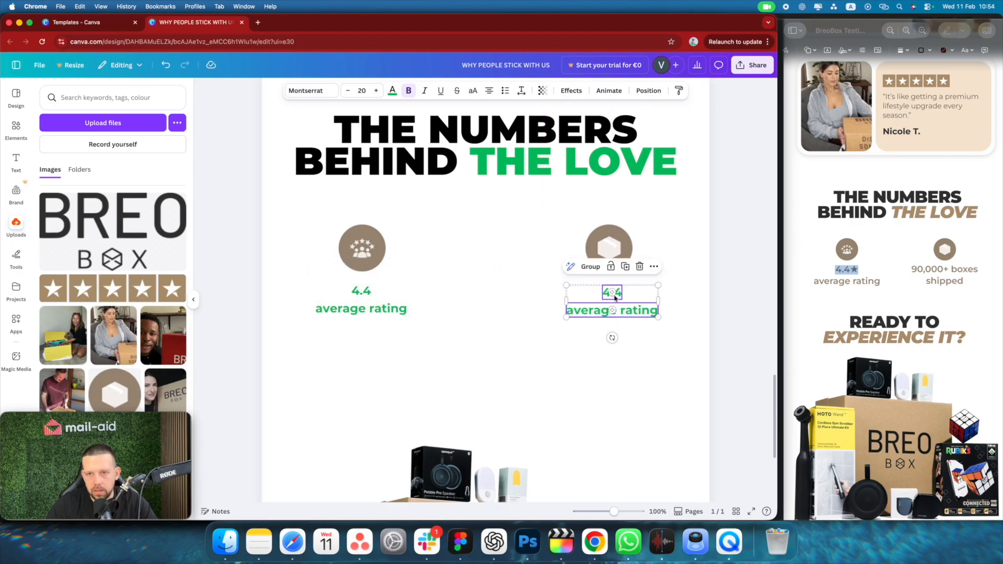
click(614, 298)
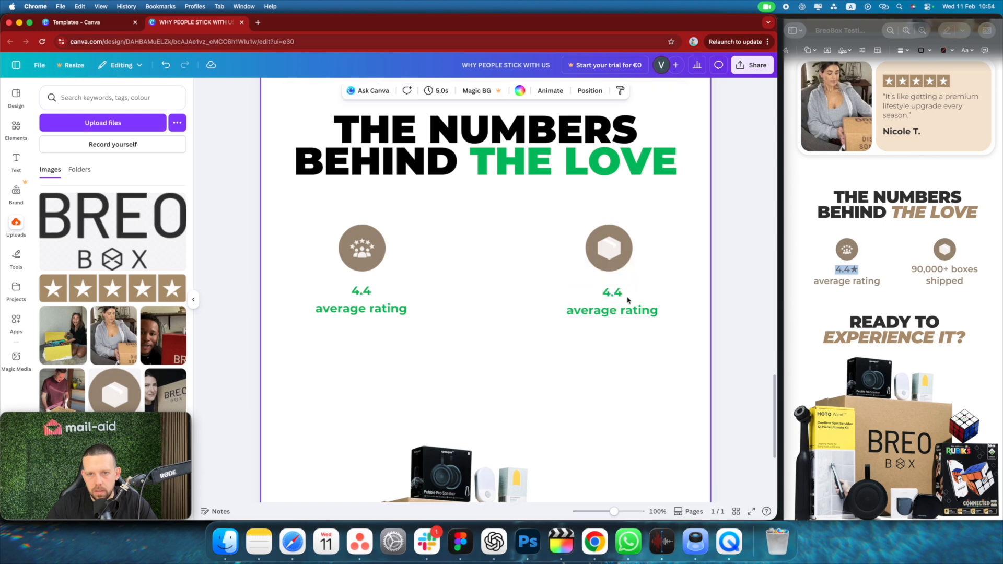
double_click(609, 293)
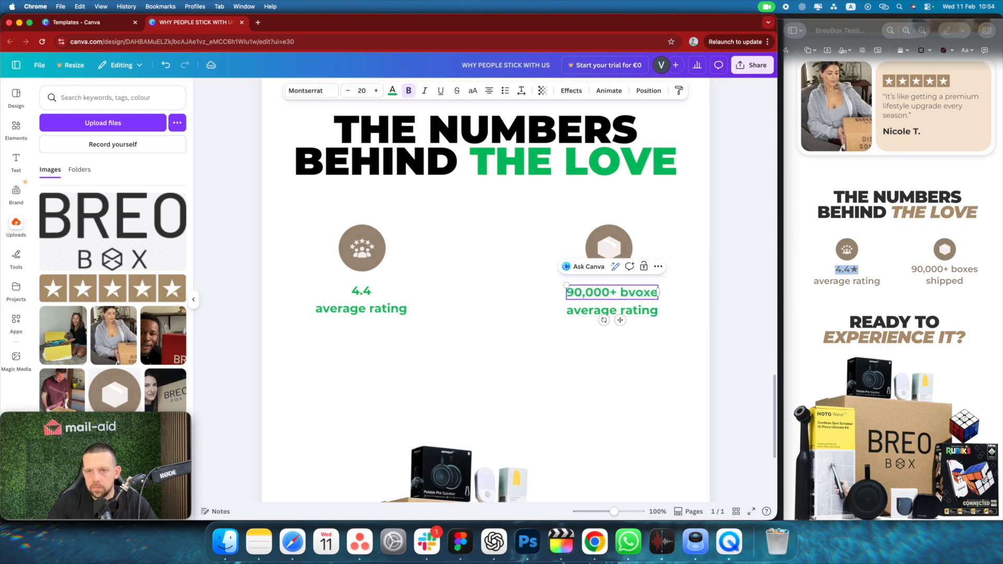
text(90,000+ bvoxe)
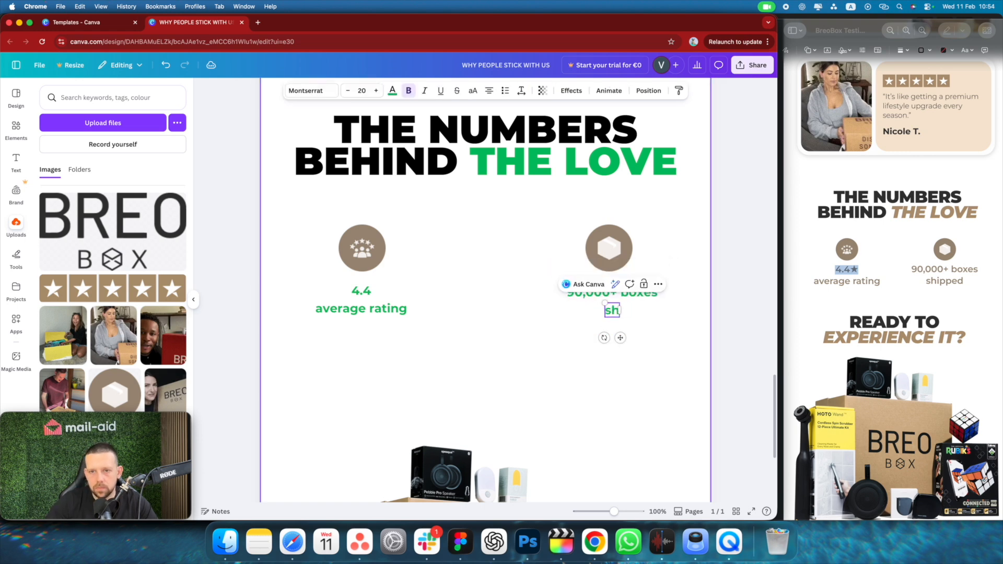
Try to align all four green texts to each other by centre and by middle
drag(669, 328, 312, 280)
right_click(357, 297)
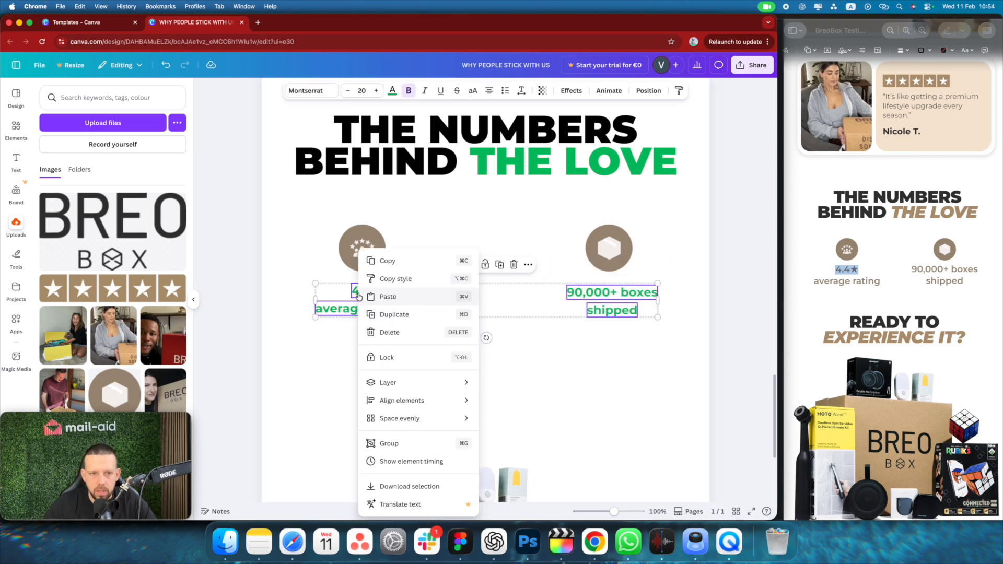
click(572, 298)
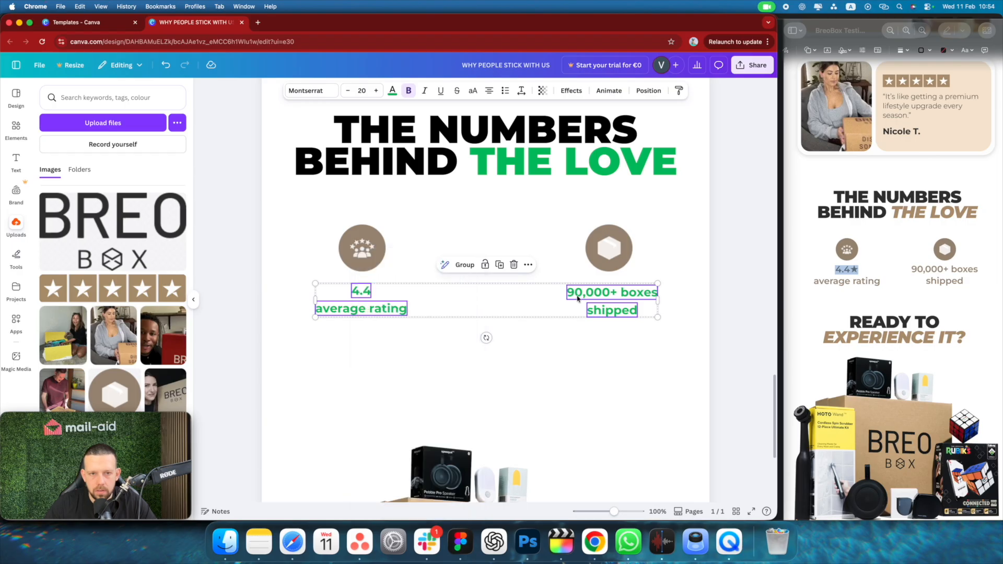
right_click(582, 294)
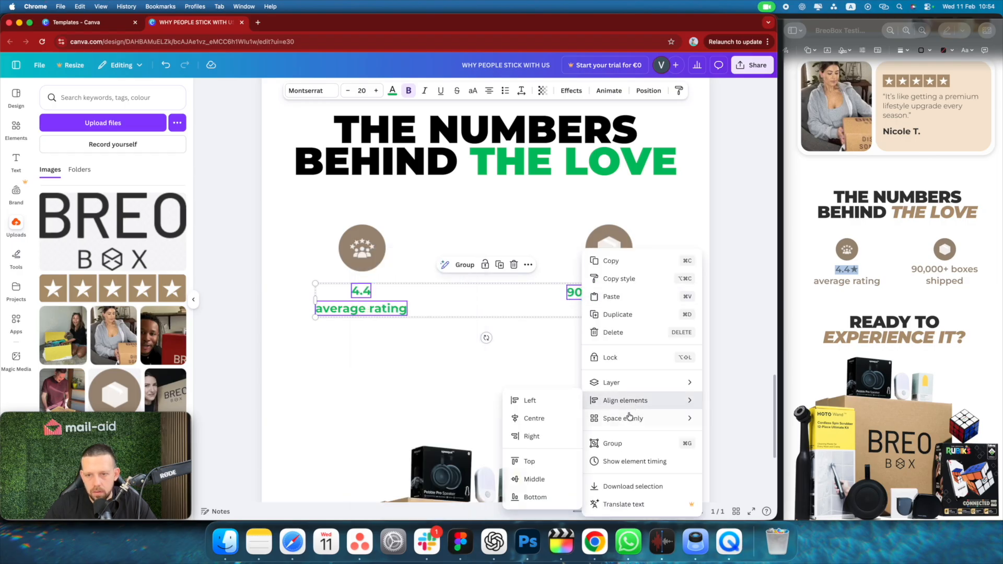
mouse_move(623, 401)
click(552, 421)
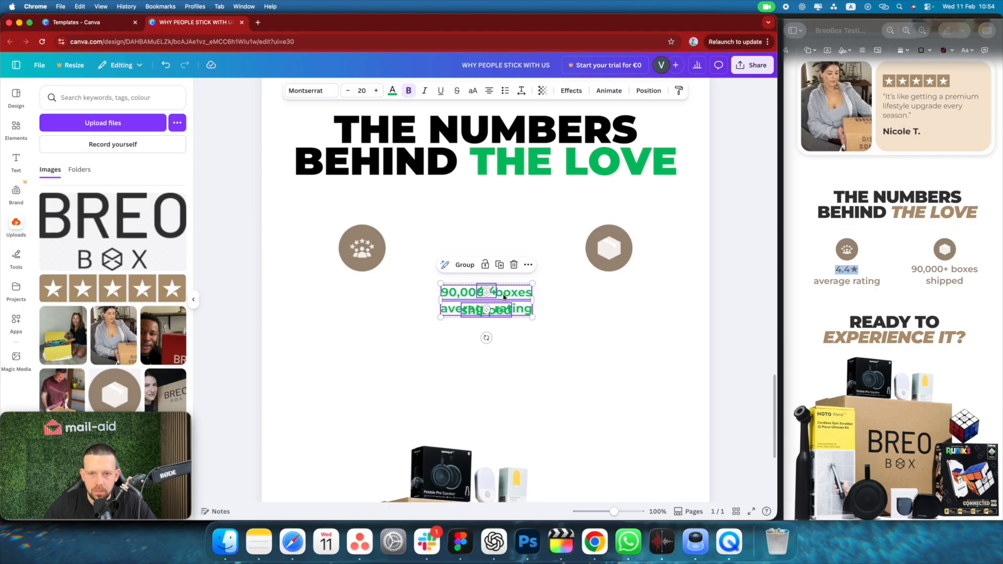
right_click(497, 299)
mouse_move(588, 402)
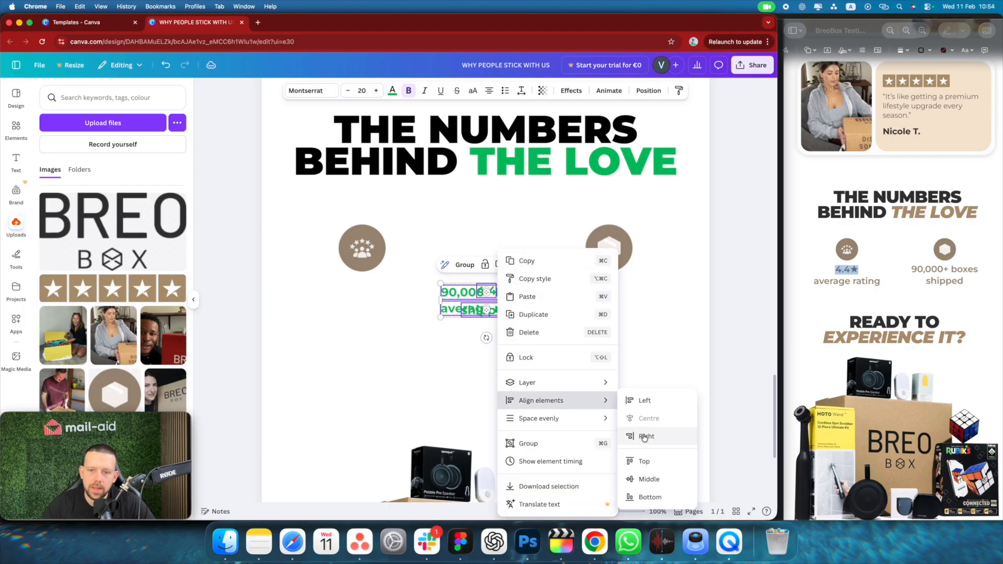
click(648, 478)
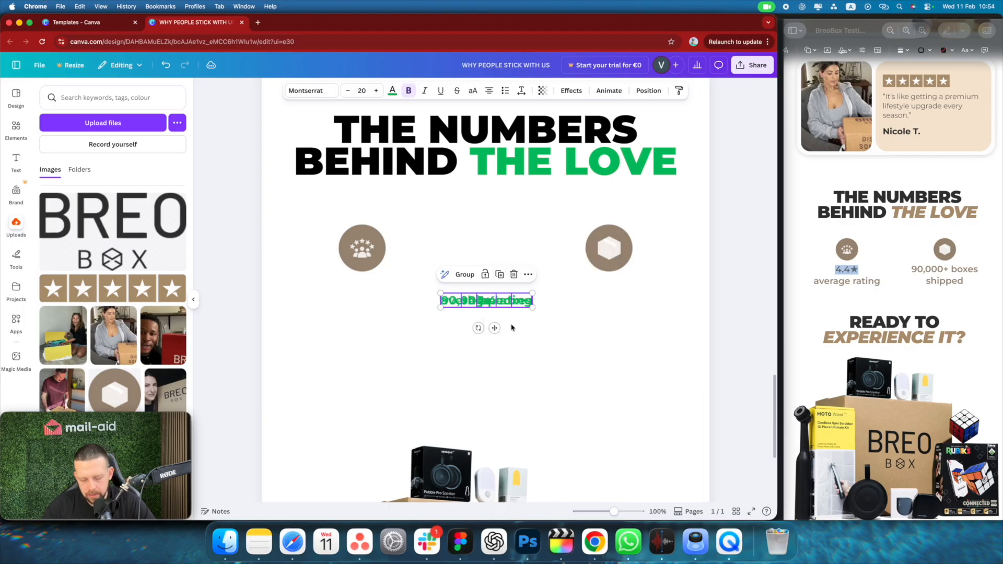
Undo the centre and middle alignment of the four green texts
scroll(523, 315, down, 1)
key(super+z)
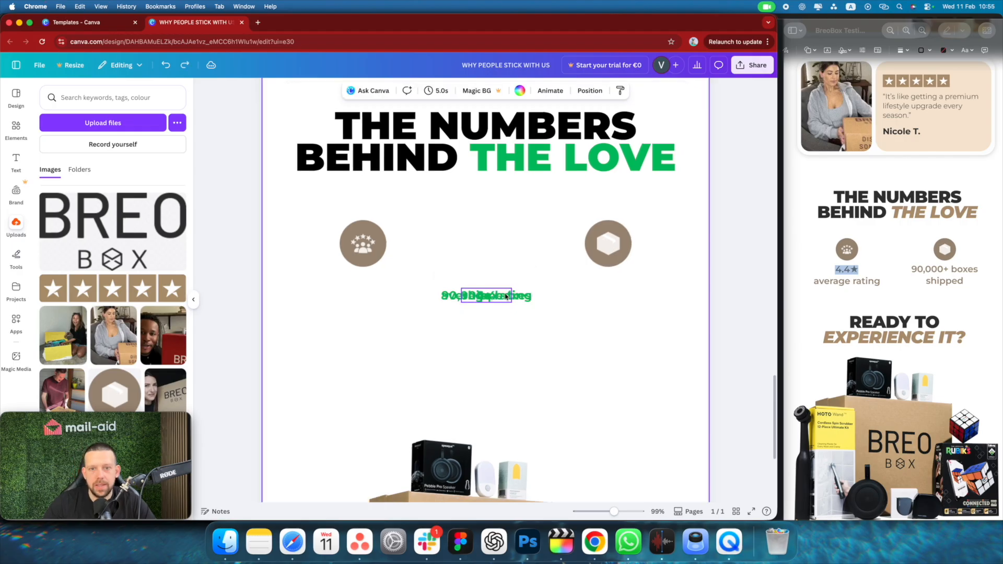
key(super+z)
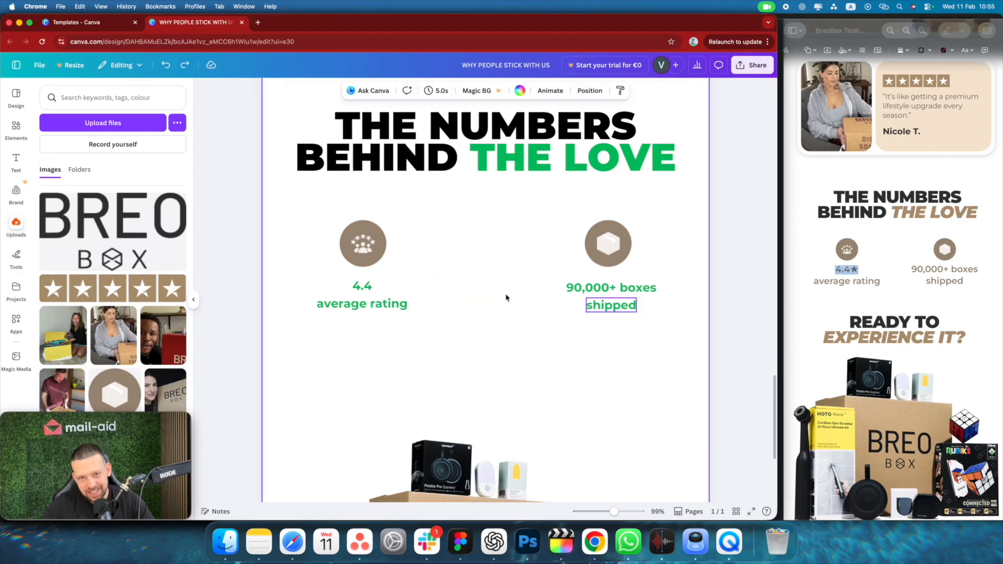
Group "90,000+ boxes" with "shipped", and "4.4" with "average rating", as two separate text groups
drag(660, 329, 542, 276)
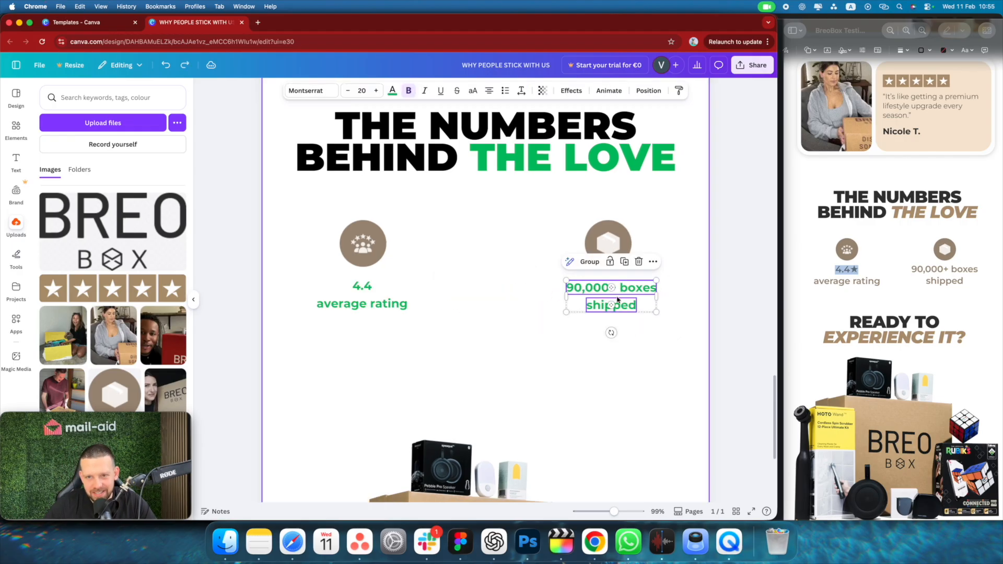
drag(410, 330, 315, 278)
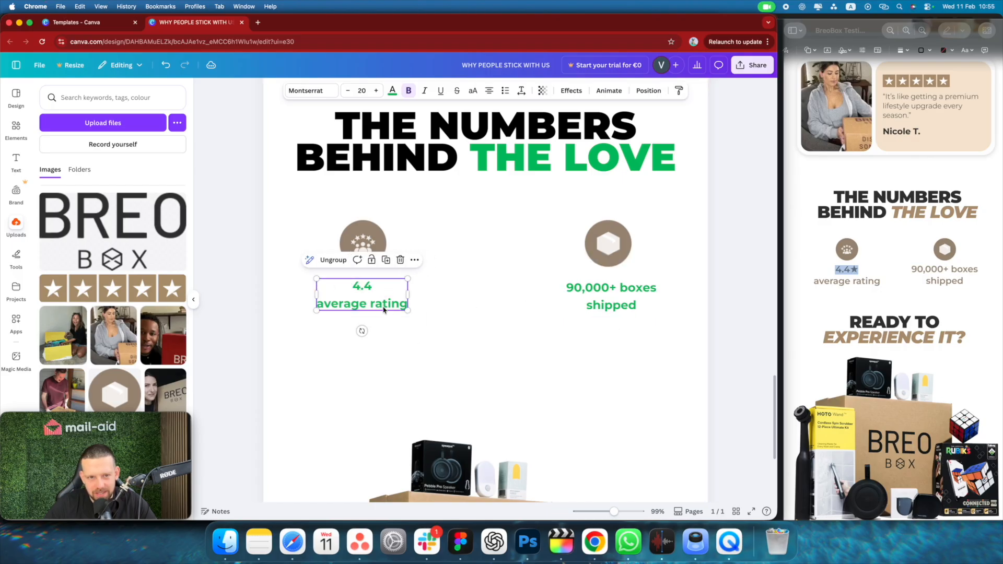
Align the "4.4 average rating" and "90,000+ boxes shipped" text groups with each other by centre and by middle
shift+click(603, 304)
right_click(603, 303)
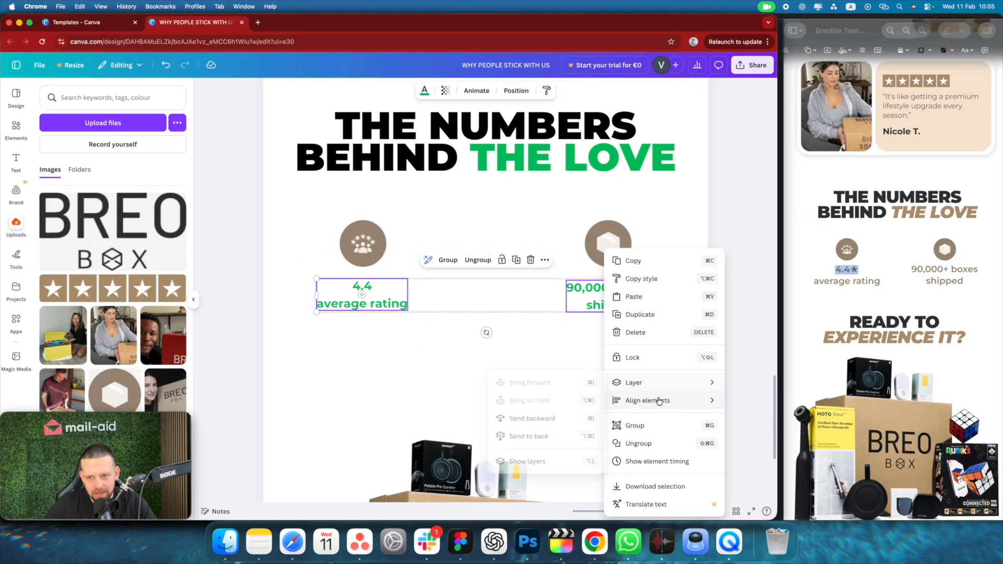
mouse_move(659, 400)
click(559, 416)
right_click(495, 302)
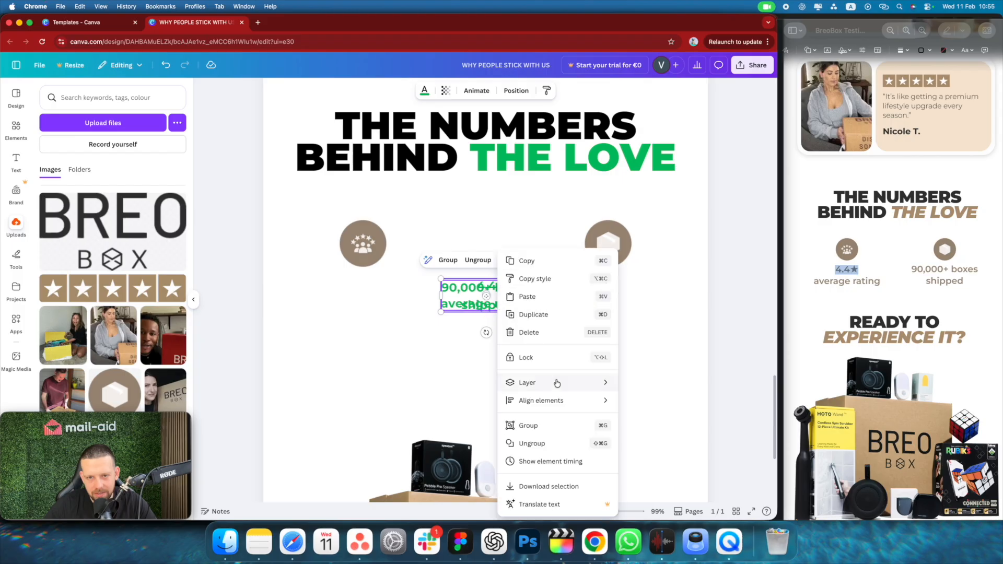
mouse_move(615, 404)
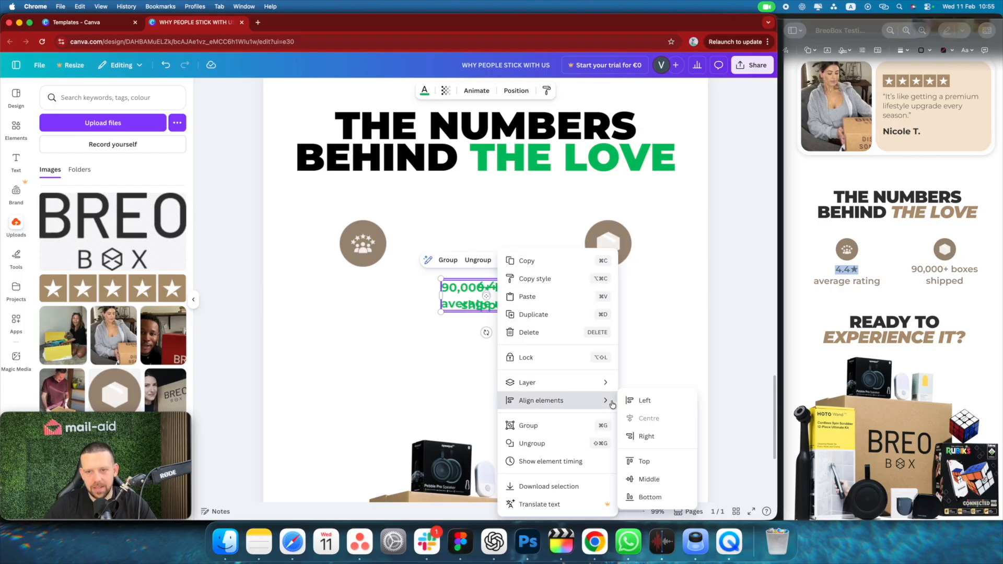
click(653, 476)
Separate the overlapping text groups, placing "90,000+ boxes shipped" centred under the box badge and "4.4 average rating" under the people badge
click(475, 296)
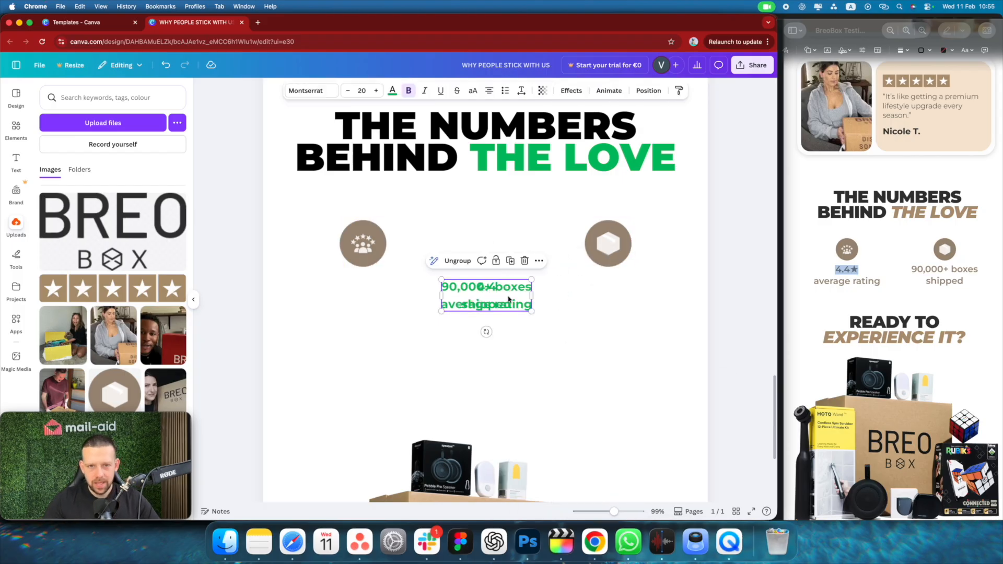
drag(474, 295, 598, 296)
click(513, 302)
drag(513, 302, 389, 304)
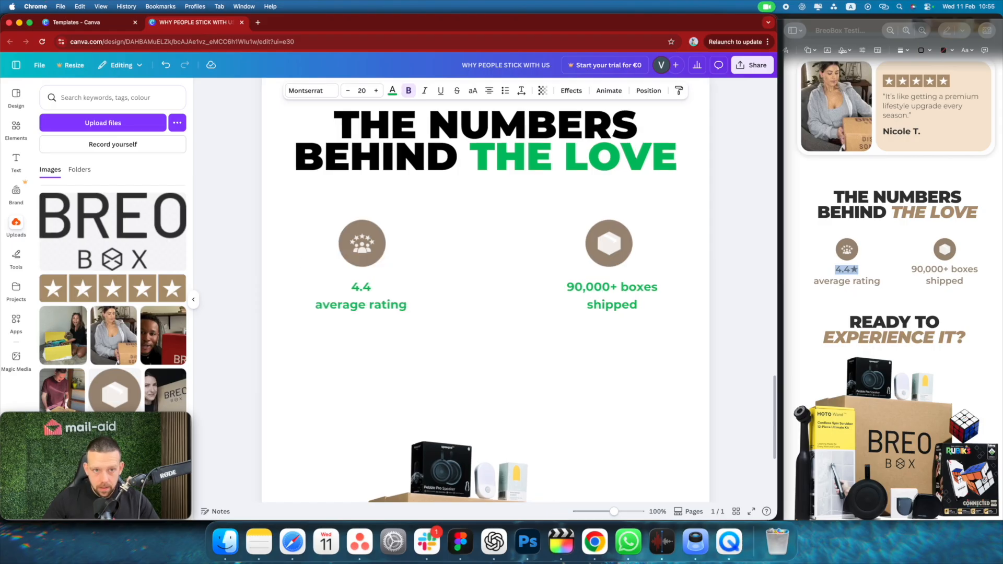
click(603, 307)
key(Left)
key(Left)
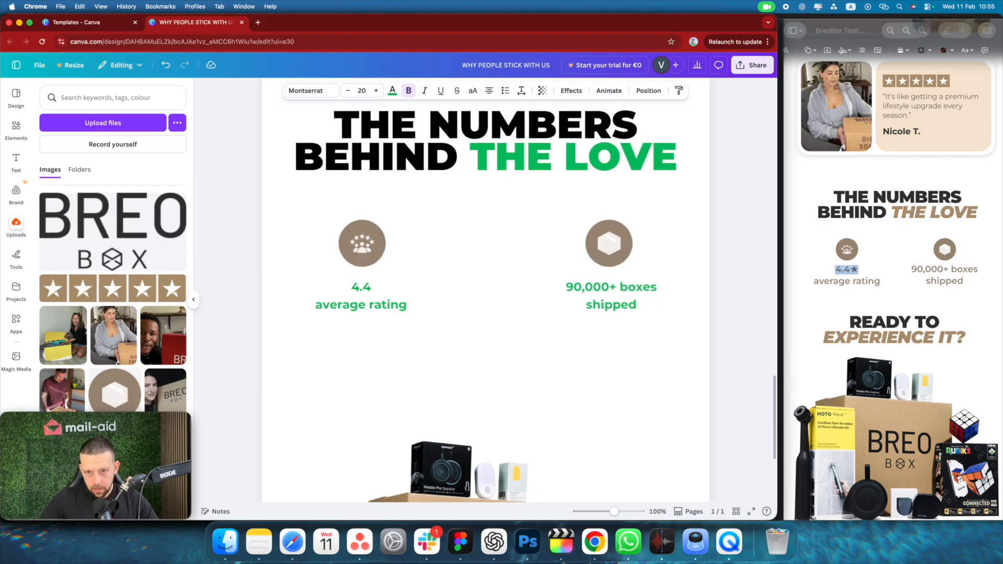
key(Left)
key(Left)
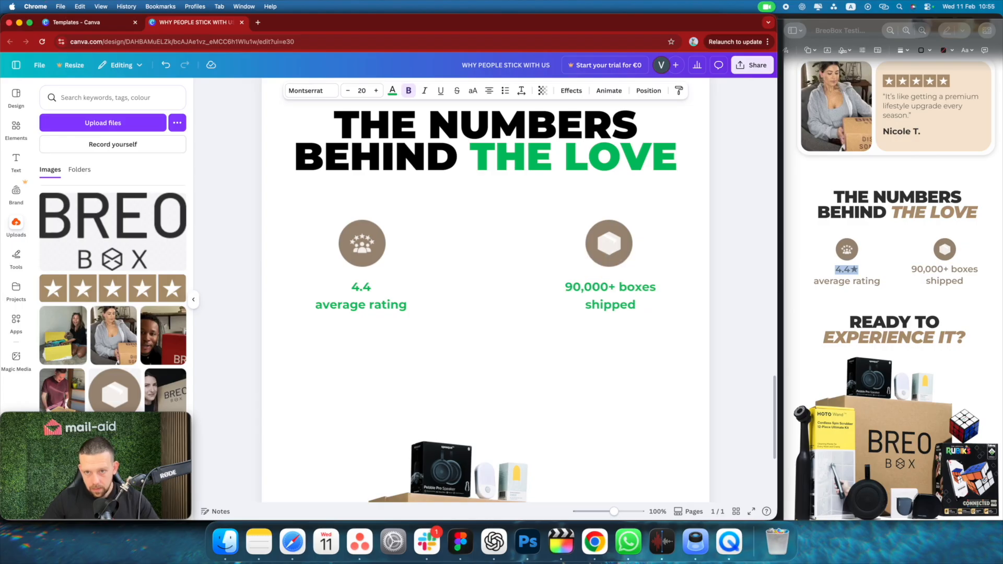
click(602, 366)
key(super+minus)
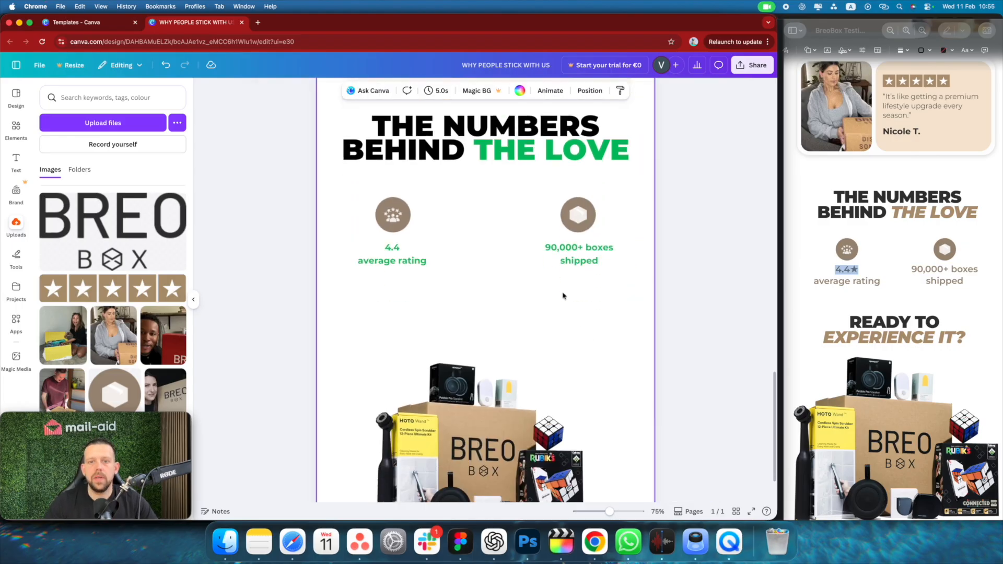
Ungroup the people badge and the box badge
click(388, 215)
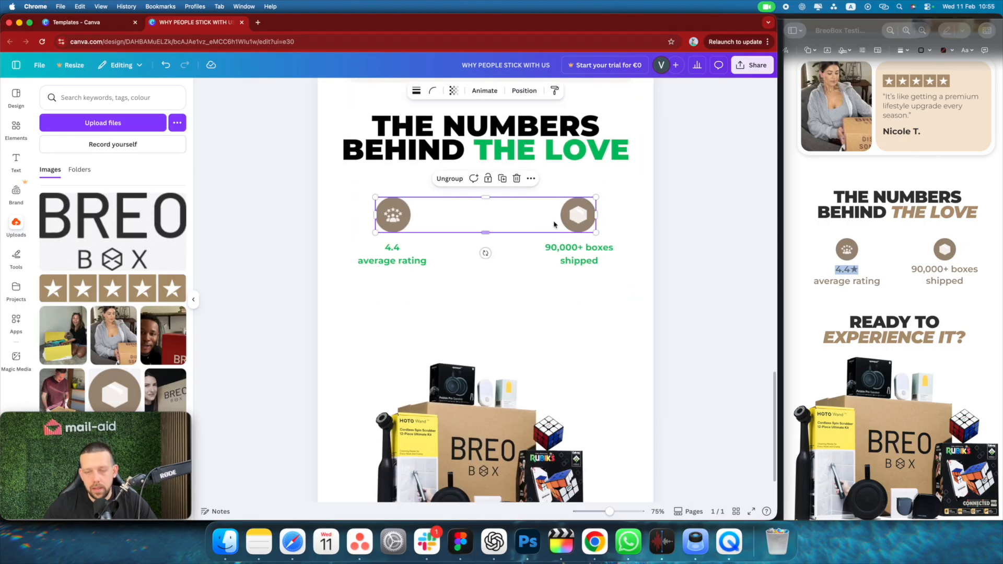
right_click(594, 221)
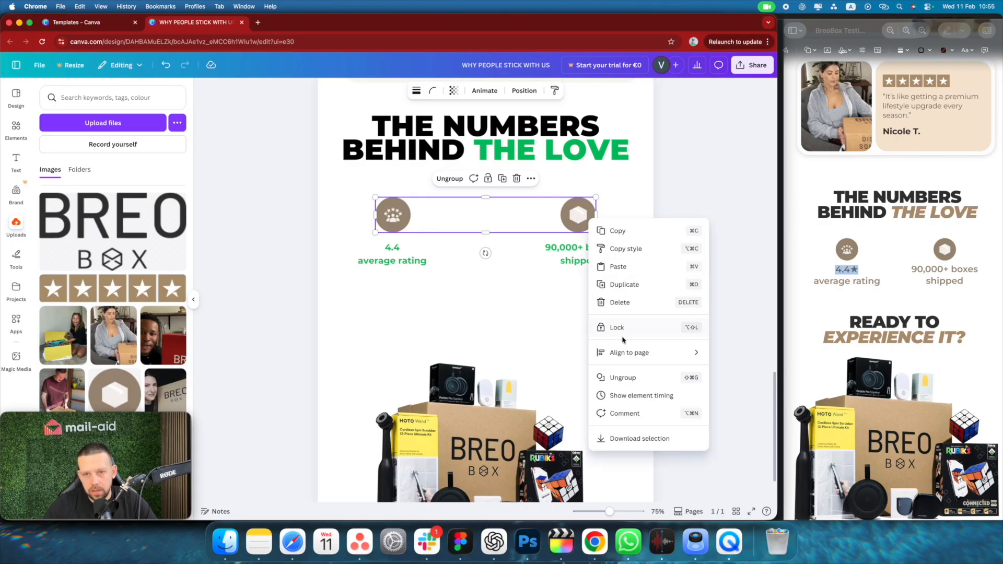
click(633, 384)
click(578, 217)
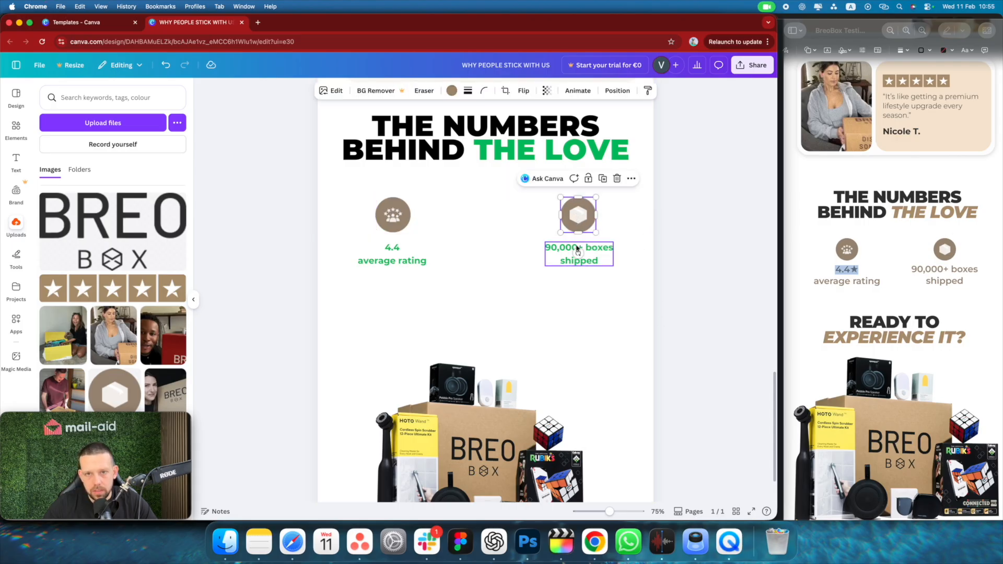
shift+click(597, 257)
shift+click(393, 214)
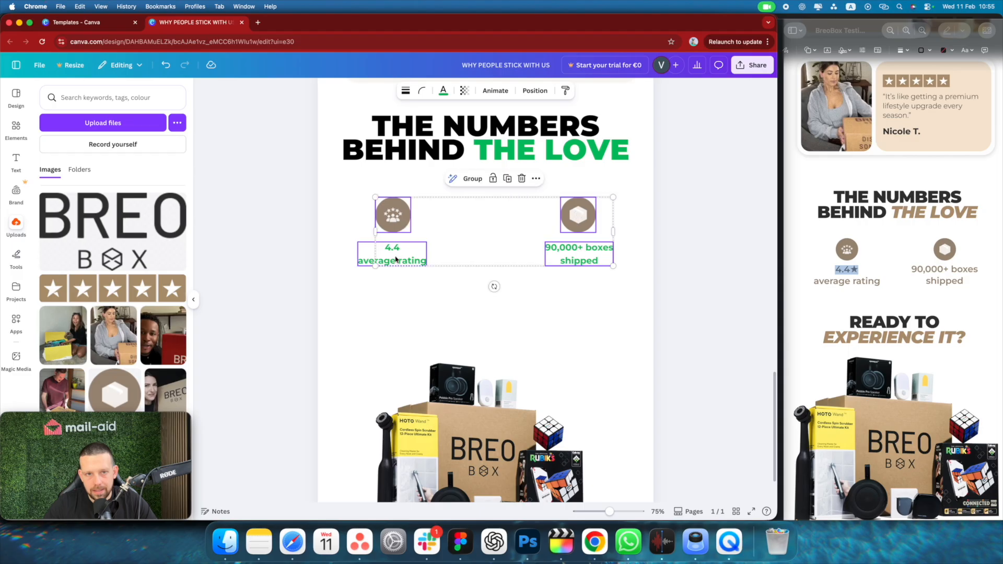
shift+click(399, 259)
click(505, 289)
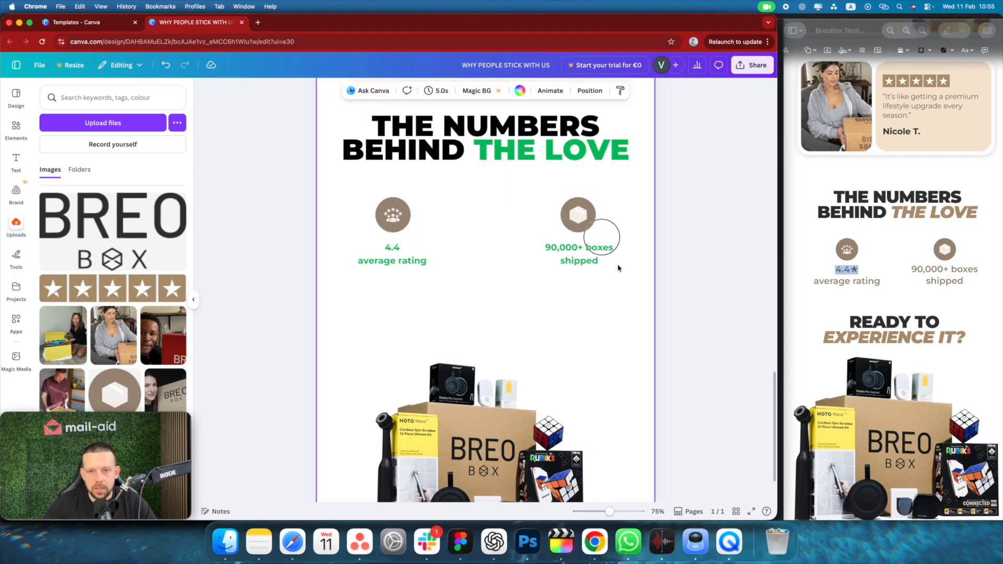
Move the two badges with their texts inward so that the pairs sit closer together under the numbers heading
drag(618, 268, 554, 216)
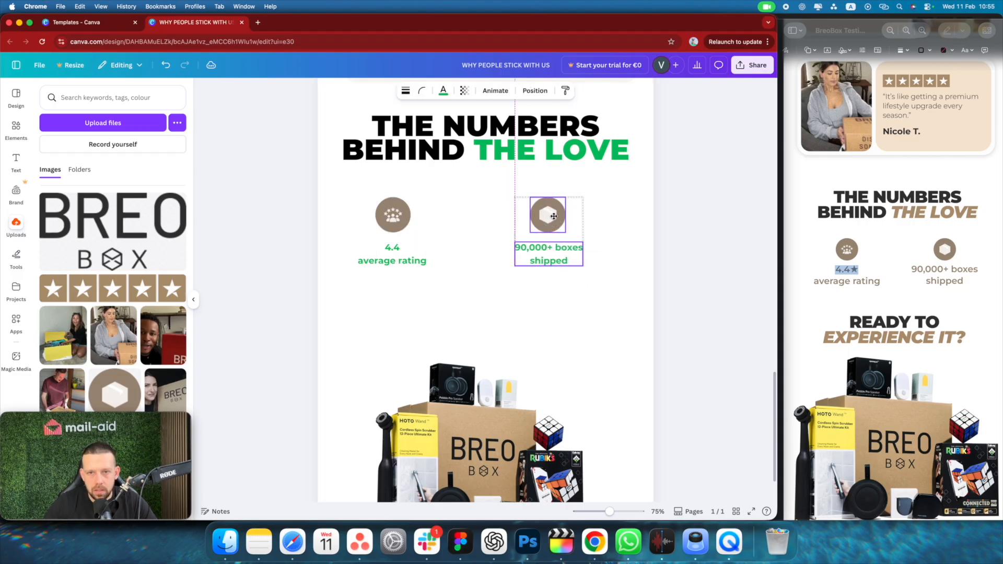
drag(454, 182, 416, 256)
Group both badges with their texts and align the group to the page's horizontal centre
drag(605, 280, 416, 214)
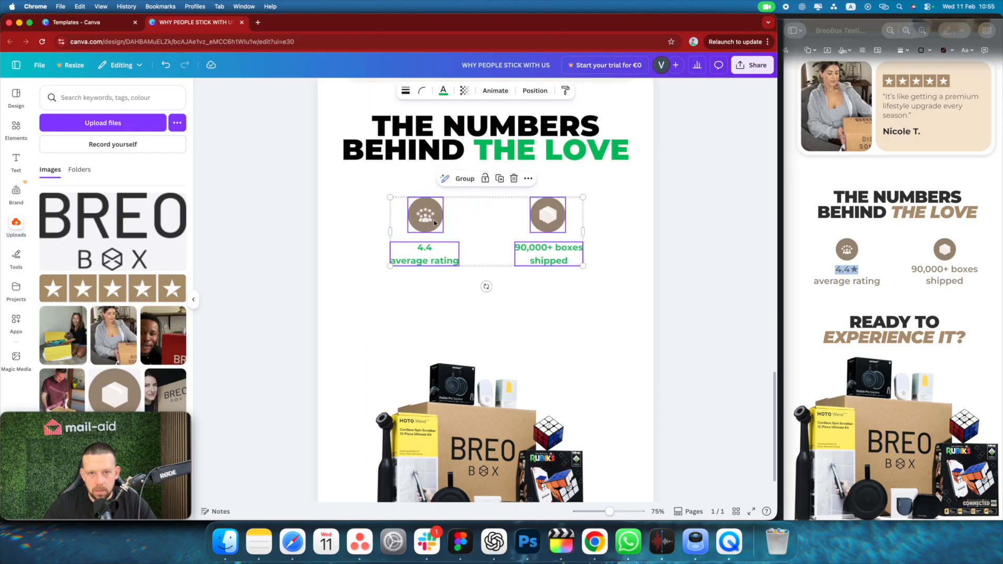
key(super+g)
right_click(434, 223)
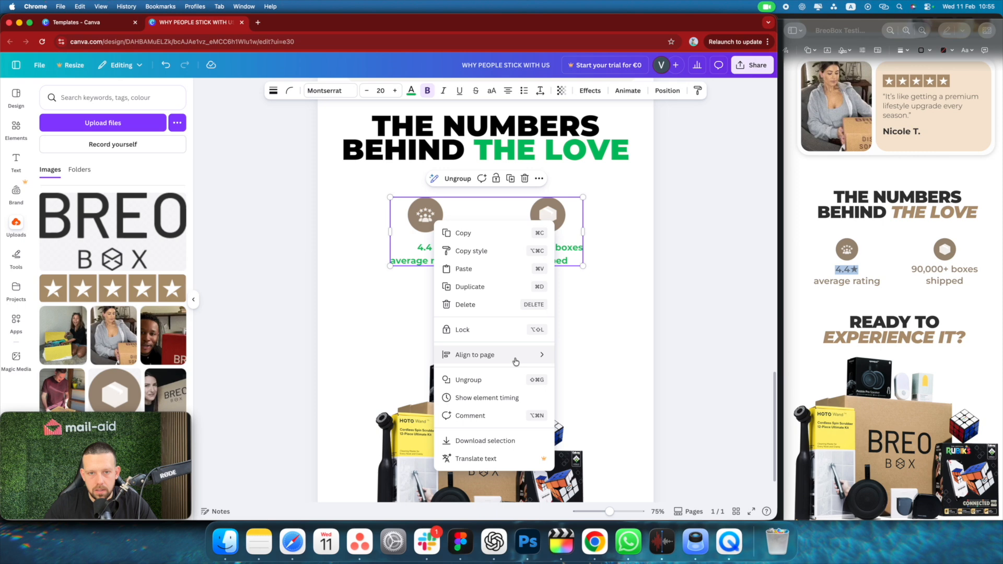
mouse_move(515, 361)
click(580, 372)
click(701, 290)
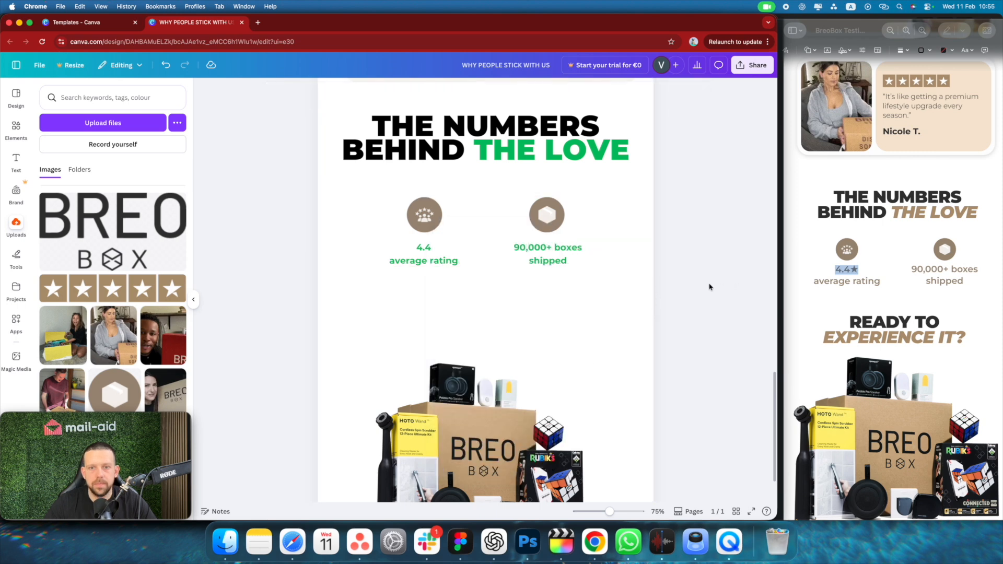
Duplicate the "THE NUMBERS BEHIND THE LOVE" heading above the product photo and change the copy to "READY TO EXPERIENCE IT?"
key(super+plus)
key(super+minus)
key(super+minus)
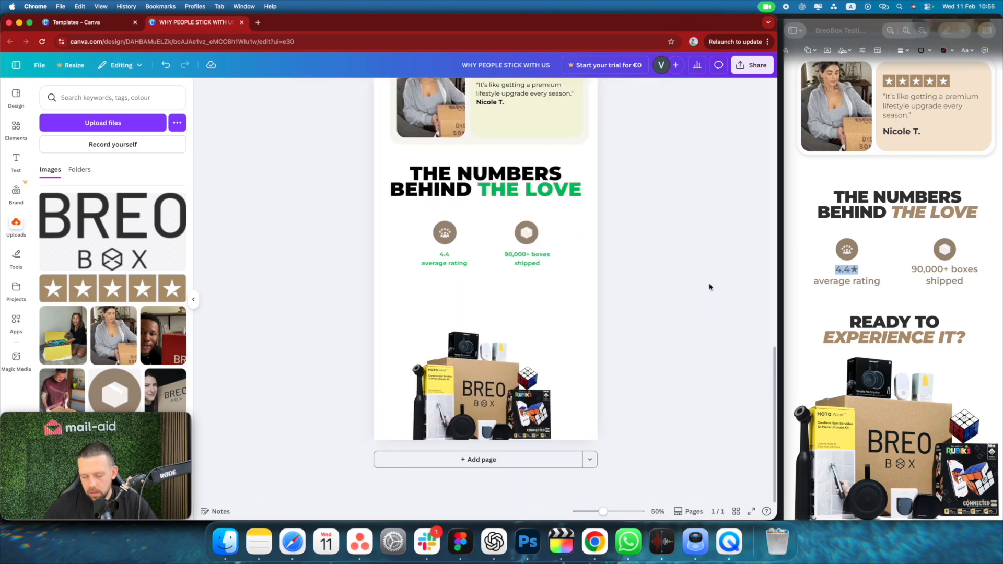
click(491, 175)
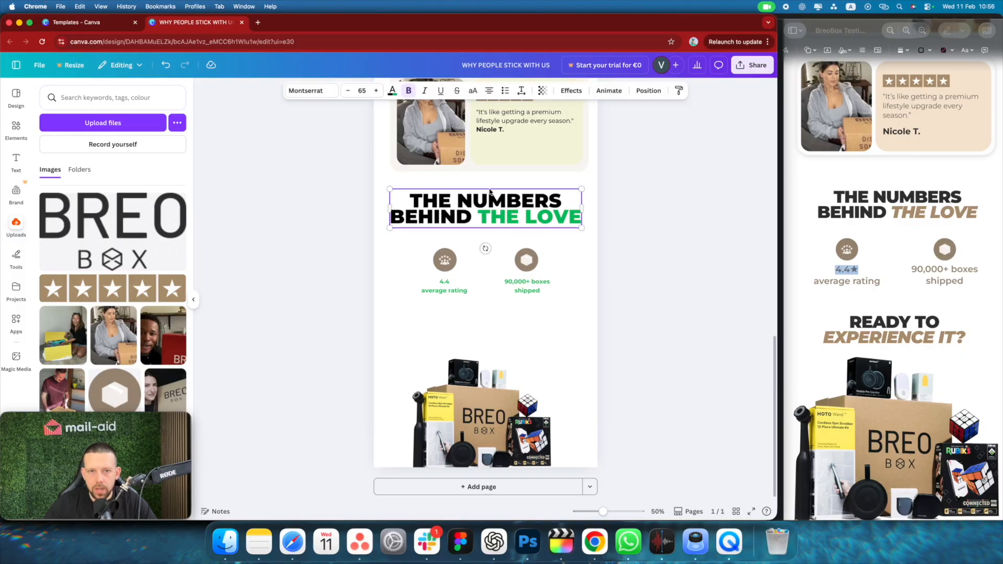
drag(509, 208, 508, 327)
double_click(508, 327)
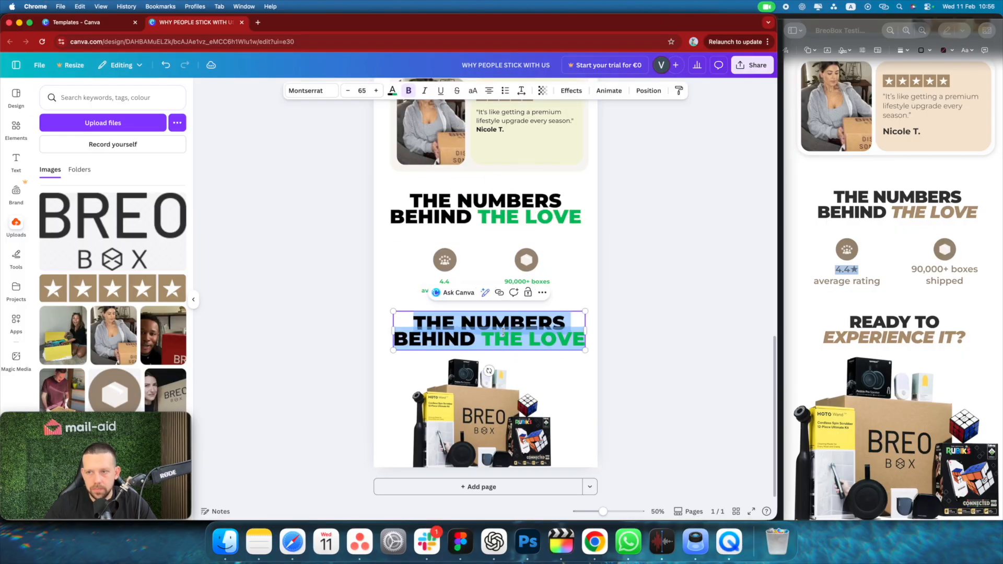
text(READY TO)
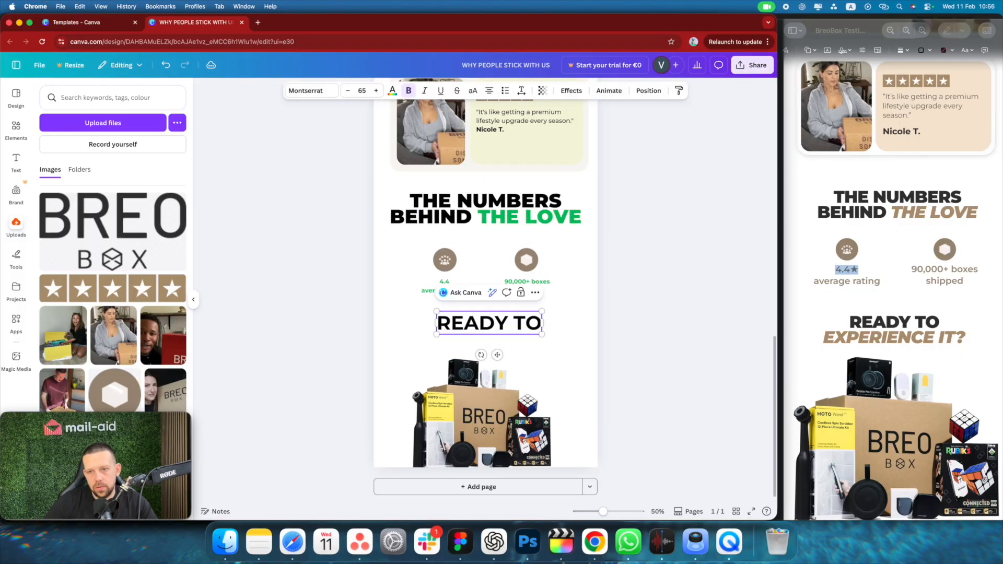
text( EXPERIENCE IT?)
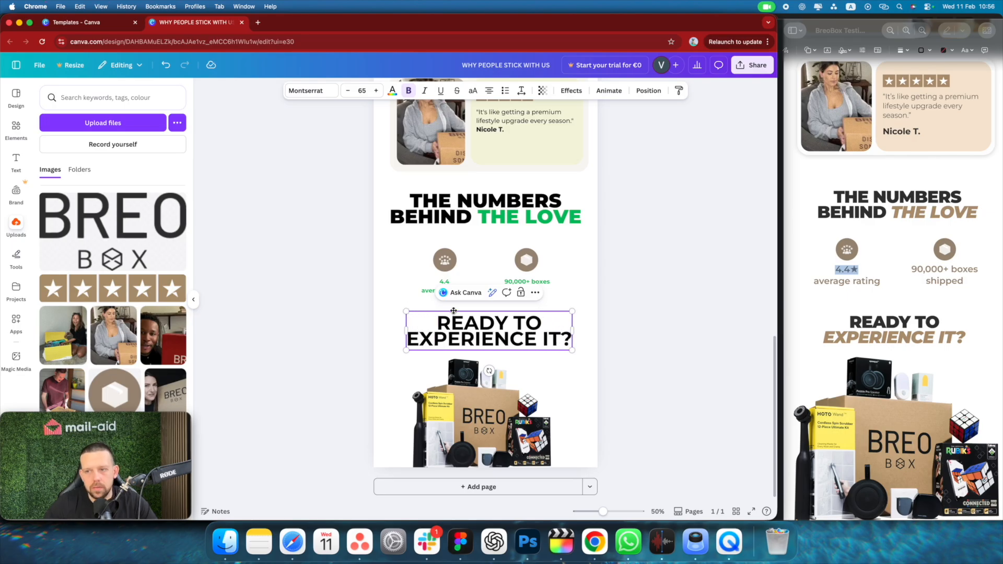
Colour the "EXPERIENCE IT?" line of the new heading in the document's green
double_click(524, 340)
click(536, 340)
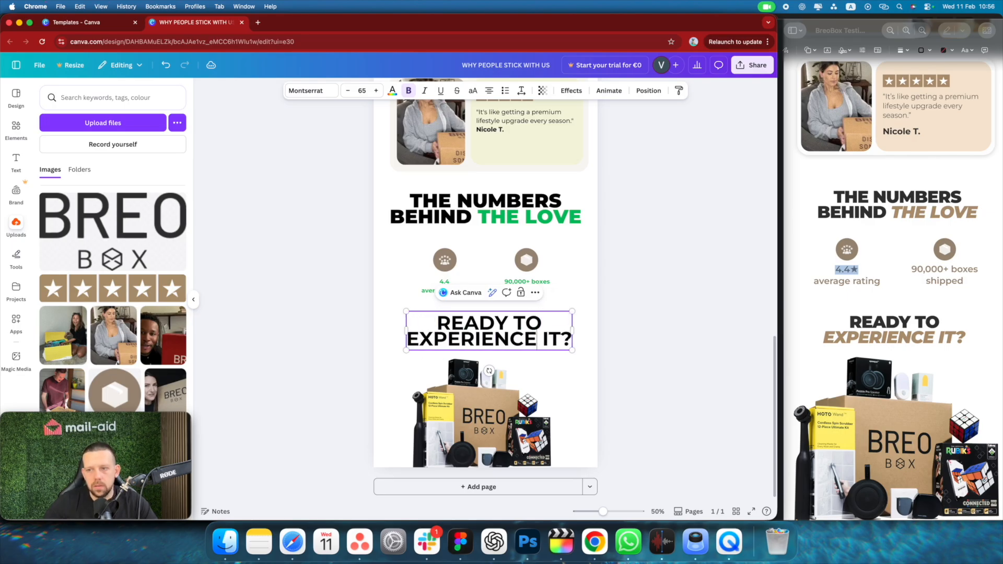
drag(421, 338, 571, 339)
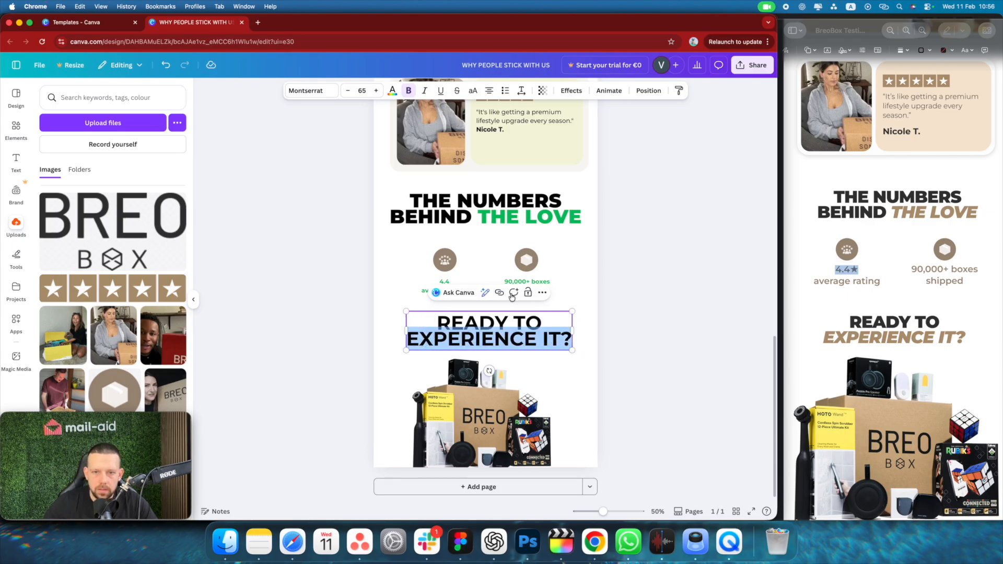
click(392, 90)
click(91, 156)
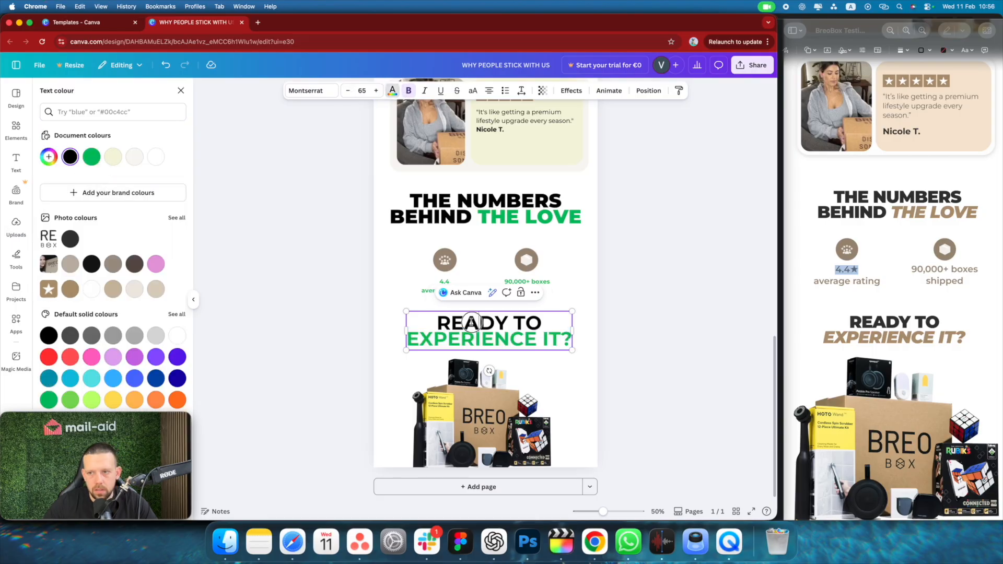
Set the whole "READY TO EXPERIENCE IT?" heading to Montserrat Black and reposition it just above the product photo
triple_click(472, 322)
click(310, 91)
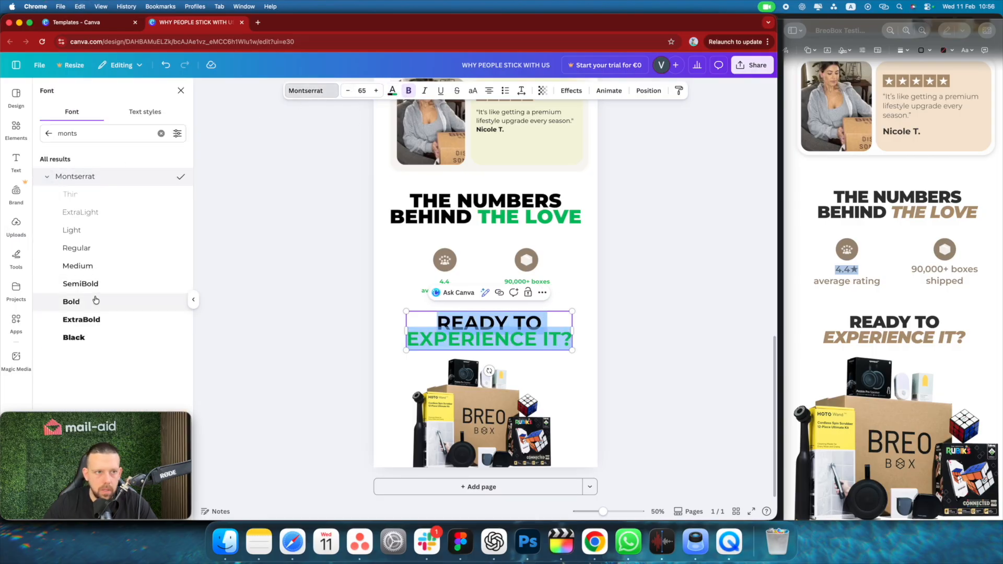
click(94, 337)
click(604, 354)
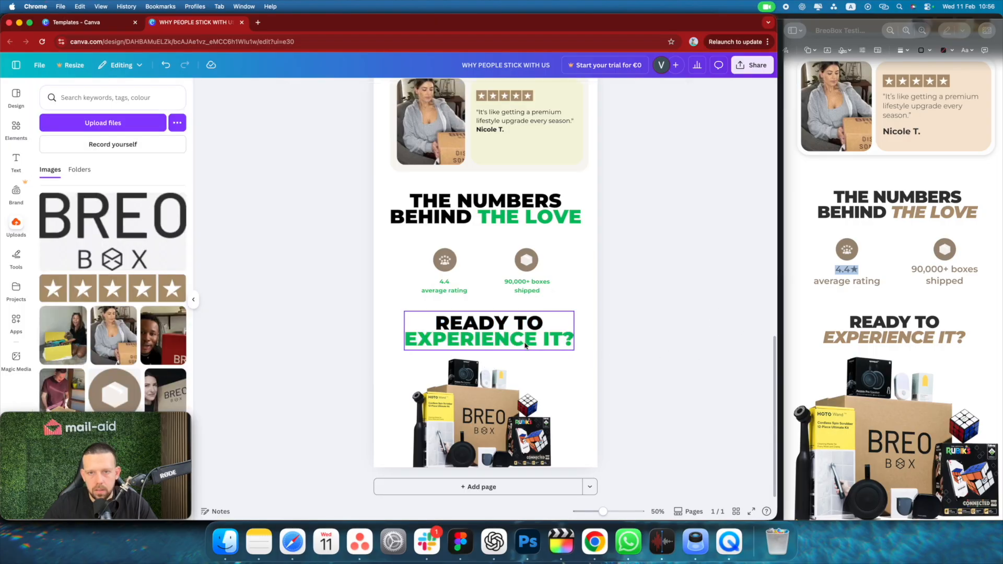
drag(526, 345, 515, 332)
click(635, 332)
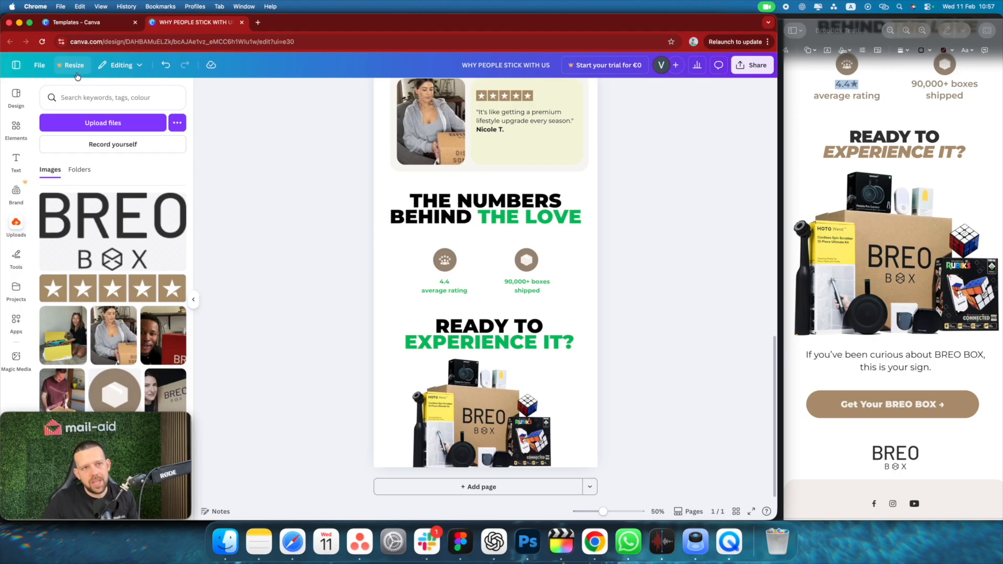
Add a second page and move the product photo from the end of page 1 to the upper part of page 2
click(454, 485)
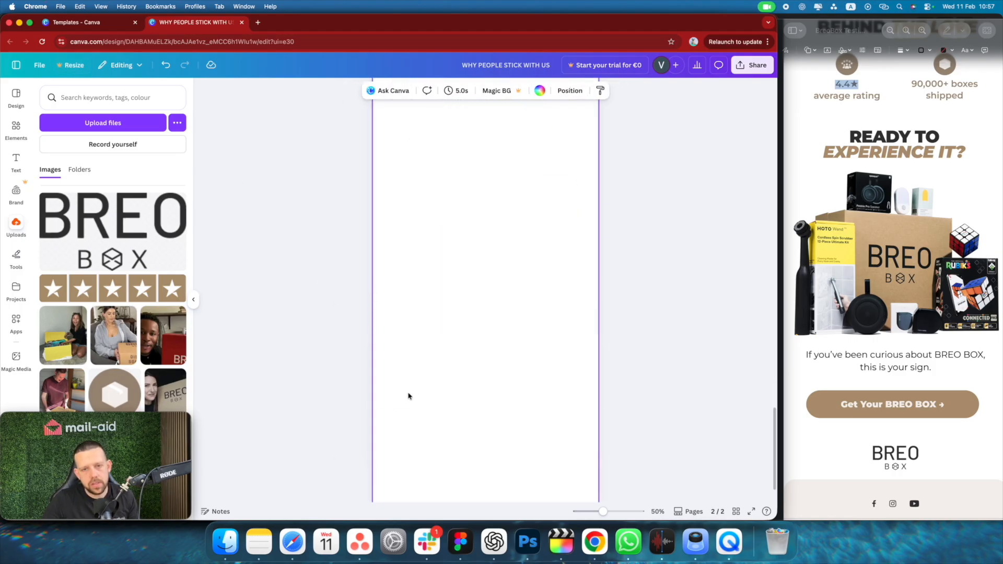
scroll(408, 396, up, 5)
click(487, 276)
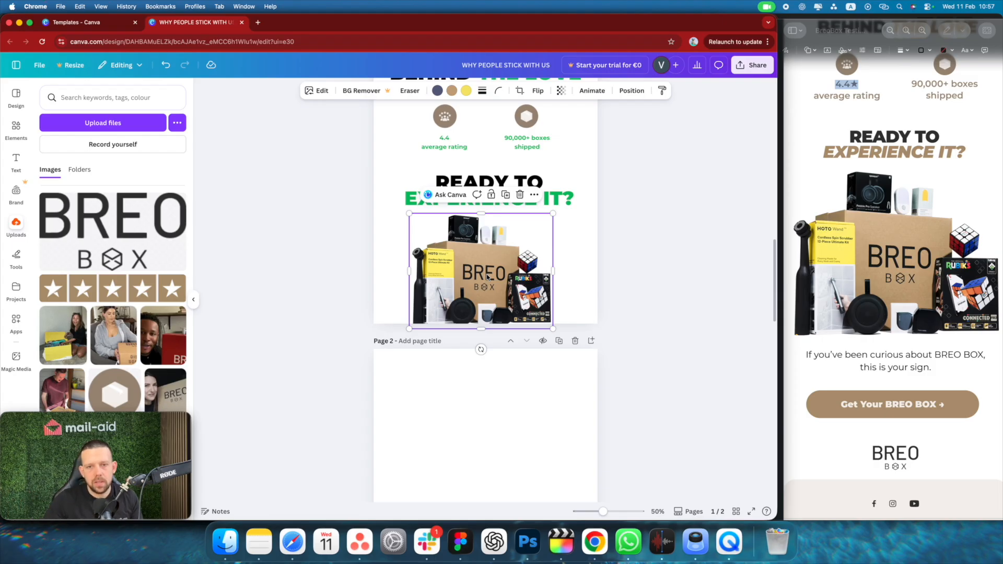
drag(486, 276, 496, 429)
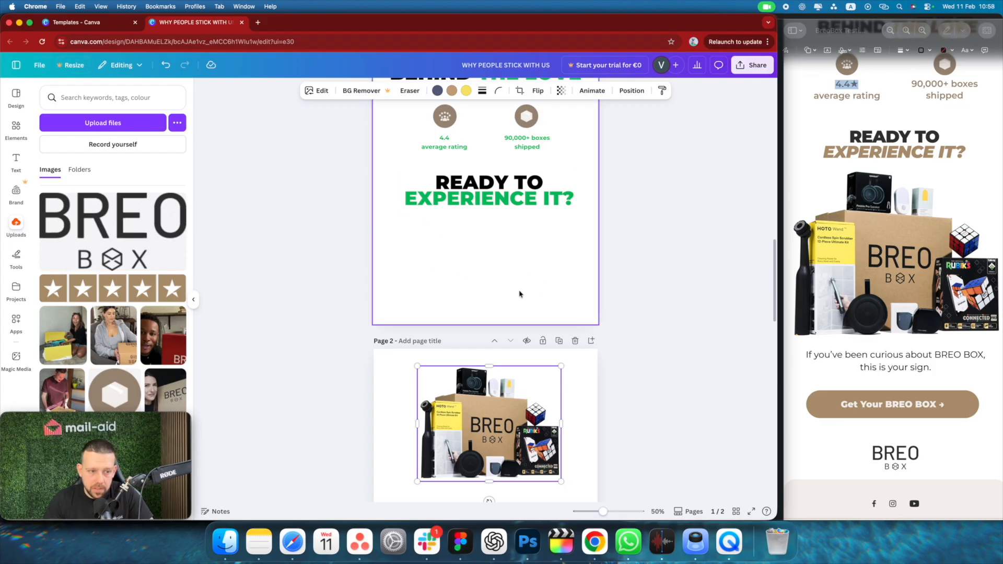
Enlarge the product photo on page 2 so that it nearly fills the page width
scroll(515, 293, down, 1)
scroll(575, 318, down, 5)
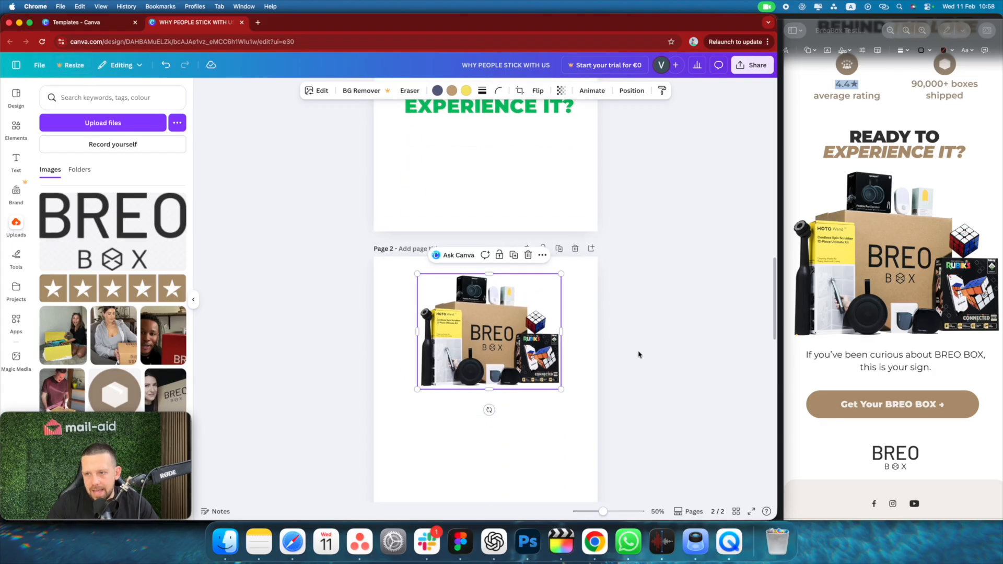
drag(439, 299, 433, 299)
drag(554, 353, 570, 370)
mouse_move(524, 320)
mouse_down()
mouse_move(526, 339)
mouse_move(523, 329)
mouse_up()
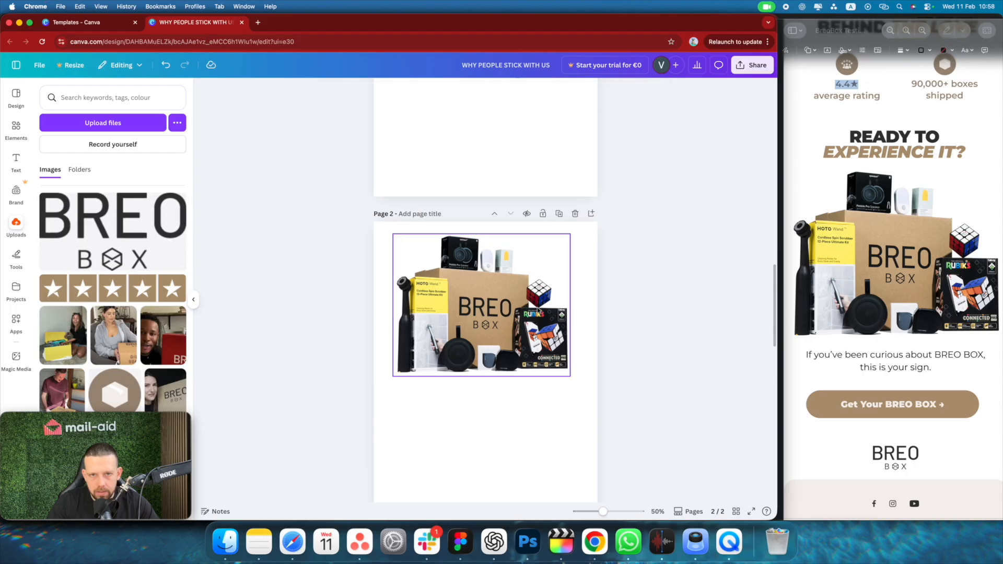
Align the product photo to the horizontal centre of page 2
right_click(529, 311)
mouse_move(609, 357)
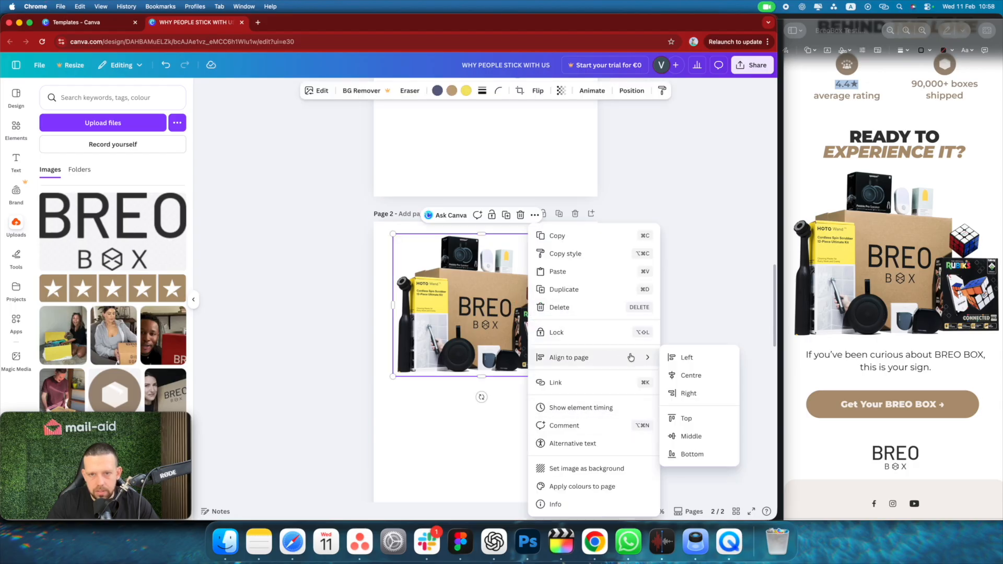
click(678, 382)
scroll(595, 366, down, 10)
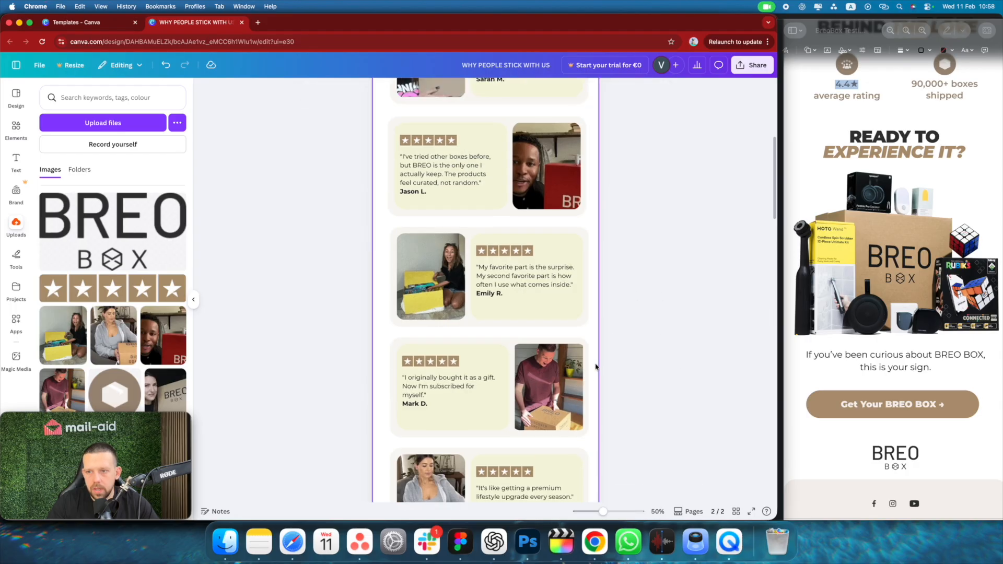
Place a copy of page 1's "THE NUMBERS BEHIND THE LOVE" heading on page 2, below the product photo
scroll(595, 366, down, 5)
click(509, 218)
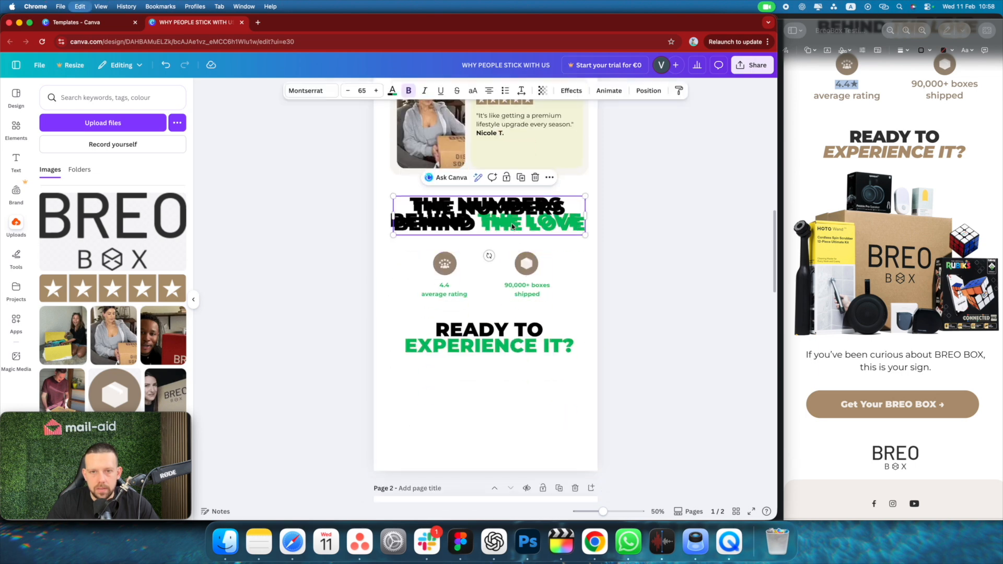
drag(527, 545, 511, 353)
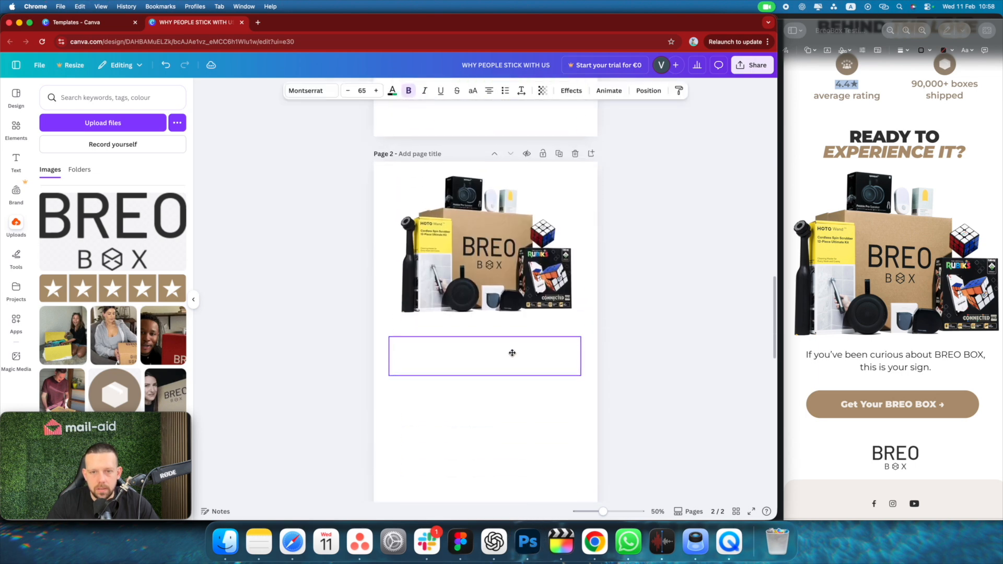
Replace the copied heading's text with "If you've been curious about BREO BOX, this is your sign." from the reference PDF
click(815, 355)
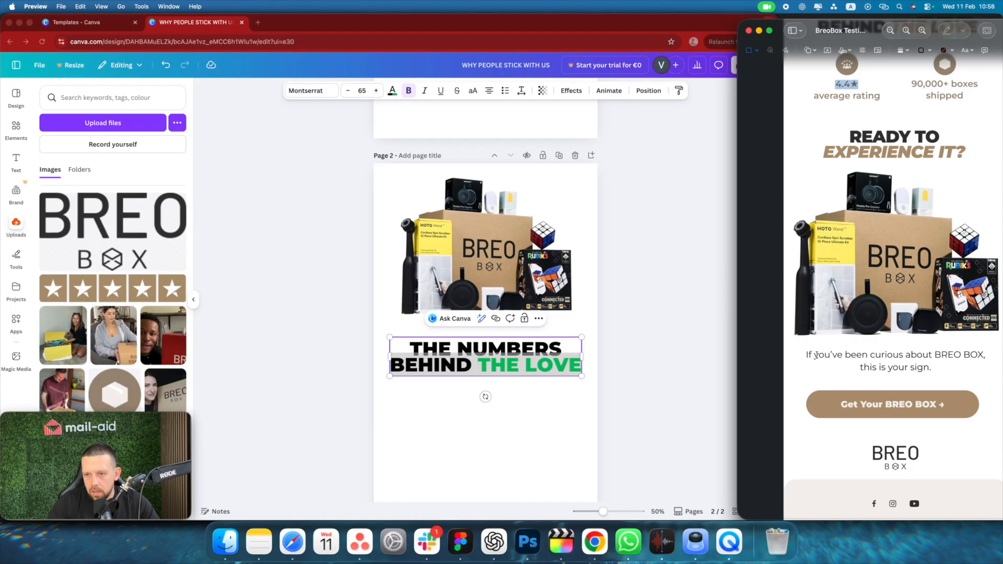
drag(835, 356, 916, 372)
key(cmd+c)
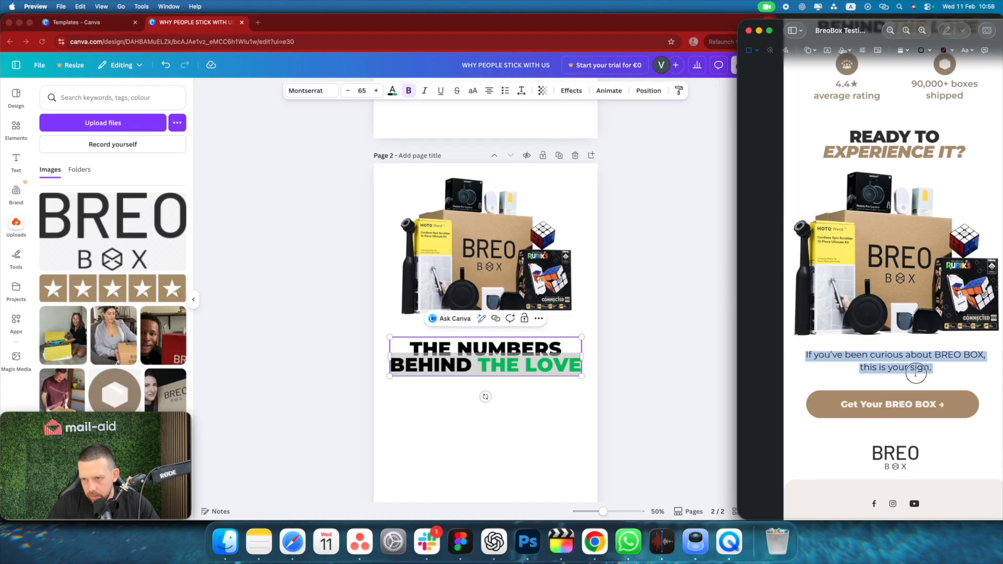
click(557, 352)
key(cmd+a)
key(cmd+v)
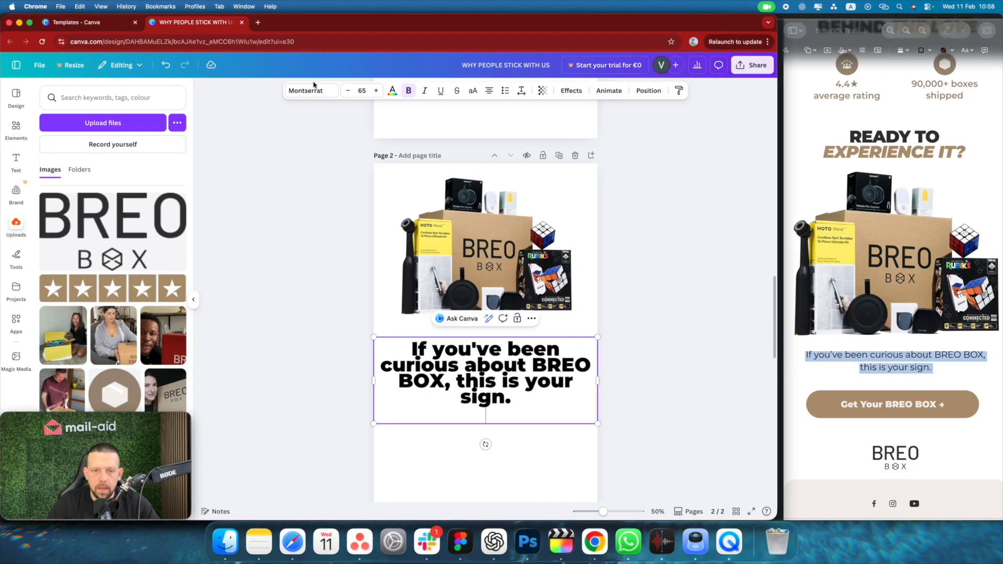
Set the closing paragraph on page 2 to Montserrat Regular at font size 40
click(304, 92)
click(82, 176)
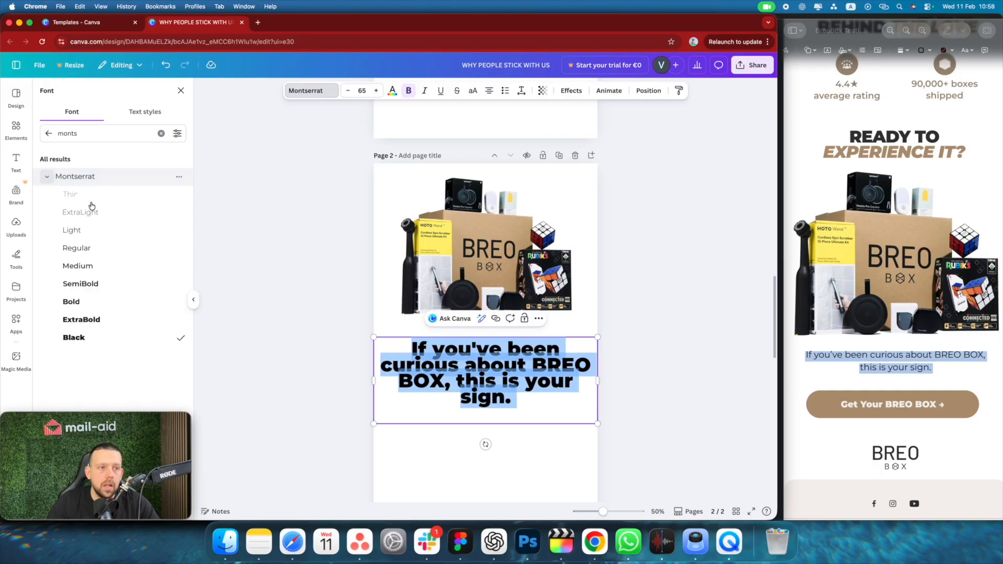
click(116, 249)
click(362, 90)
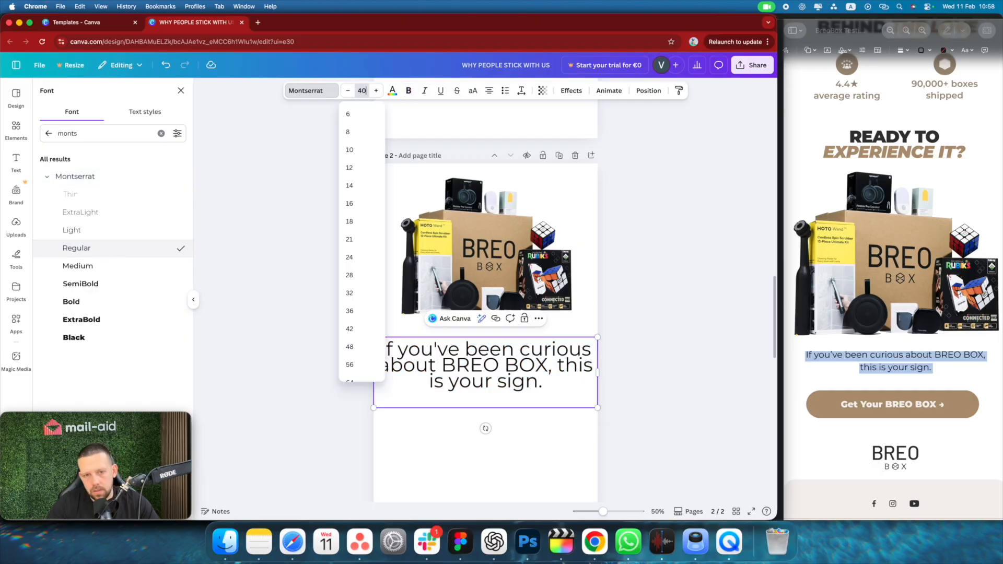
text(40)
key(Return)
Check the font size of page 1's subheading and set the closing paragraph to the matching size 30
scroll(540, 336, up, 20)
click(517, 215)
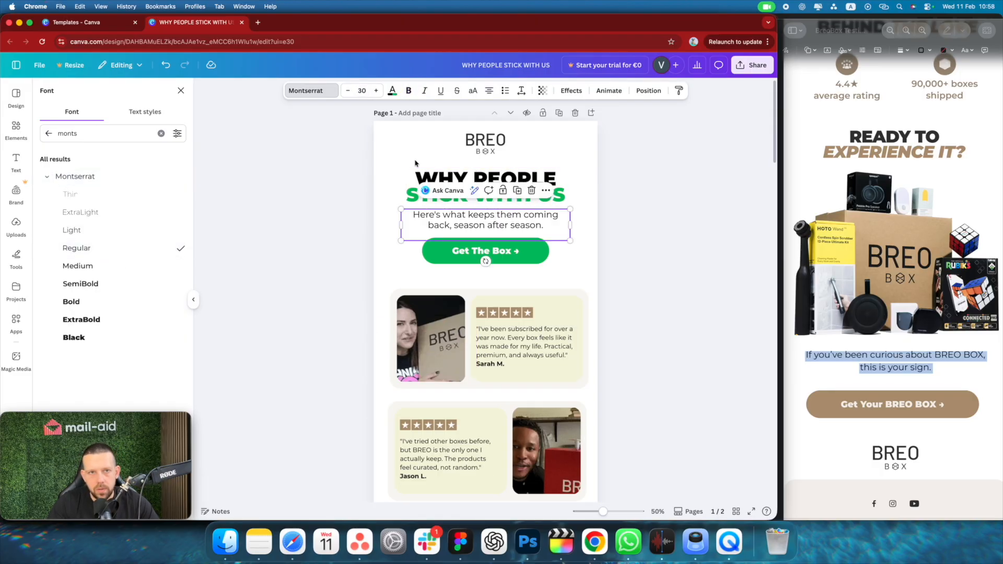
scroll(485, 365, down, 15)
click(486, 410)
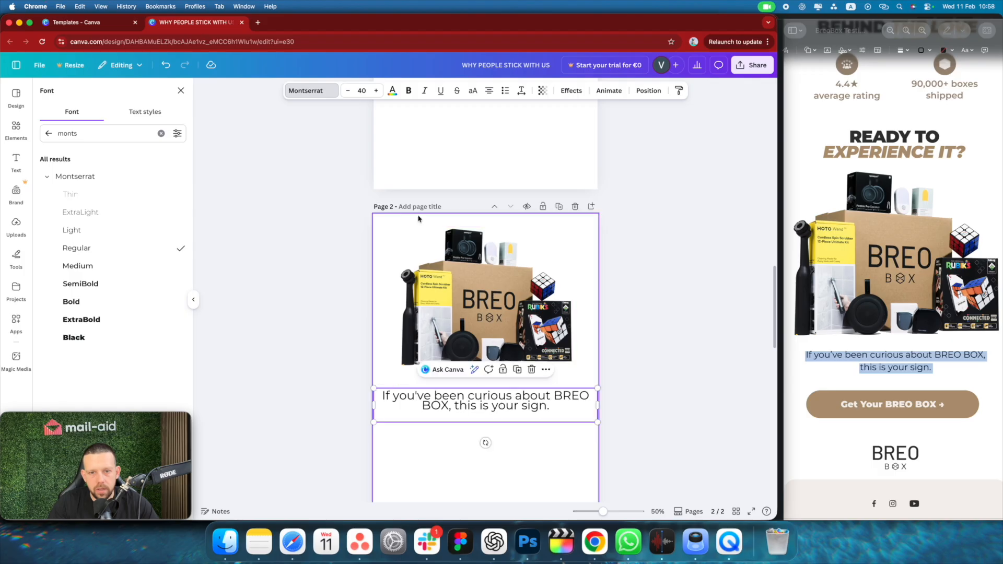
click(362, 91)
text(30)
key(Return)
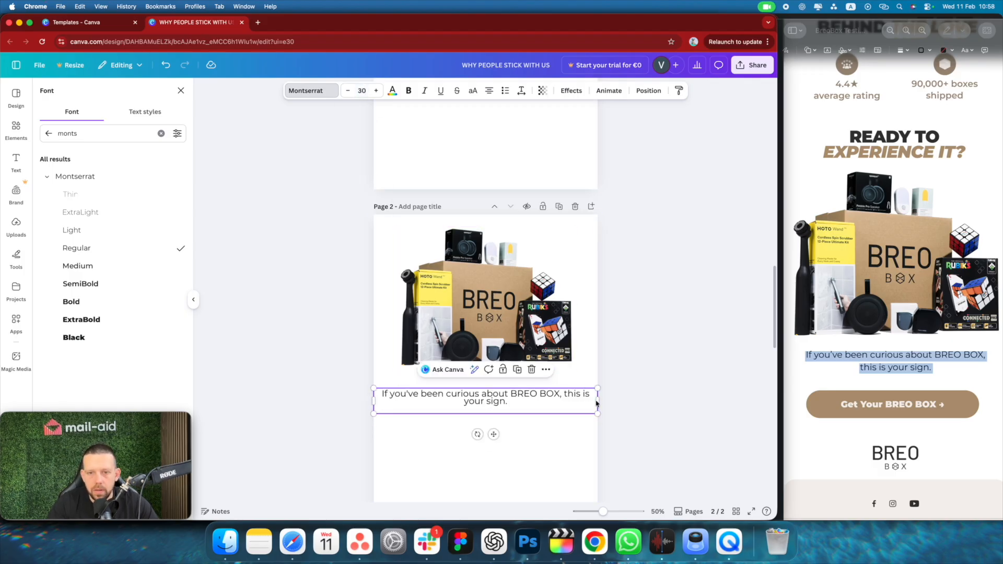
Narrow the closing paragraph's text box, raise it closer to the product photo and centre it horizontally on page 2
drag(597, 403, 551, 403)
drag(504, 399, 522, 393)
right_click(499, 395)
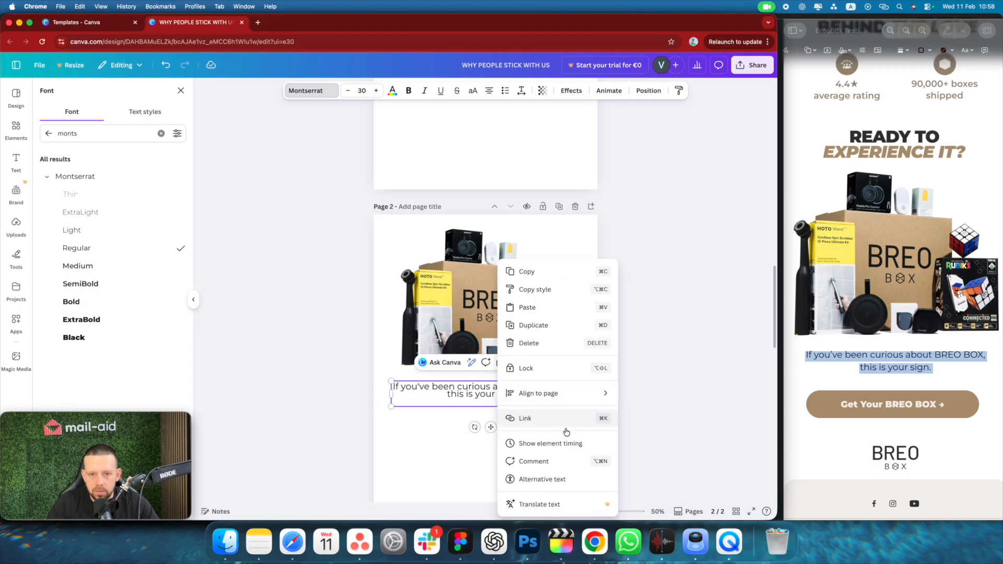
mouse_move(601, 393)
click(635, 412)
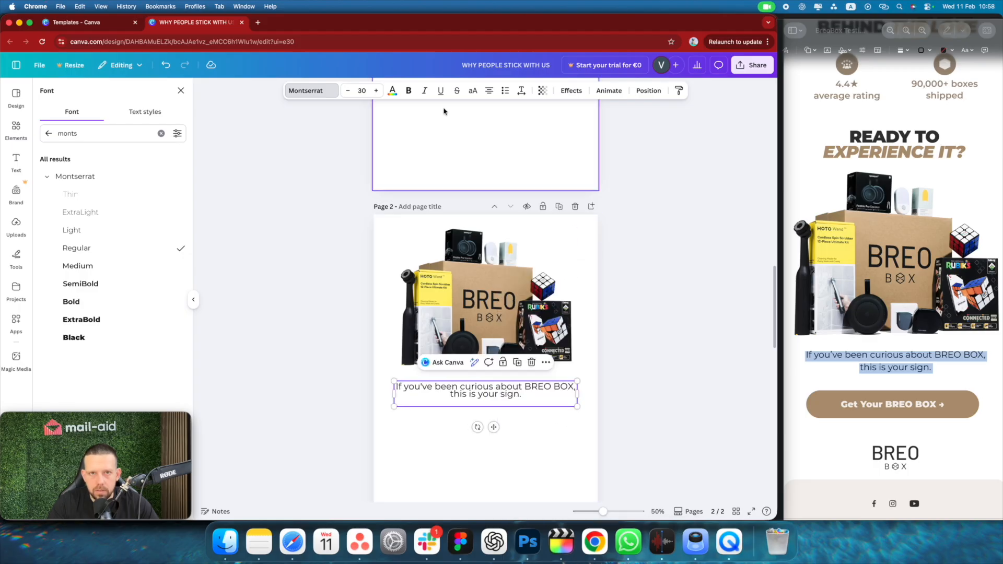
Increase the closing paragraph's line spacing so its two lines sit further apart, as in the page 1 subheading
click(521, 92)
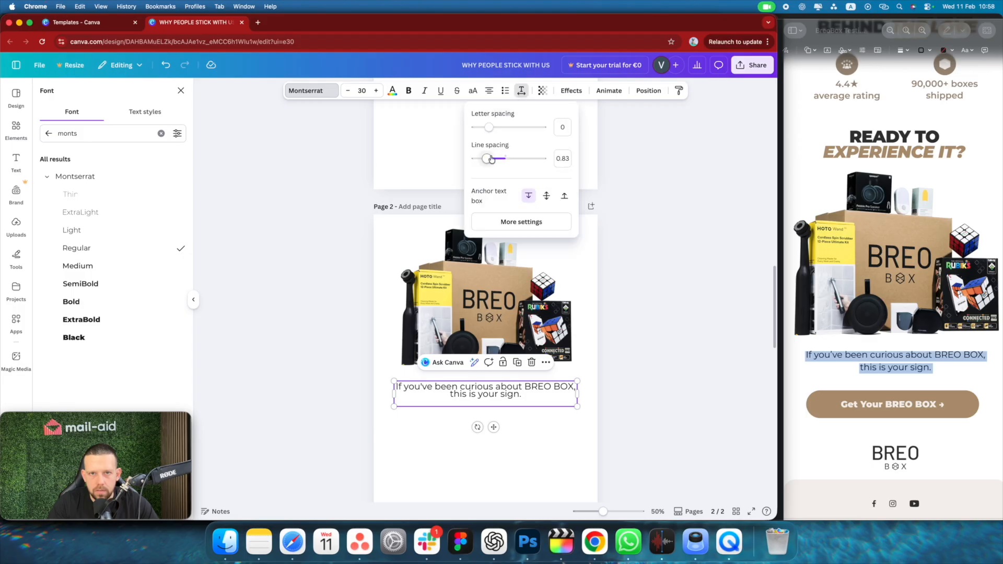
drag(491, 159, 501, 159)
click(634, 303)
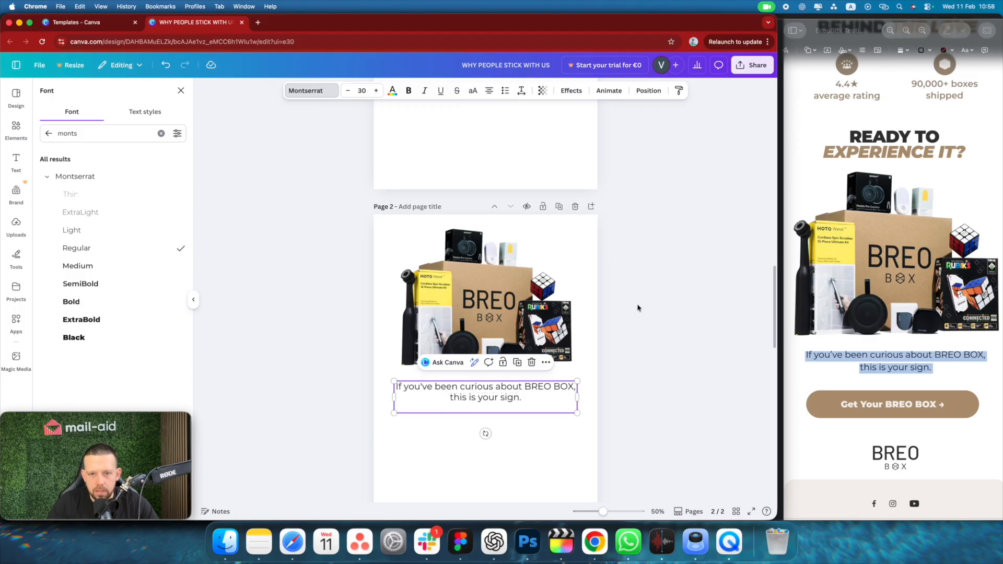
click(619, 392)
Place a copy of page 1's green "Get The Box →" button, shape and label together, below the closing paragraph on page 2
scroll(621, 387, up, 15)
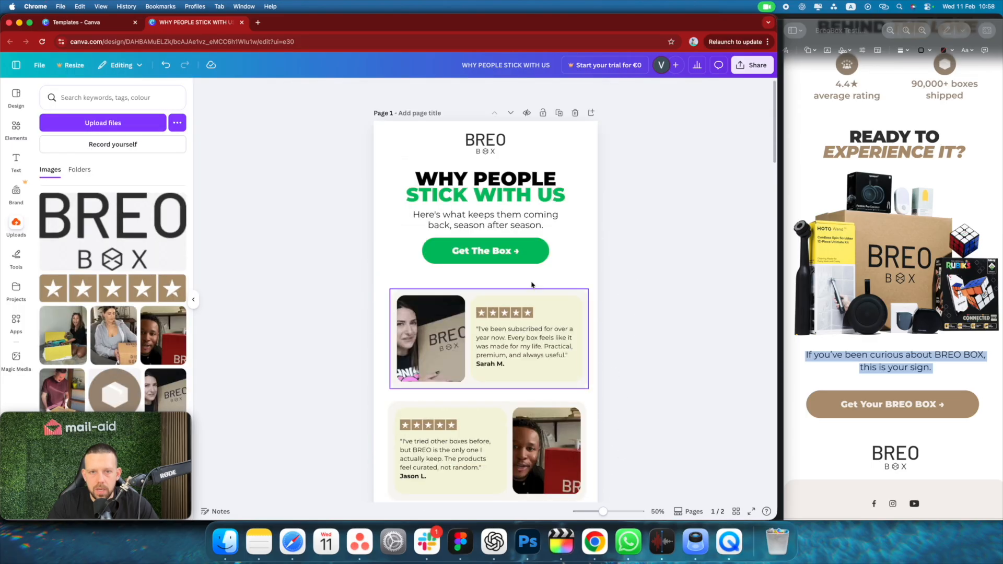
double_click(519, 253)
click(543, 254)
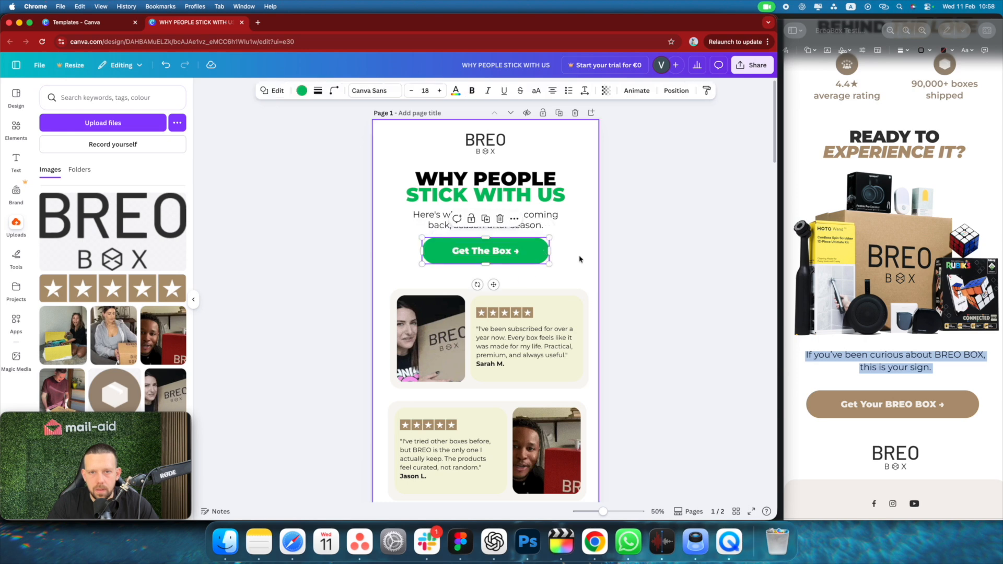
click(504, 256)
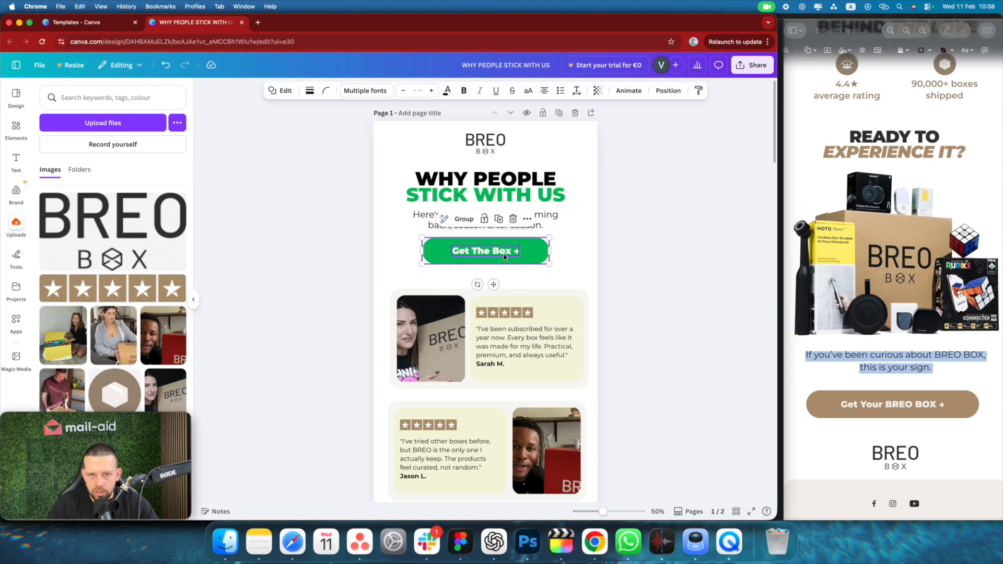
drag(534, 260, 528, 214)
scroll(625, 235, up, 2)
right_click(530, 269)
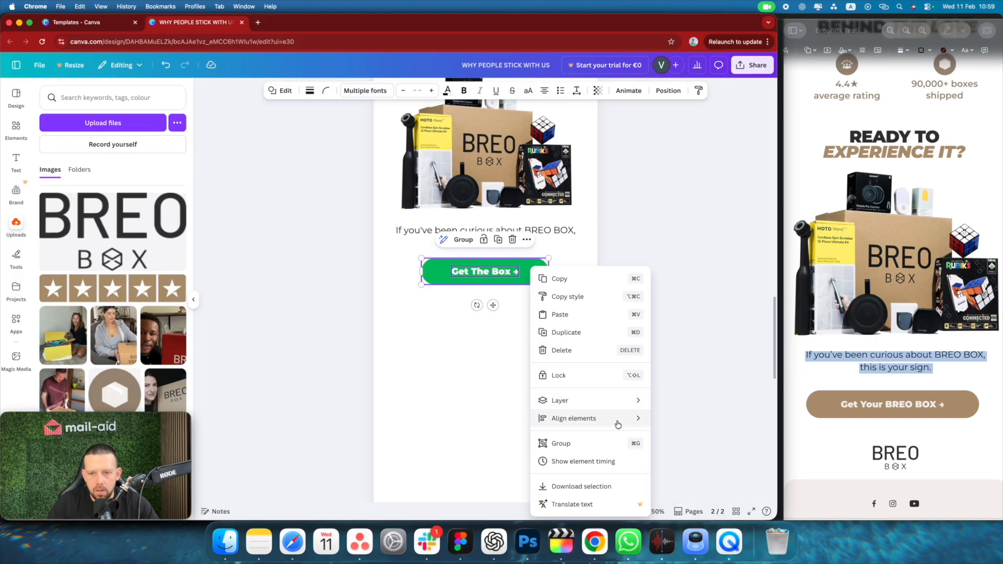
mouse_move(618, 419)
click(686, 289)
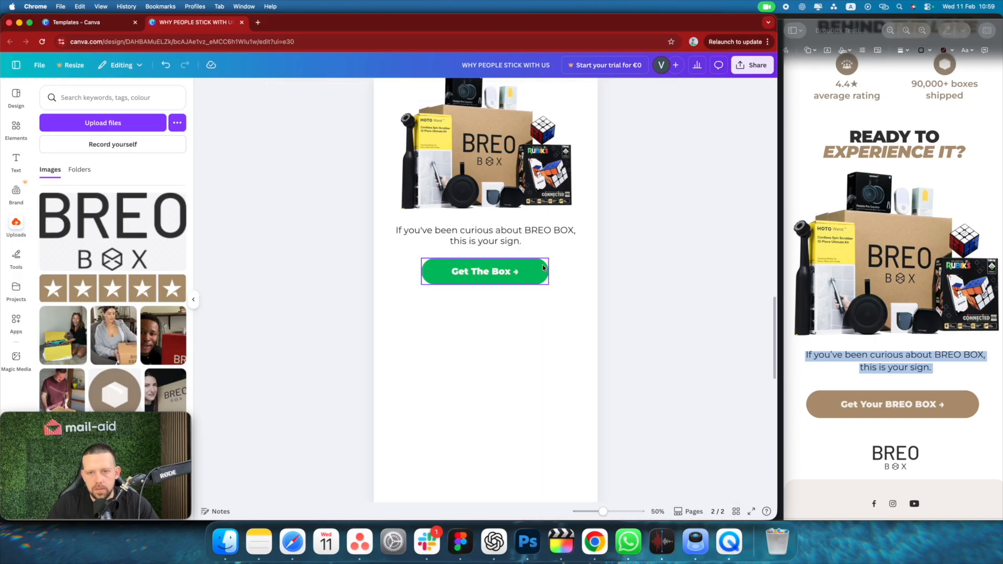
Change the page 2 button's label to "Get Your BREO BOX →", taking the wording from the reference PDF
click(505, 282)
double_click(496, 271)
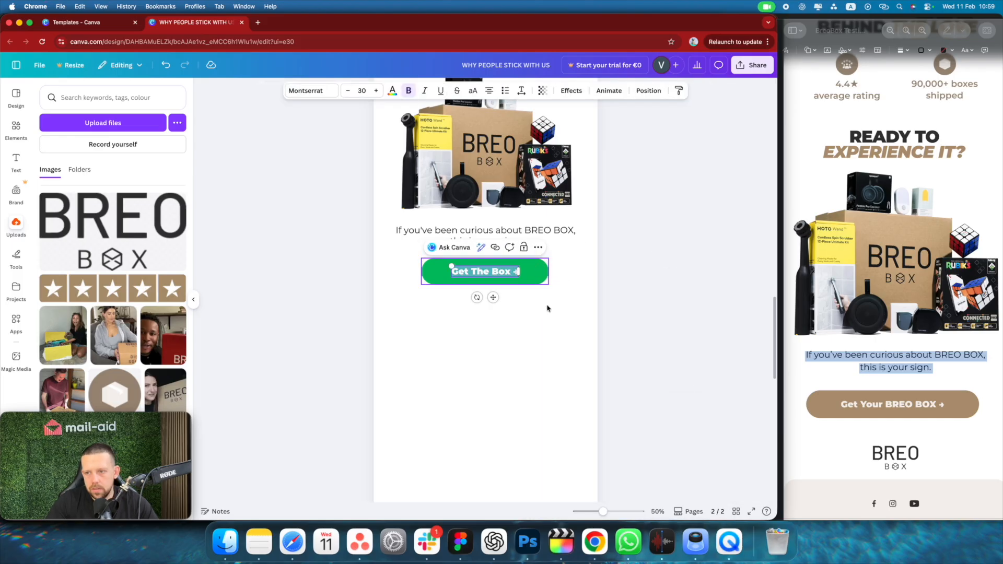
click(840, 404)
drag(839, 404, 932, 405)
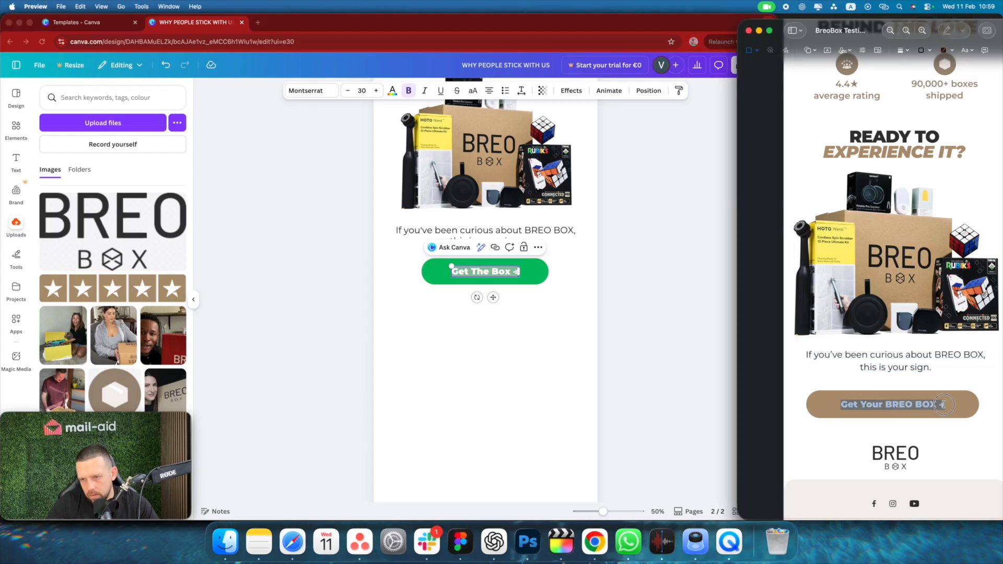
key(super+Tab)
text(Get Your BREO BOX →)
click(577, 281)
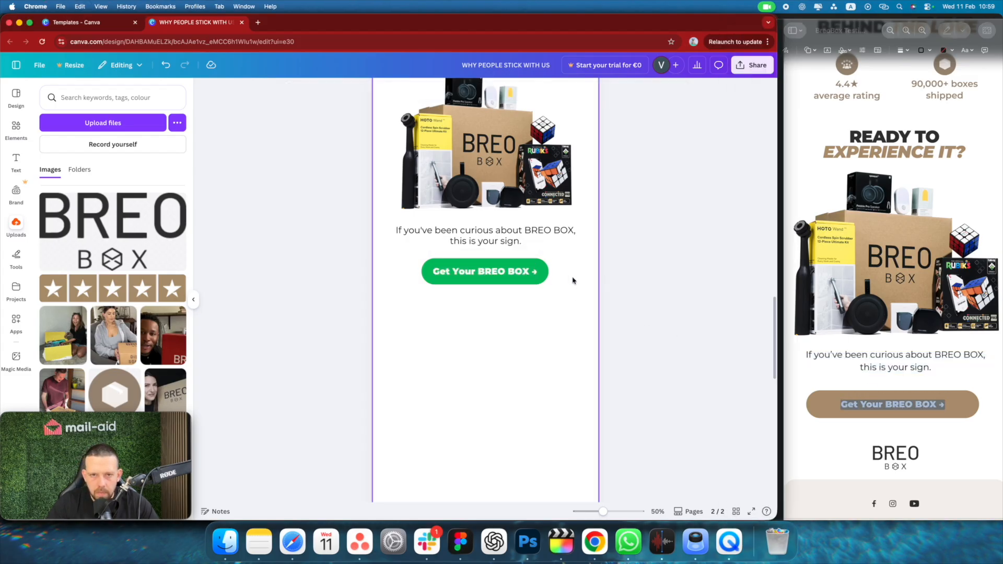
Widen the page 2 button's green shape on both sides to roughly the width of the paragraph above it
click(543, 277)
drag(547, 273, 574, 272)
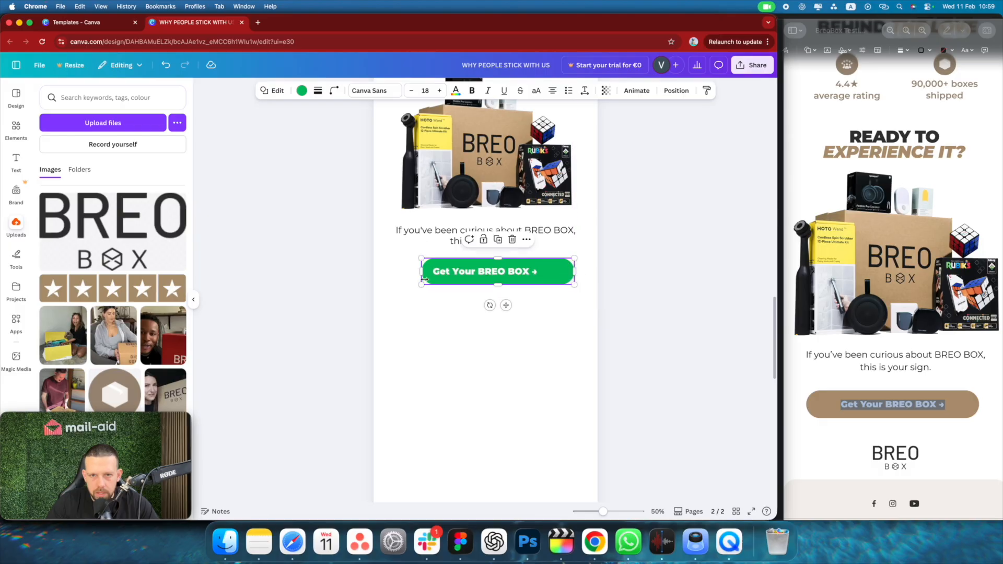
drag(422, 271, 397, 272)
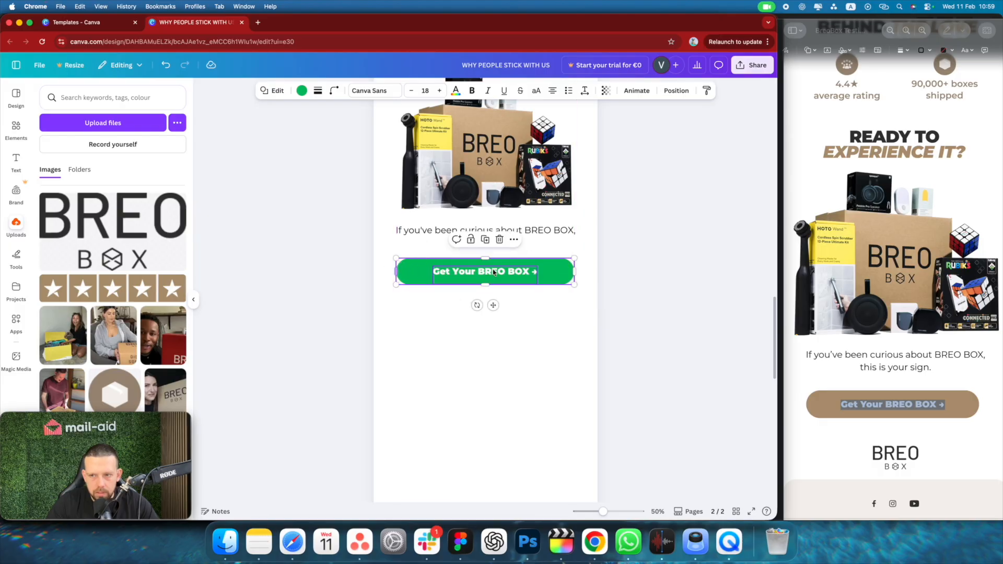
drag(573, 270, 568, 271)
Align the "Get Your BREO BOX →" label and its green button shape to each other's horizontal centre
click(558, 275)
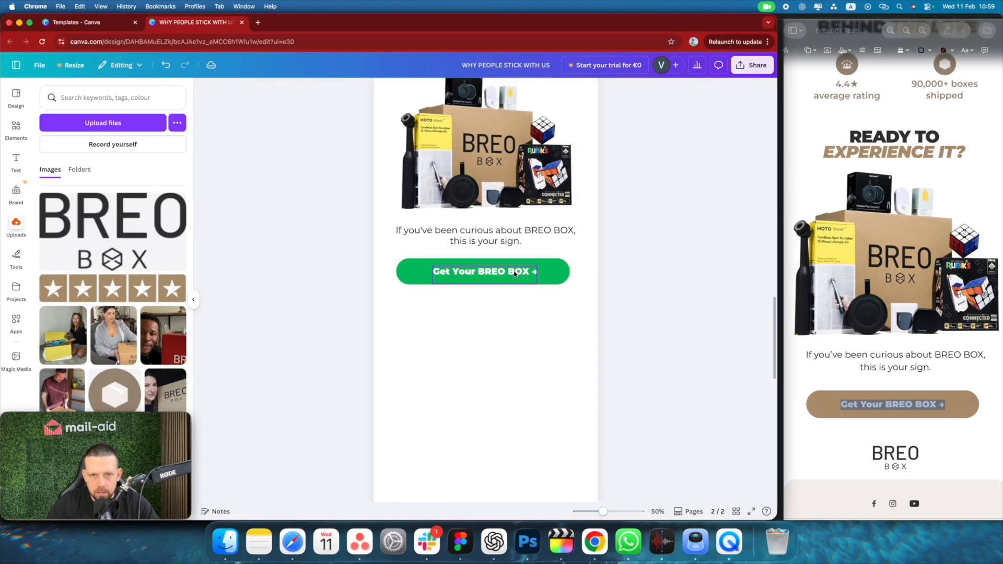
shift+click(559, 276)
right_click(559, 275)
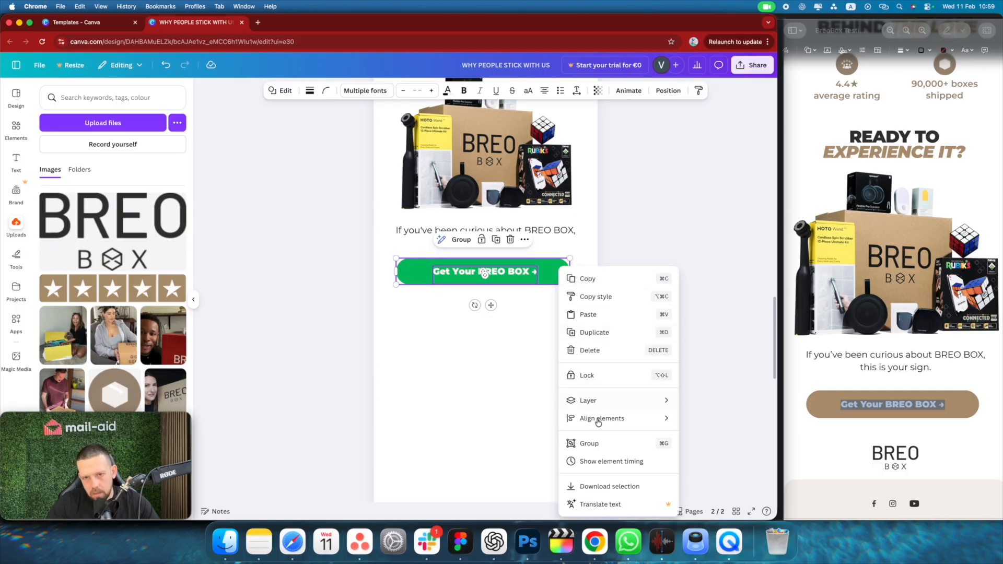
mouse_move(600, 418)
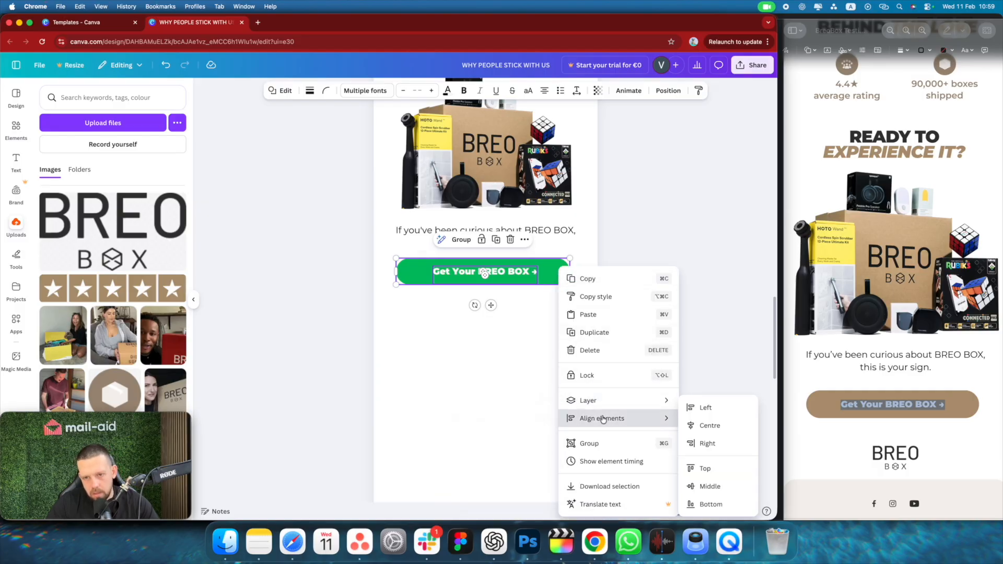
click(697, 425)
click(670, 297)
Review the overall layout of the finished email design across both pages
scroll(594, 329, up, 1)
click(523, 367)
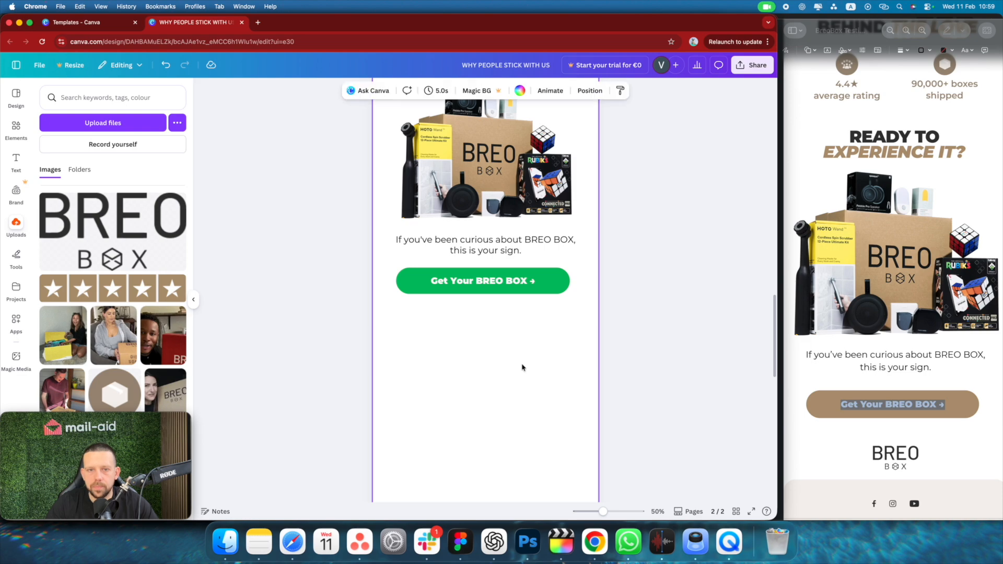
scroll(588, 325, up, 15)
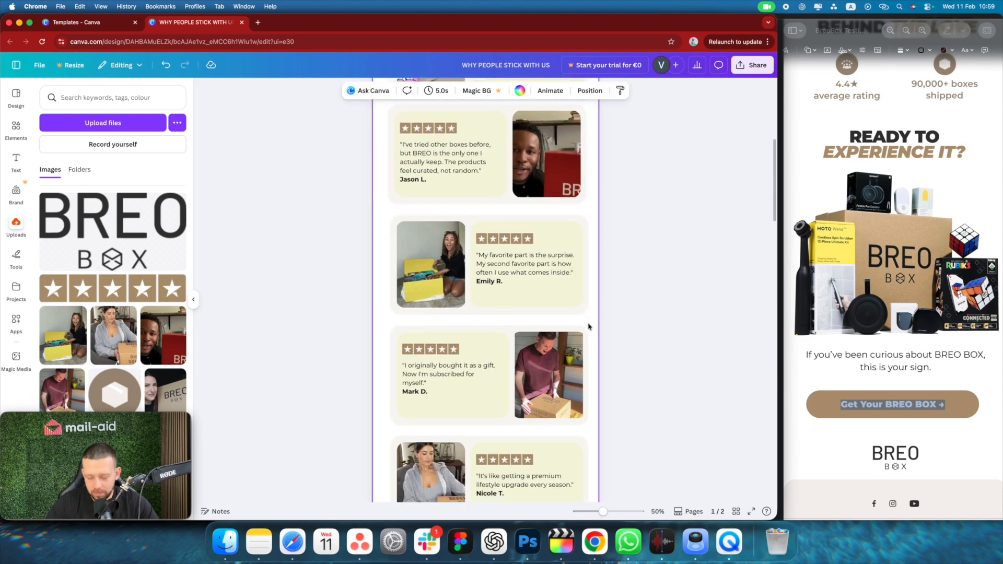
scroll(588, 326, down, 5)
scroll(587, 328, down, 3)
scroll(586, 328, up, 3)
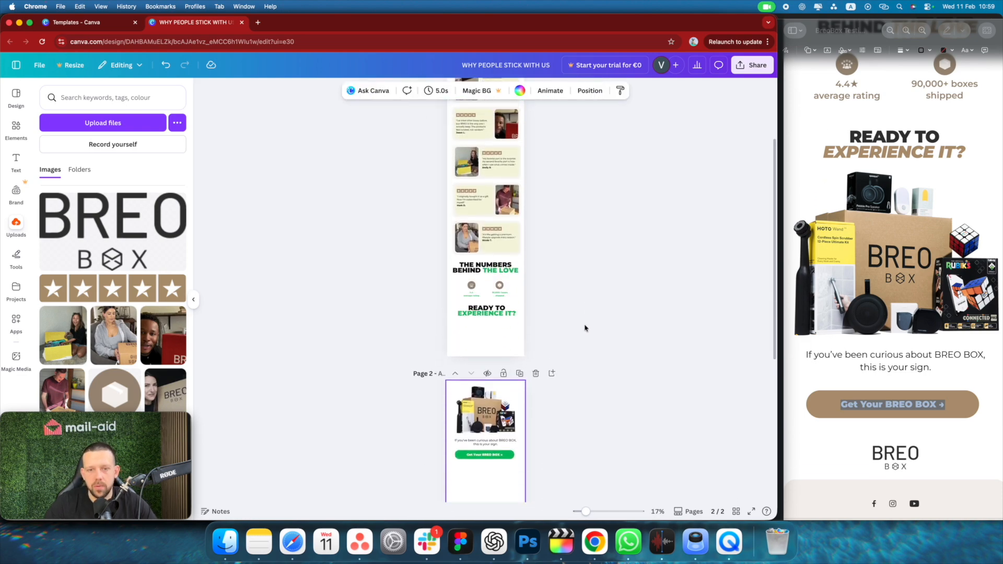
click(585, 320)
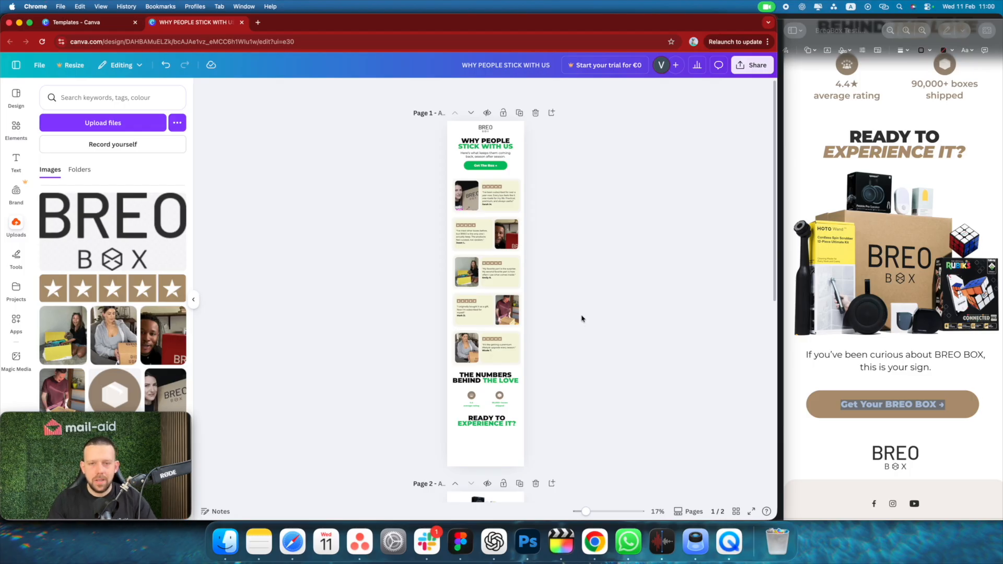
Open the design's download options and set the file type to JPG
click(751, 67)
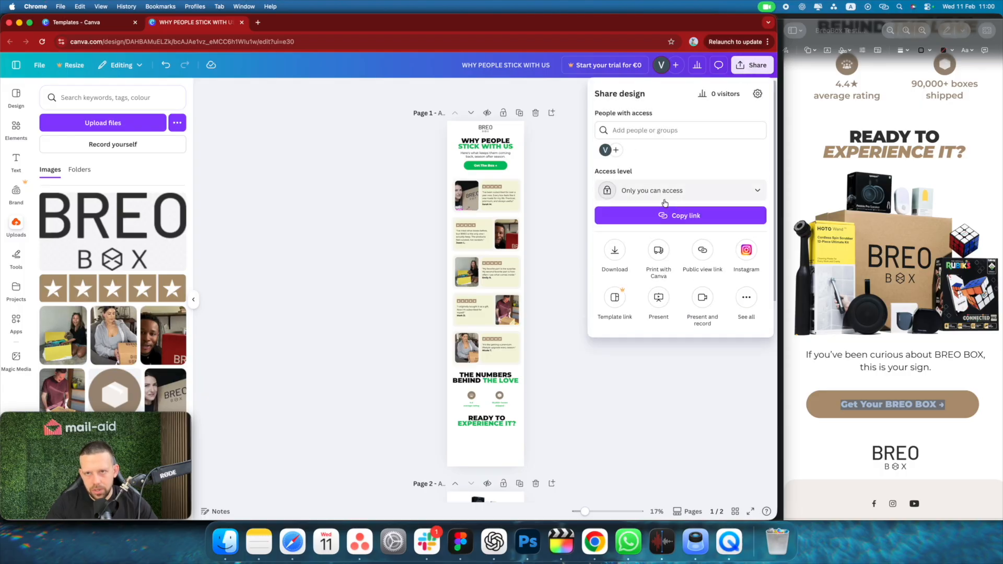
click(616, 253)
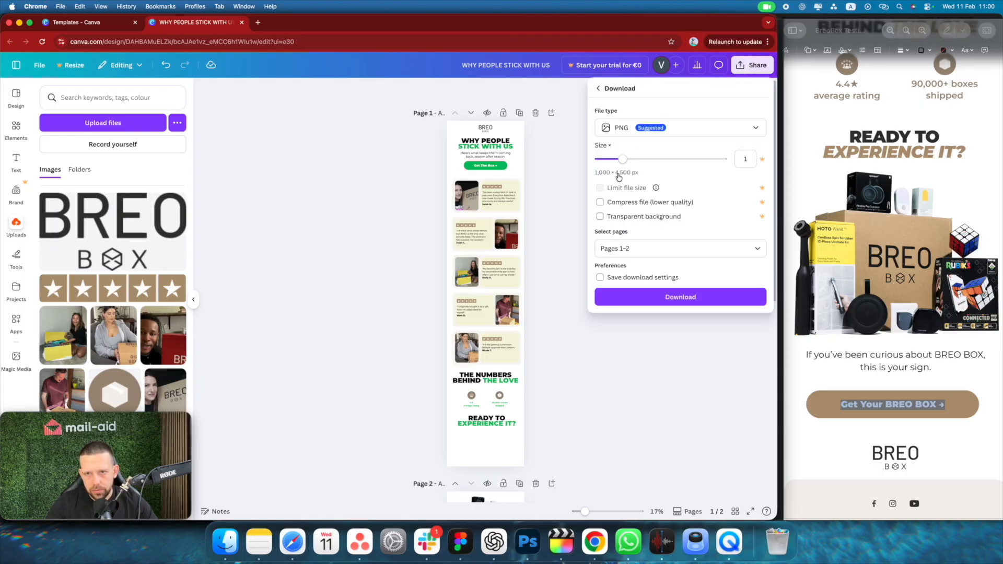
click(653, 128)
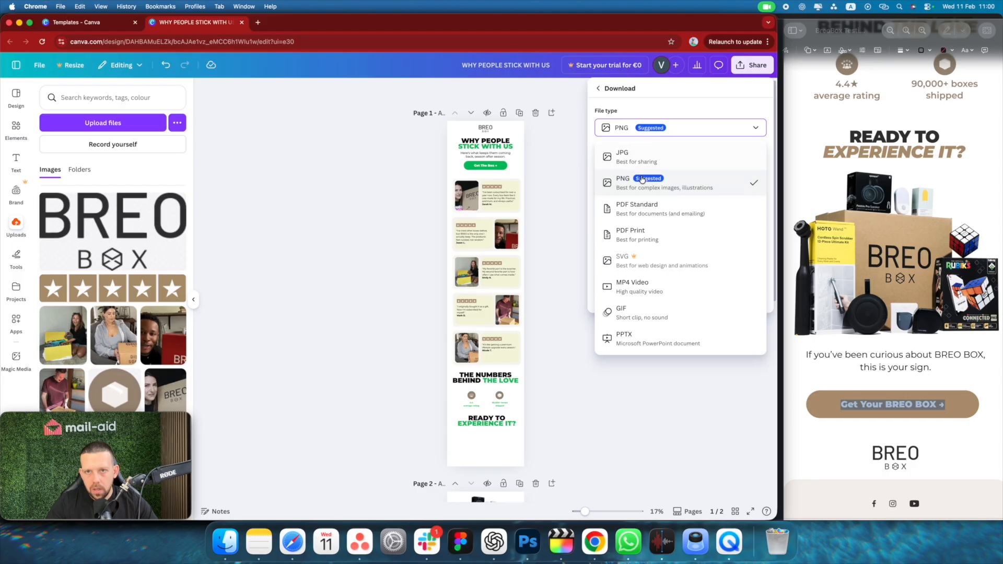
click(634, 159)
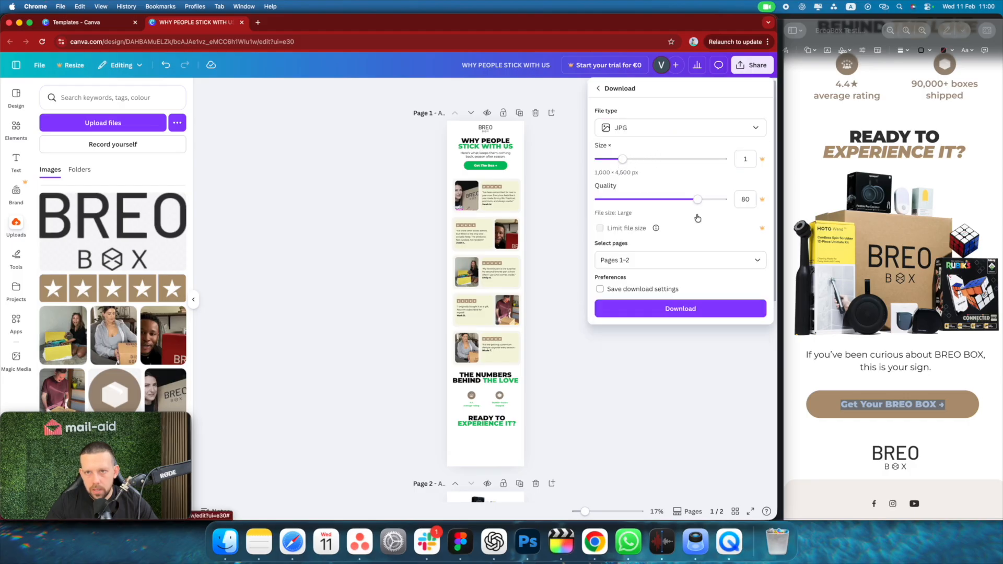
Download both design pages as JPG and switch to the Klaviyo campaigns window
click(654, 311)
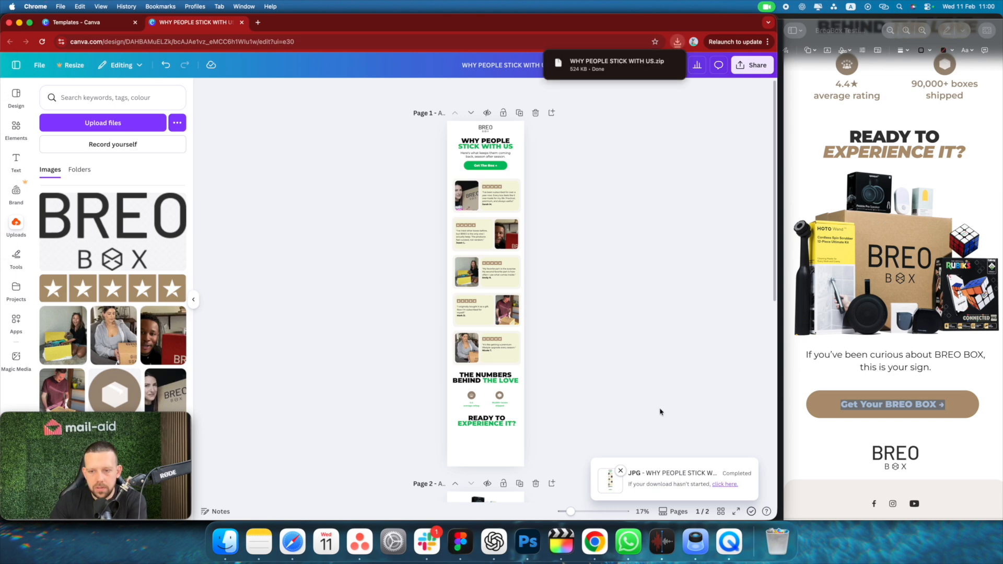
right_click(594, 542)
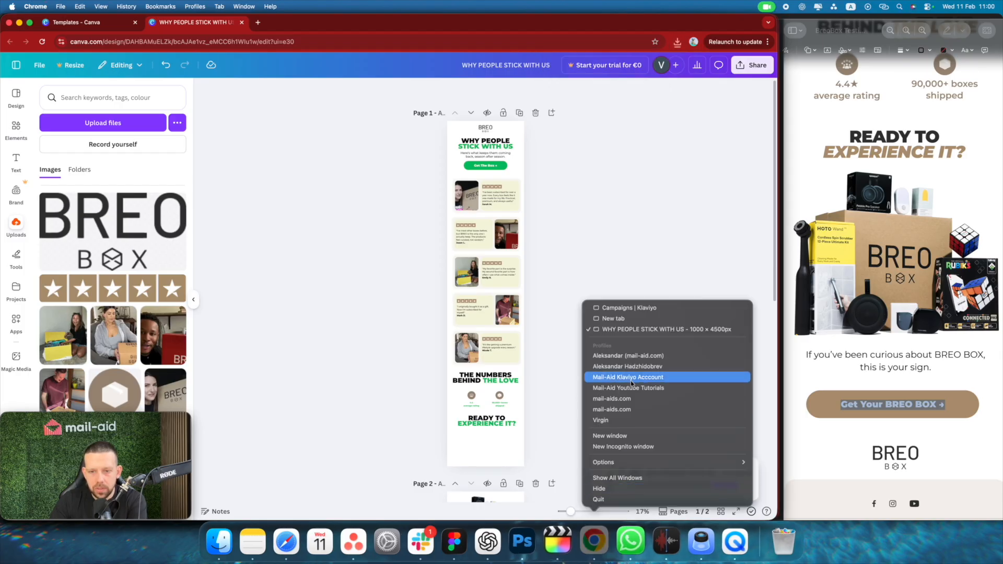
click(633, 308)
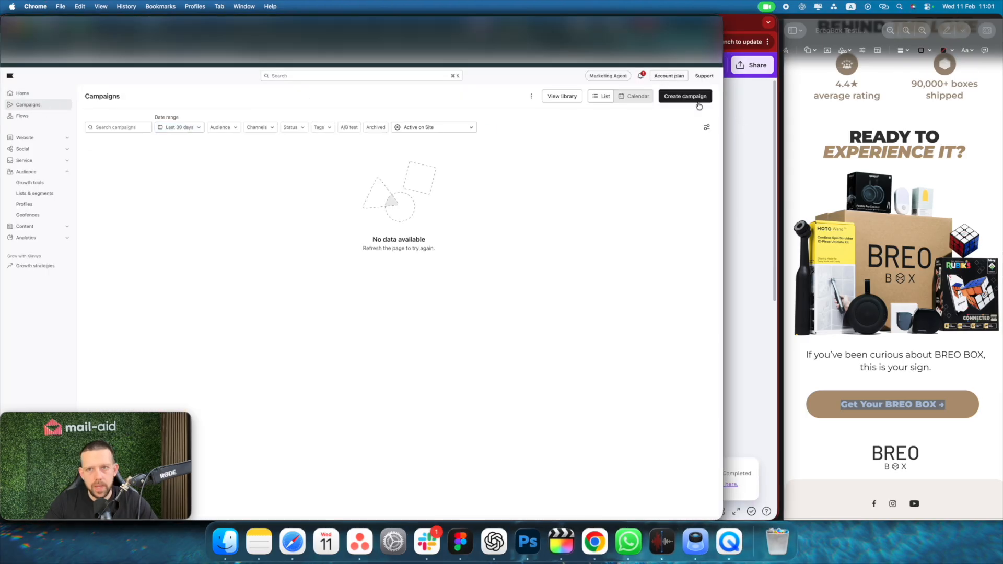
Create a single-channel email campaign with the "test" list as its audience and proceed to the message editor
click(695, 99)
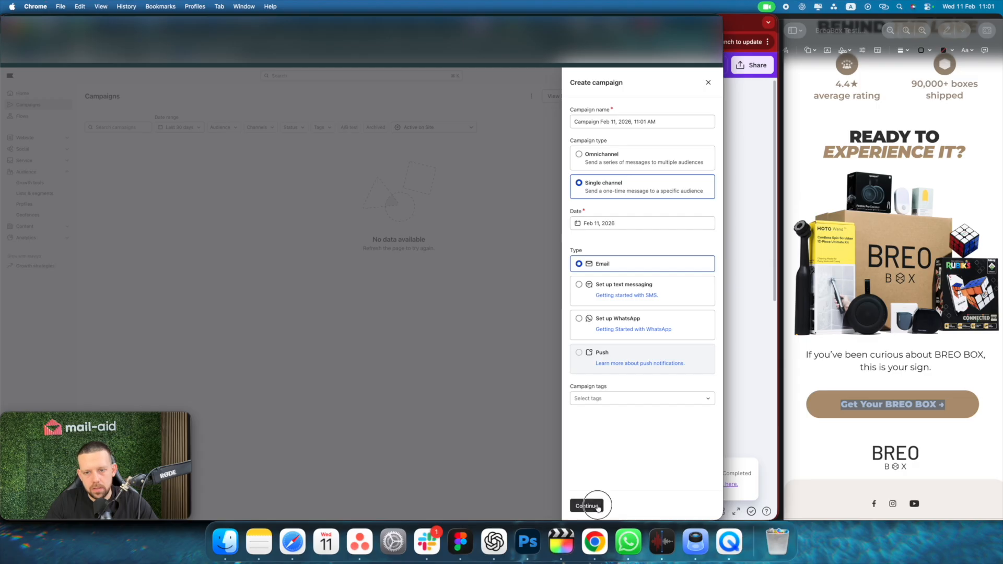
click(597, 507)
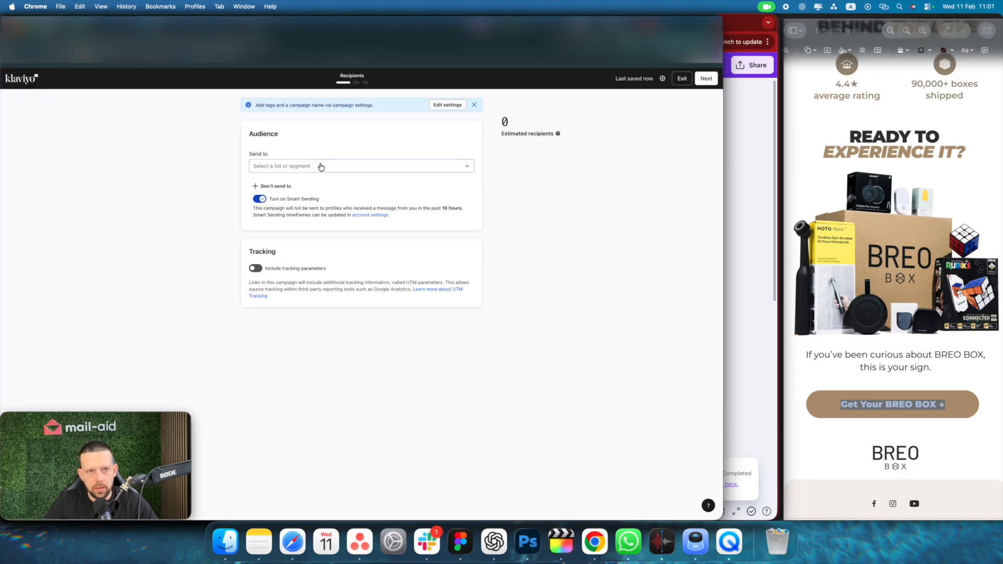
click(321, 166)
click(387, 210)
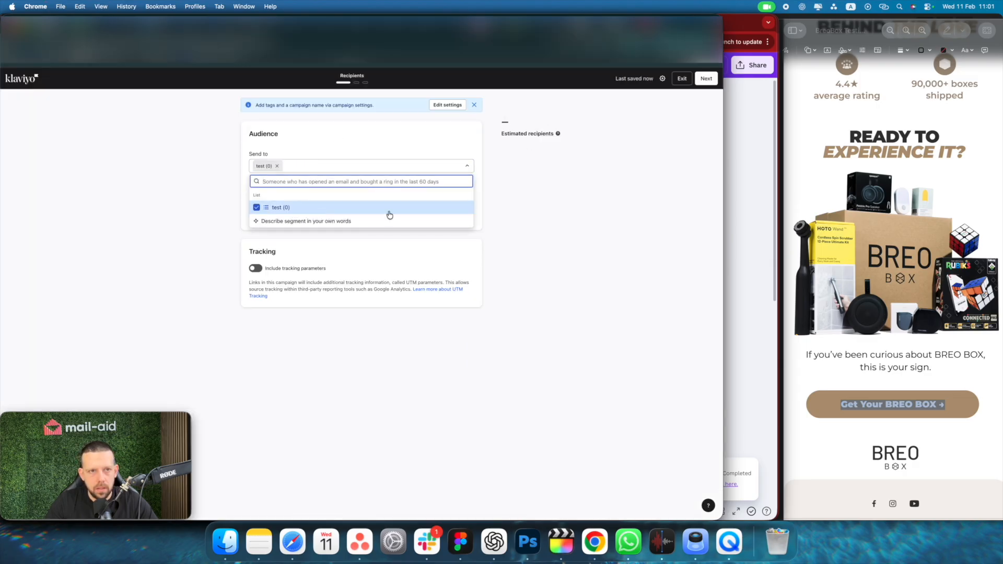
click(705, 78)
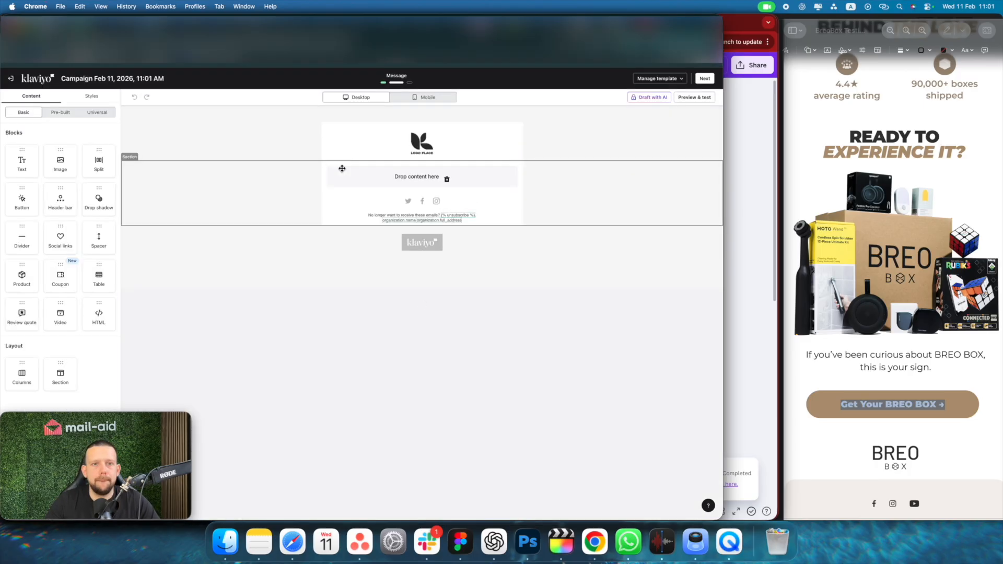
Delete the placeholder logo and the empty content area from the email template, leaving only the footer section
click(446, 180)
click(387, 143)
click(314, 155)
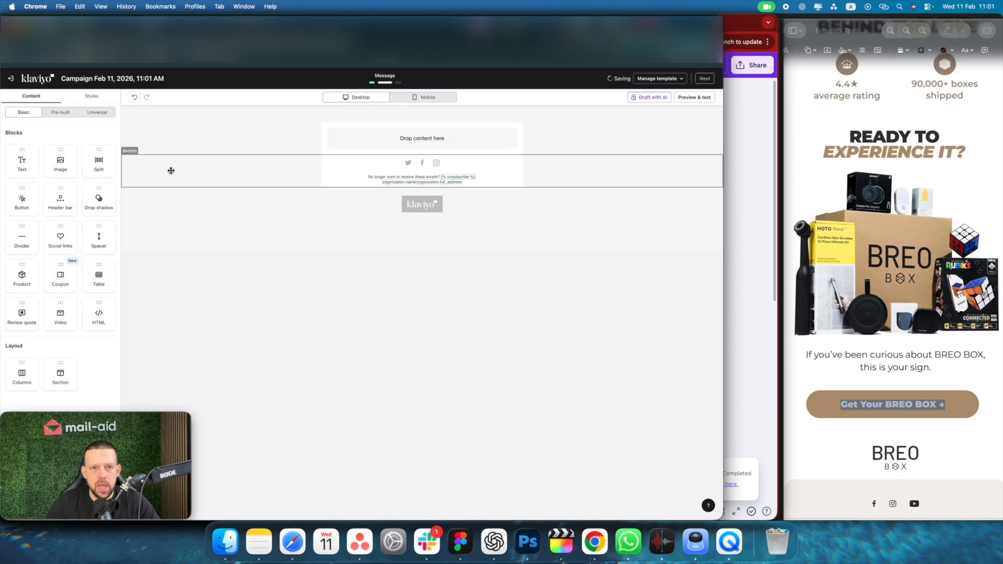
click(376, 128)
click(129, 155)
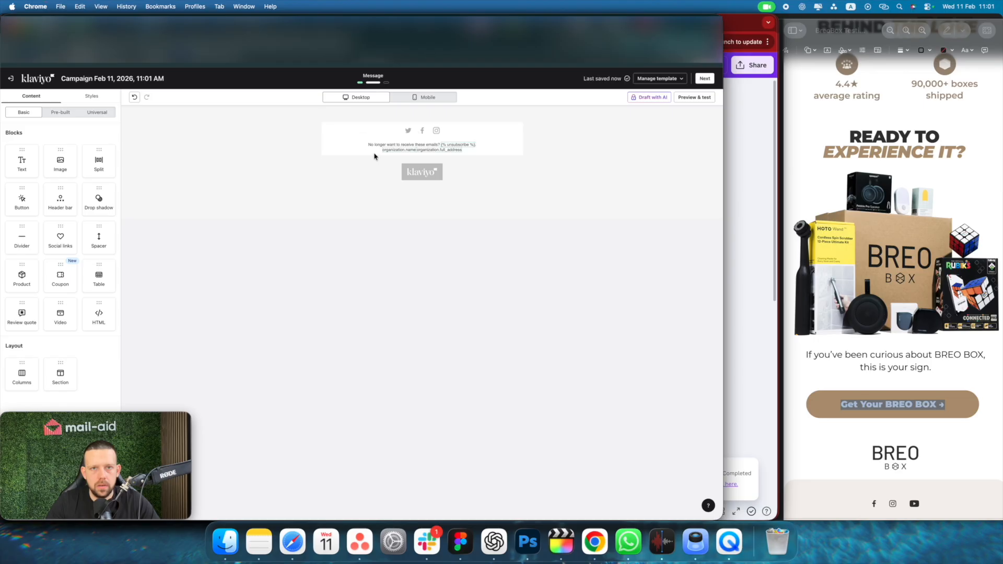
Add an image block above the social links and upload the original, uncompressed version of BreoBox Testimonials.jpg into it
drag(54, 168, 449, 125)
click(34, 203)
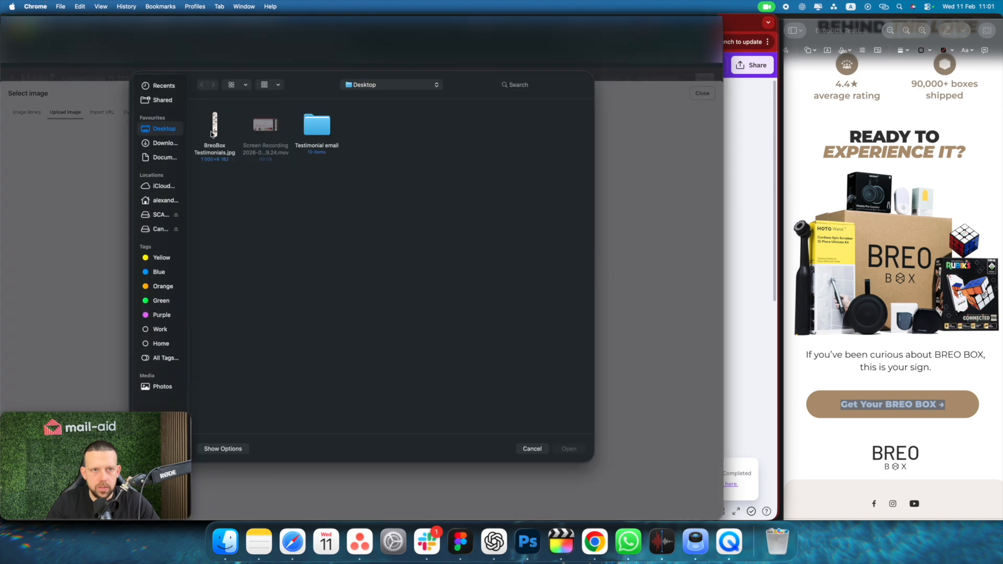
double_click(213, 155)
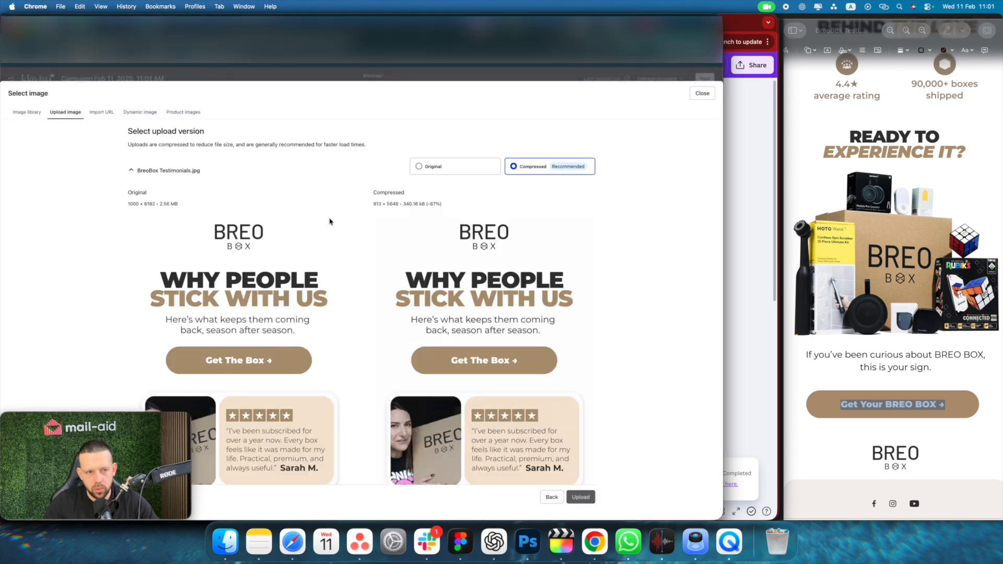
click(481, 171)
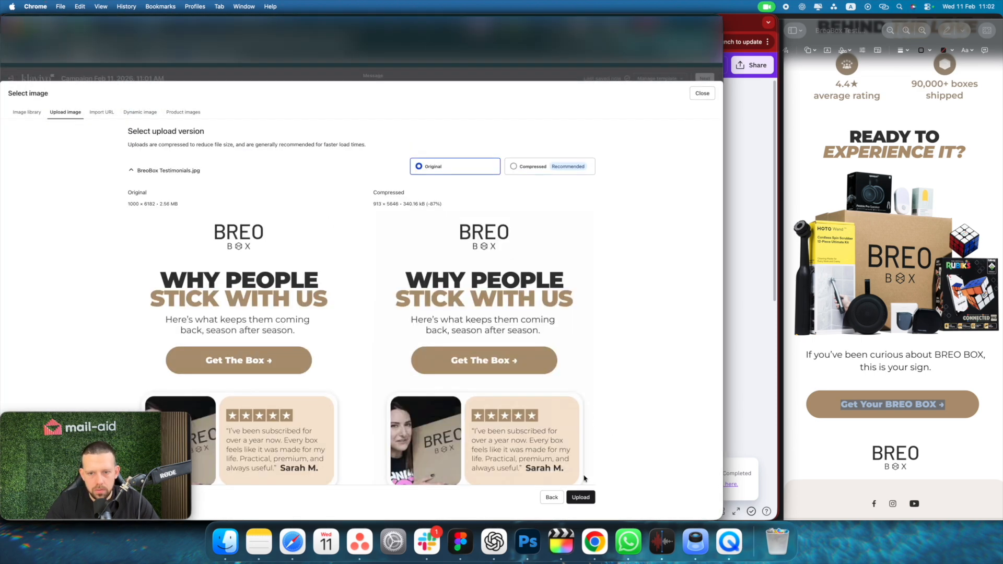
click(581, 496)
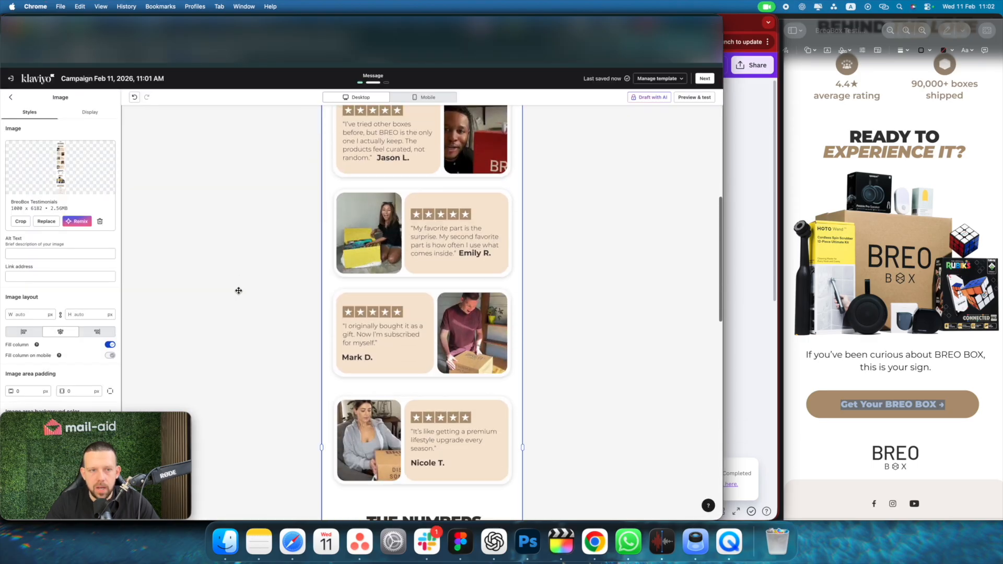
Crop the email image to its header part, ending just below the "Get The Box" button
scroll(239, 290, down, 8)
scroll(239, 290, up, 14)
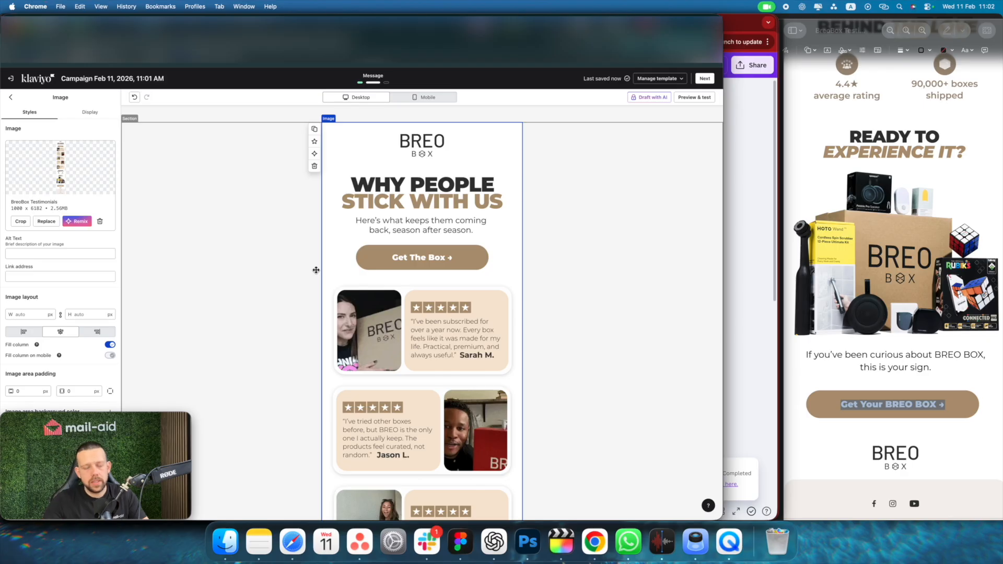
click(15, 222)
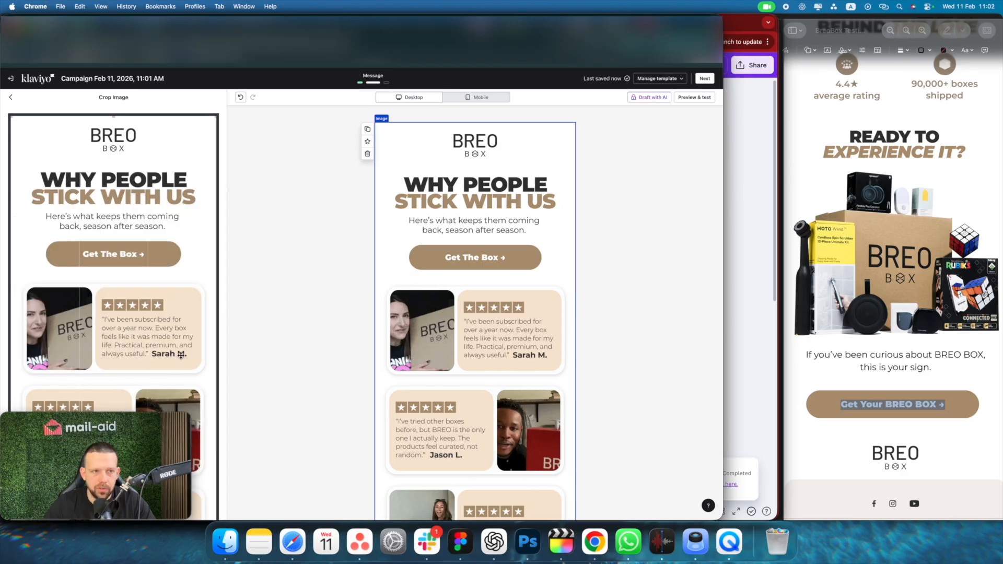
scroll(138, 344, down, 15)
drag(113, 374, 147, 224)
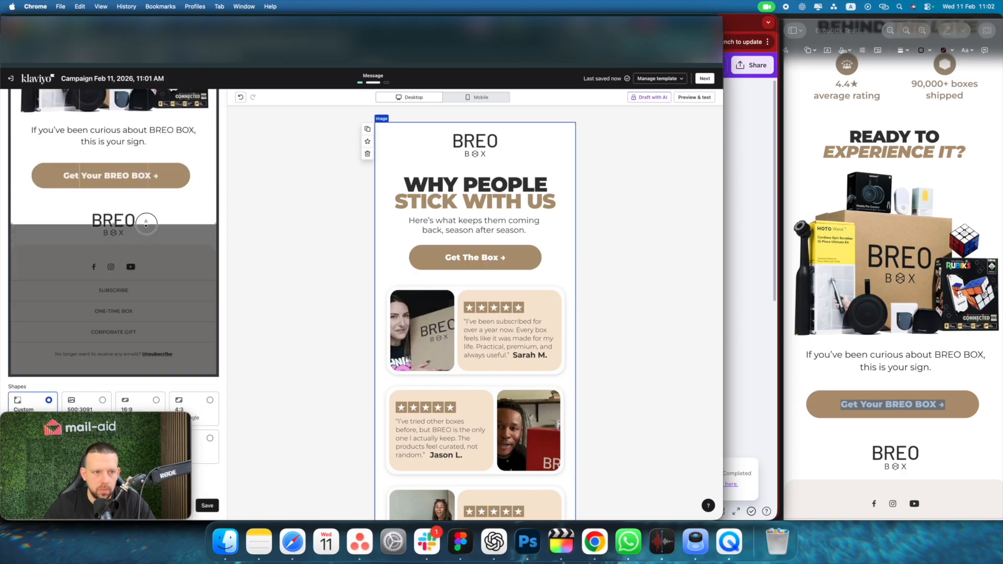
scroll(144, 209, up, 15)
scroll(136, 132, up, 5)
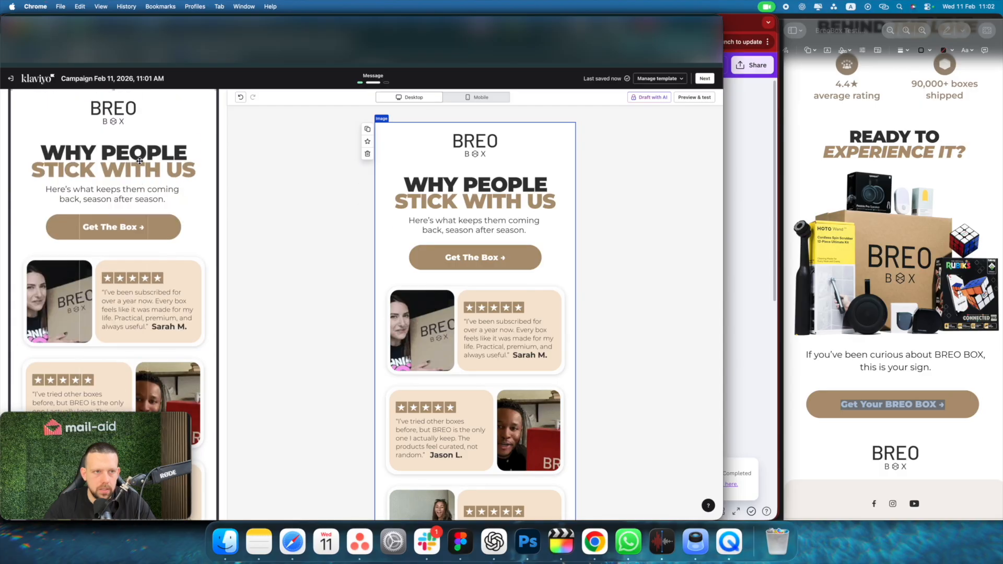
scroll(134, 141, down, 20)
drag(132, 136, 146, 98)
scroll(144, 120, up, 15)
scroll(137, 157, up, 5)
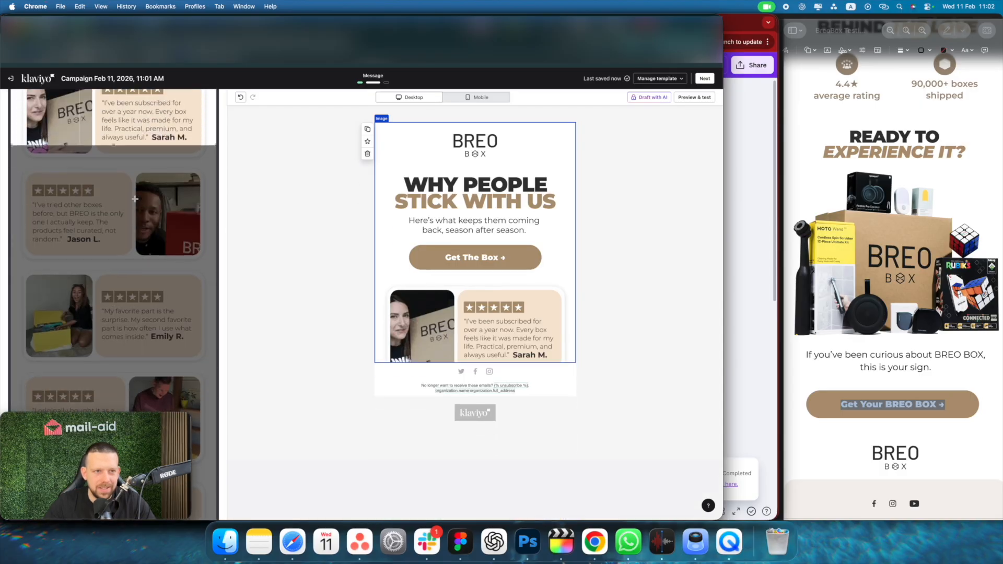
drag(116, 237, 128, 153)
scroll(129, 167, up, 5)
scroll(129, 181, up, 2)
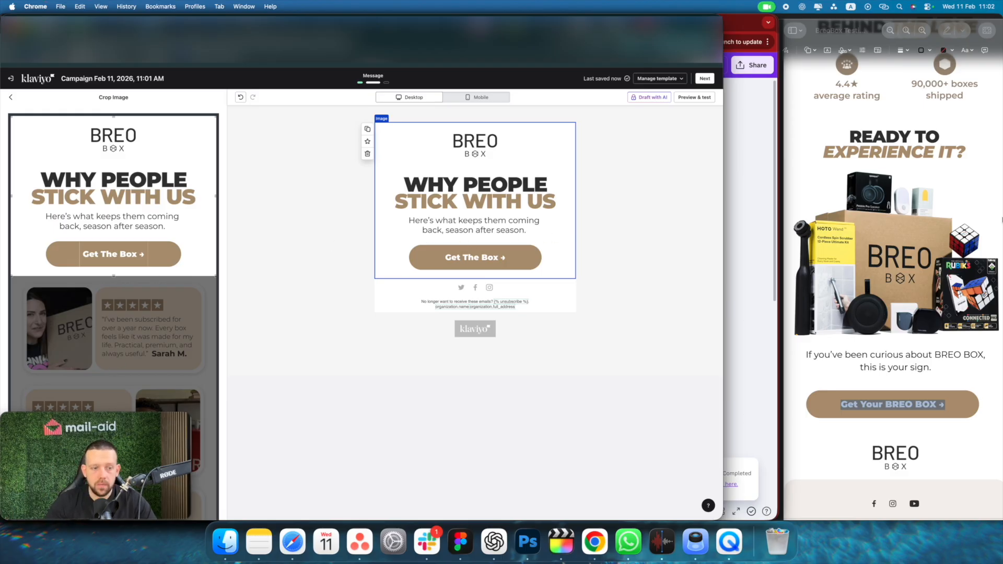
Examine the reference email's testimonials, numbers and closing sections to see where the image can be divided
scroll(801, 146, up, 15)
click(917, 214)
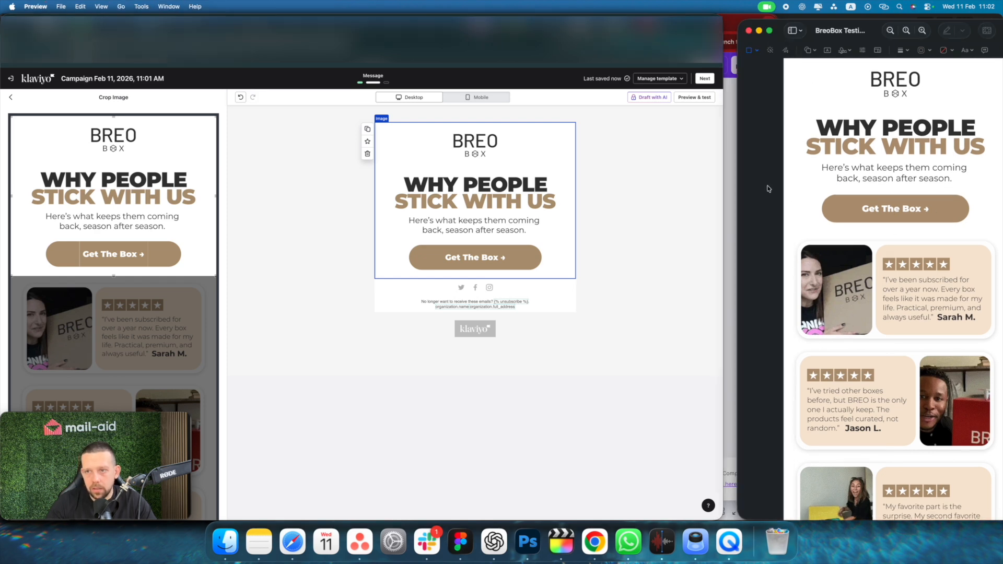
scroll(896, 209, down, 5)
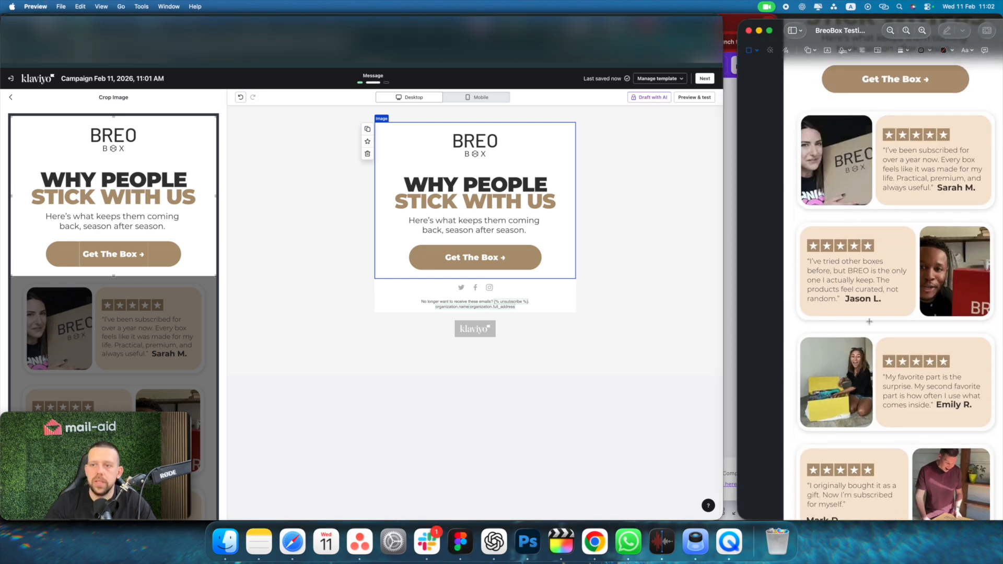
scroll(869, 321, down, 10)
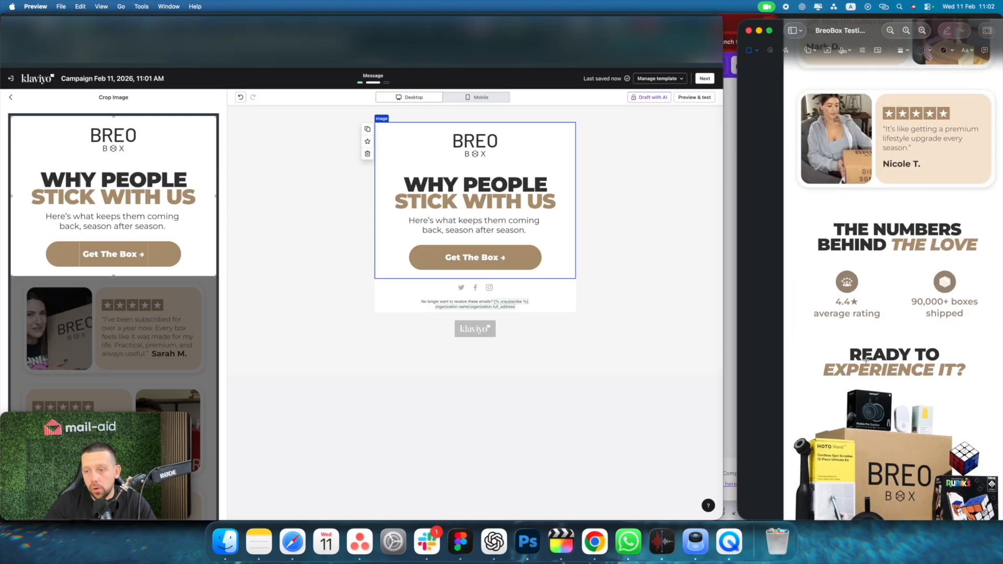
scroll(865, 361, down, 5)
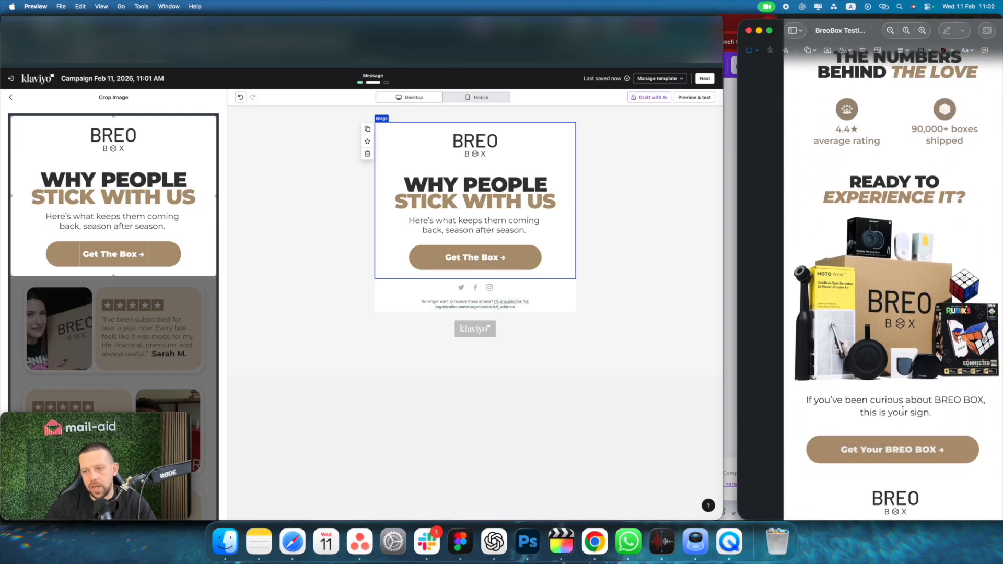
scroll(924, 384, up, 5)
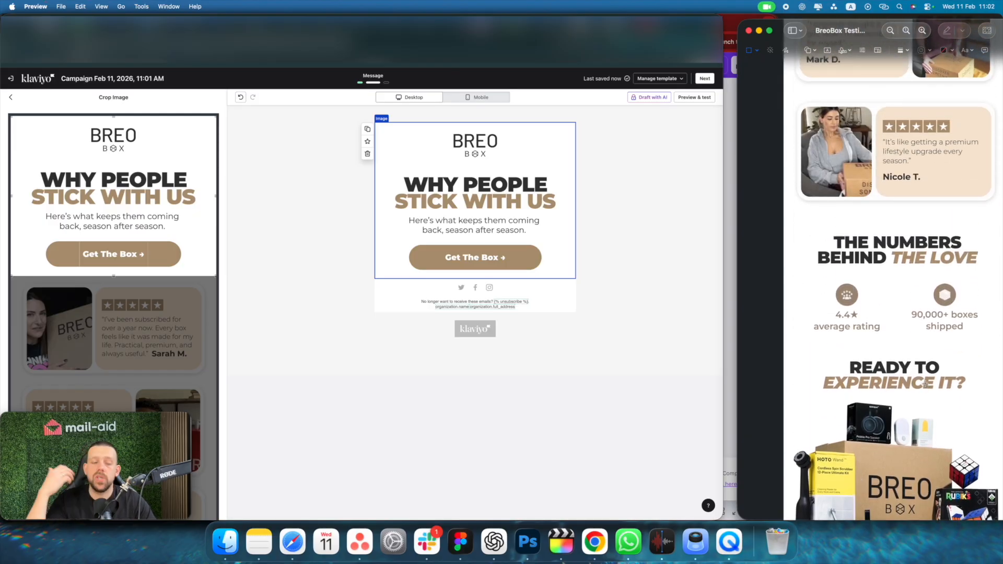
scroll(942, 386, up, 10)
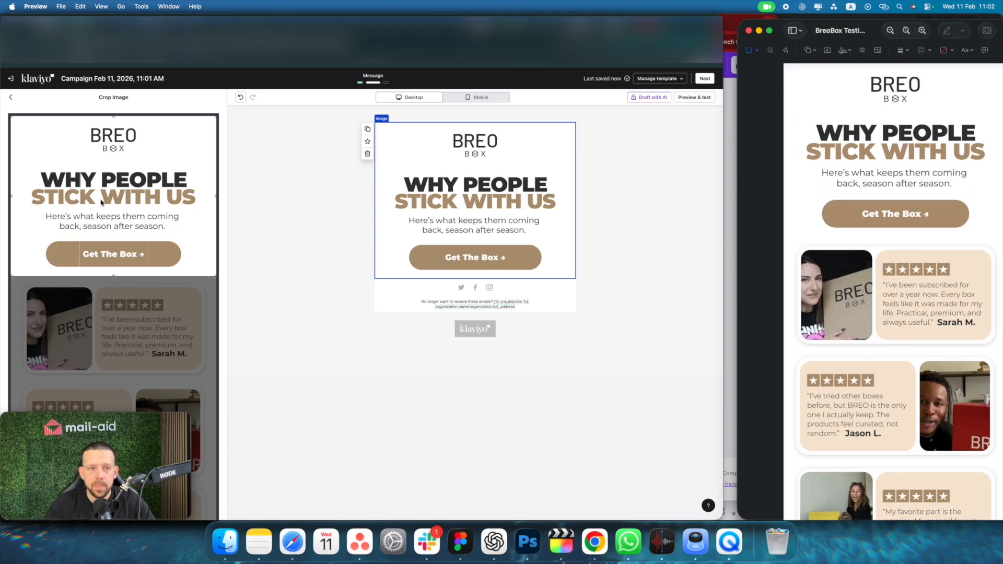
scroll(115, 209, down, 3)
scroll(110, 162, up, 3)
Save the header crop and duplicate the image block directly below it
click(139, 222)
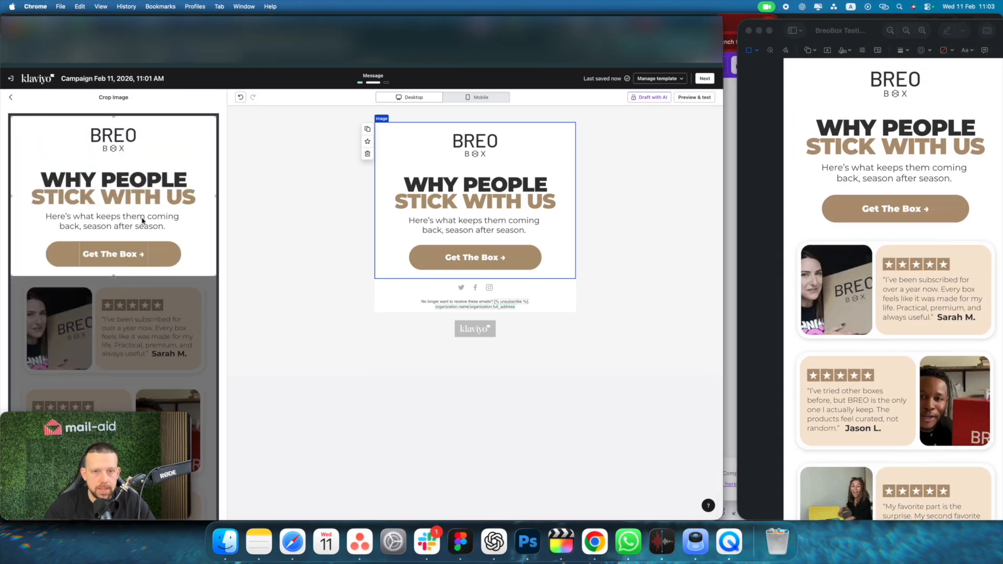
drag(142, 216, 147, 166)
scroll(170, 358, down, 10)
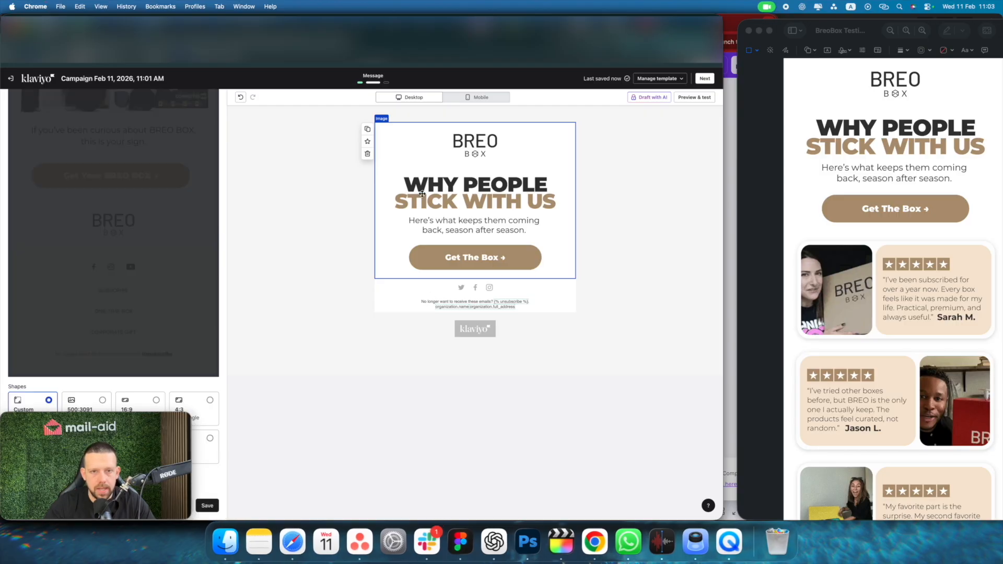
click(367, 130)
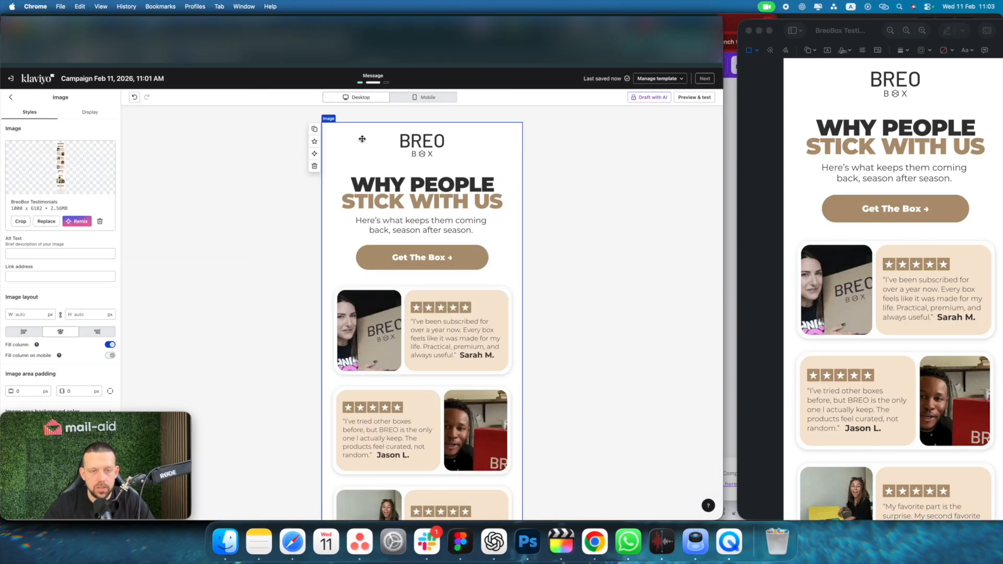
click(314, 129)
Crop the duplicated image to the first two testimonial cards below the header and save the crop
click(20, 221)
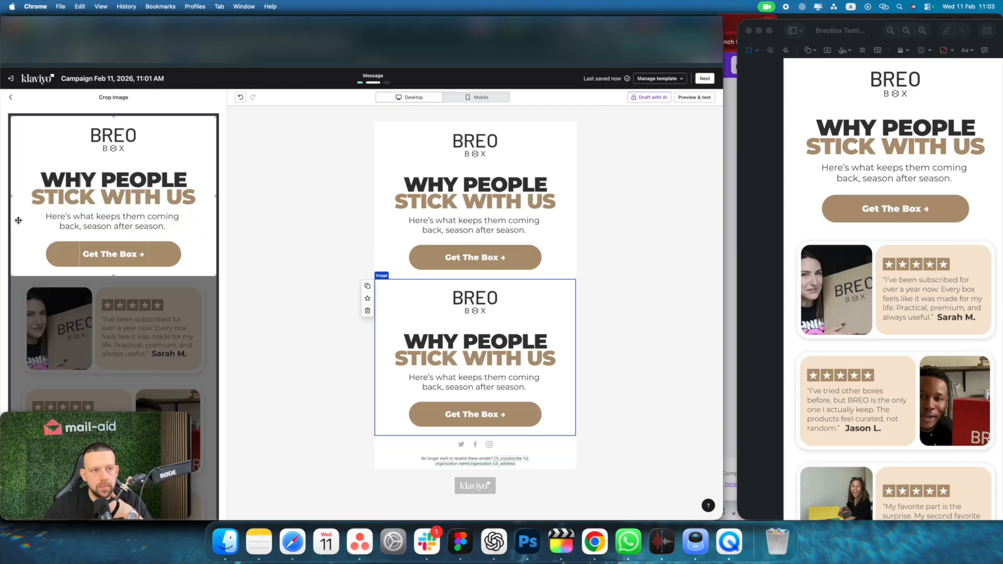
drag(131, 181, 125, 337)
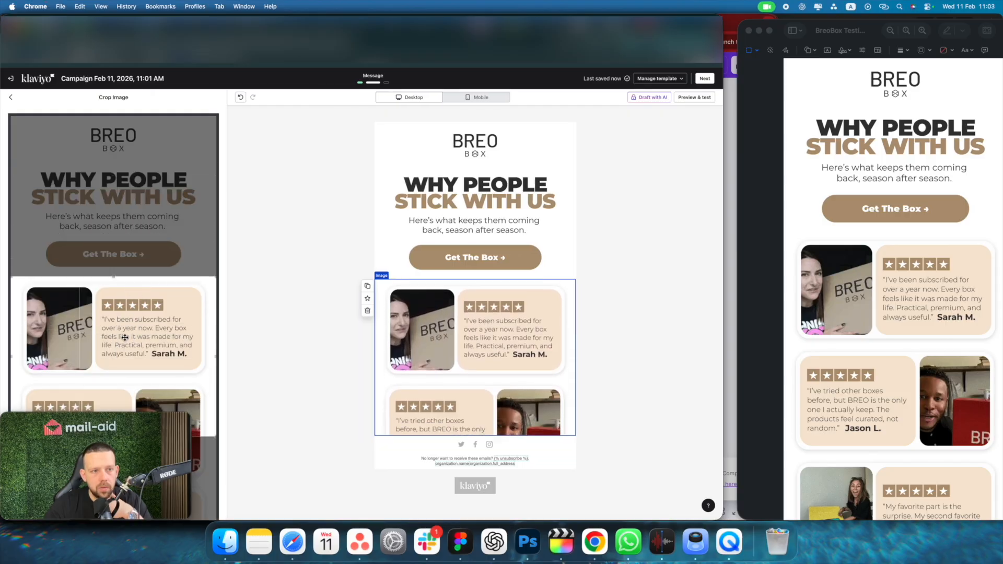
scroll(150, 187, down, 20)
scroll(149, 188, up, 17)
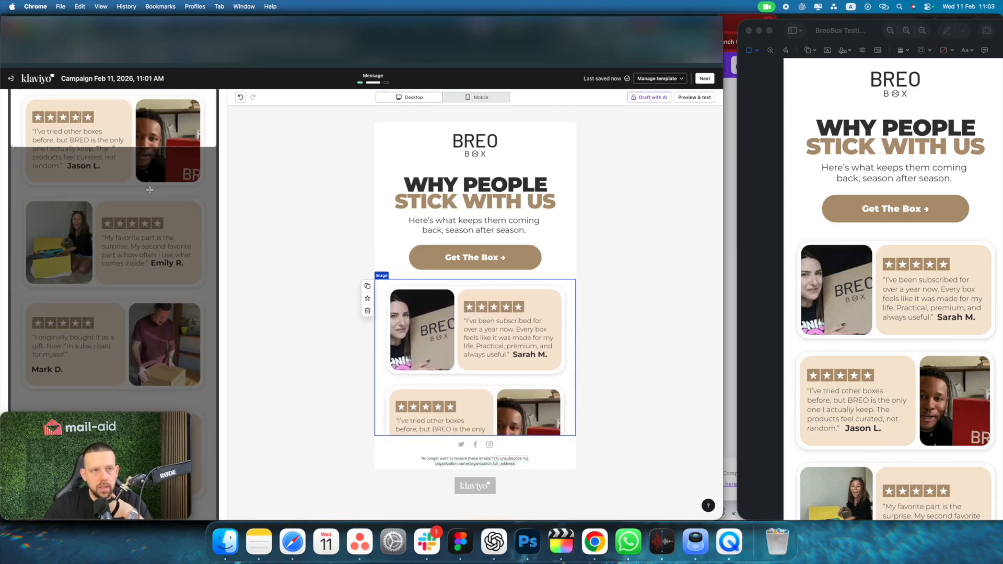
drag(112, 316, 112, 366)
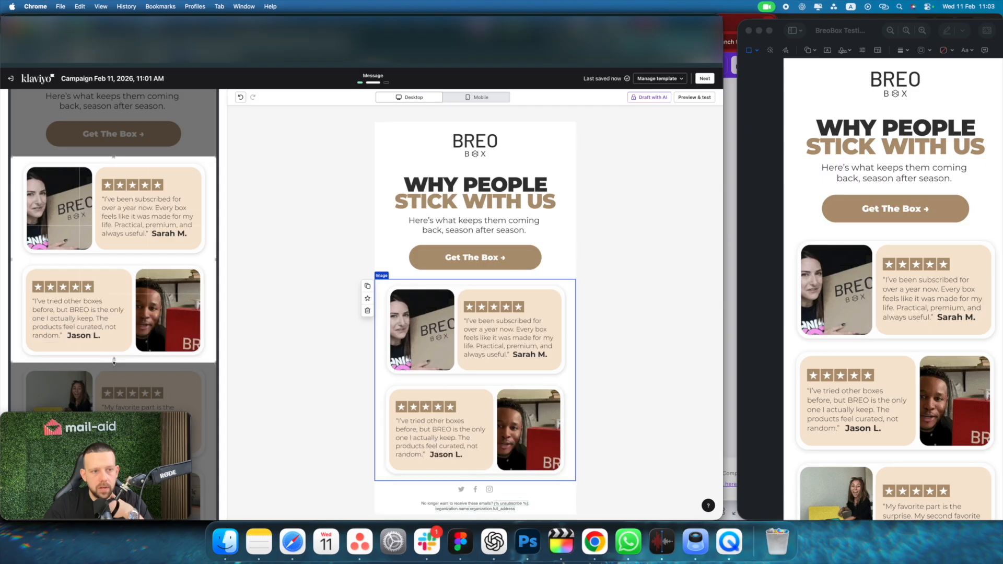
scroll(112, 313, down, 10)
click(206, 506)
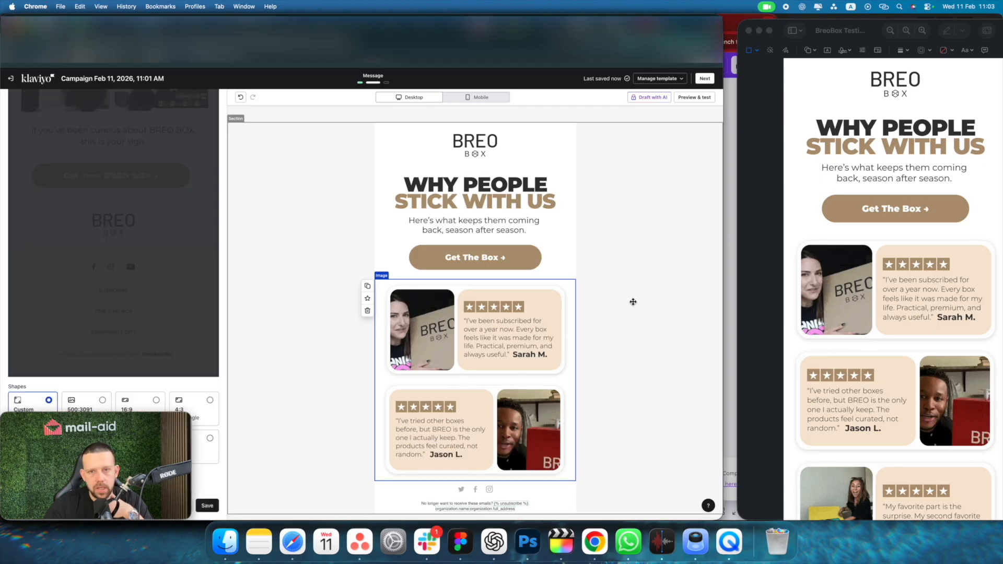
Preview the assembled email in desktop view and check how the header and testimonial slices join
click(656, 163)
click(694, 97)
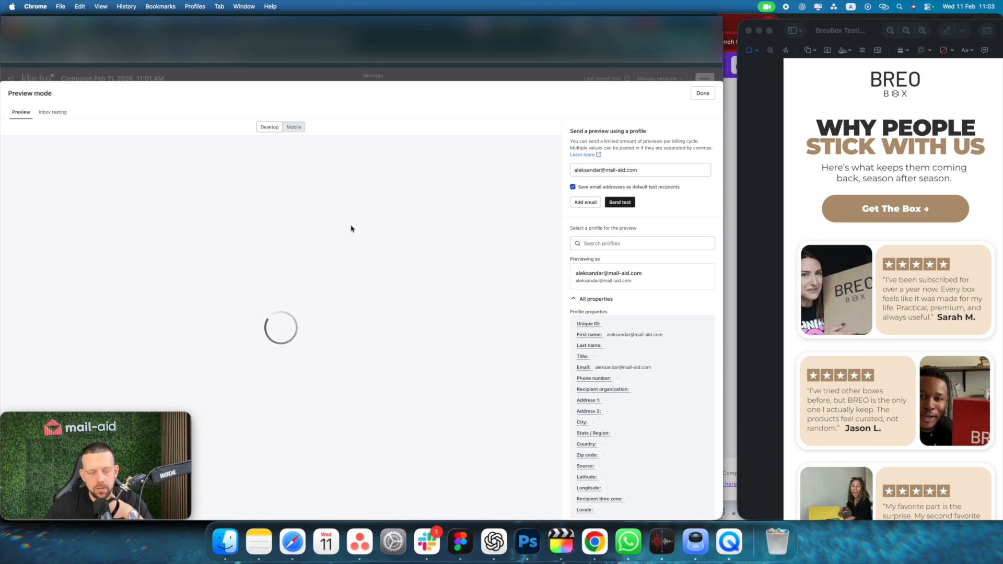
scroll(361, 274, down, 2)
scroll(355, 277, up, 1)
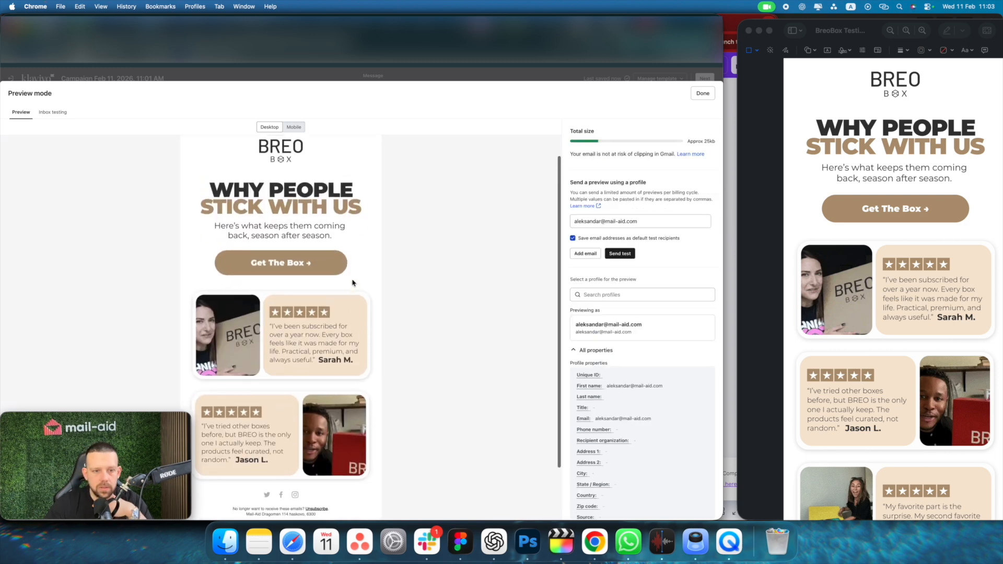
Compare the assembled email in desktop and mobile view, checking how the slices scale, and leave the preview
scroll(350, 279, down, 2)
scroll(337, 282, up, 3)
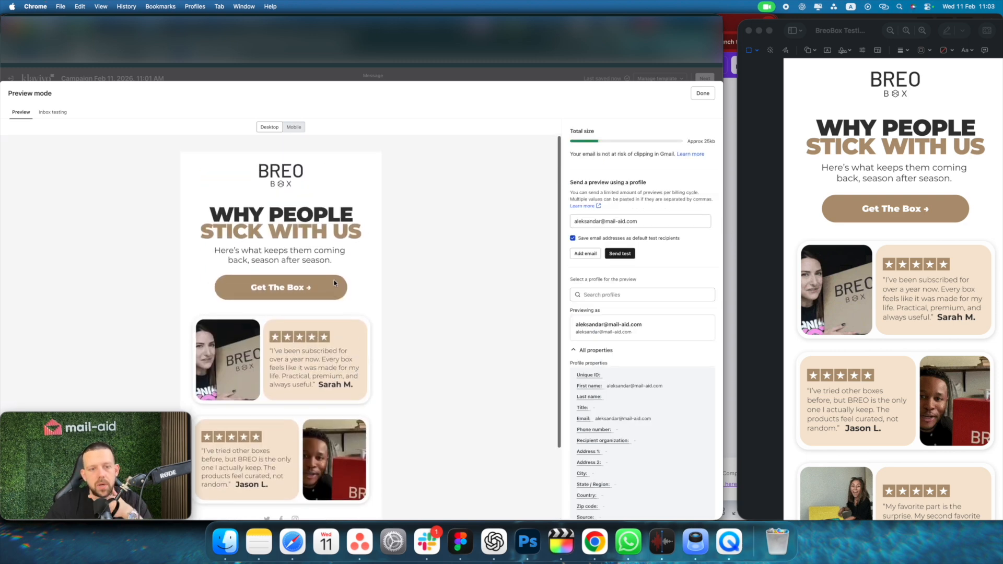
click(305, 130)
scroll(278, 272, down, 5)
scroll(278, 272, up, 5)
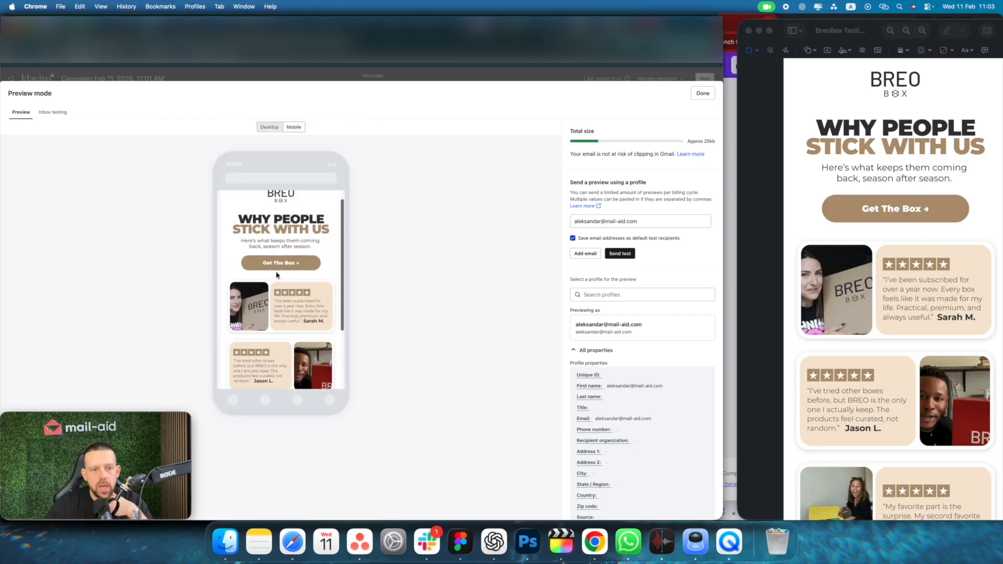
click(269, 129)
scroll(277, 156, down, 2)
click(702, 93)
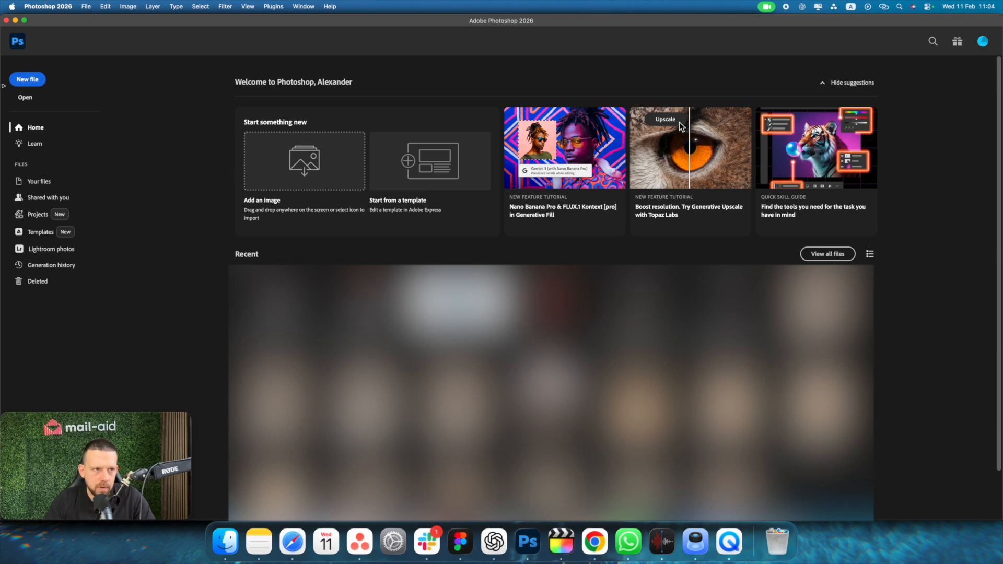
Switch to Photoshop and open BreoBox Testimonials.jpg from the Desktop, showing the top of the email at 100%
key(super+o)
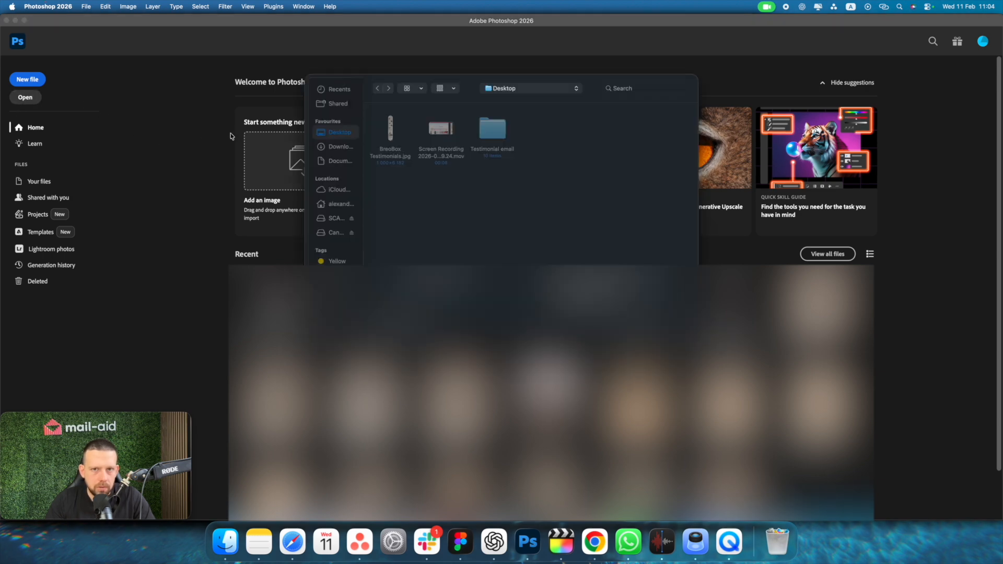
double_click(391, 153)
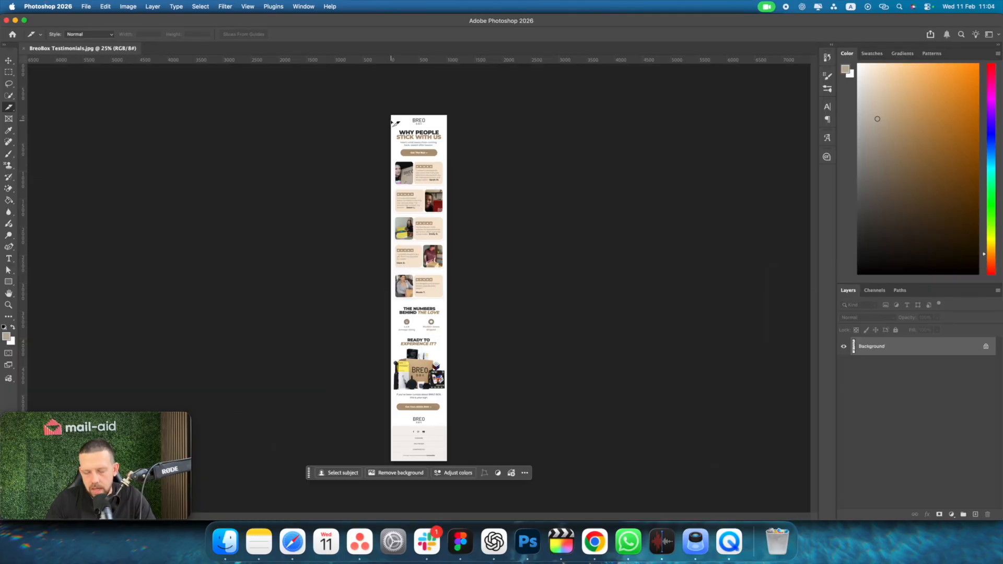
key(super+equal)
key(super+equal)
key(super+equal)
key(super+equal)
scroll(420, 199, up, 2)
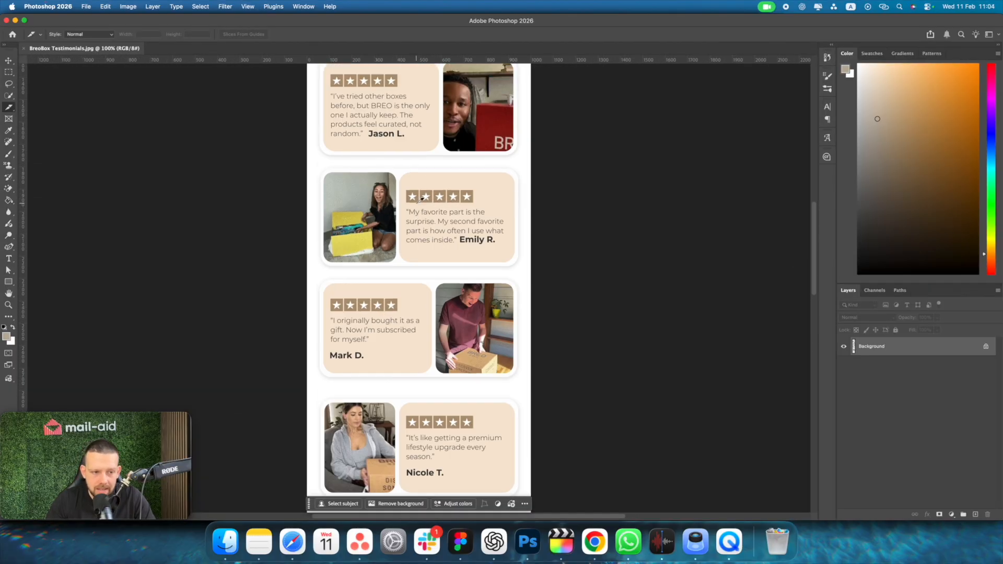
scroll(420, 199, up, 10)
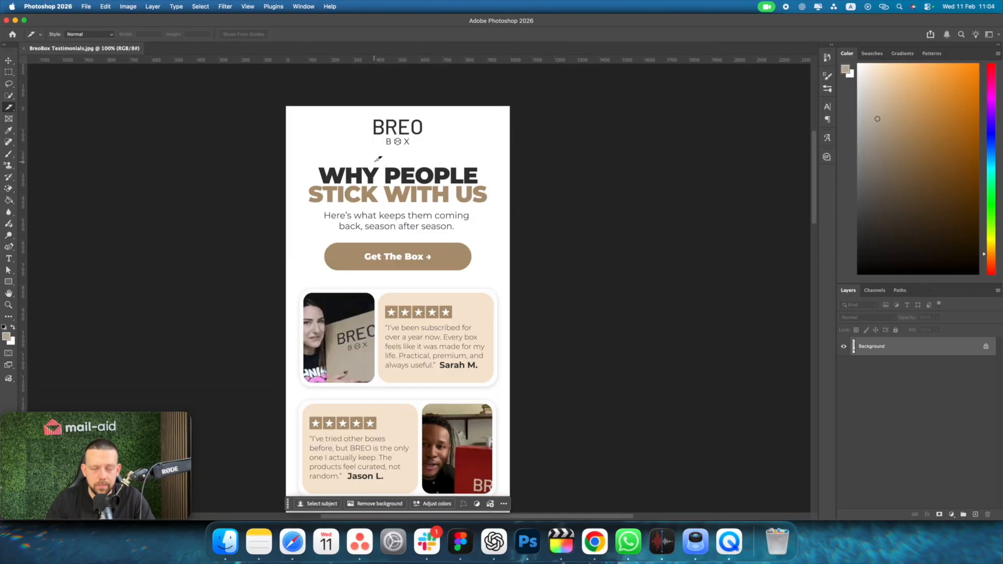
With the Slice tool, cut a full-width slice around the logo and another around the headline and Get The Box button
right_click(7, 110)
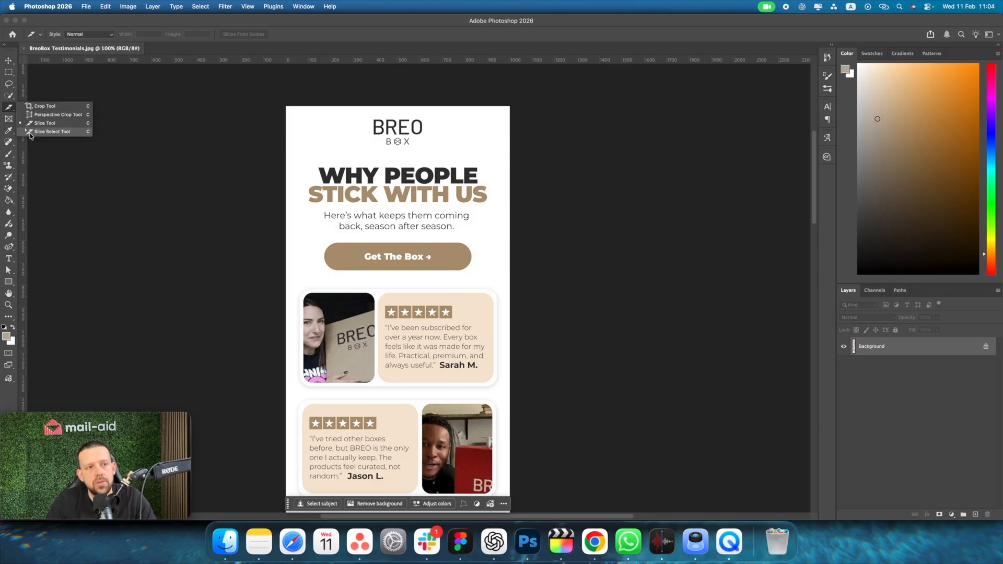
click(37, 128)
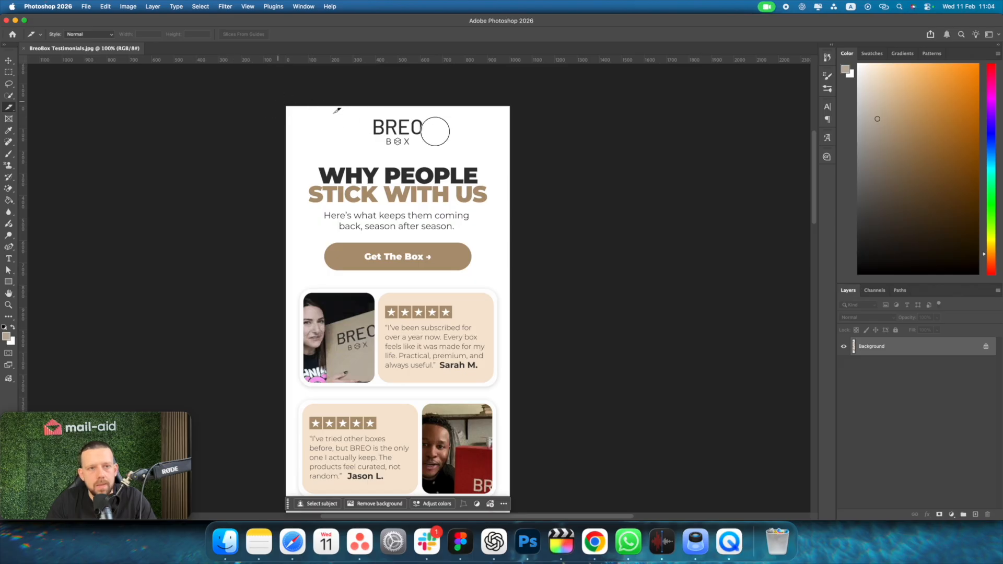
drag(273, 100, 529, 152)
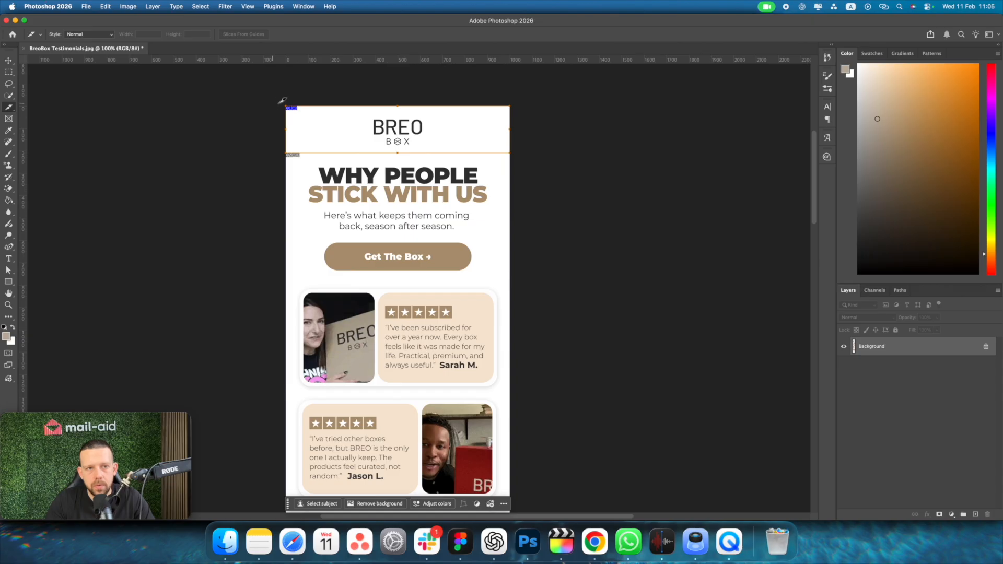
drag(289, 149, 548, 273)
Slice the first testimonial card and the remaining sections down to the Get Your BREO BOX button across the full width
scroll(546, 274, down, 5)
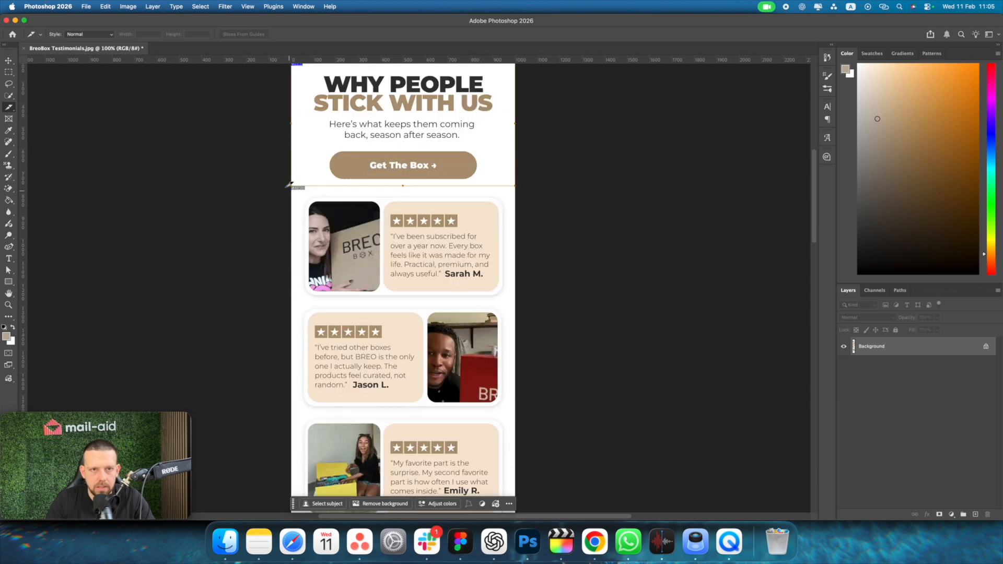
drag(288, 185, 543, 297)
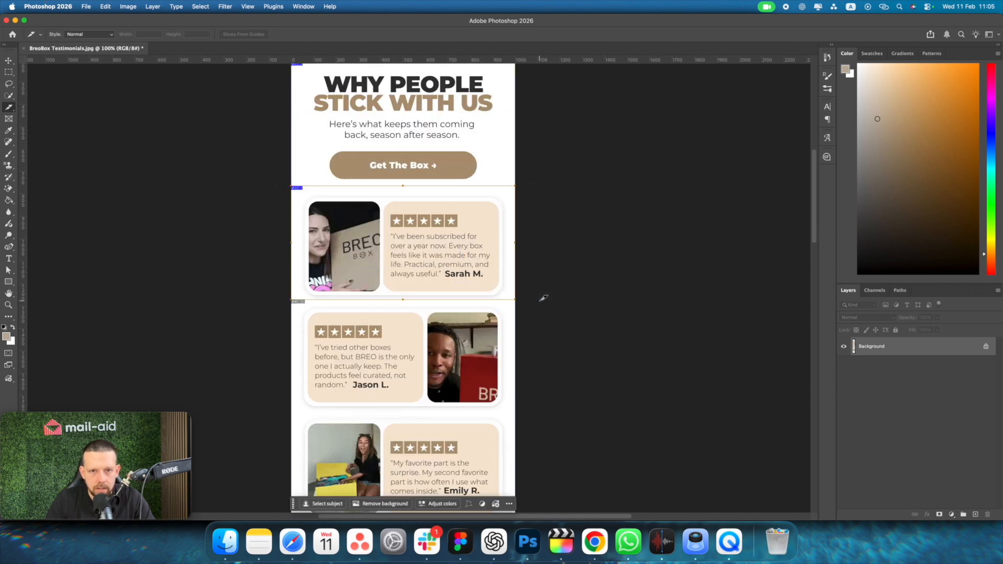
scroll(296, 221, down, 8)
drag(541, 394, 529, 414)
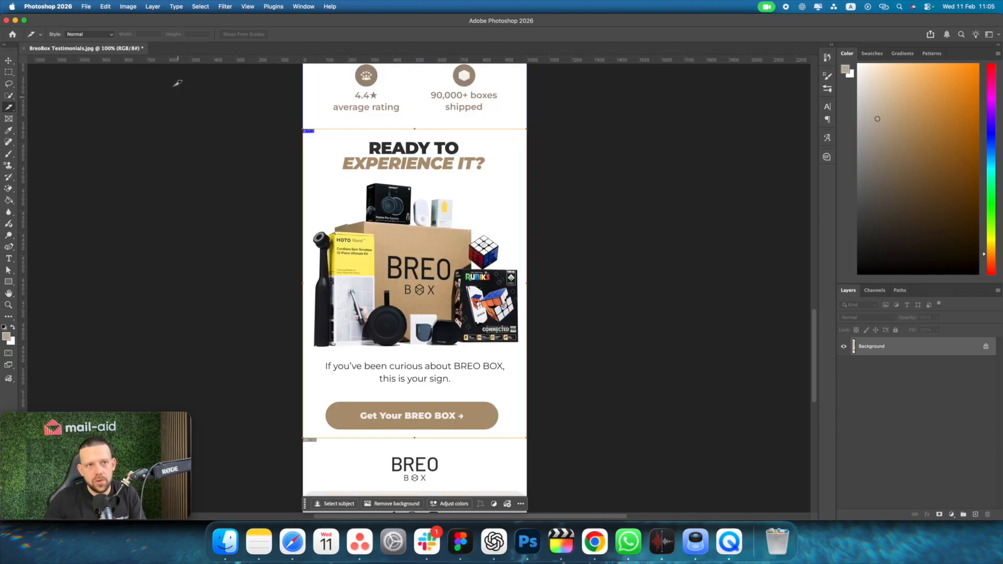
Export all slices for web to the Desktop as JPEG High at quality 60, images only
click(86, 9)
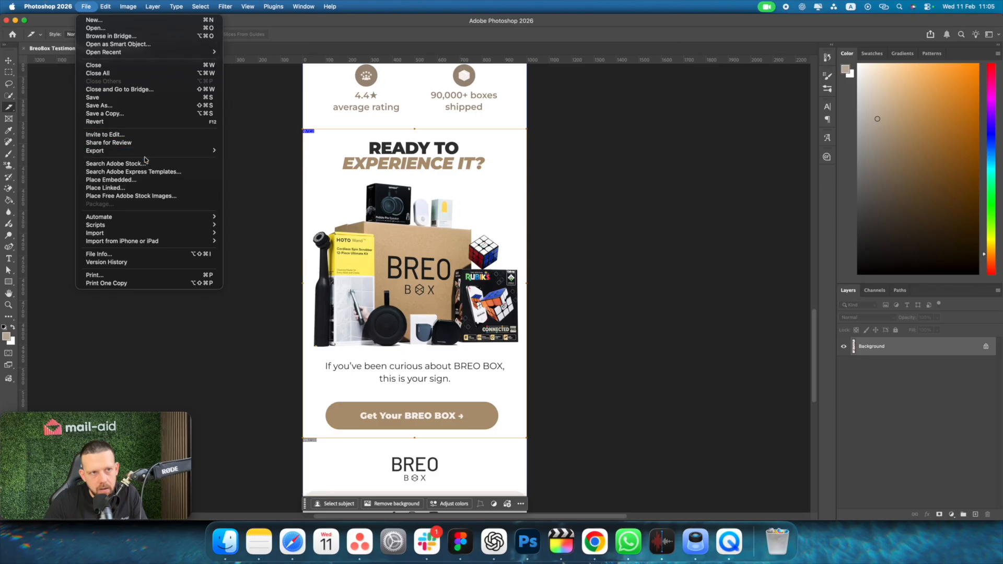
mouse_move(149, 151)
click(294, 185)
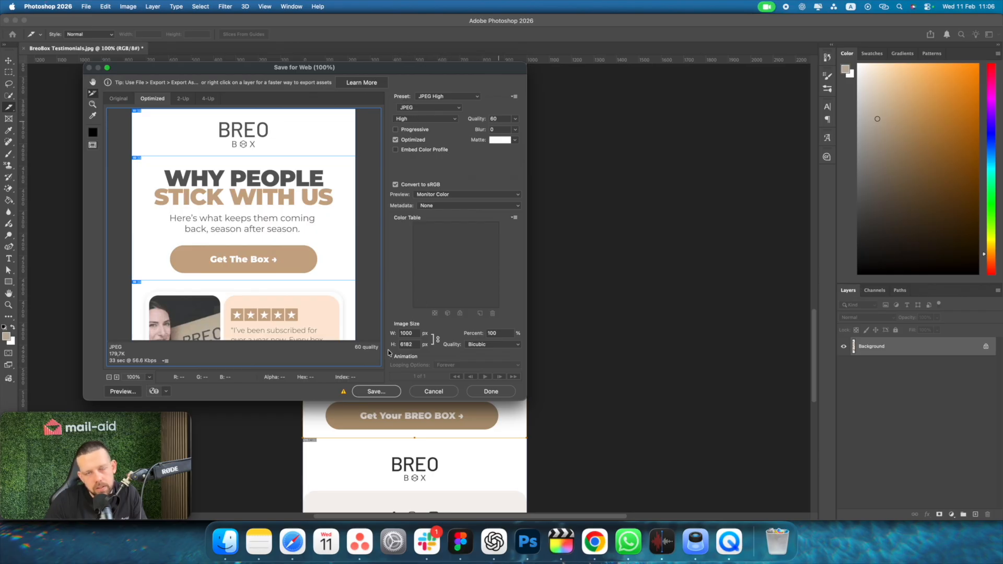
click(375, 392)
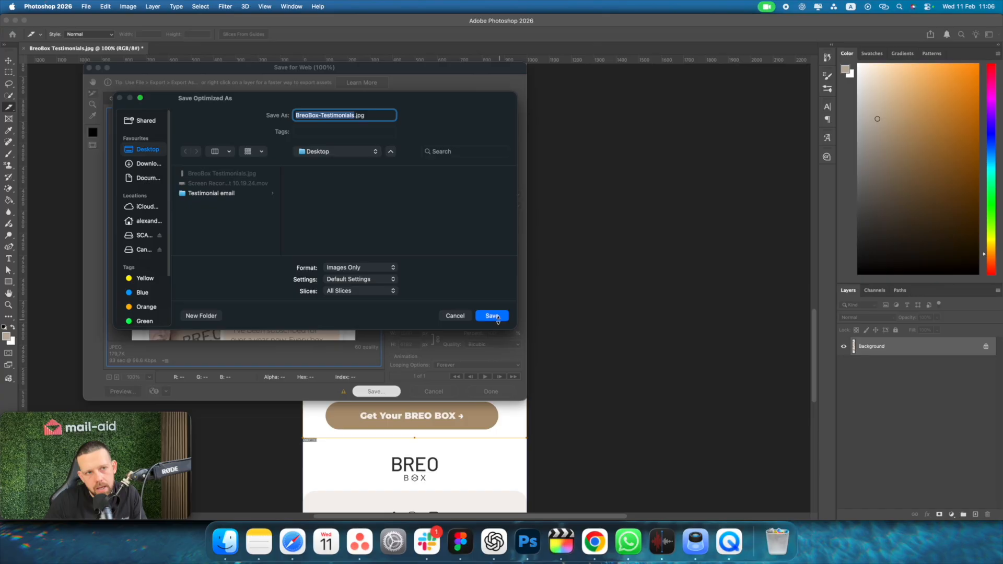
click(492, 316)
Check the exported slices in the images folder on the desktop and close the folder
key(F11)
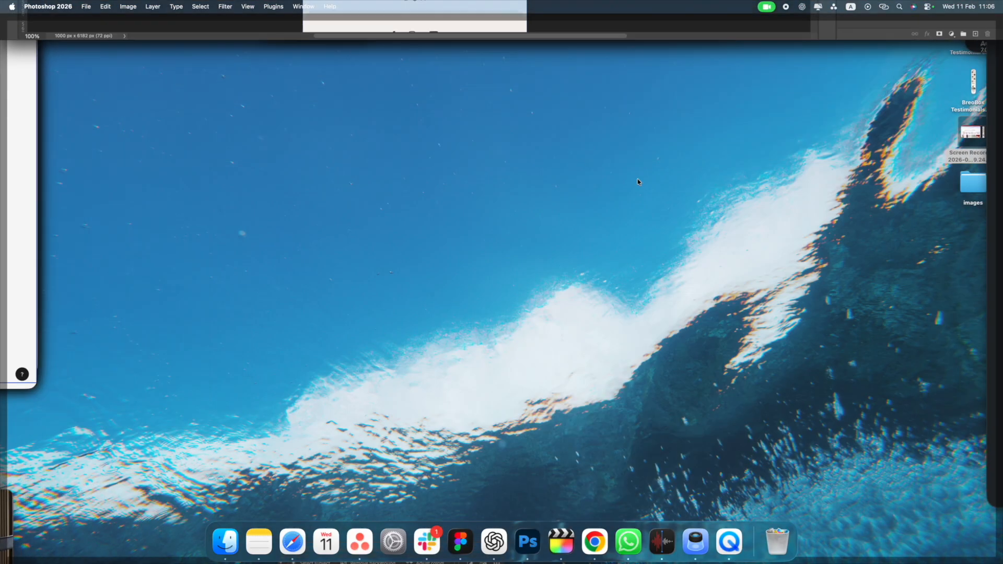
click(975, 185)
double_click(974, 186)
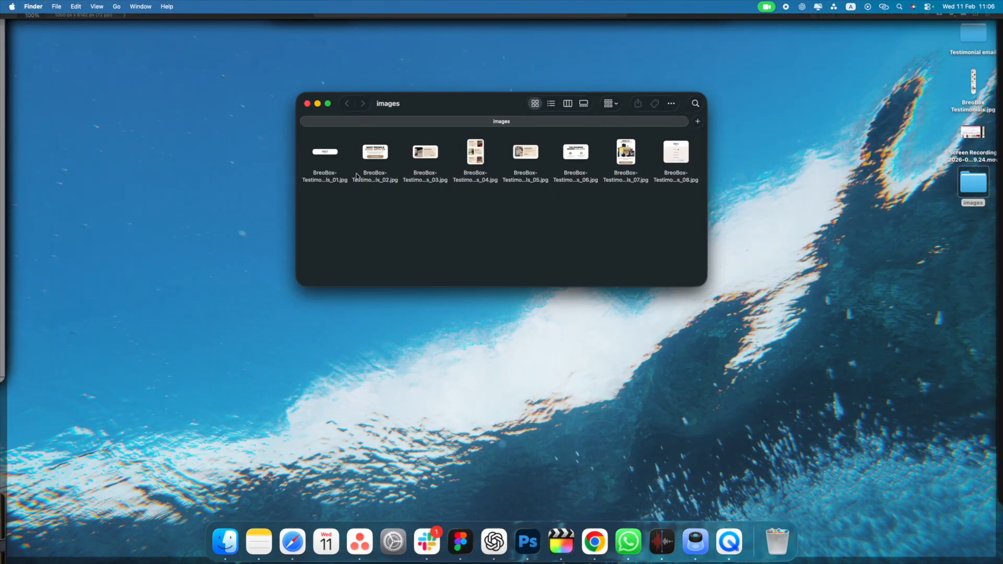
click(306, 105)
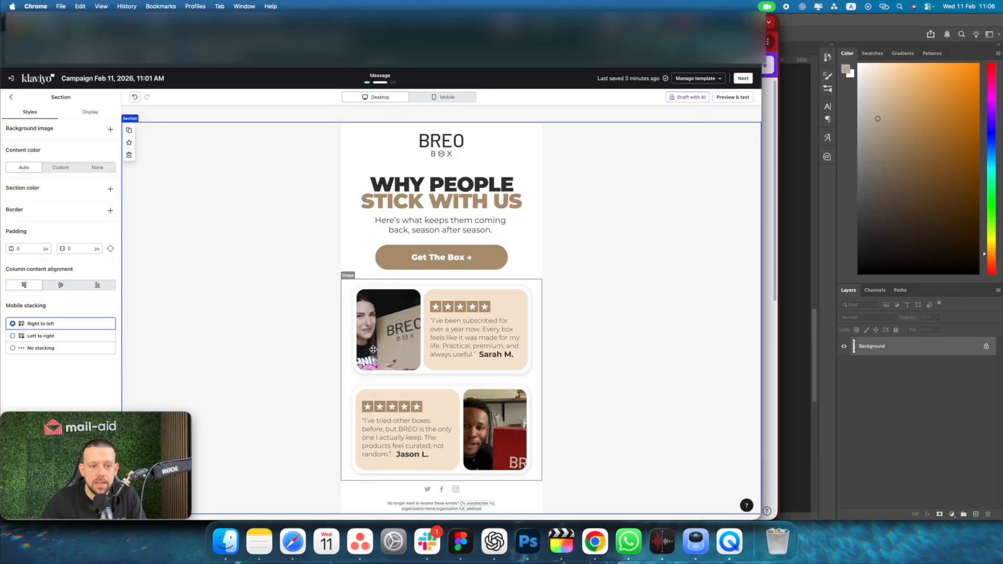
Open tinypng.com in Chrome and upload slices 01 to 07 from the images folder for compression, leaving out slice 08
key(super+t)
text(tinypng.com)
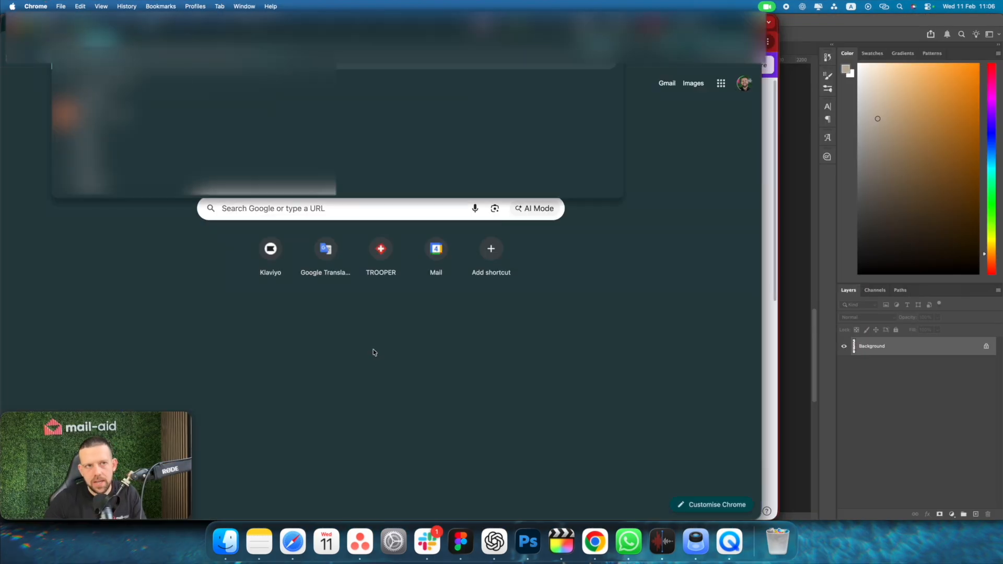
key(Return)
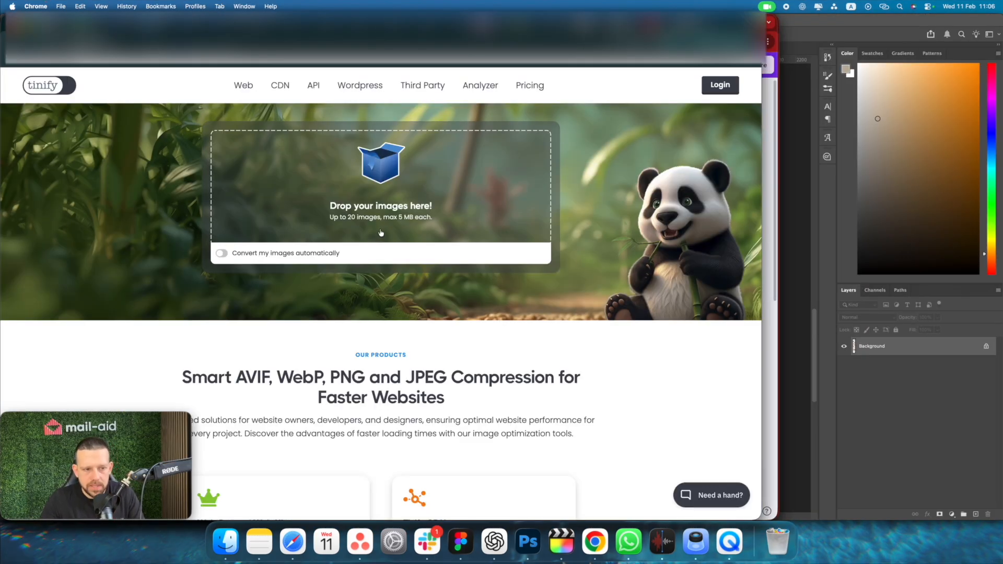
click(383, 199)
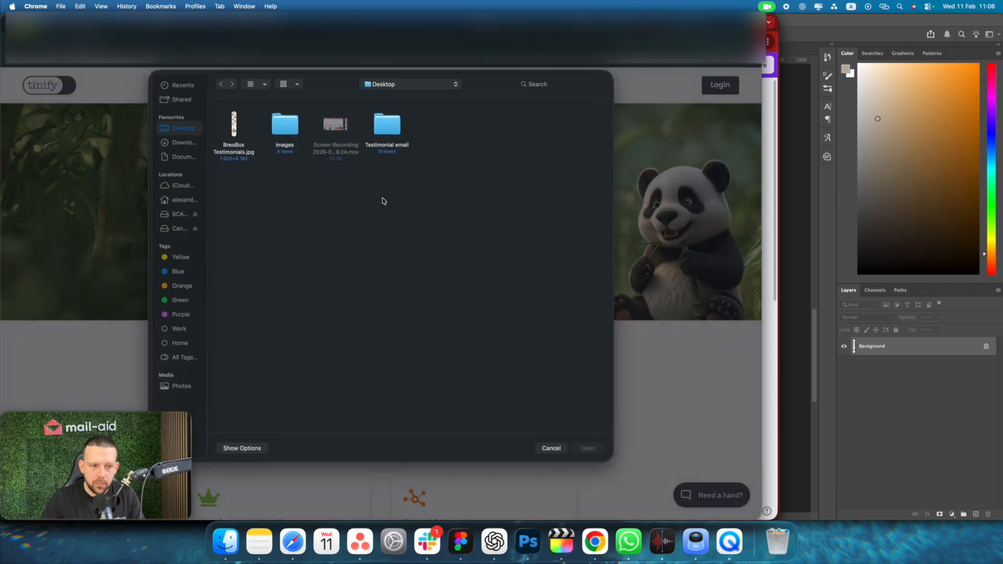
double_click(283, 130)
key(super+a)
super+click(240, 184)
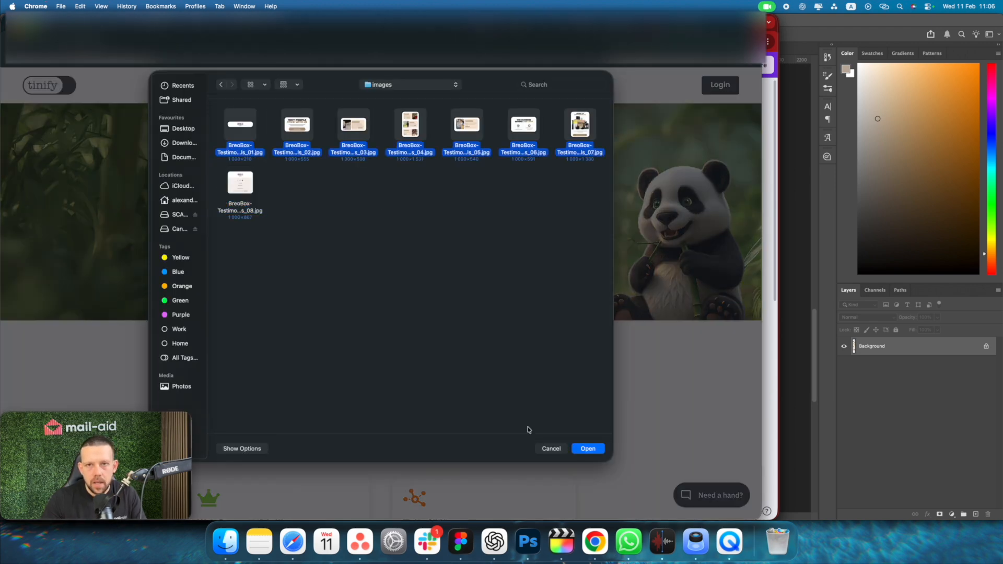
click(581, 448)
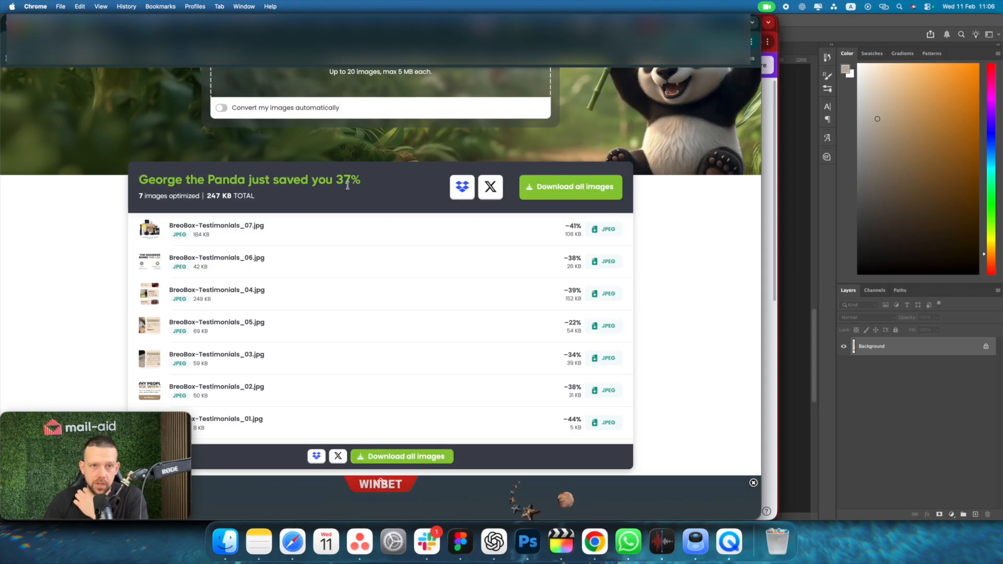
Download all compressed images, unpack tinified.zip on the desktop and check the quality of slice 02
click(546, 188)
key(F11)
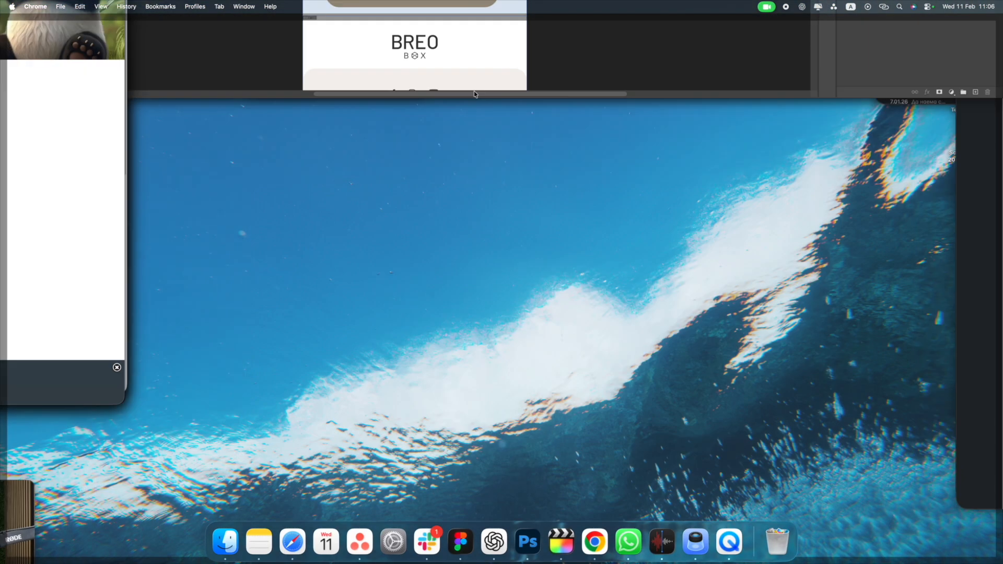
double_click(973, 234)
key(F11)
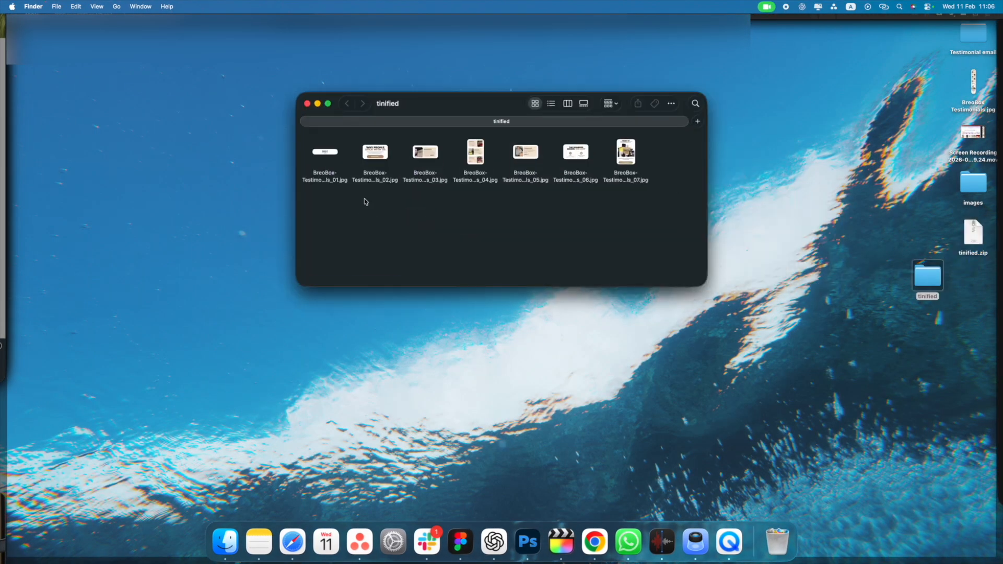
double_click(371, 151)
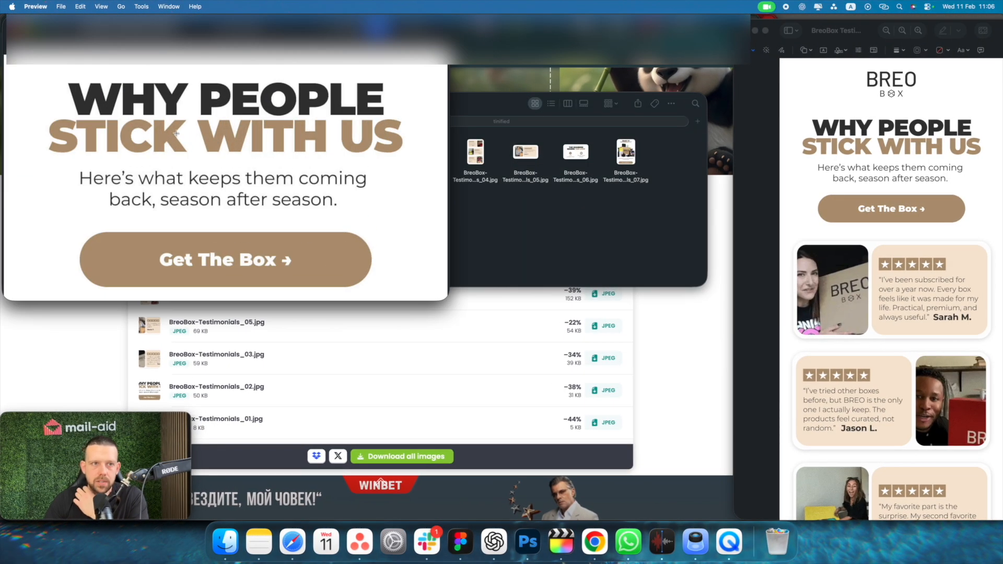
key(cmd+w)
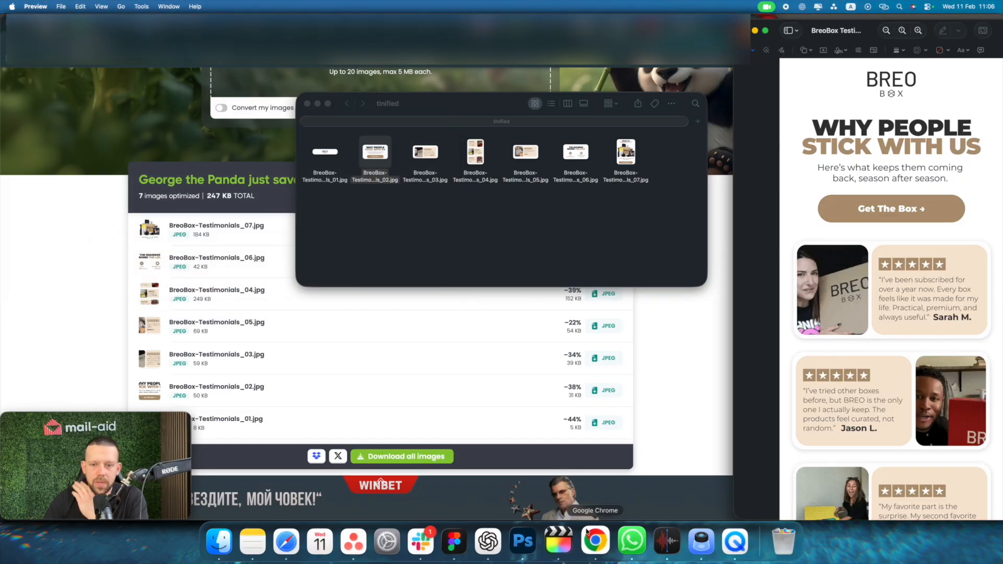
Return to the Klaviyo campaign in Chrome and delete both cropped image blocks from the email
click(594, 541)
click(54, 25)
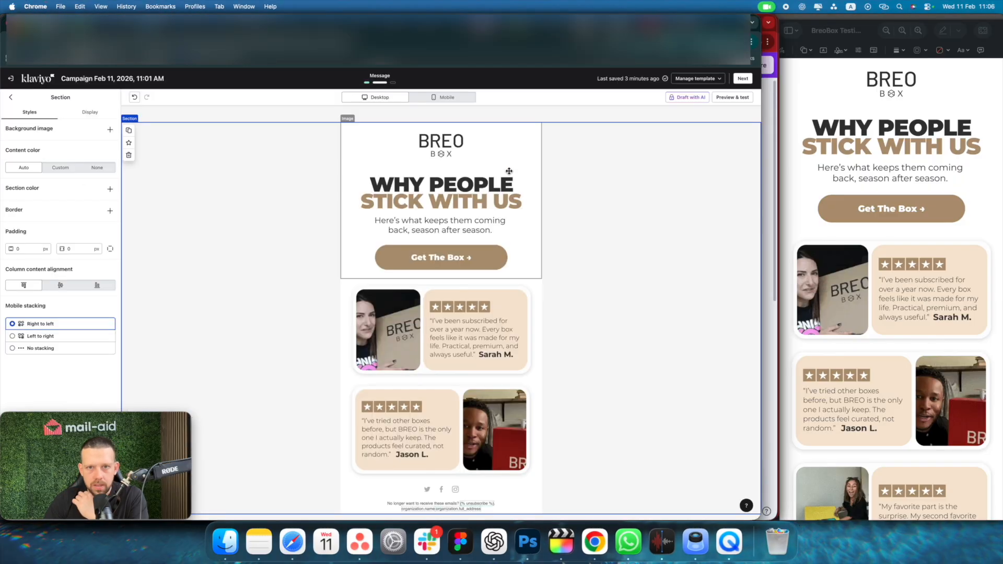
click(491, 152)
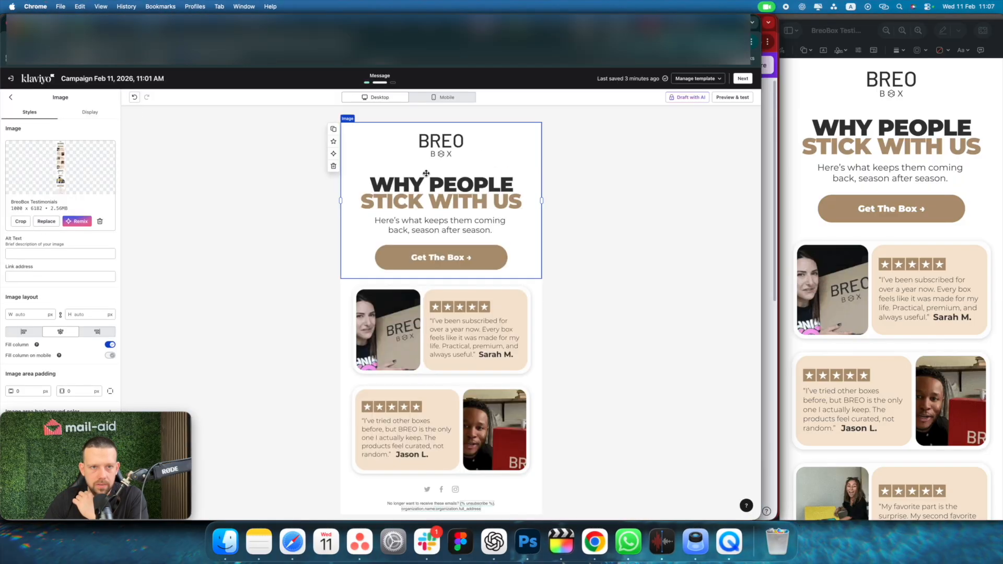
click(333, 165)
click(360, 167)
click(333, 166)
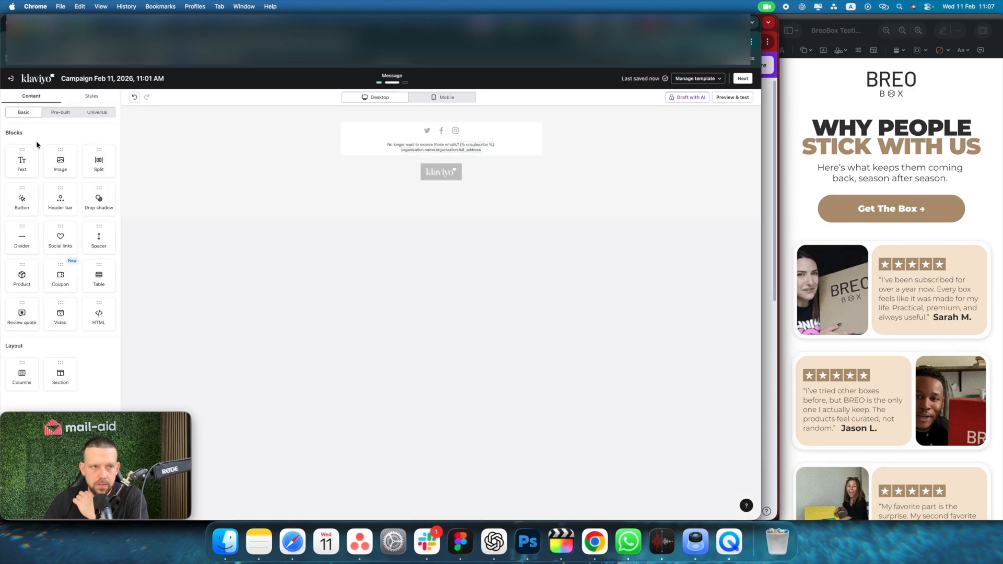
Add an image block above the social links and upload the original version of BreoBox-Testimonials_01.jpg from the desktop's tinified folder
drag(60, 162, 428, 142)
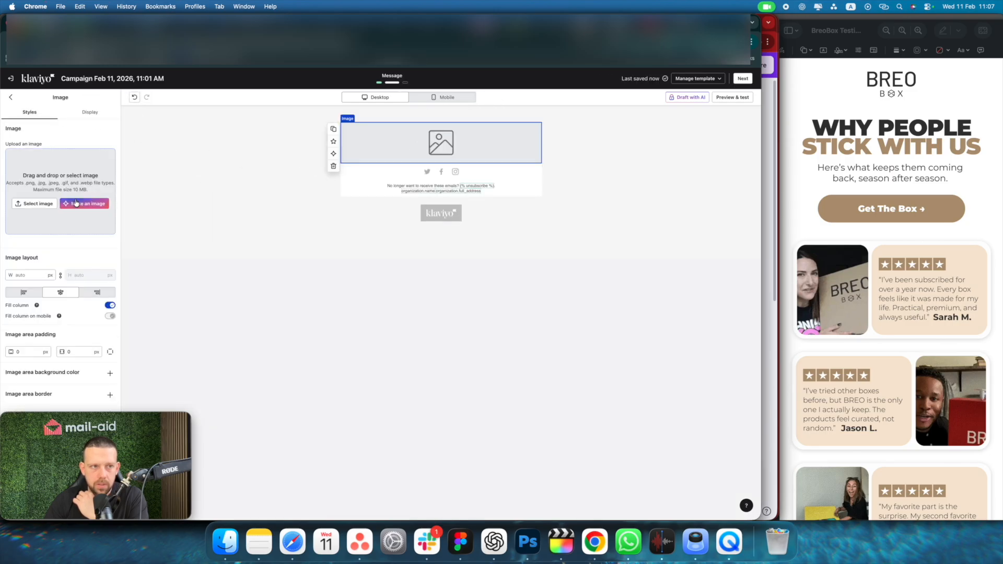
click(38, 203)
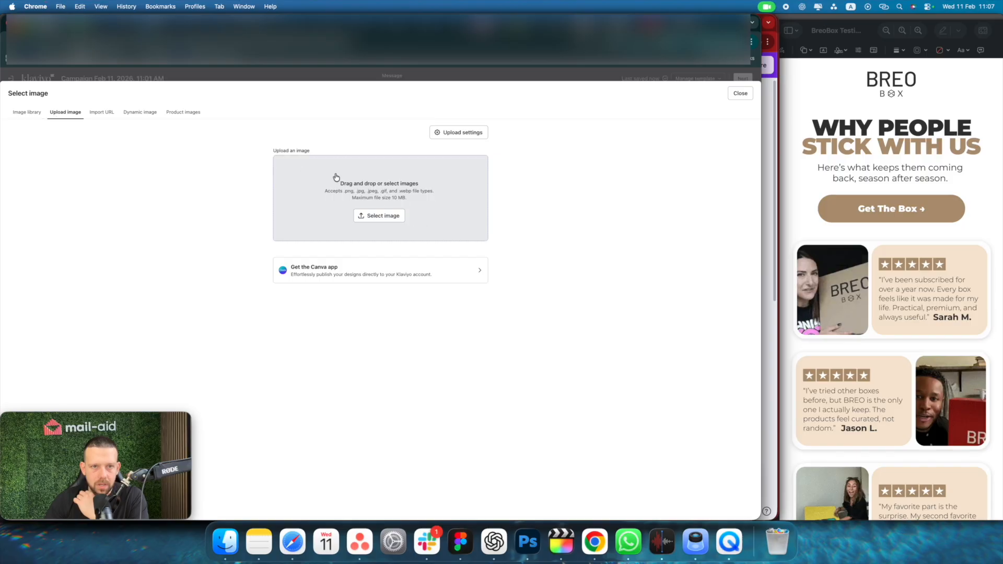
click(336, 177)
click(183, 130)
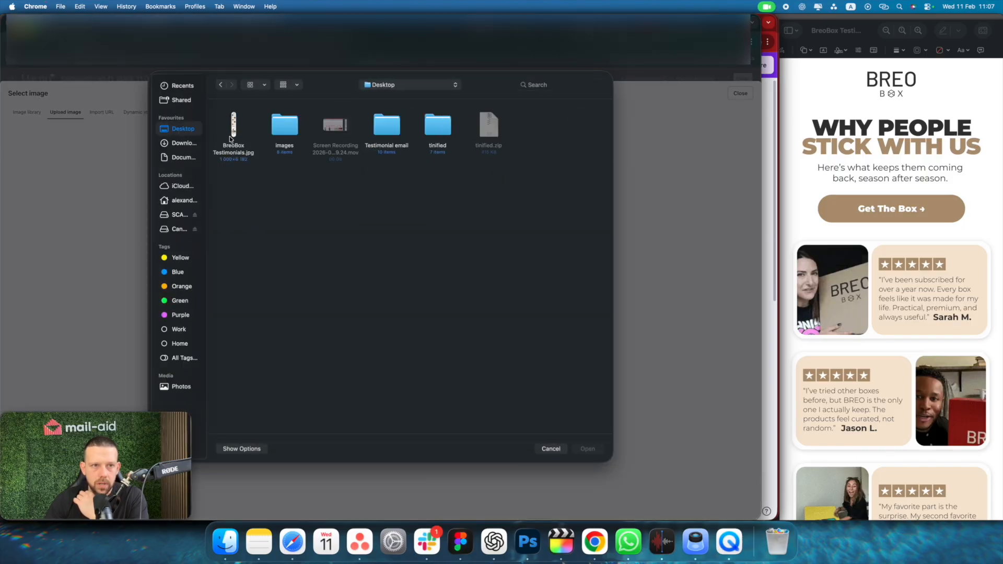
double_click(436, 132)
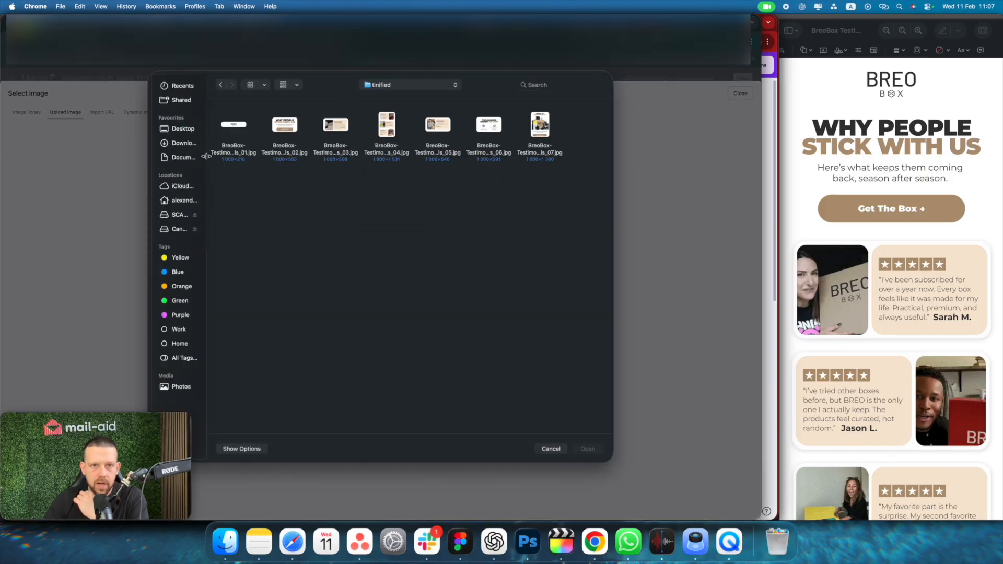
double_click(240, 129)
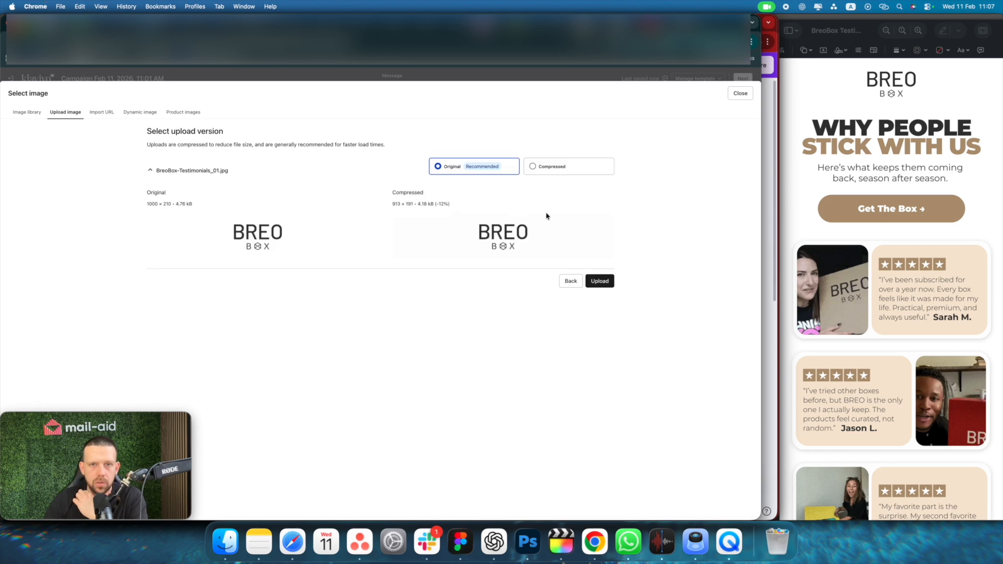
click(600, 281)
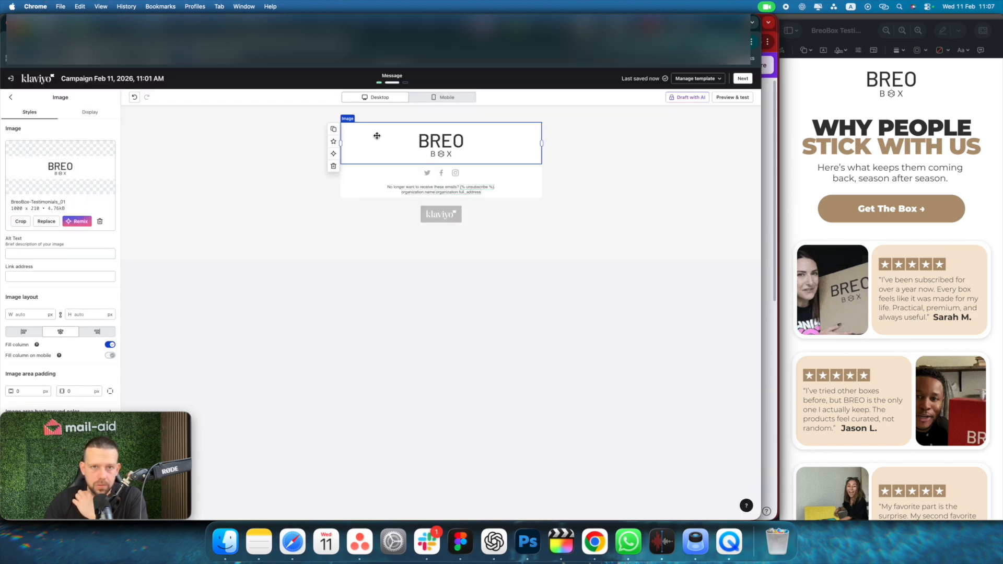
Duplicate the logo image block and replace the copy's image with an upload of BreoBox-Testimonials_02.jpg from the tinified folder
click(333, 129)
click(35, 224)
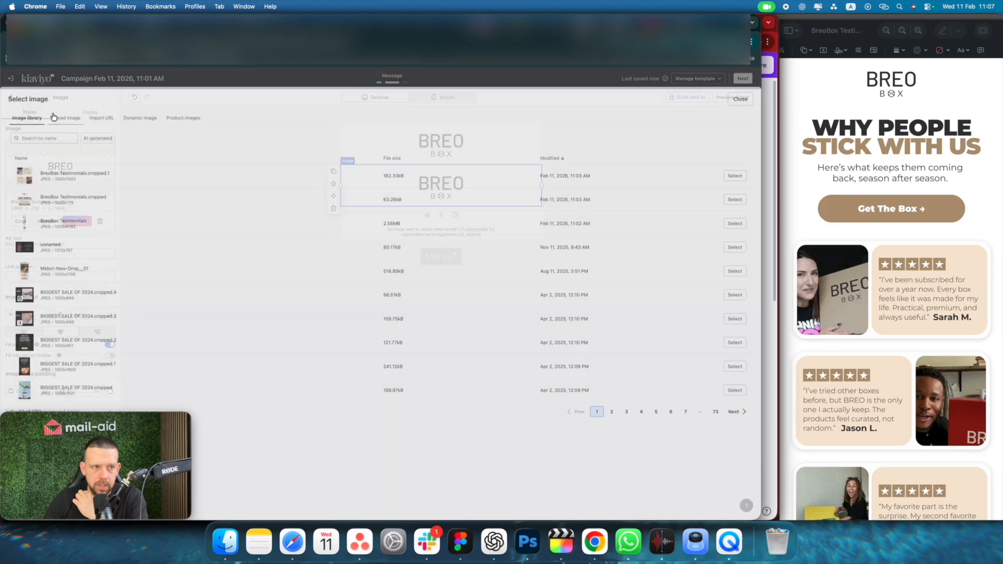
click(66, 112)
click(343, 179)
double_click(285, 125)
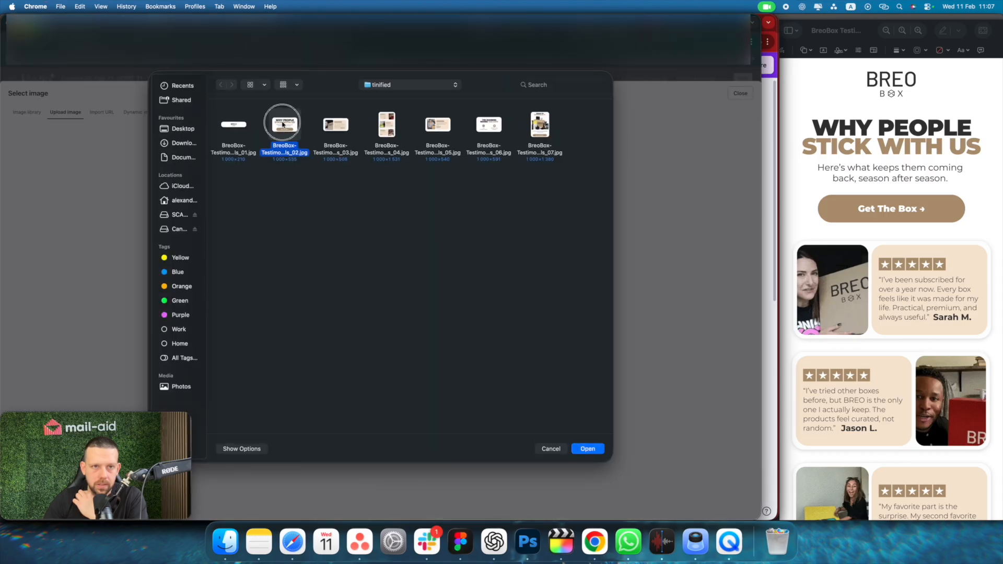
click(600, 358)
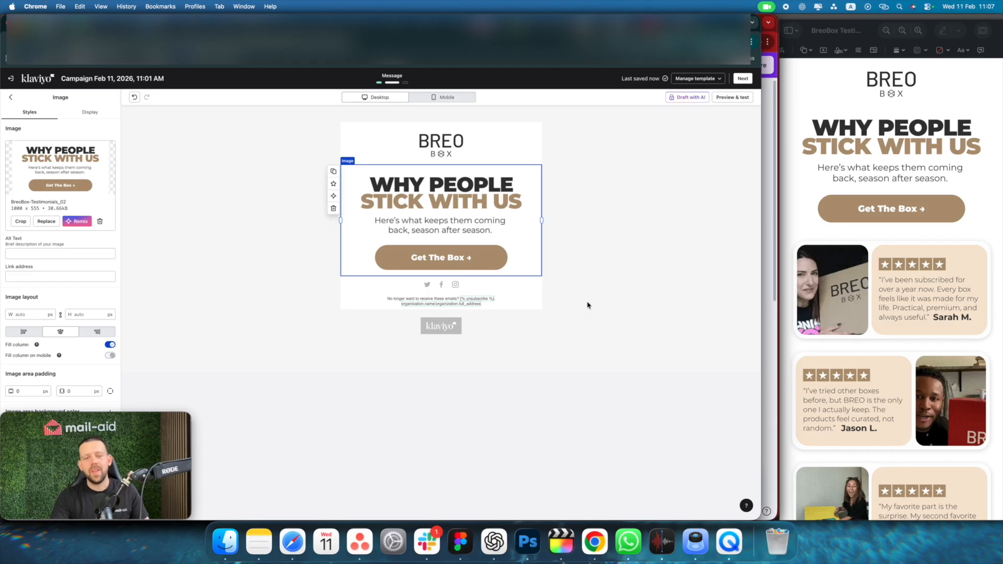
click(624, 245)
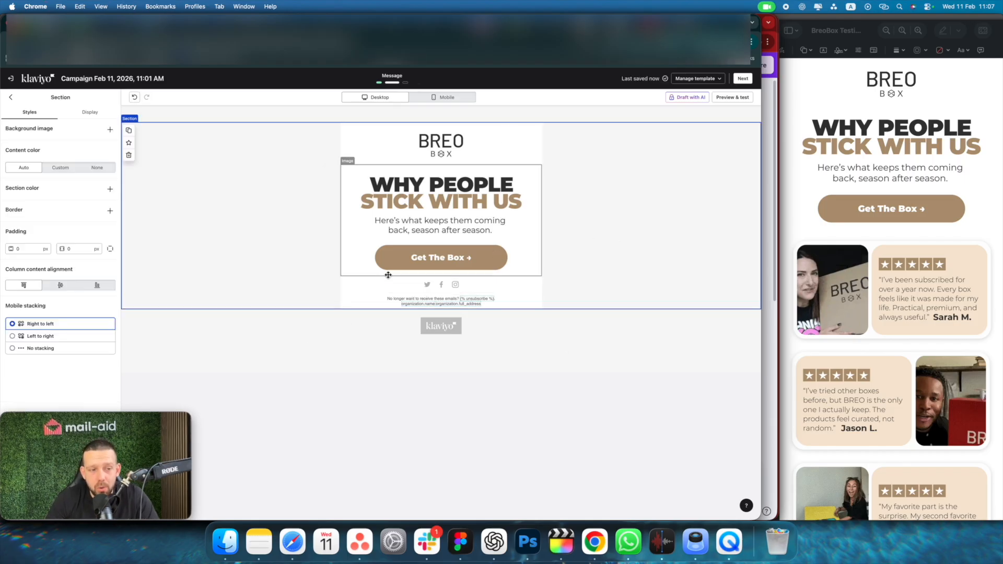
click(423, 143)
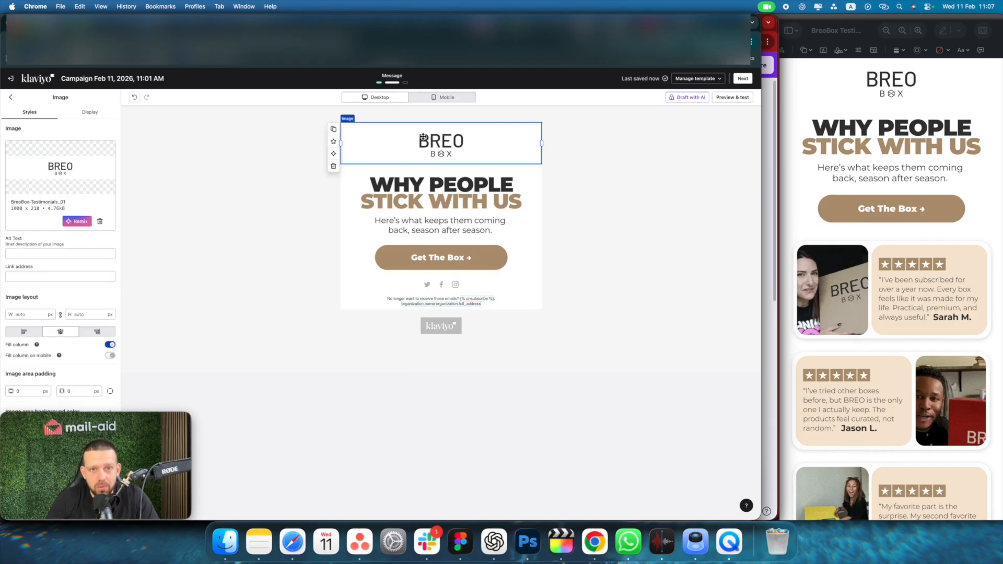
click(26, 253)
text(b)
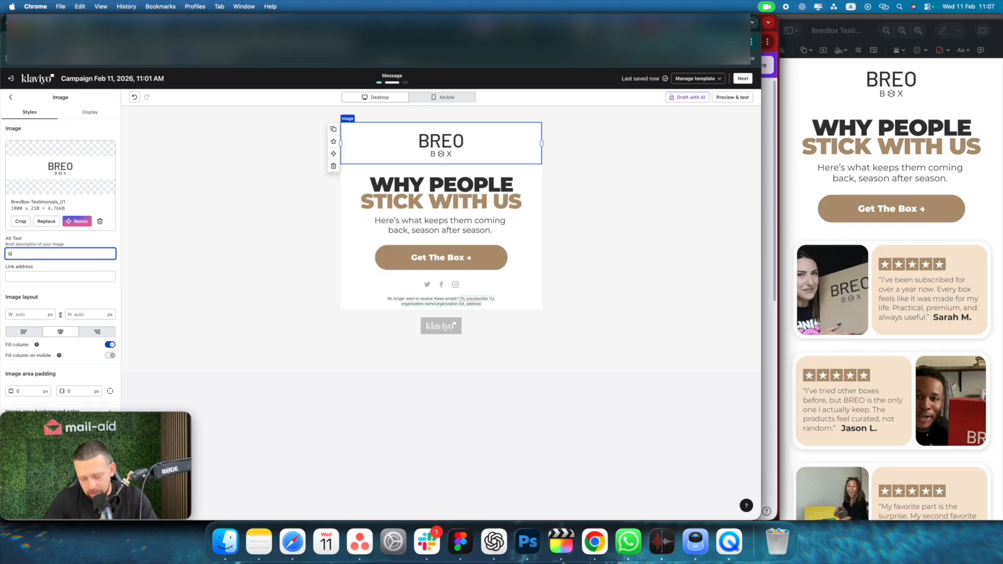
text(reo box logo)
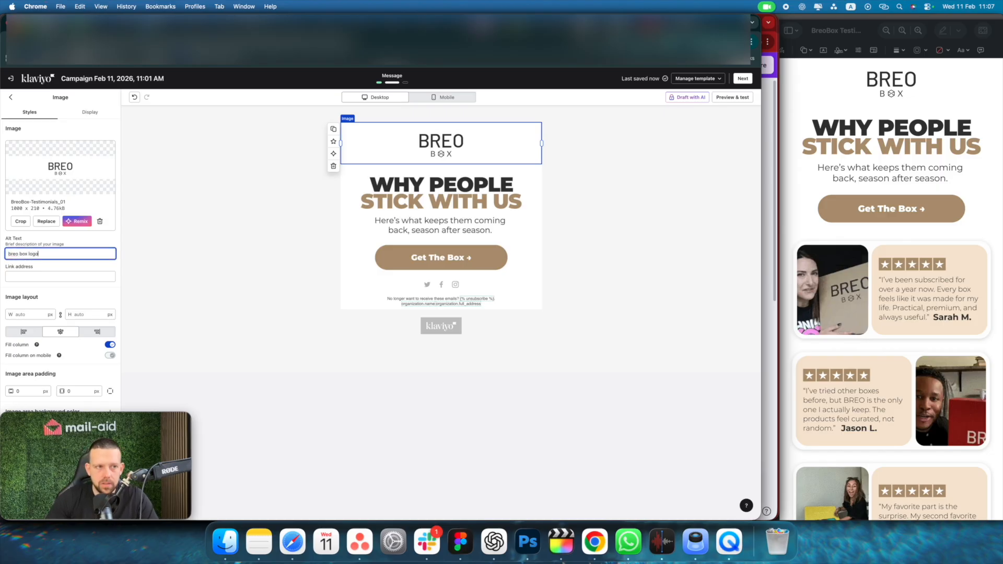
key(Tab)
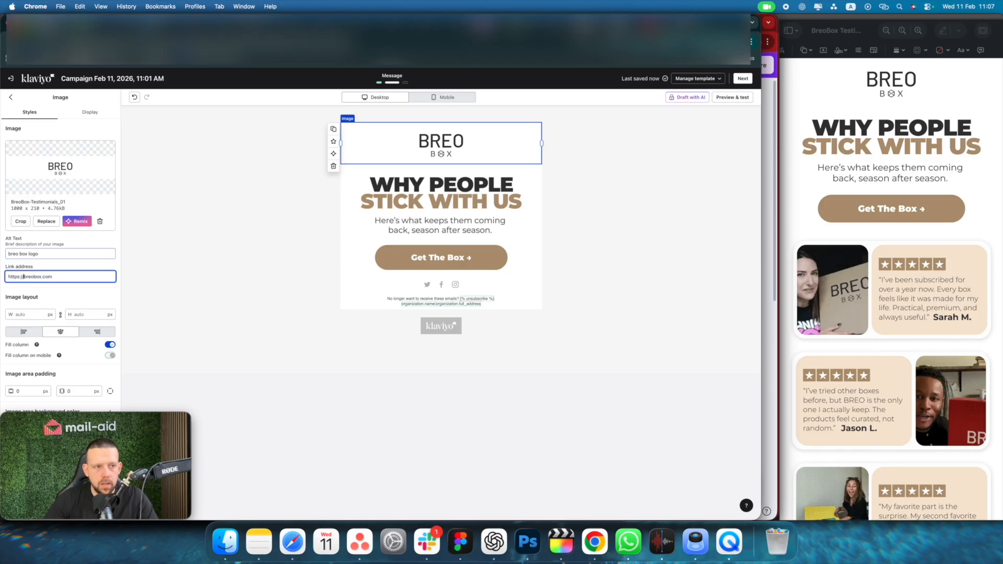
Set the alt text of the headline image with the Get The Box button to "Why people stick with us"
click(373, 187)
click(74, 257)
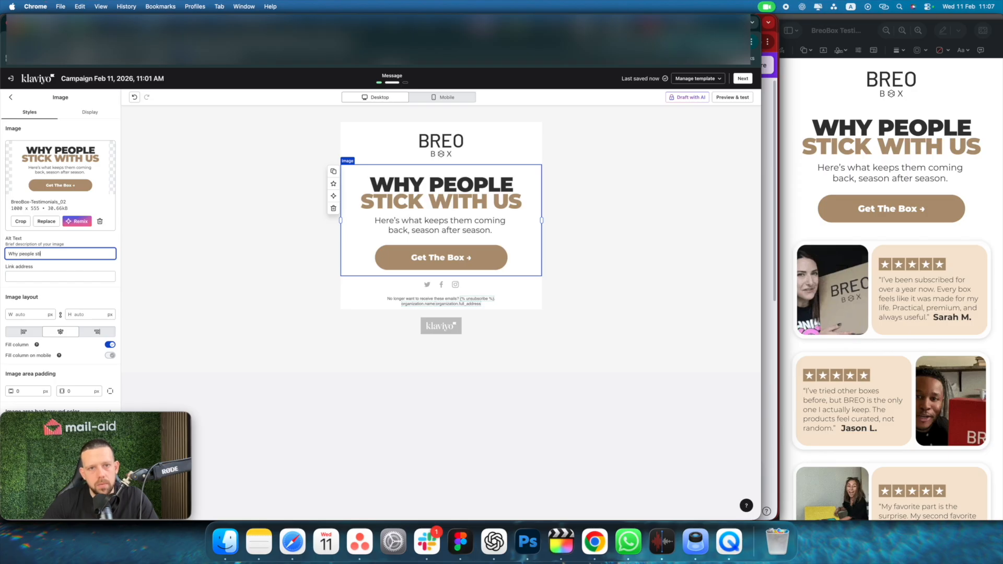
key(Tab)
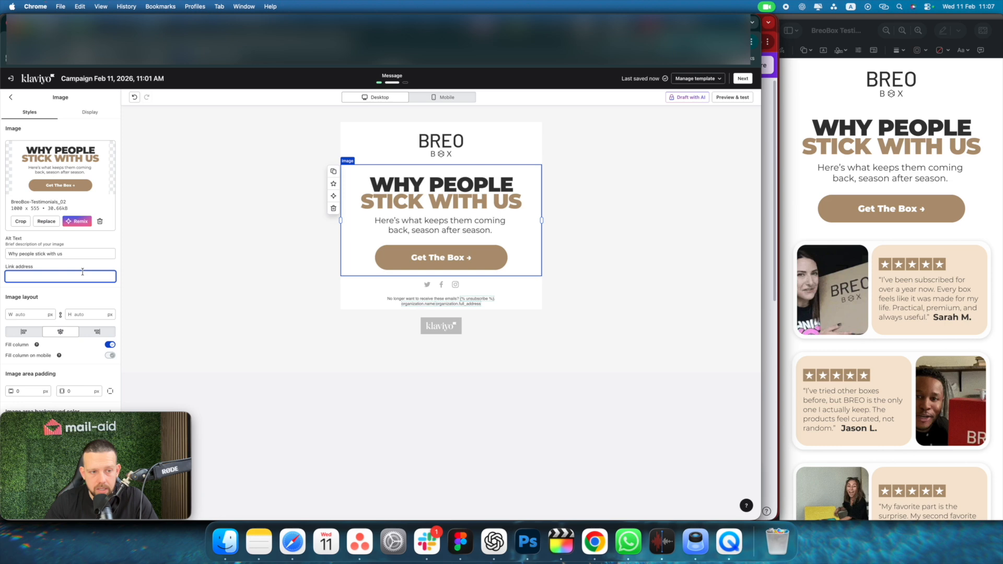
click(624, 251)
click(430, 260)
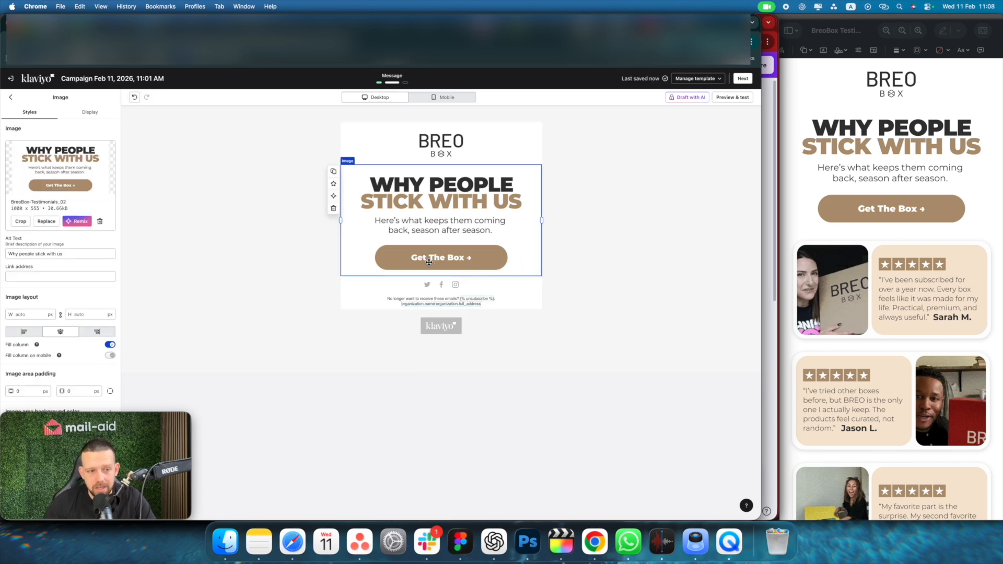